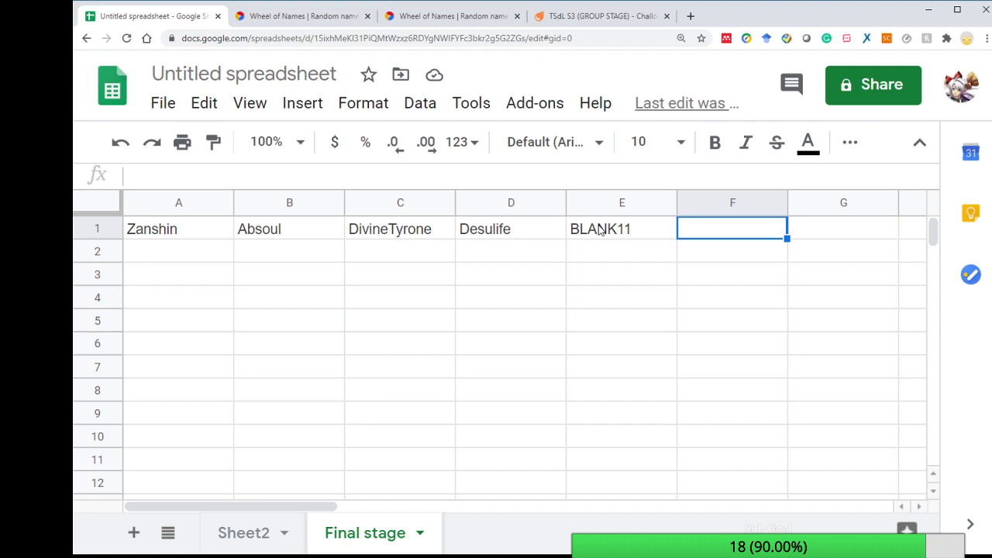
# Remove BLANK11 from the wheel, spin, paste winner Kazgao into F1, and select G1
pyautogui.click(307, 16)
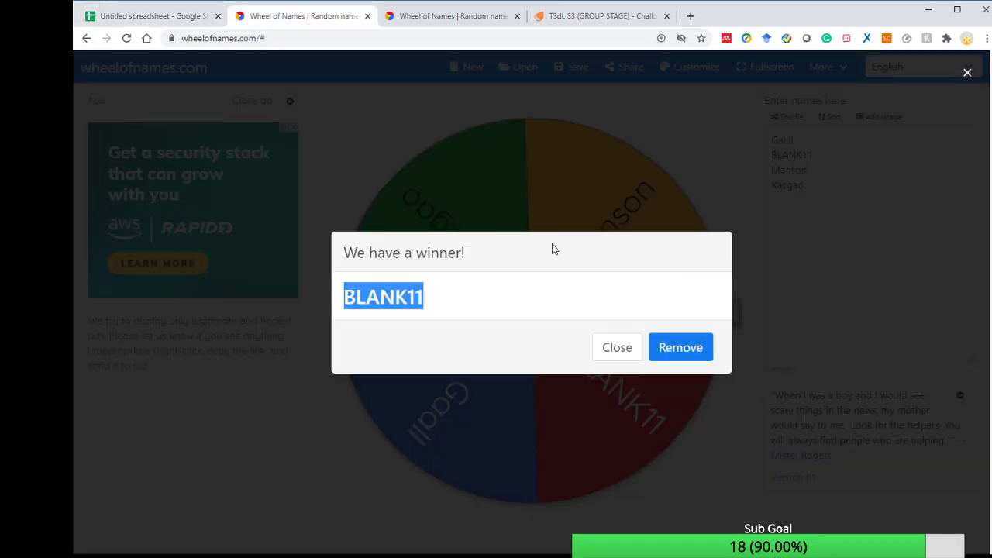
pyautogui.click(691, 355)
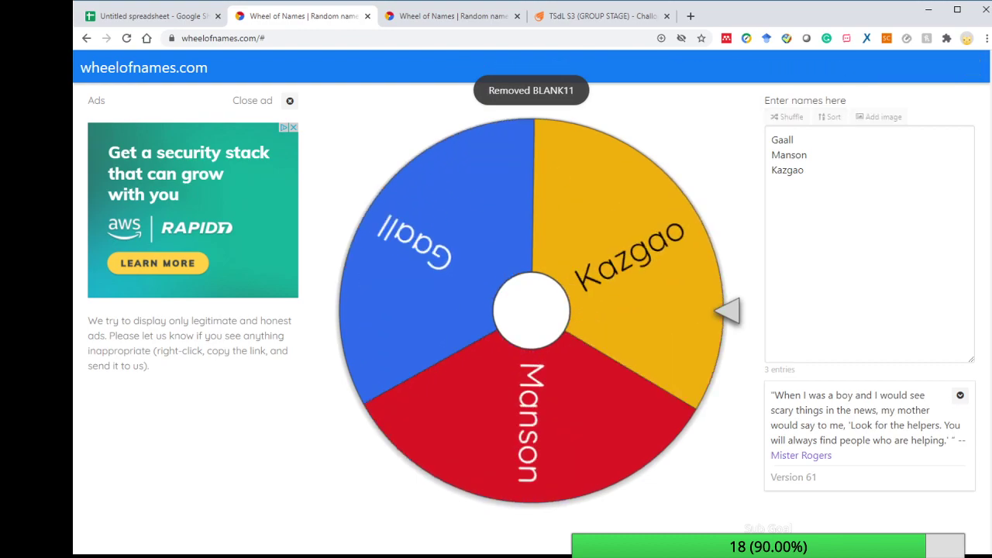
pyautogui.hotkey('ctrl', 'Return')
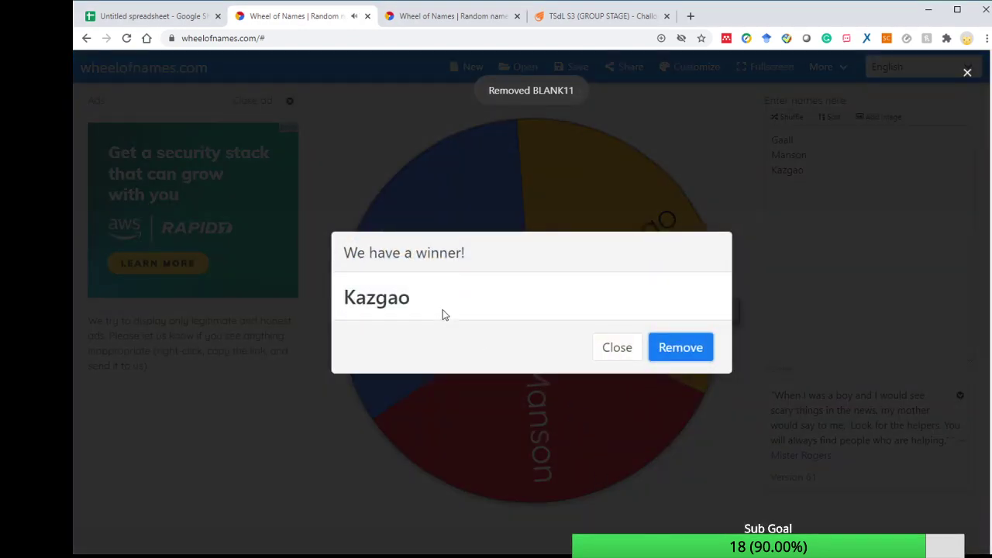
pyautogui.moveTo(412, 299); pyautogui.dragTo(340, 297)
pyautogui.hotkey('ctrl', 'c')
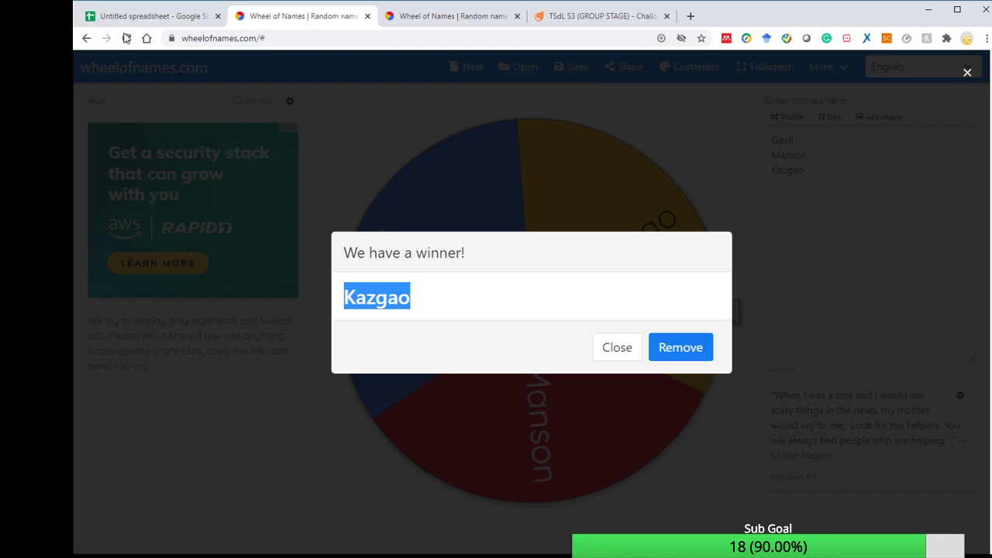
pyautogui.click(135, 17)
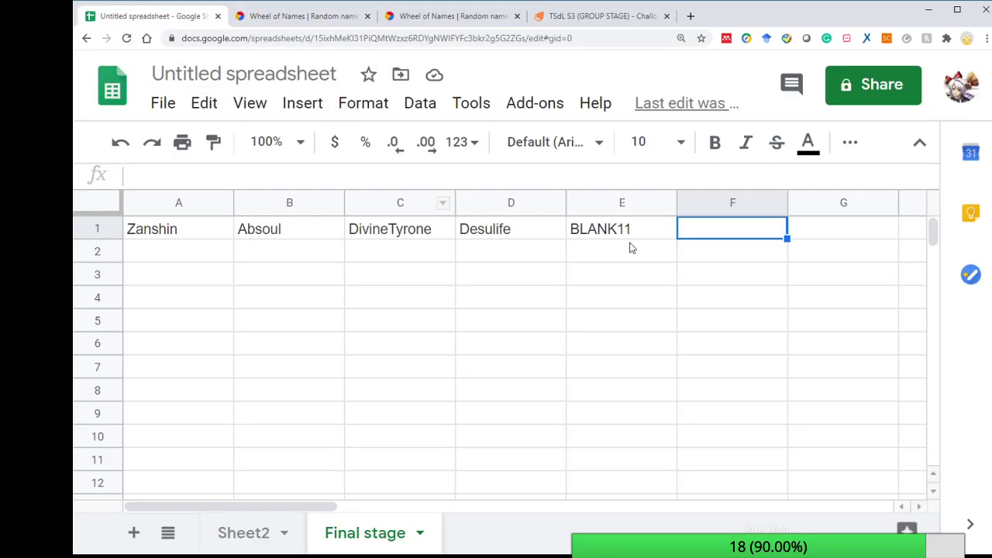
pyautogui.hotkey('ctrl', 'v')
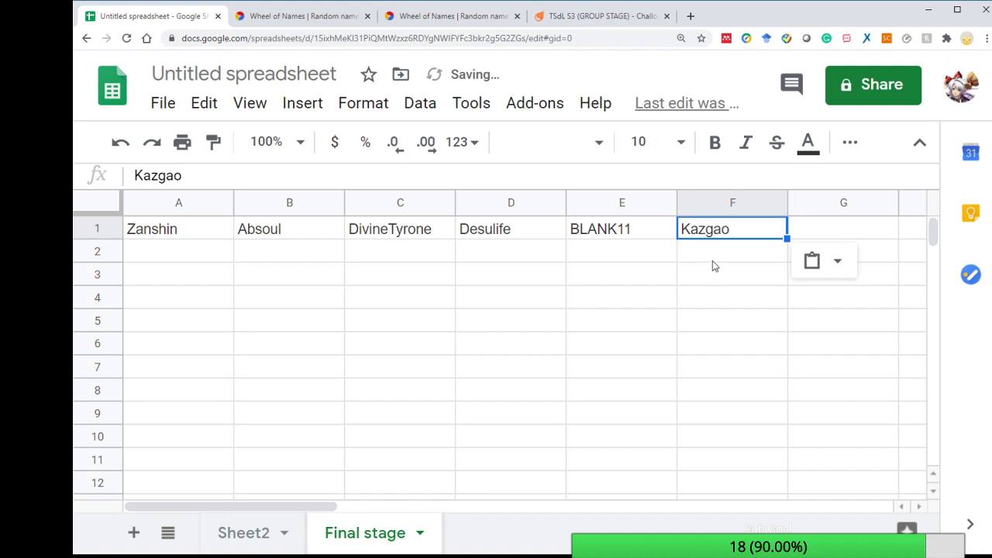
pyautogui.click(802, 231)
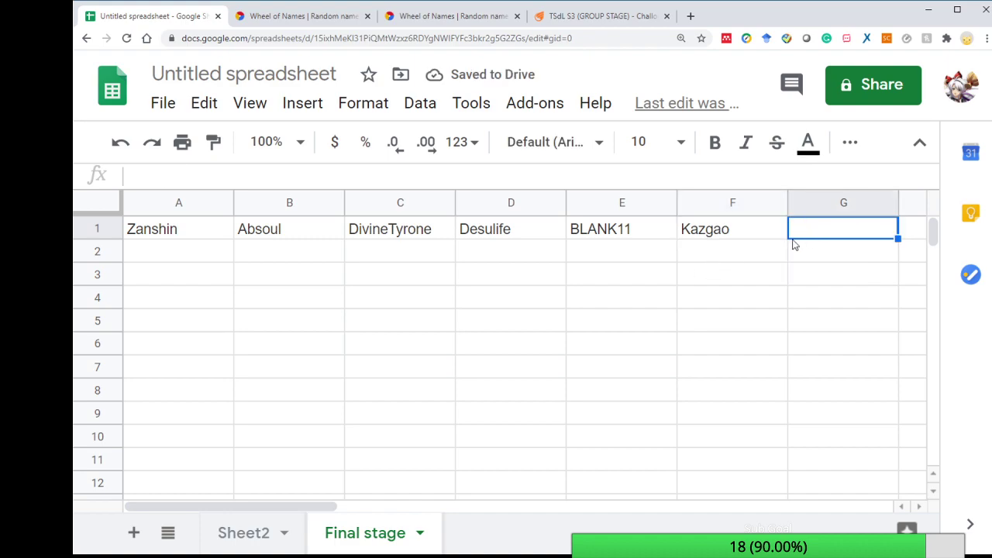
pyautogui.moveTo(845, 273); pyautogui.dragTo(740, 255)
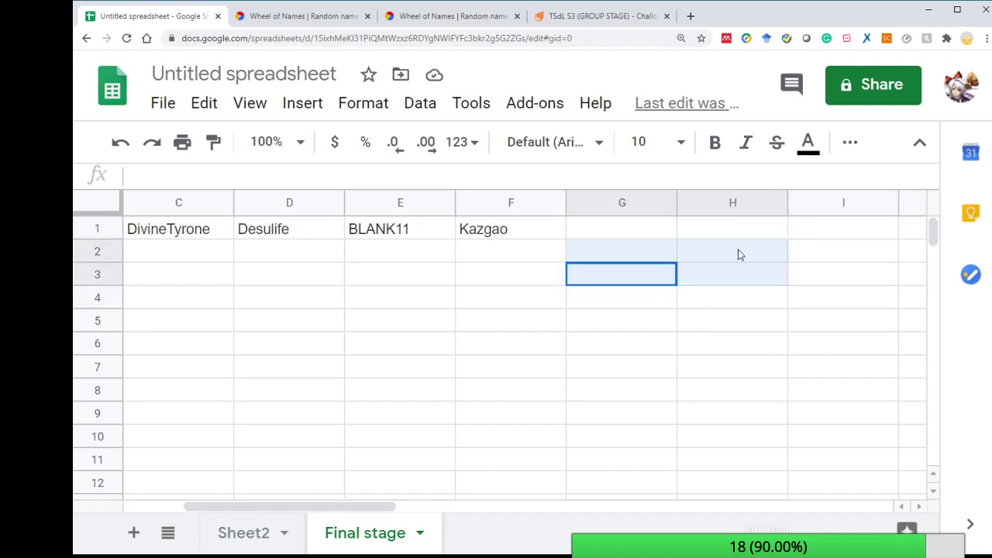
pyautogui.click(625, 224)
# Remove Kazgao from the wheel, spin again, and select the winner name Manson
pyautogui.click(278, 17)
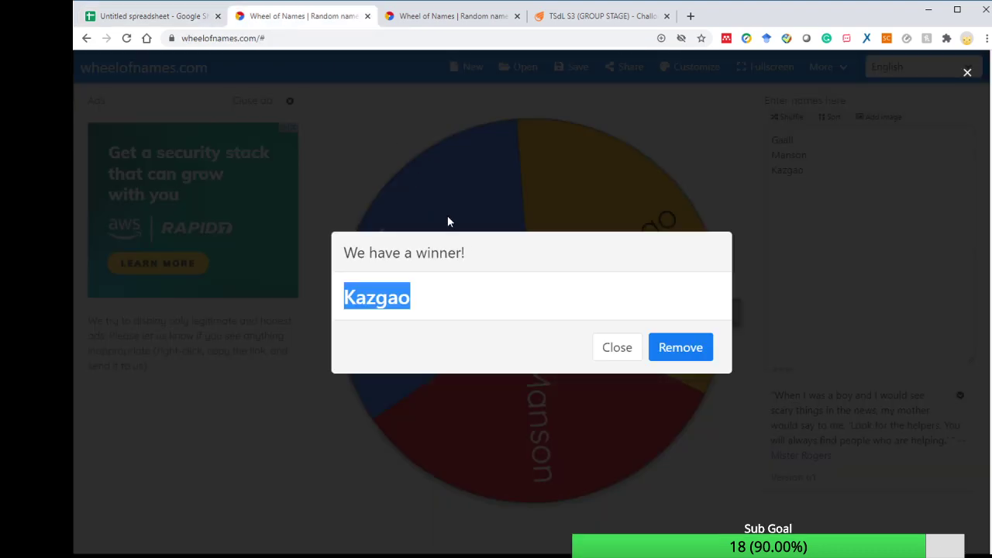
pyautogui.click(693, 349)
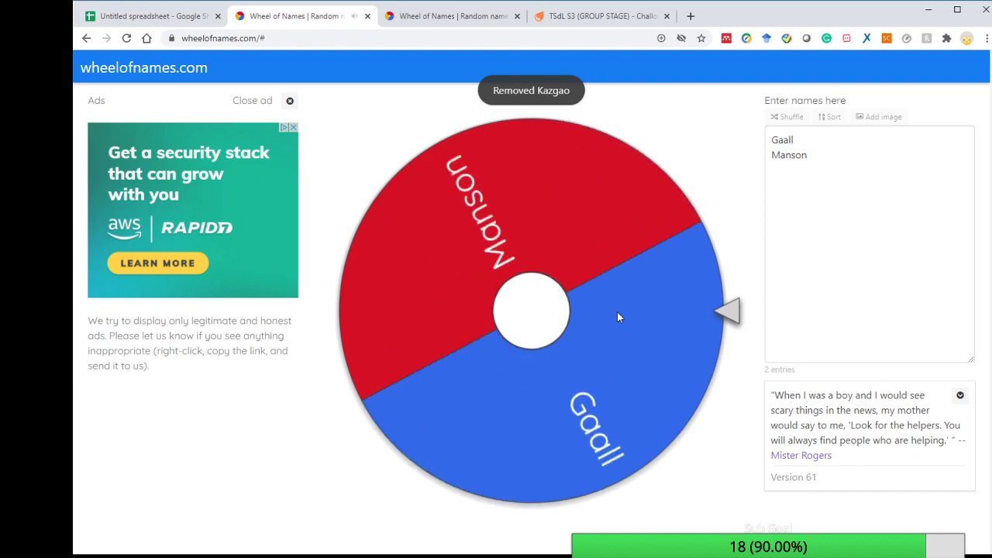
pyautogui.click(617, 312)
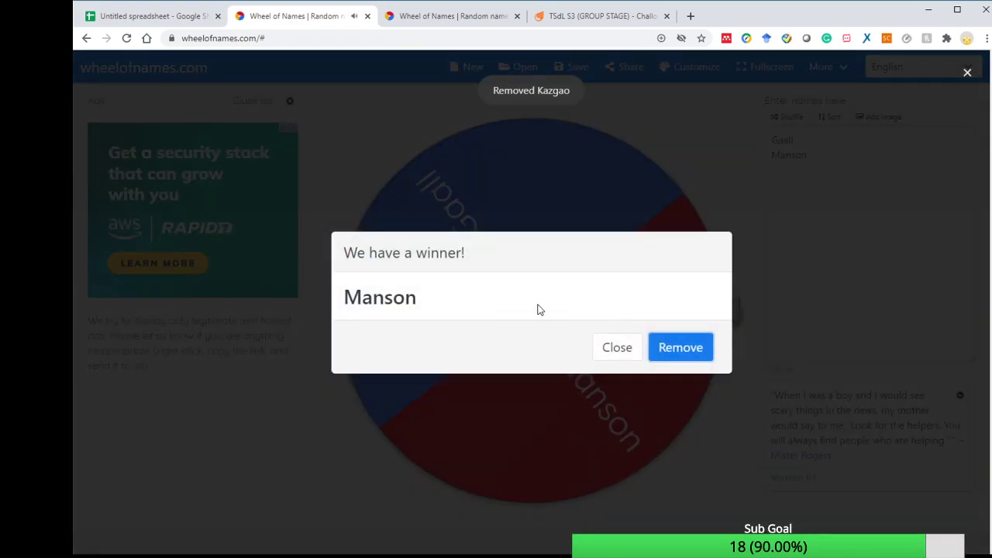
pyautogui.moveTo(536, 307); pyautogui.dragTo(321, 302)
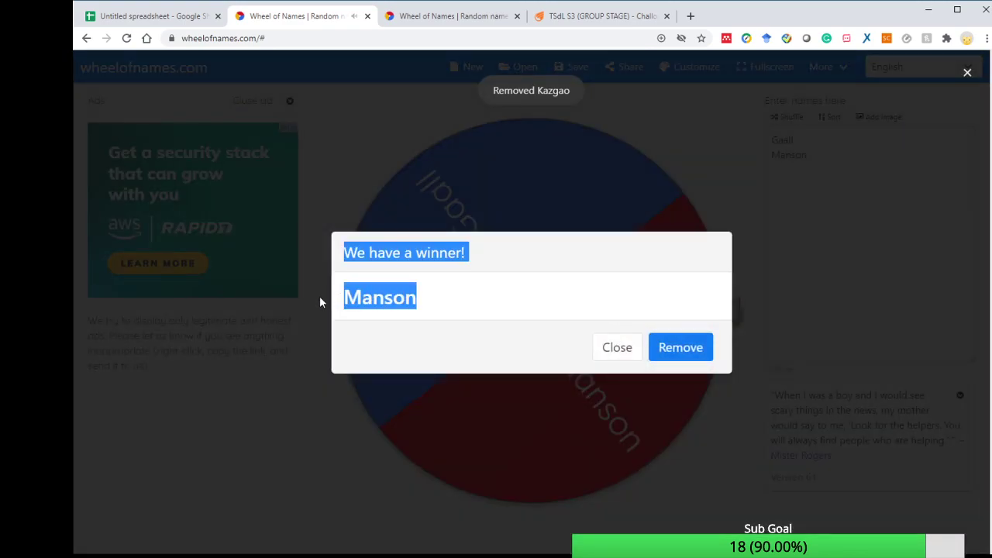
pyautogui.moveTo(434, 312); pyautogui.dragTo(345, 298)
pyautogui.hotkey('ctrl', 'c')
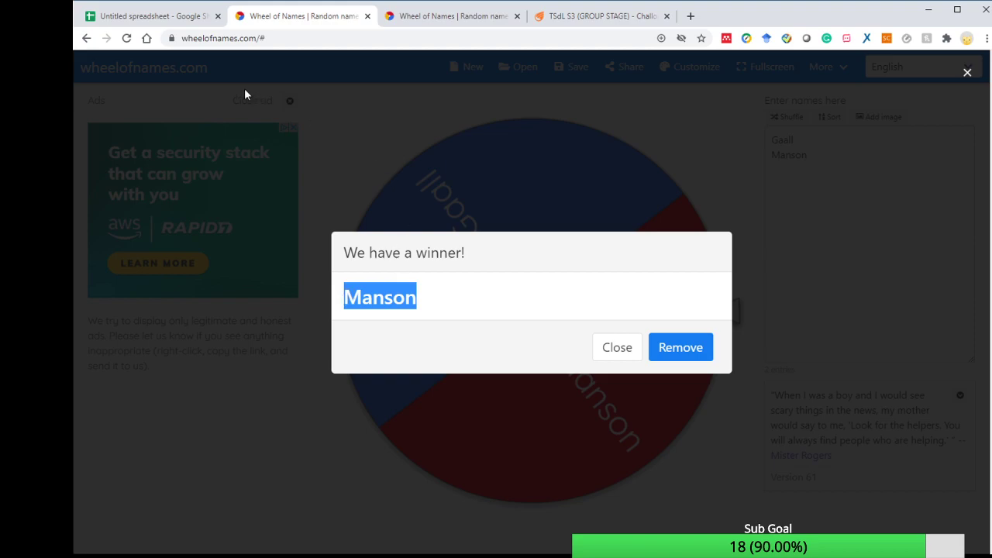
pyautogui.click(153, 24)
# Paste Manson into G1 and remove Manson from the wheel
pyautogui.hotkey('ctrl', 'v')
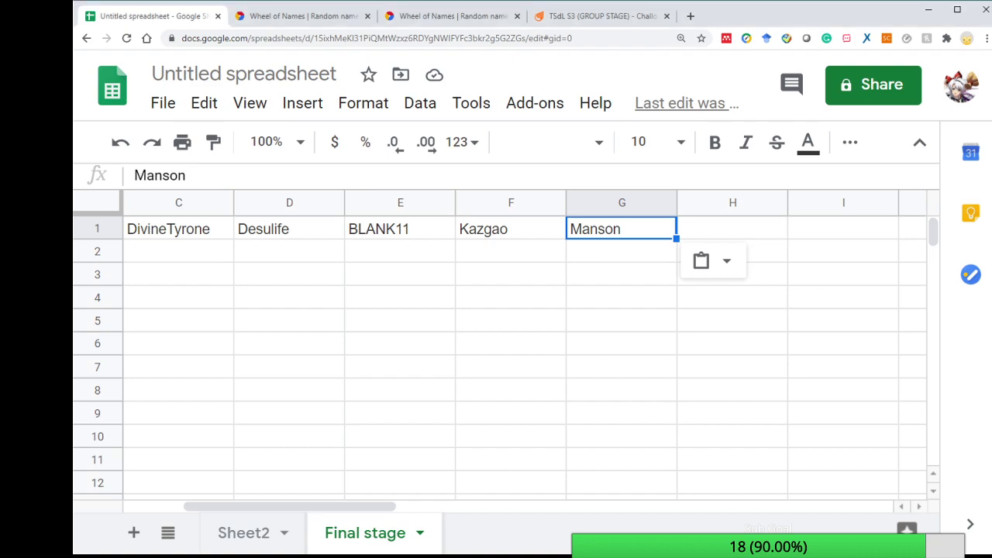
pyautogui.click(302, 17)
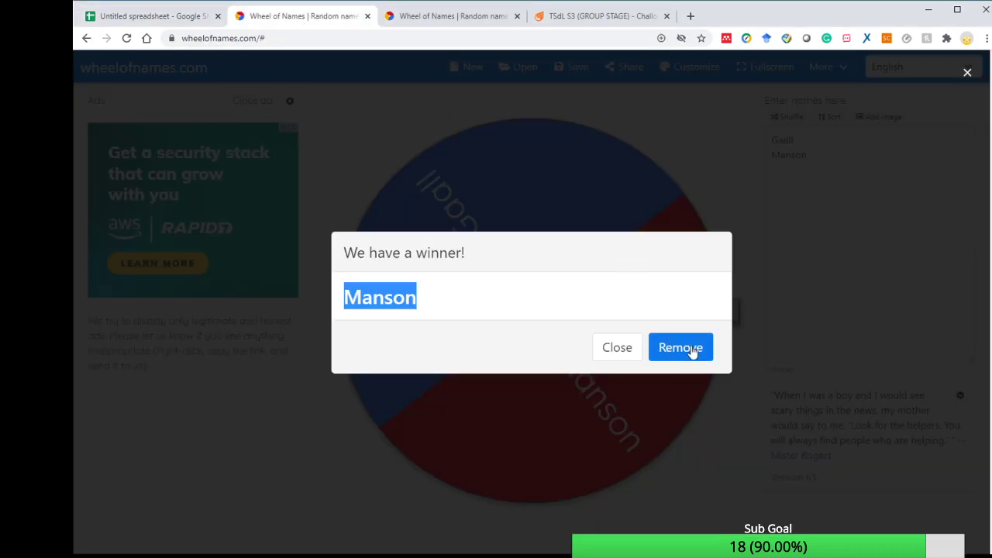
pyautogui.click(693, 349)
# Copy the last remaining name, Gaall, into cell H1
pyautogui.click(808, 139)
pyautogui.hotkey('ctrl', 'a')
pyautogui.hotkey('ctrl', 'c')
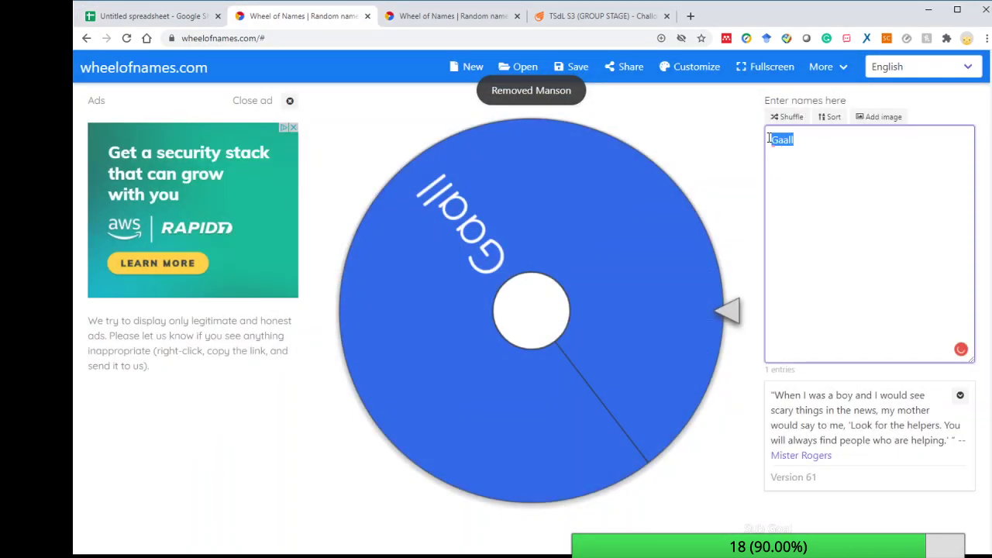
pyautogui.click(175, 21)
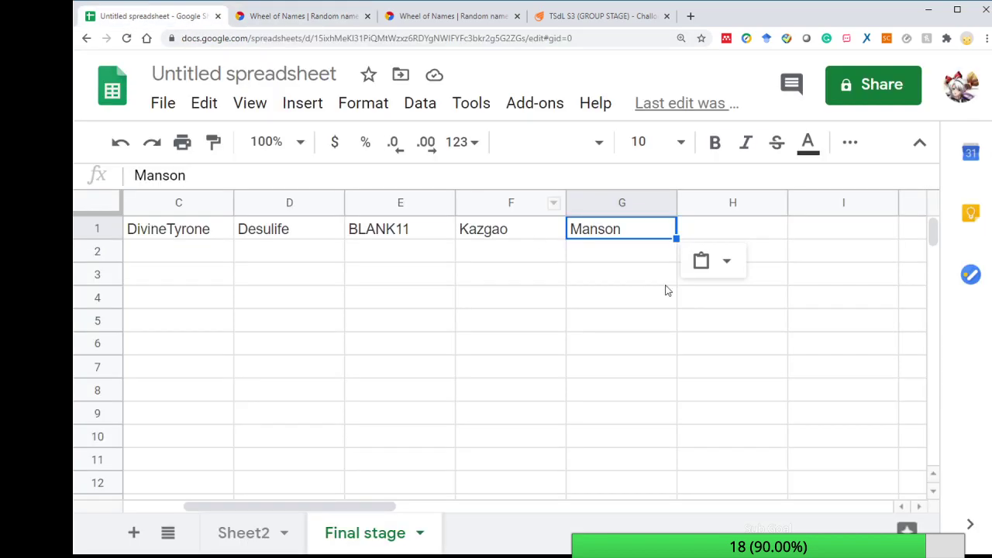
pyautogui.click(742, 229)
pyautogui.hotkey('ctrl', 'v')
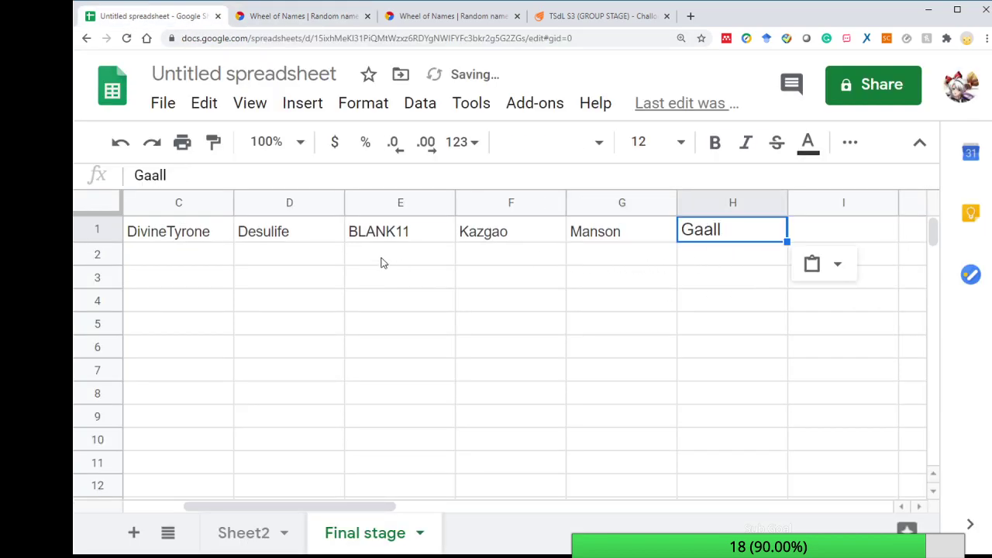
# Click through cells in rows 2–4, then go back to the Gaall-only wheel
pyautogui.moveTo(362, 264); pyautogui.dragTo(200, 254)
pyautogui.click(148, 253)
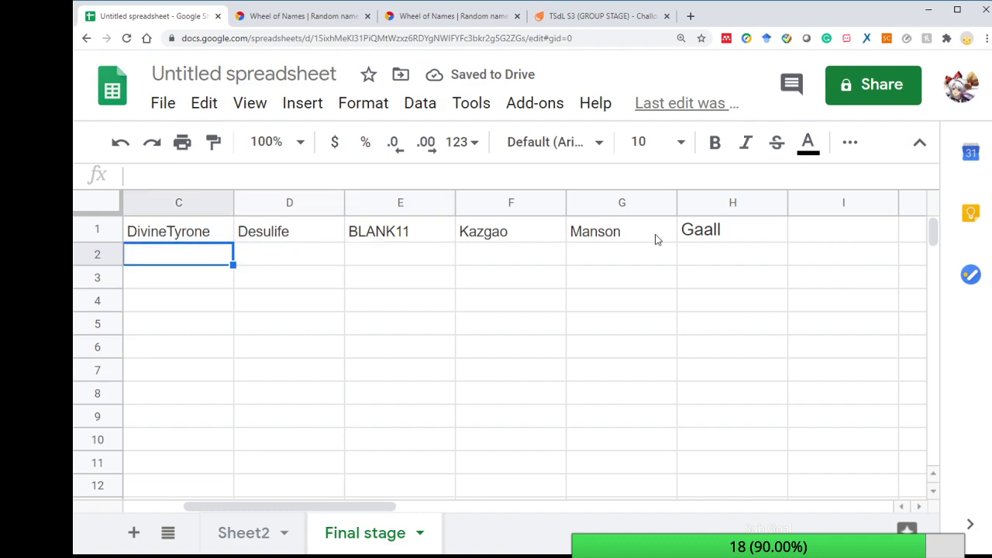
pyautogui.click(221, 234)
pyautogui.click(268, 249)
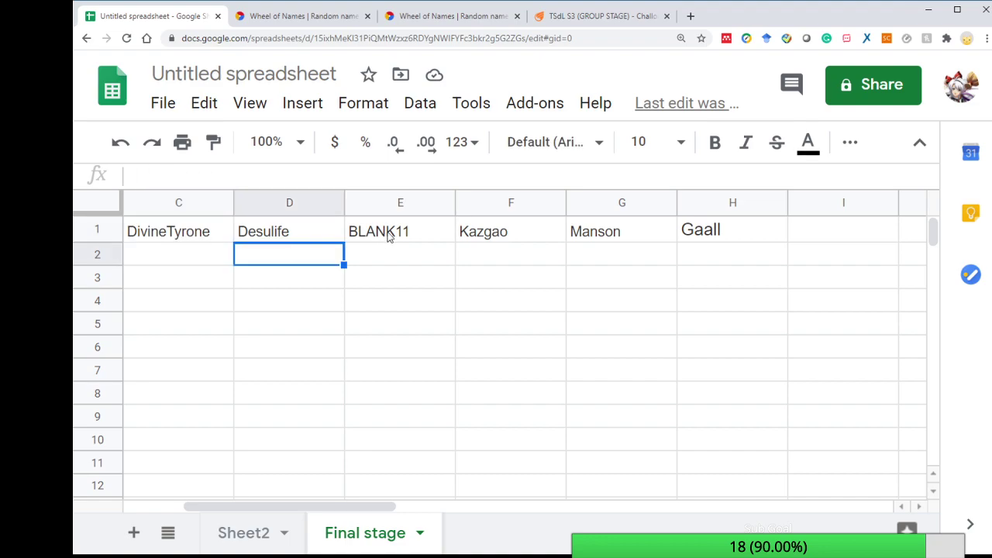
pyautogui.click(387, 234)
pyautogui.click(194, 234)
pyautogui.click(198, 280)
pyautogui.click(310, 279)
pyautogui.click(424, 281)
pyautogui.click(532, 287)
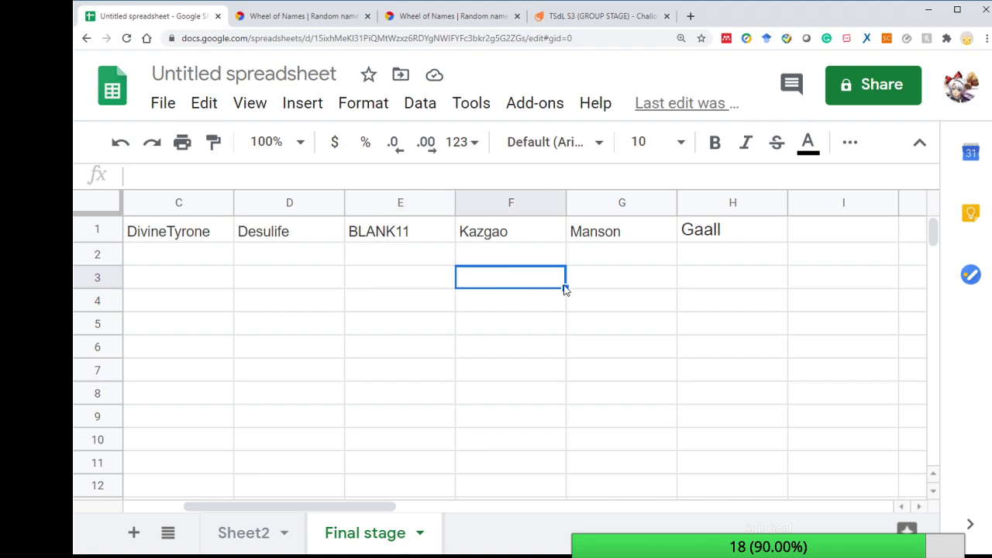
pyautogui.click(614, 287)
pyautogui.click(716, 294)
pyautogui.click(256, 307)
pyautogui.click(199, 308)
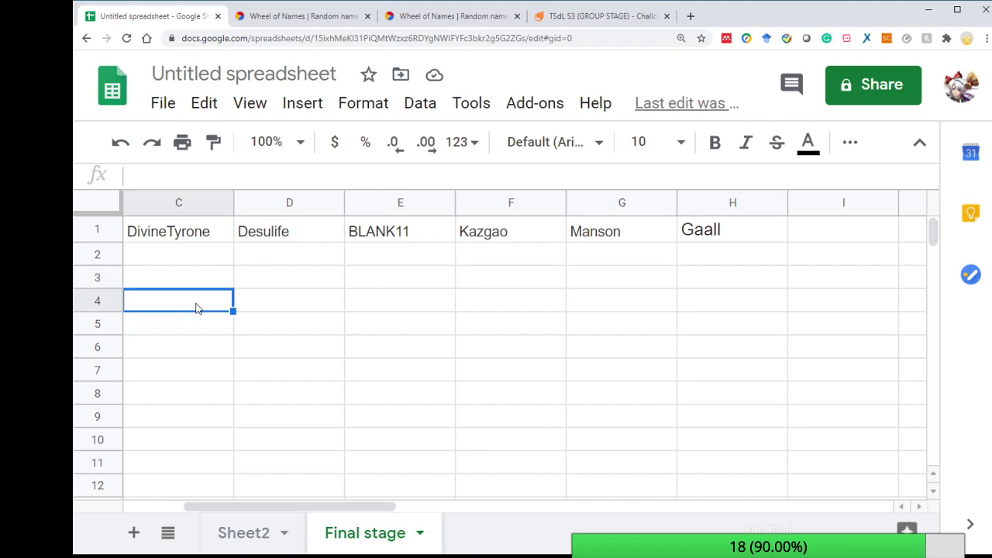
pyautogui.click(294, 308)
pyautogui.click(411, 309)
pyautogui.click(583, 307)
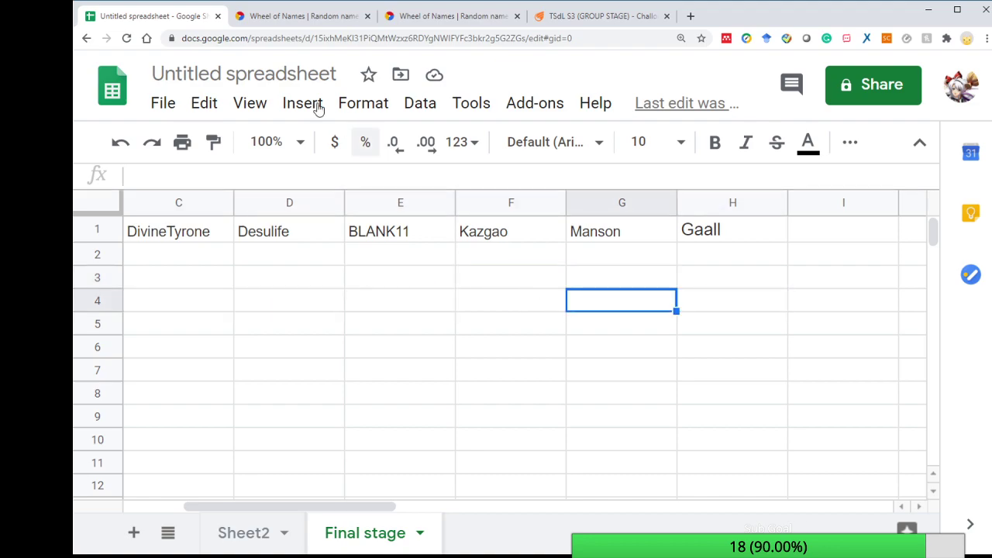
pyautogui.click(293, 18)
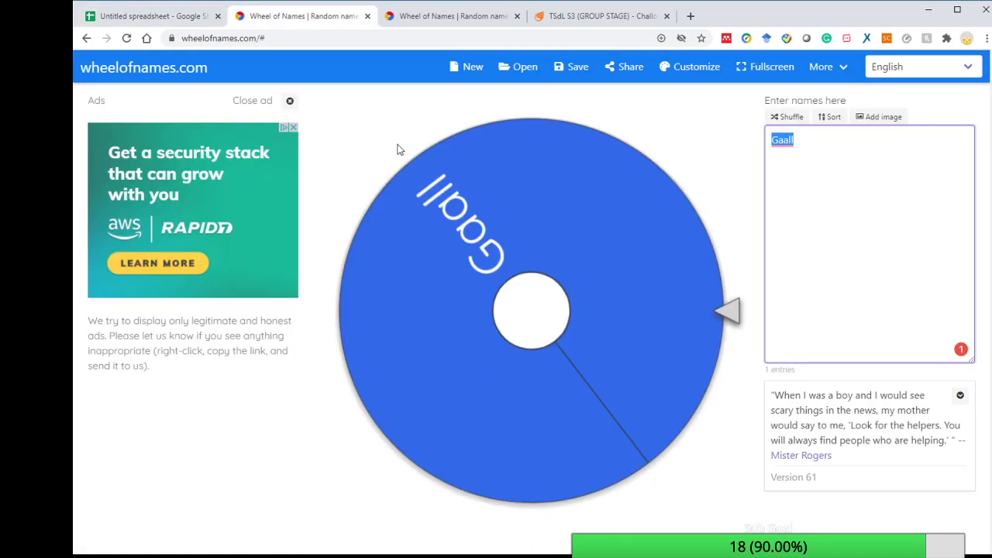
# Close the Gaall-only wheel tab, spin the 56-name wheel, and return to the spreadsheet
pyautogui.click(368, 16)
pyautogui.click(471, 215)
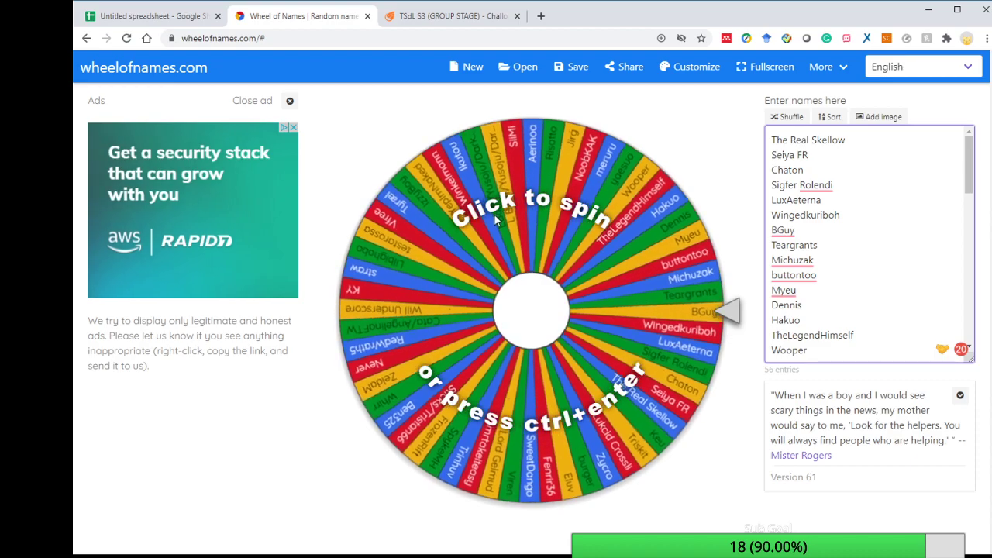
pyautogui.click(155, 16)
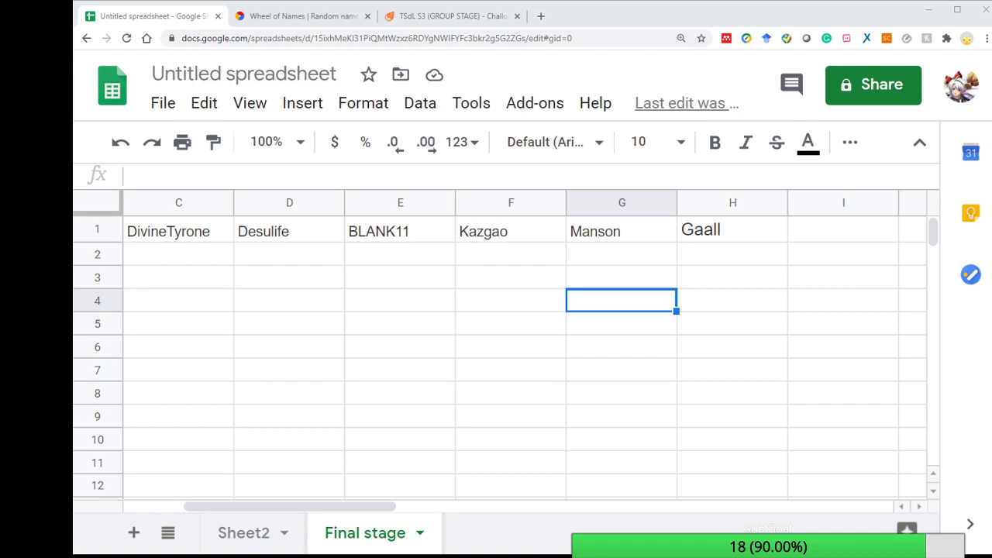
# Open the TSdL S3 group standings and select Group A leader The Real Skellow
pyautogui.click(431, 16)
pyautogui.scroll(10, 417, 235)
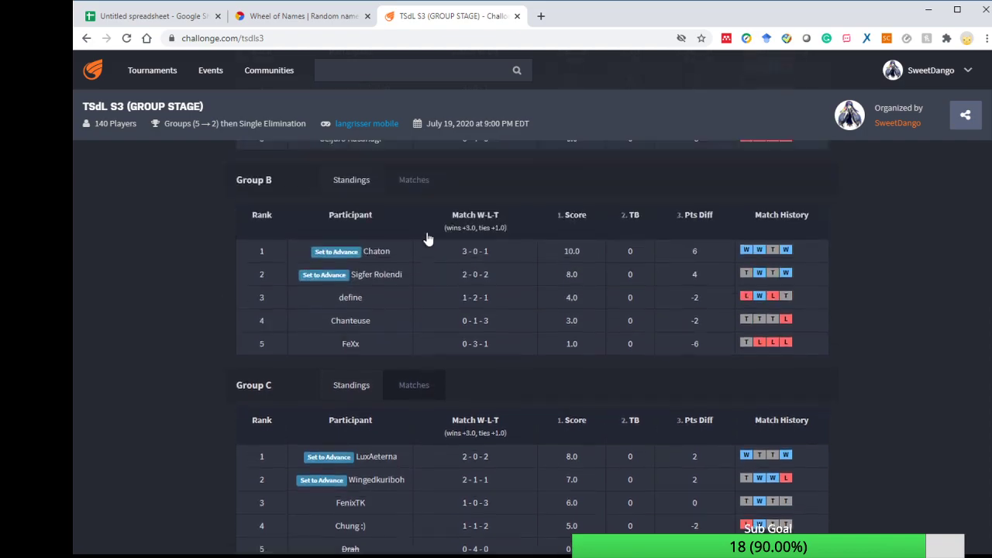
pyautogui.scroll(-4, 446, 248)
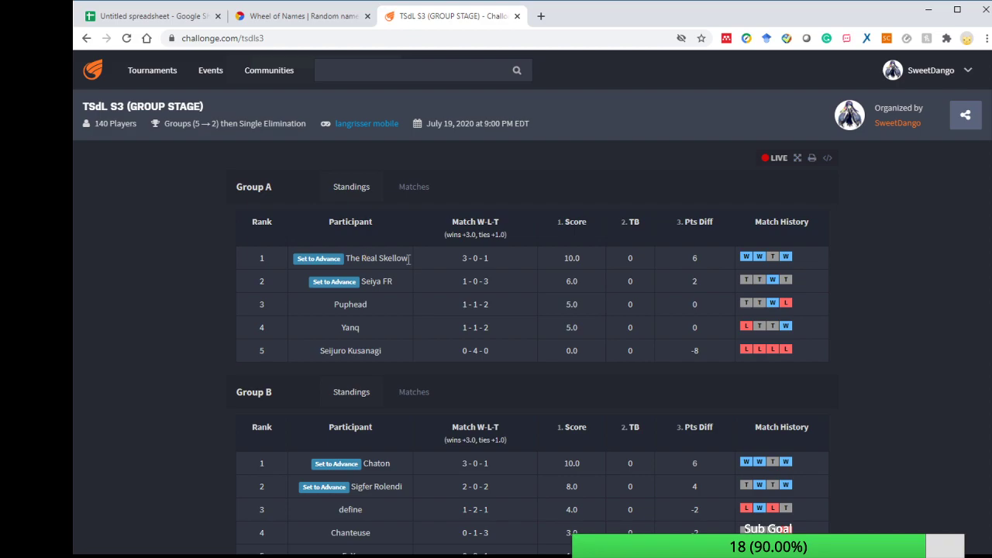
pyautogui.moveTo(348, 258); pyautogui.dragTo(405, 261)
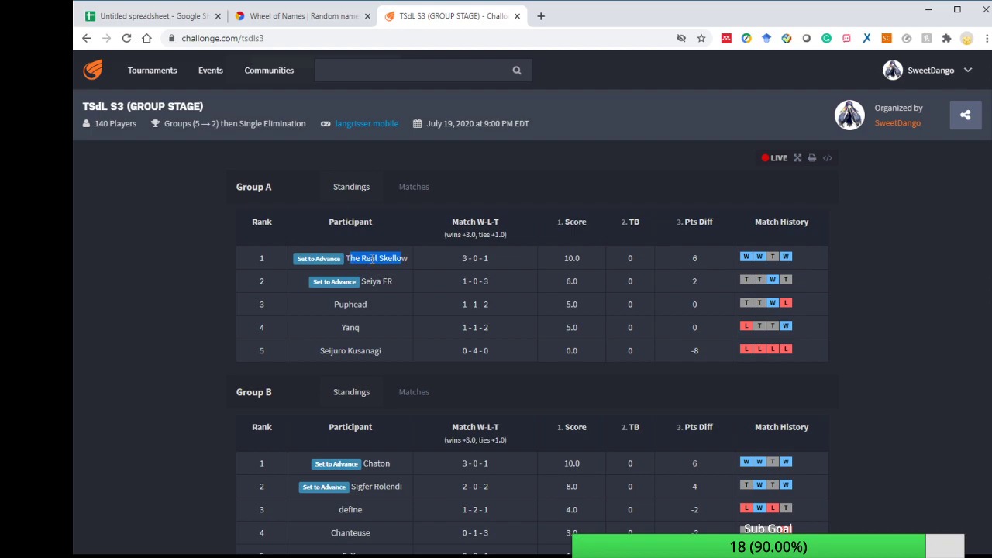
pyautogui.scroll(-3, 383, 267)
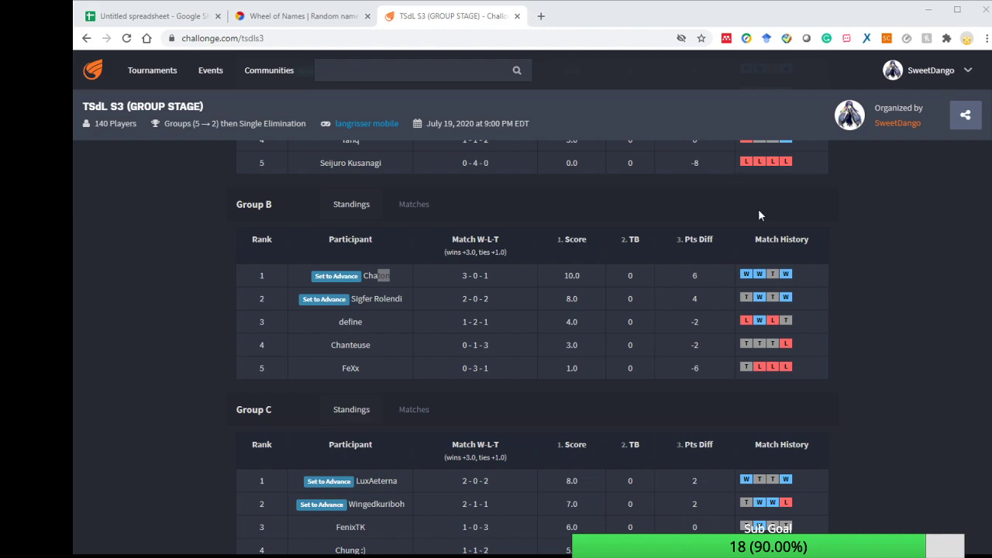
pyautogui.click(695, 217)
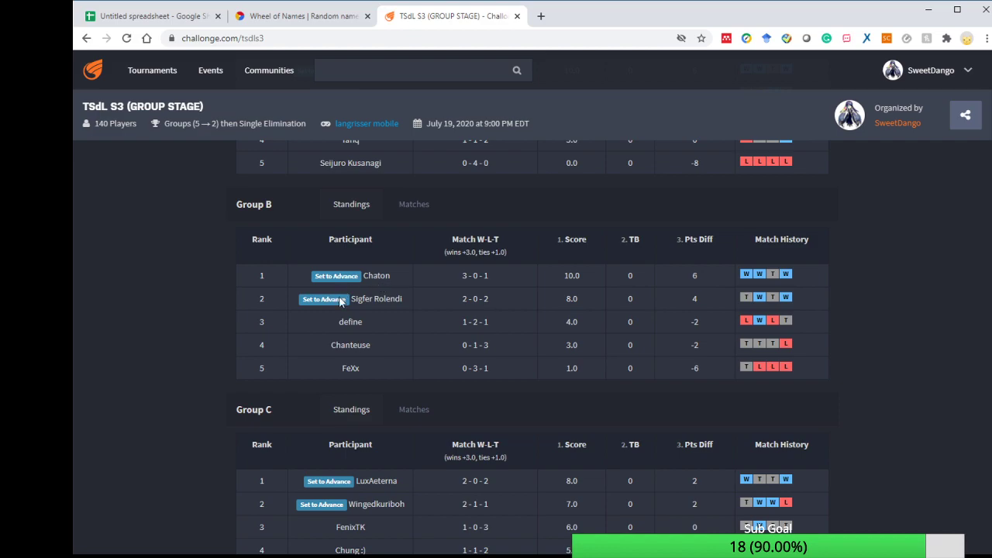
pyautogui.scroll(-2, 385, 342)
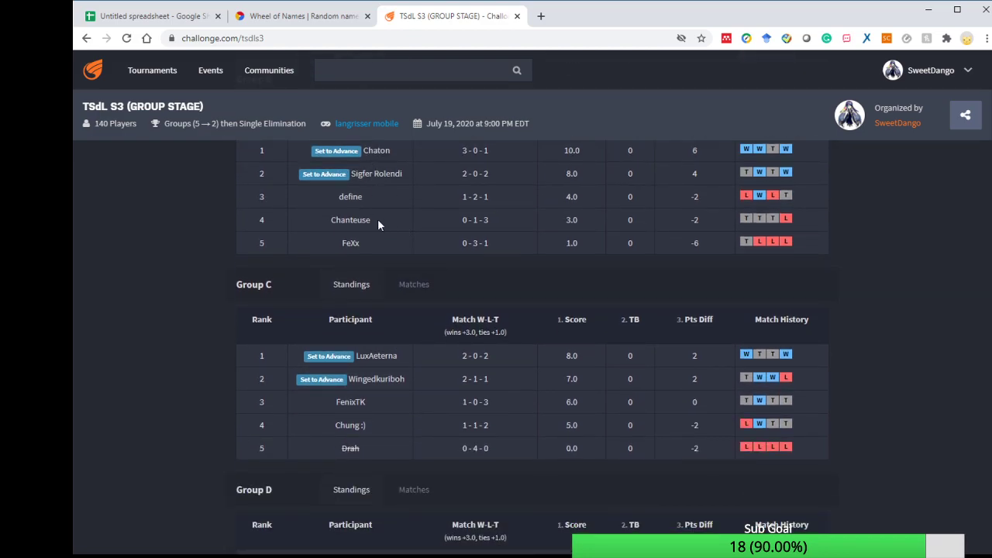
pyautogui.scroll(-2, 399, 341)
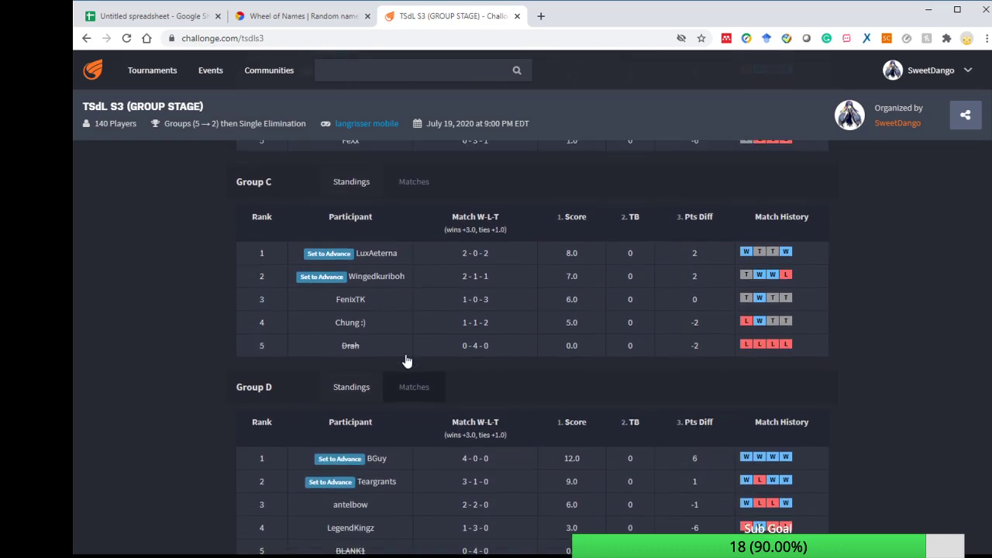
pyautogui.scroll(1, 405, 359)
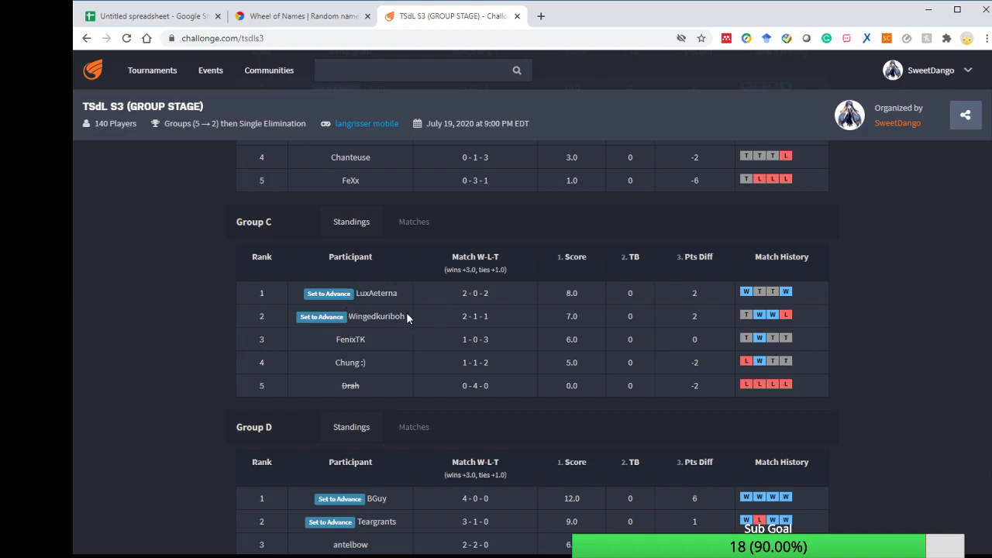
pyautogui.scroll(-1, 361, 313)
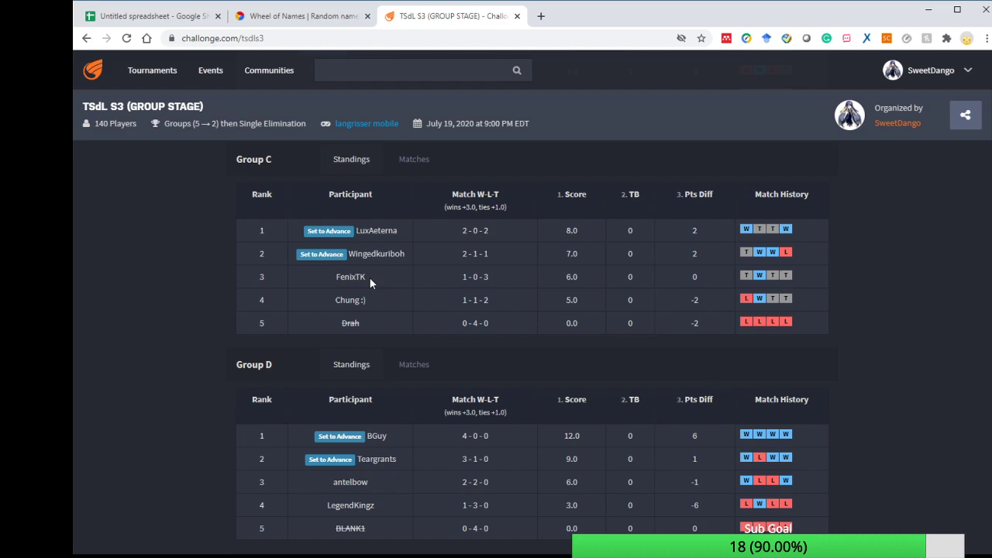
pyautogui.scroll(-2, 369, 277)
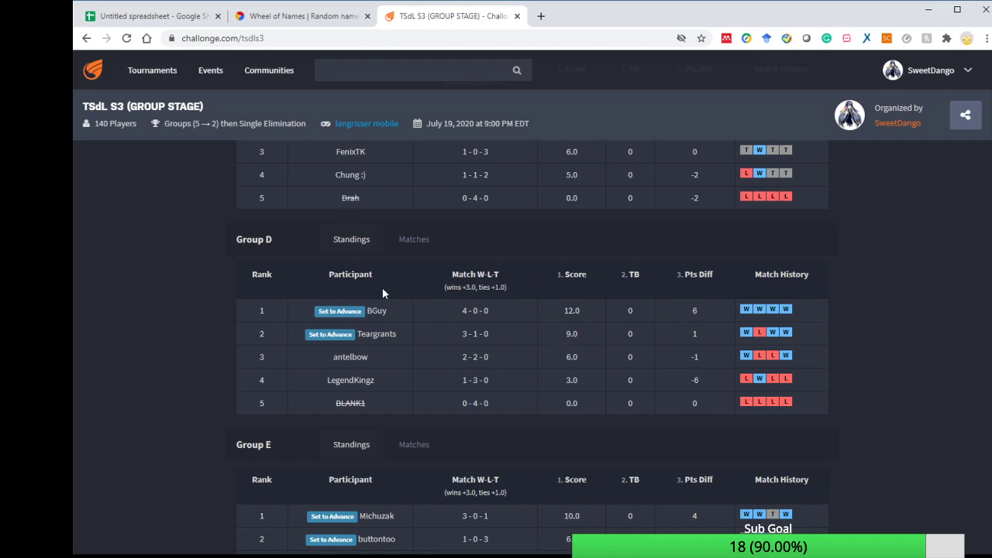
pyautogui.scroll(-1, 382, 289)
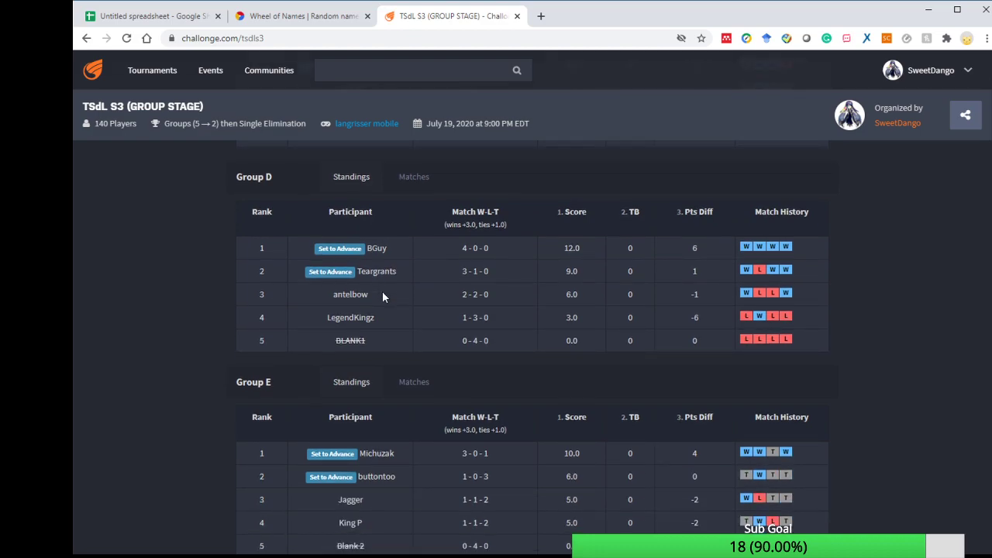
pyautogui.scroll(-3, 382, 291)
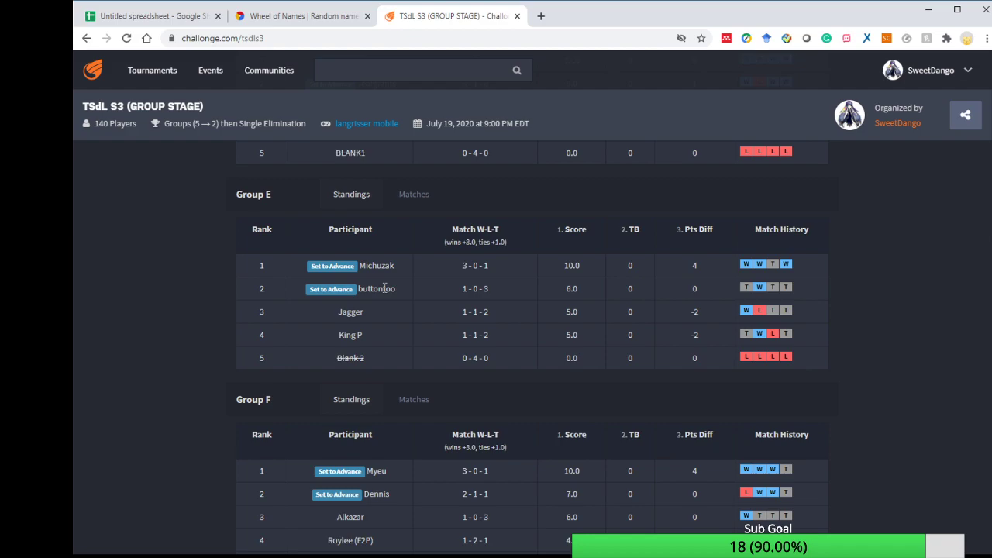
pyautogui.scroll(-1, 384, 289)
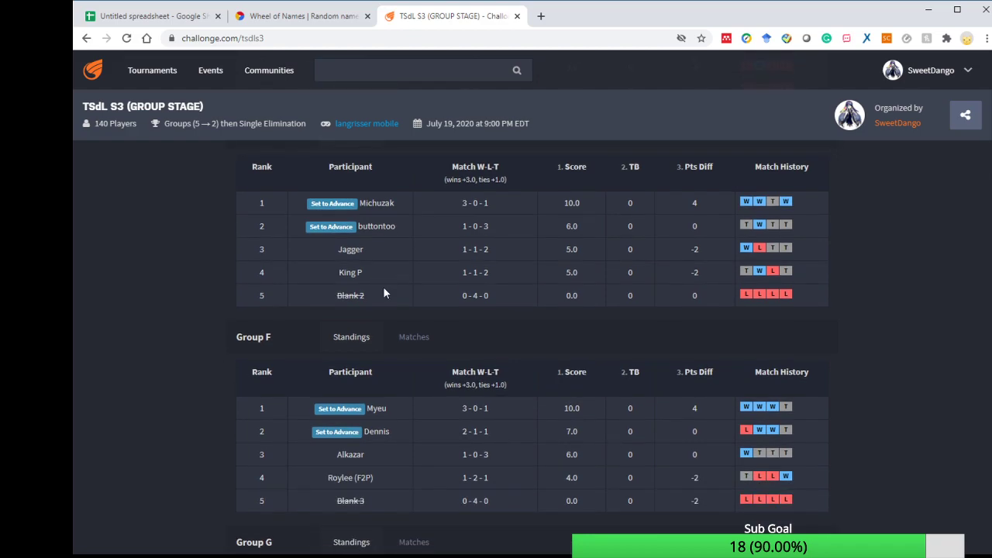
pyautogui.scroll(-1, 384, 289)
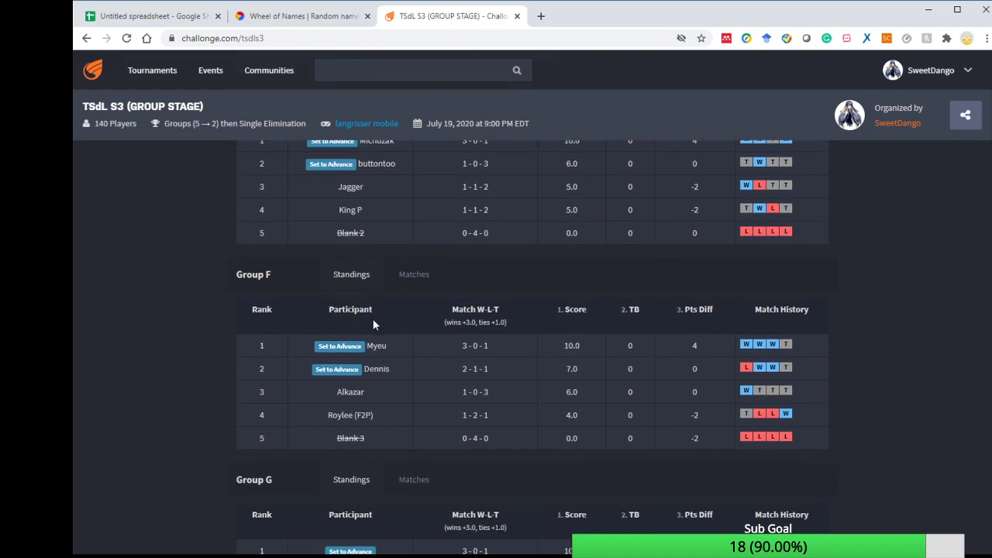
pyautogui.scroll(-1, 374, 325)
pyautogui.scroll(1, 396, 326)
pyautogui.scroll(-1, 395, 326)
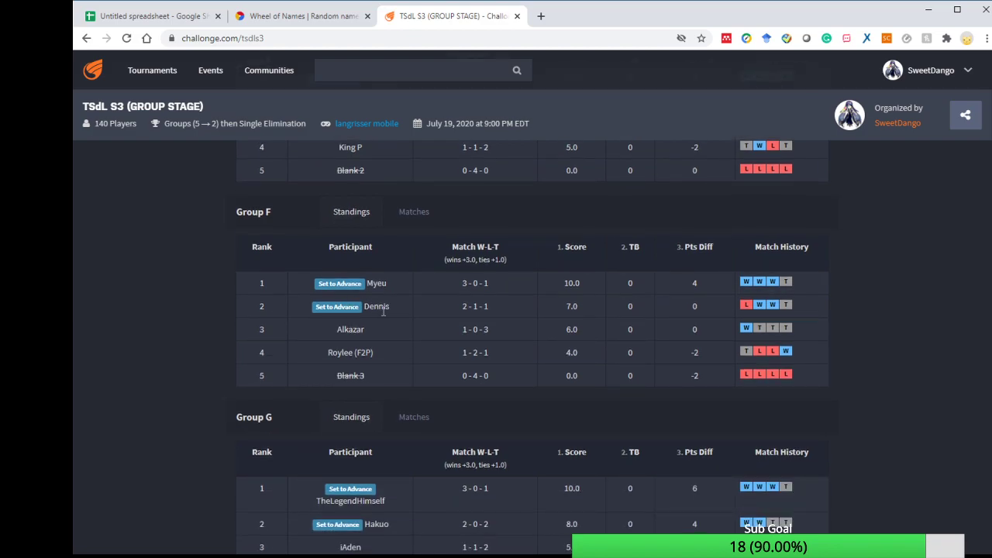
pyautogui.scroll(-1, 366, 349)
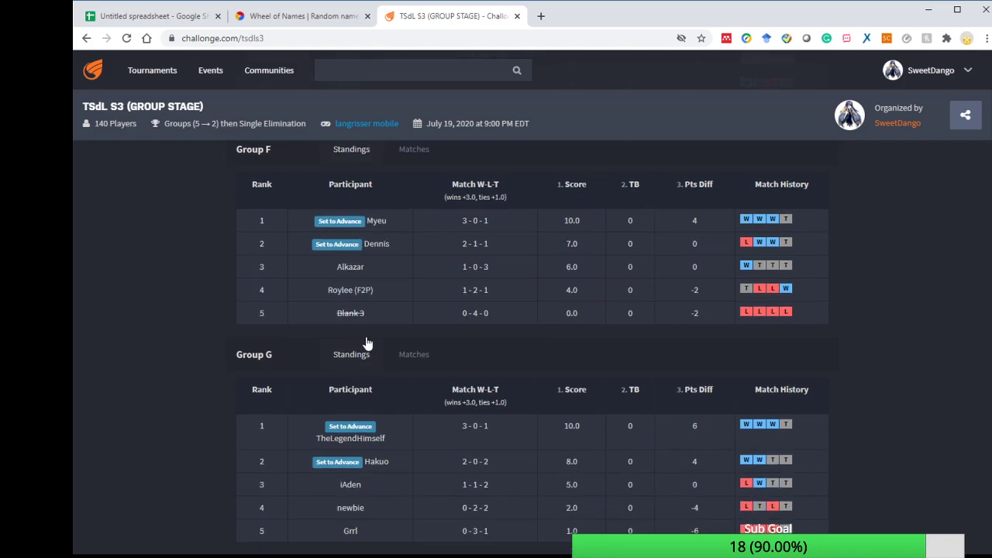
pyautogui.scroll(-2, 368, 334)
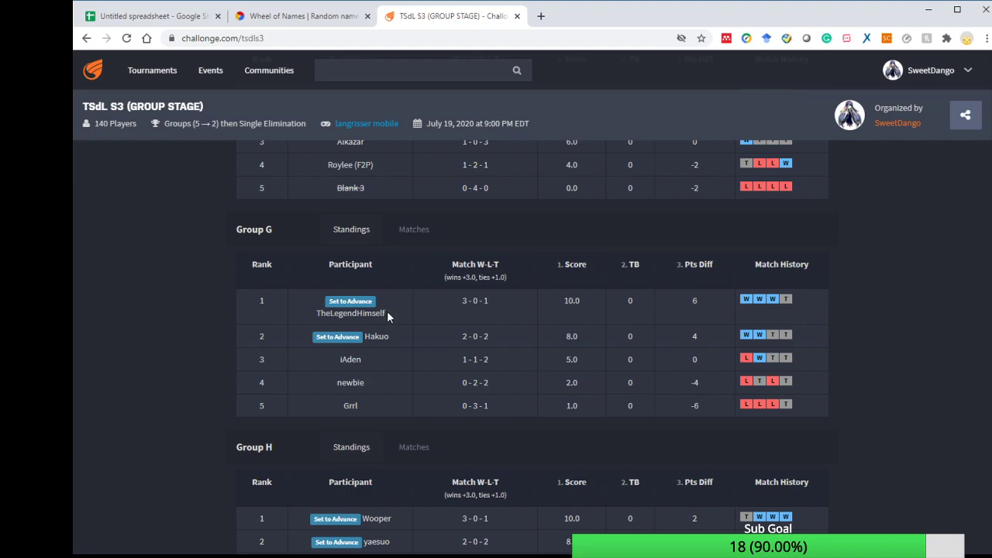
pyautogui.moveTo(386, 315); pyautogui.dragTo(318, 309)
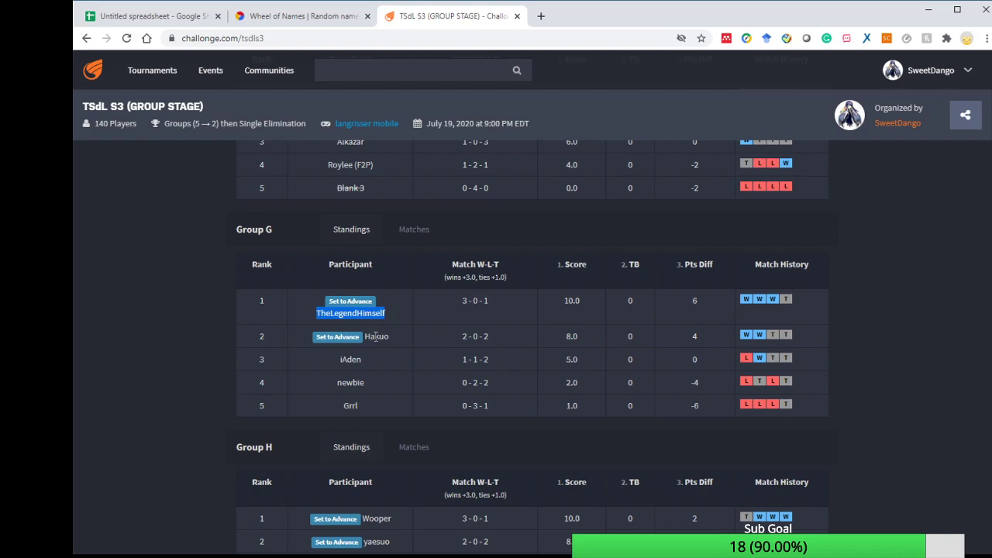
pyautogui.scroll(-3, 375, 336)
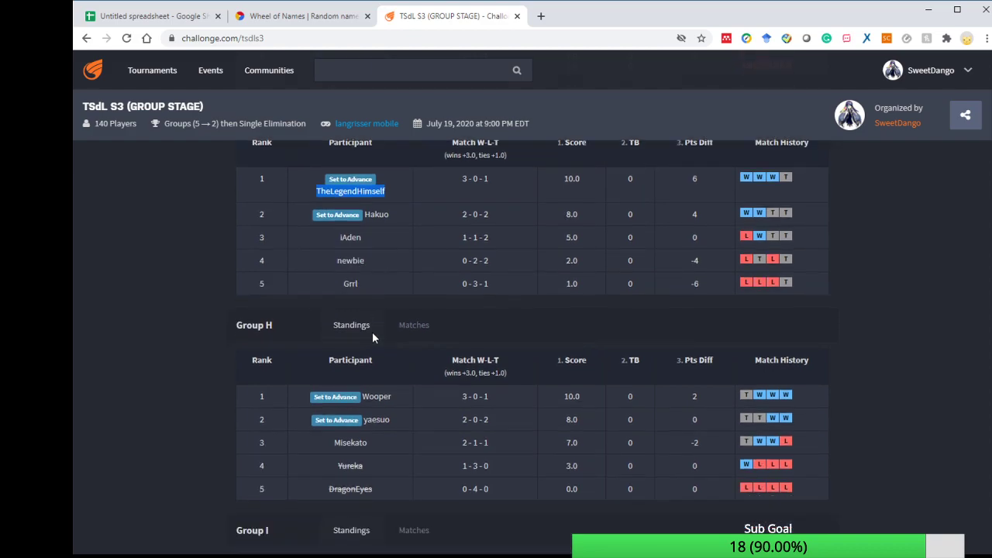
pyautogui.scroll(1, 383, 333)
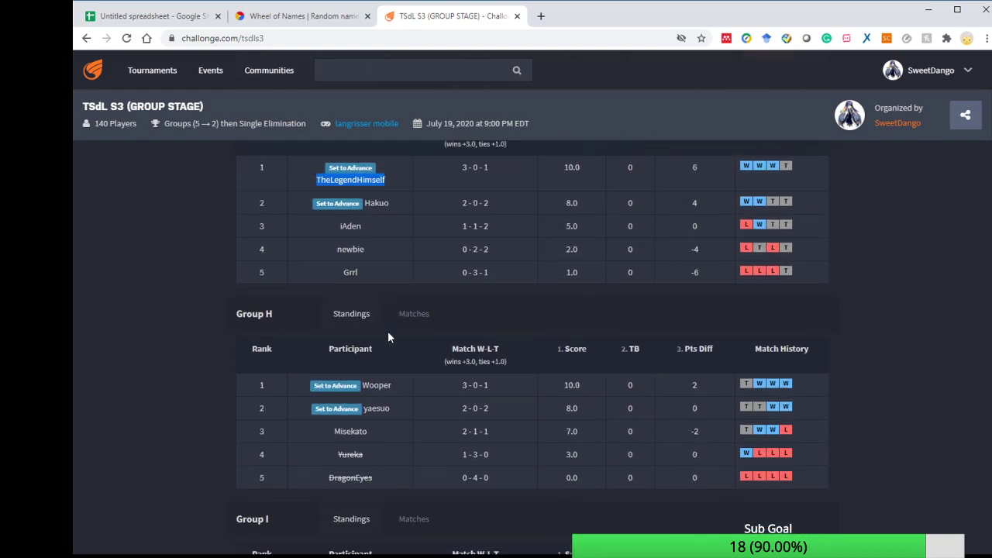
pyautogui.scroll(1, 381, 338)
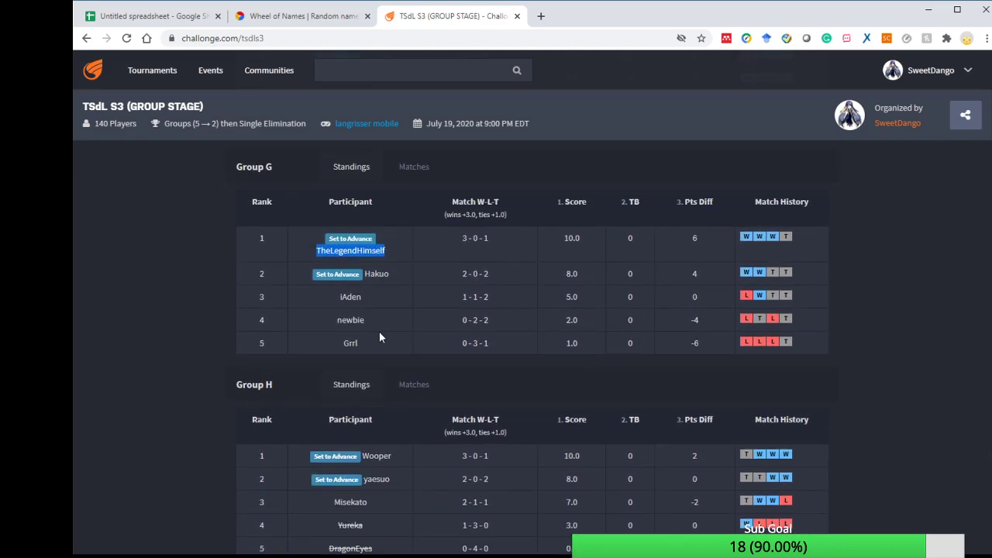
pyautogui.scroll(-1, 380, 338)
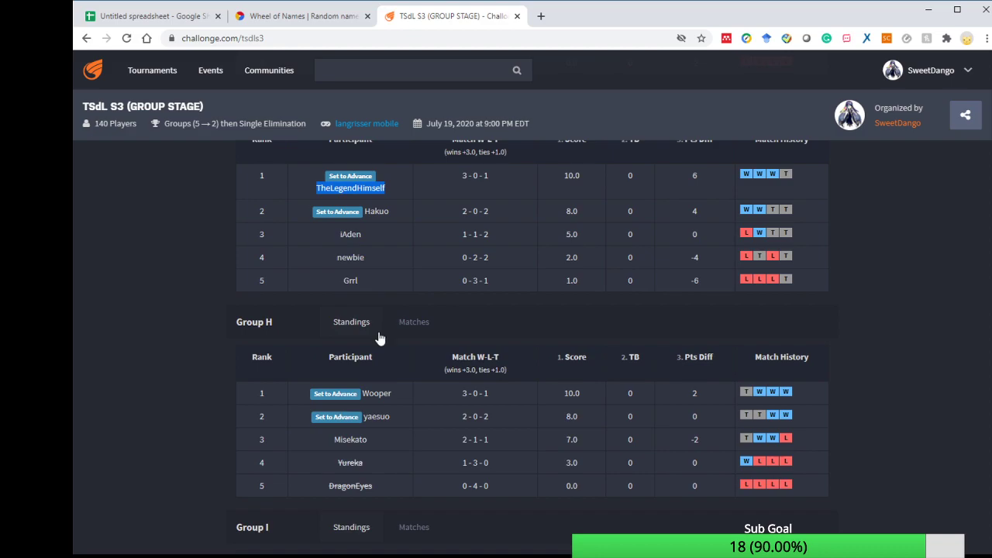
pyautogui.scroll(-1, 379, 337)
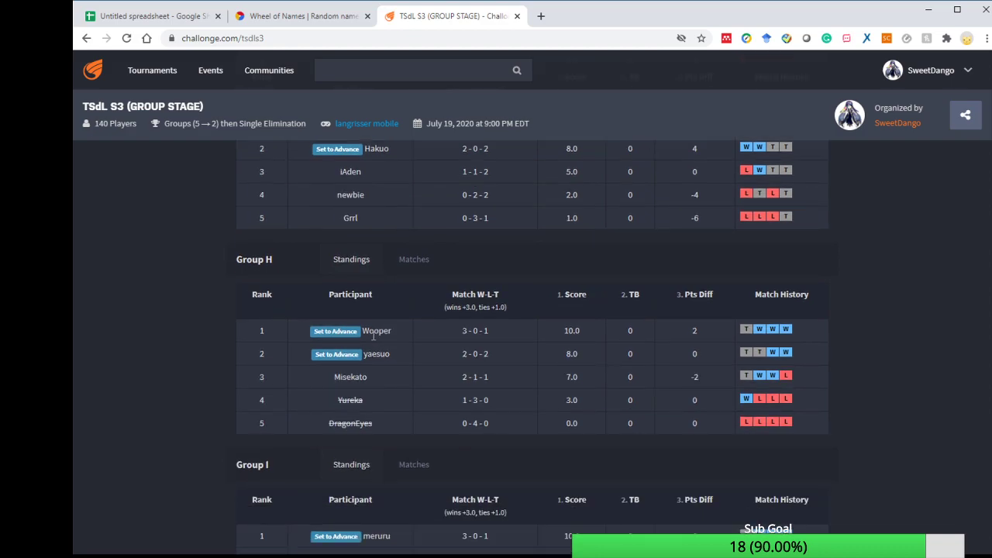
pyautogui.scroll(-1, 368, 332)
pyautogui.scroll(-1, 369, 332)
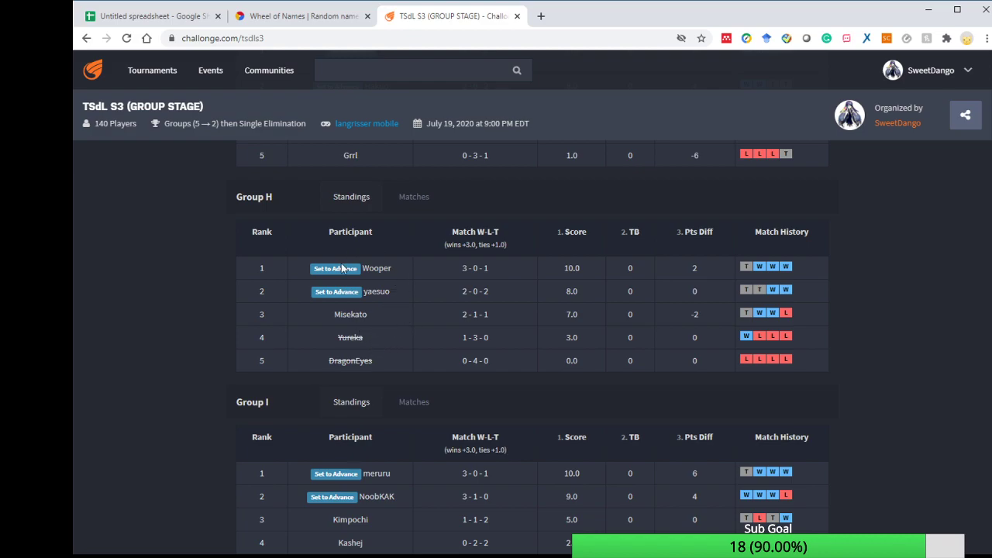
pyautogui.doubleClick(341, 337)
pyautogui.moveTo(366, 339); pyautogui.dragTo(368, 361)
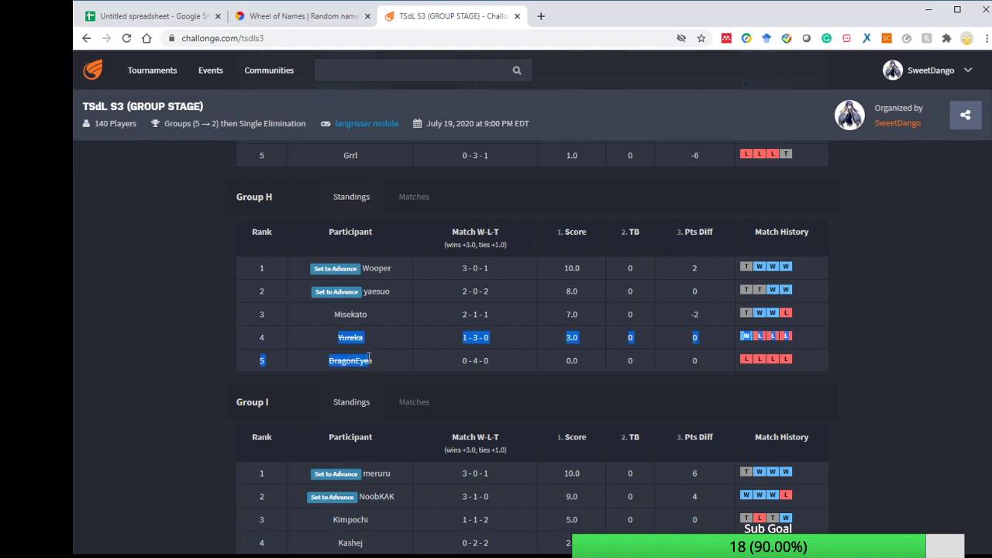
pyautogui.scroll(-1, 379, 355)
pyautogui.scroll(-2, 379, 353)
pyautogui.scroll(2, 376, 335)
pyautogui.scroll(-1, 385, 322)
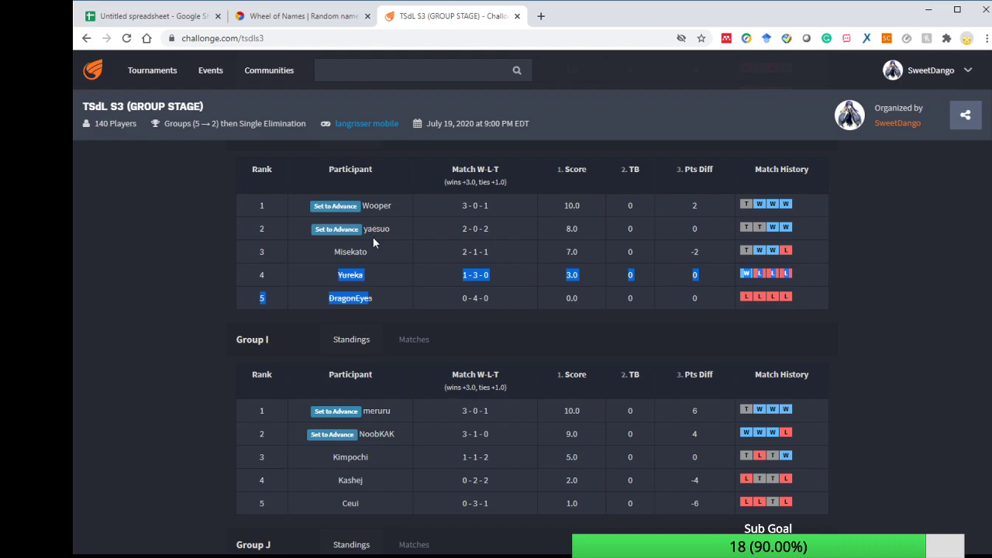
pyautogui.scroll(-1, 373, 237)
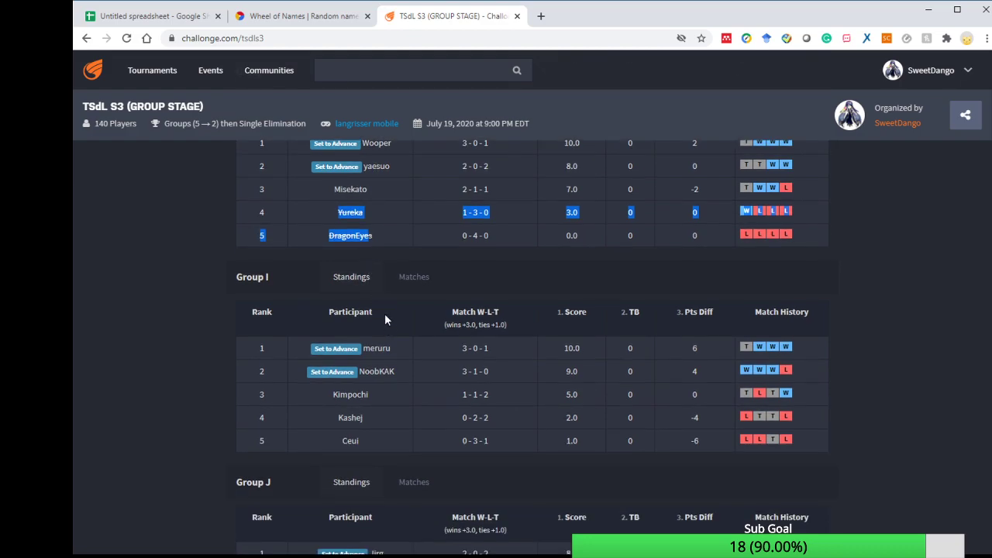
pyautogui.scroll(-1, 384, 313)
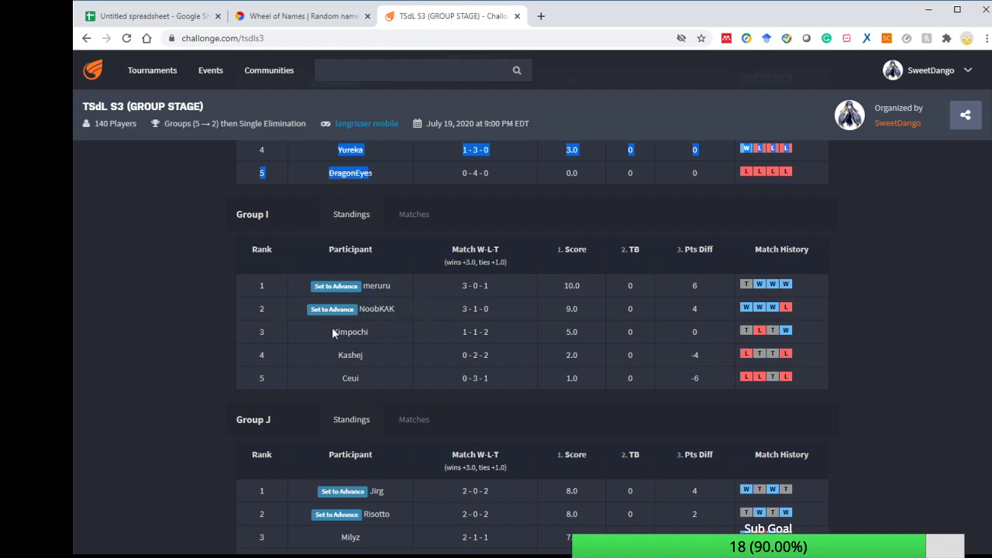
pyautogui.moveTo(332, 331); pyautogui.dragTo(379, 355)
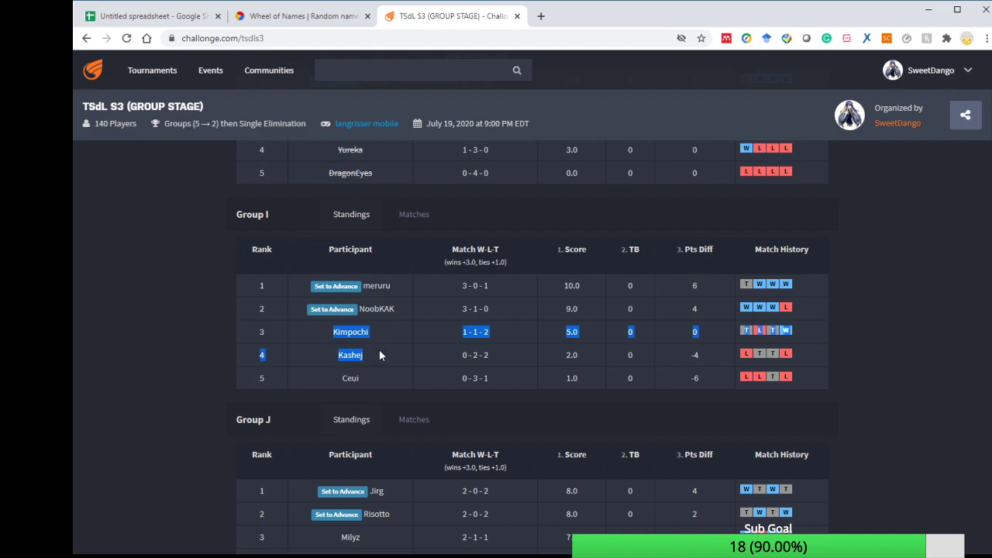
pyautogui.click(363, 308)
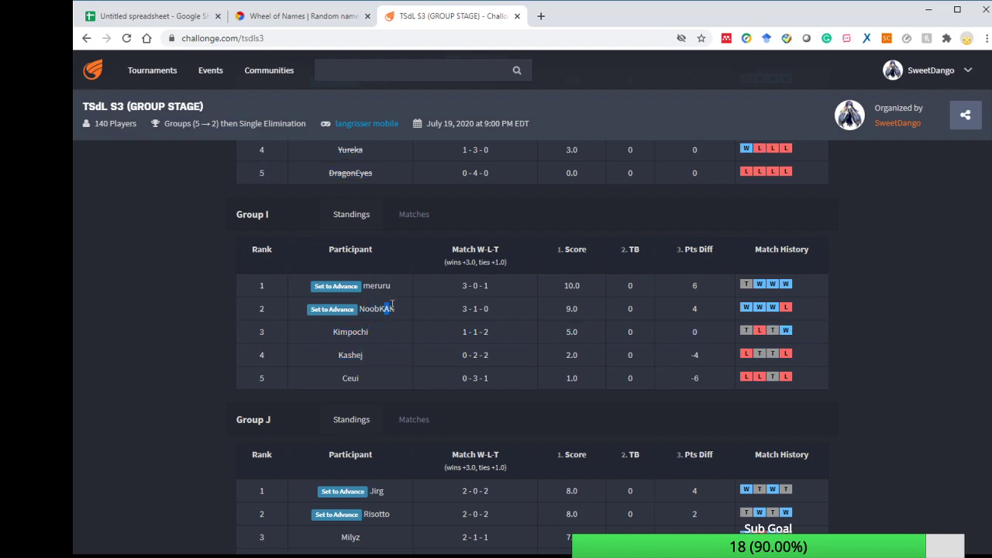
pyautogui.scroll(-1, 393, 310)
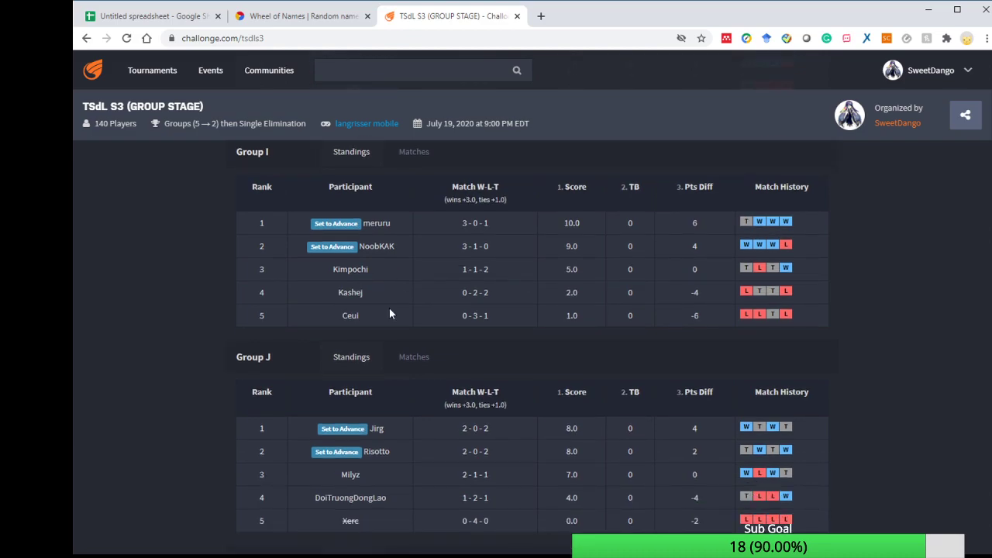
pyautogui.scroll(-1, 380, 316)
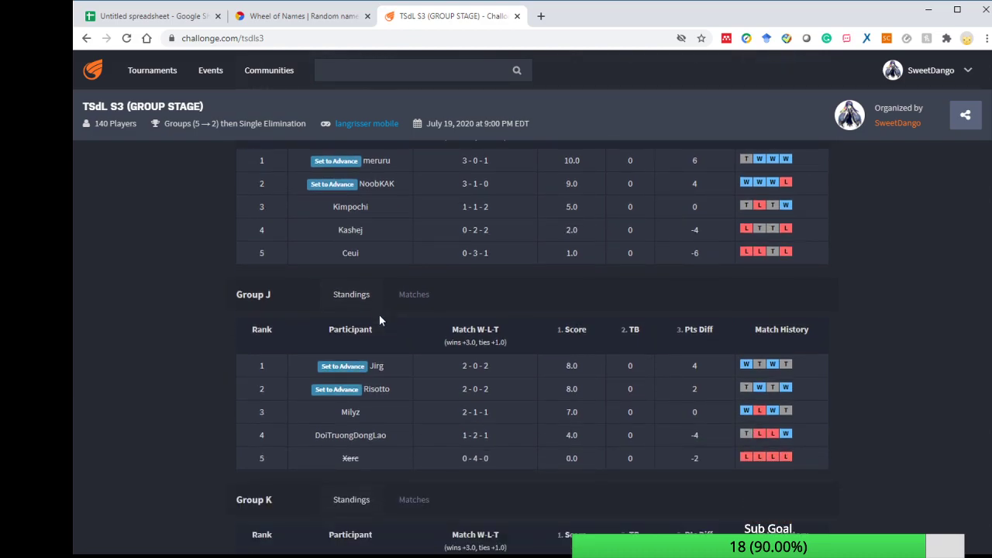
pyautogui.scroll(-1, 379, 319)
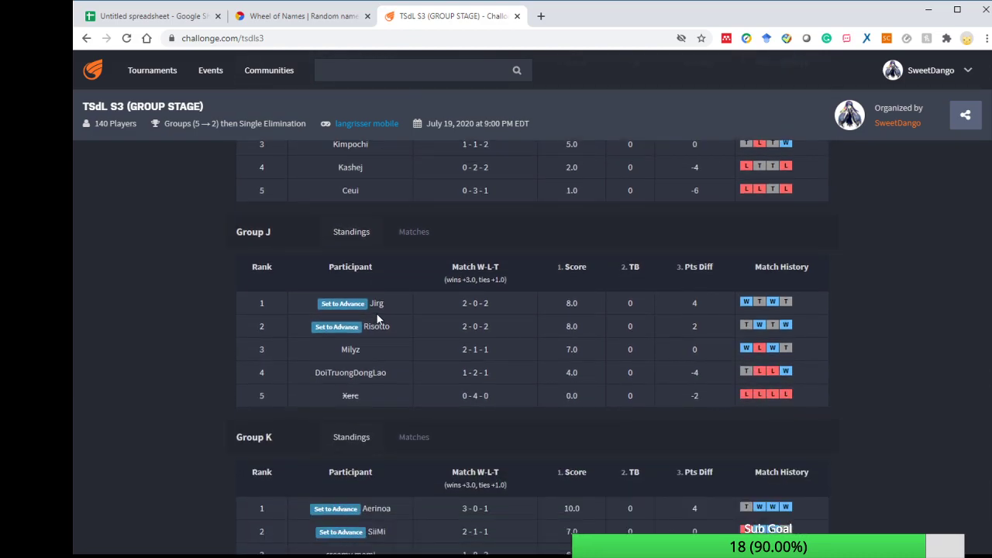
pyautogui.scroll(1, 389, 330)
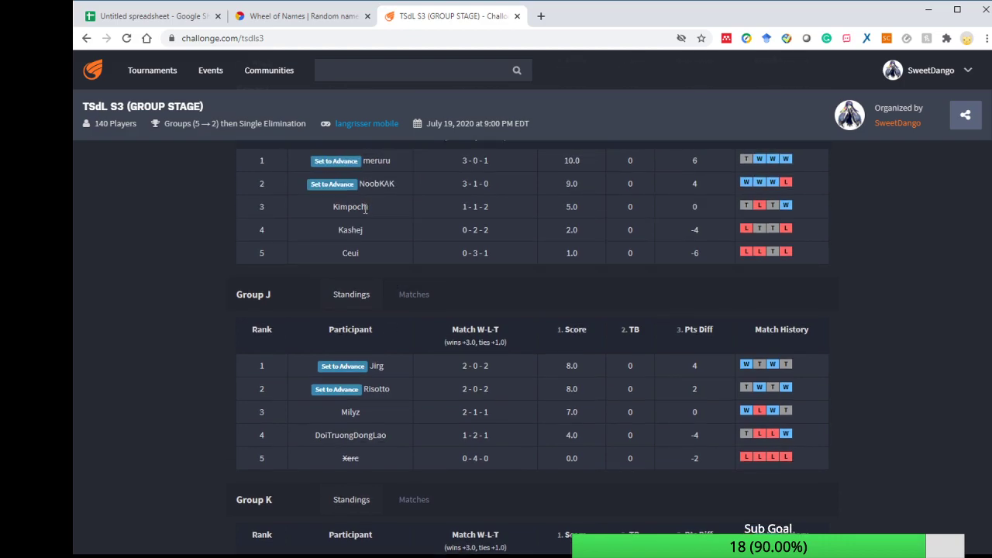
pyautogui.scroll(2, 399, 304)
pyautogui.scroll(-1, 388, 301)
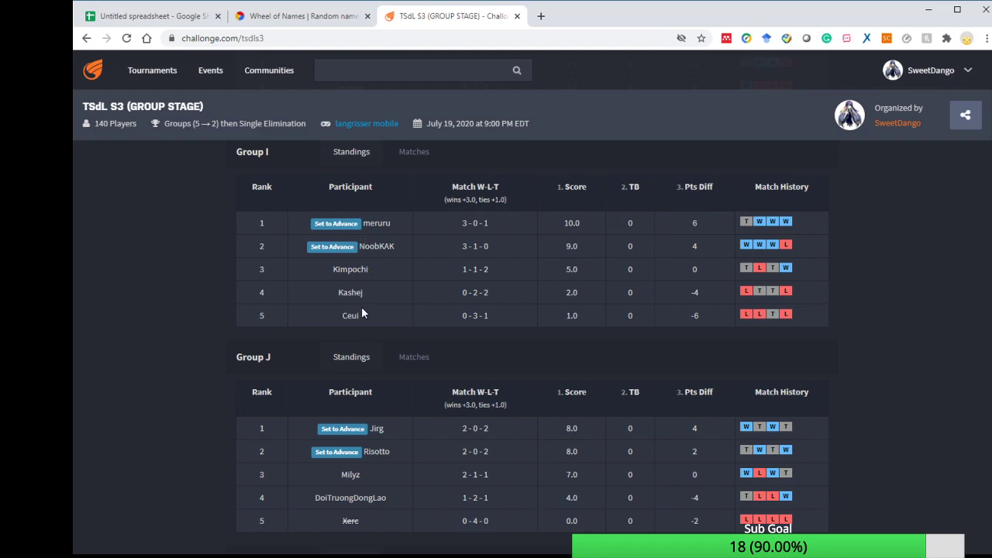
pyautogui.scroll(-1, 361, 312)
pyautogui.scroll(-1, 372, 318)
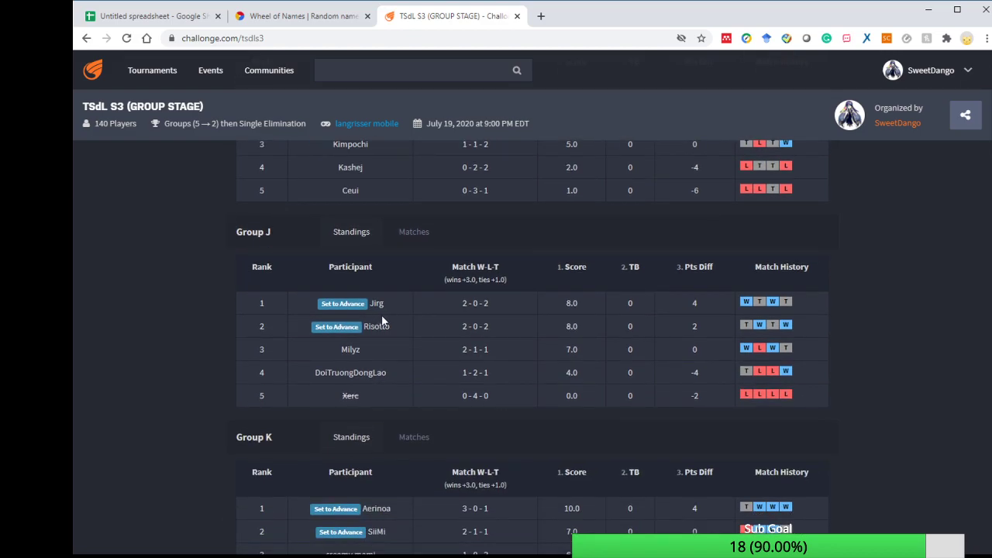
pyautogui.scroll(-1, 386, 314)
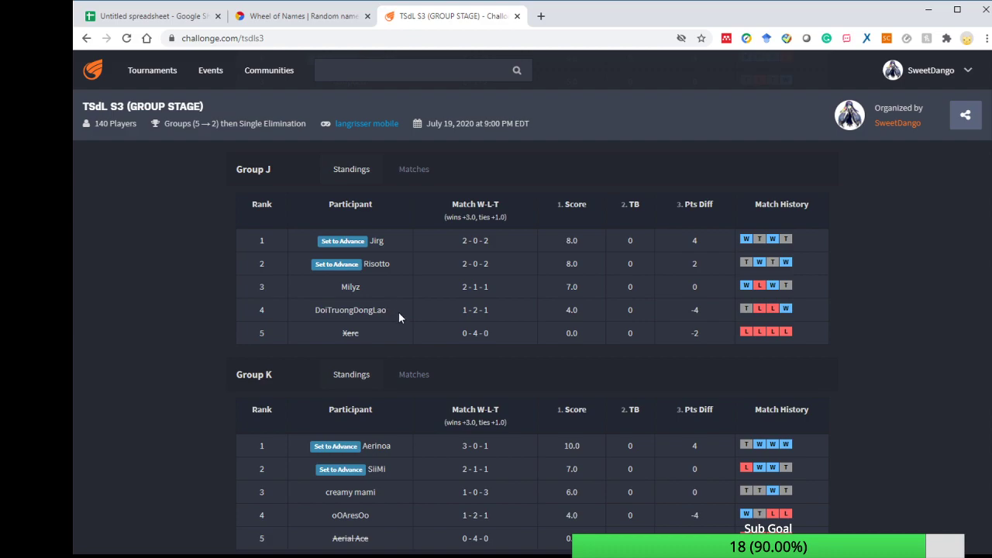
# In Group L, mark the tied 8.0 scores and the Lxgend entry
pyautogui.scroll(-1, 398, 312)
pyautogui.scroll(-1, 399, 310)
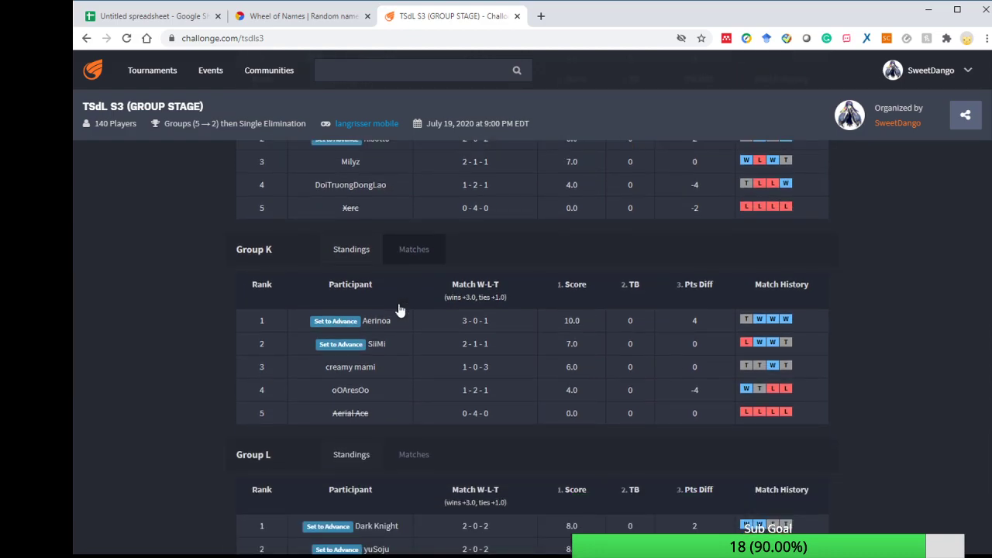
pyautogui.scroll(1, 399, 310)
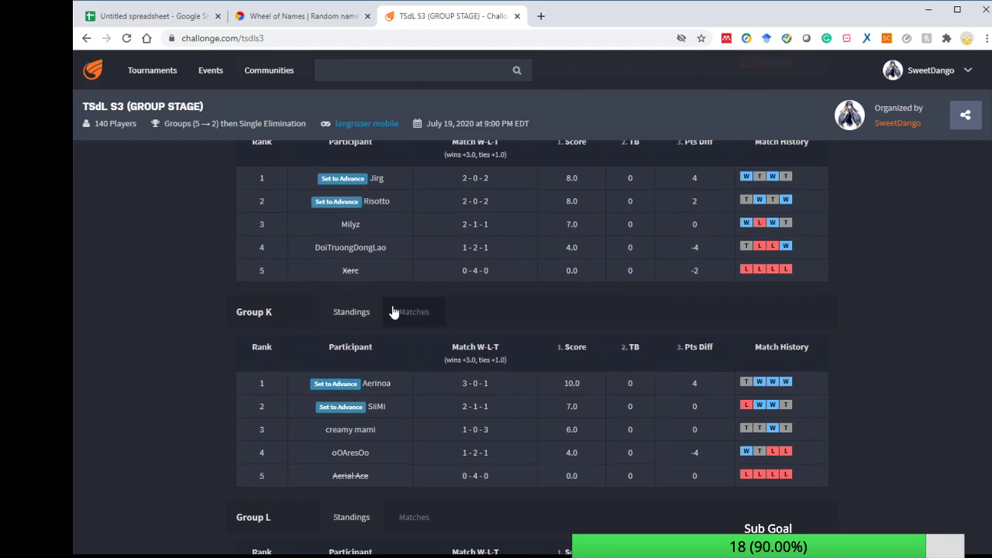
pyautogui.scroll(-1, 388, 372)
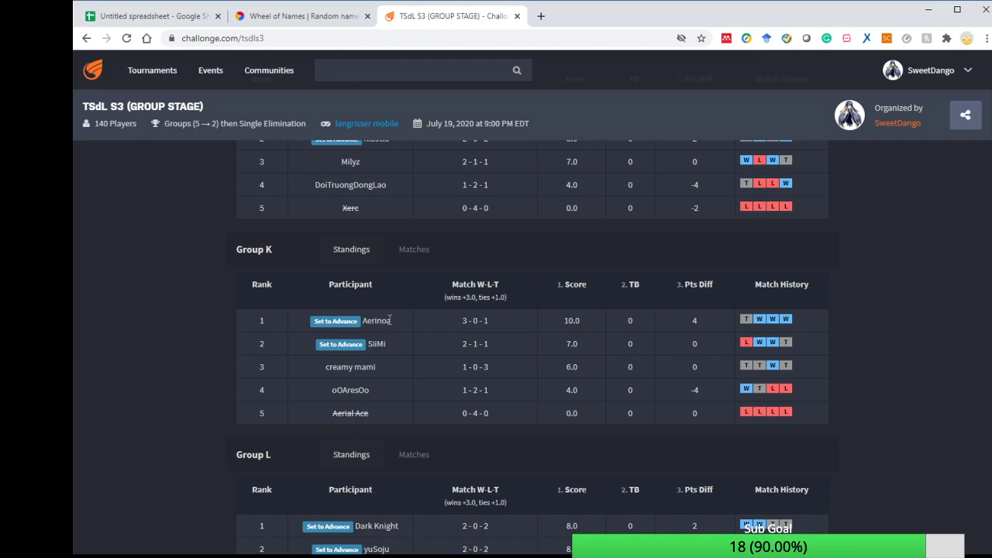
pyautogui.scroll(-1, 391, 320)
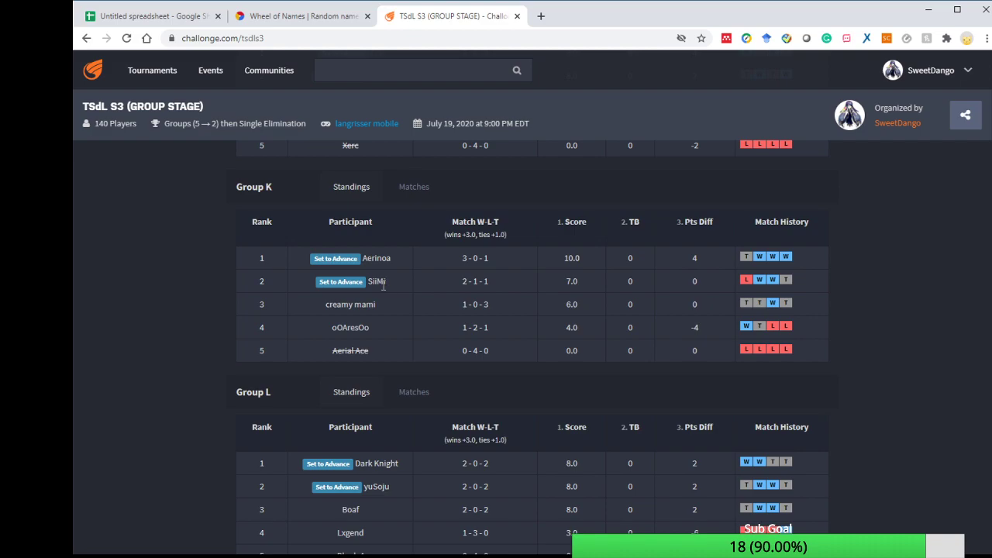
pyautogui.scroll(-1, 377, 297)
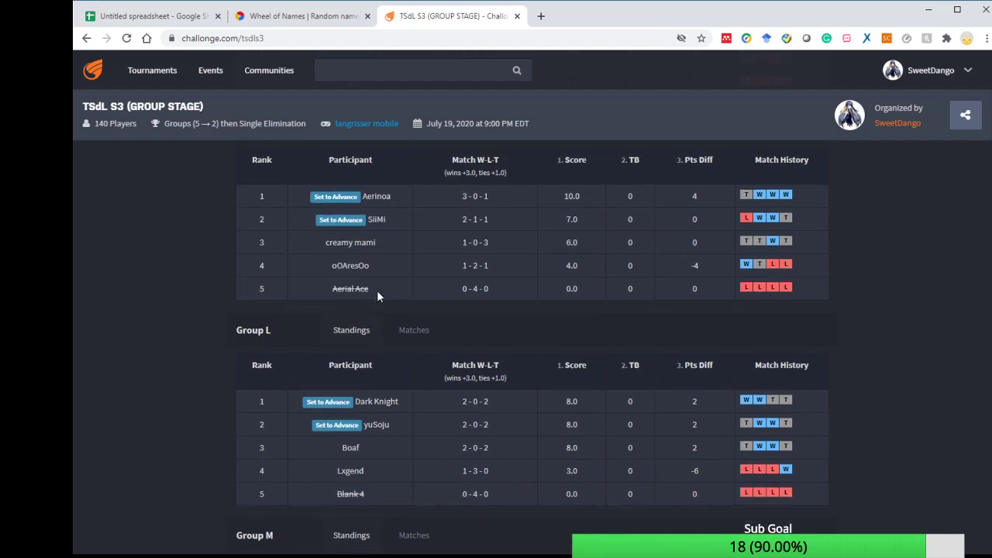
pyautogui.scroll(-1, 378, 297)
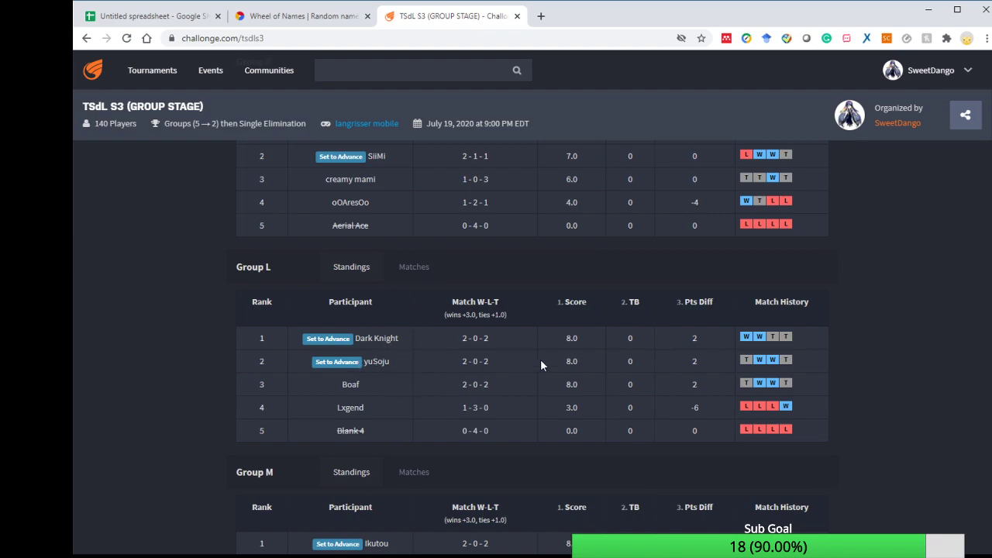
pyautogui.moveTo(566, 337)
pyautogui.mouseDown()
pyautogui.moveTo(579, 384)
pyautogui.moveTo(577, 335)
pyautogui.mouseUp()
pyautogui.moveTo(343, 408); pyautogui.dragTo(365, 408)
# Scroll to Group M and select the second-place name Winkelmann
pyautogui.scroll(-1, 388, 372)
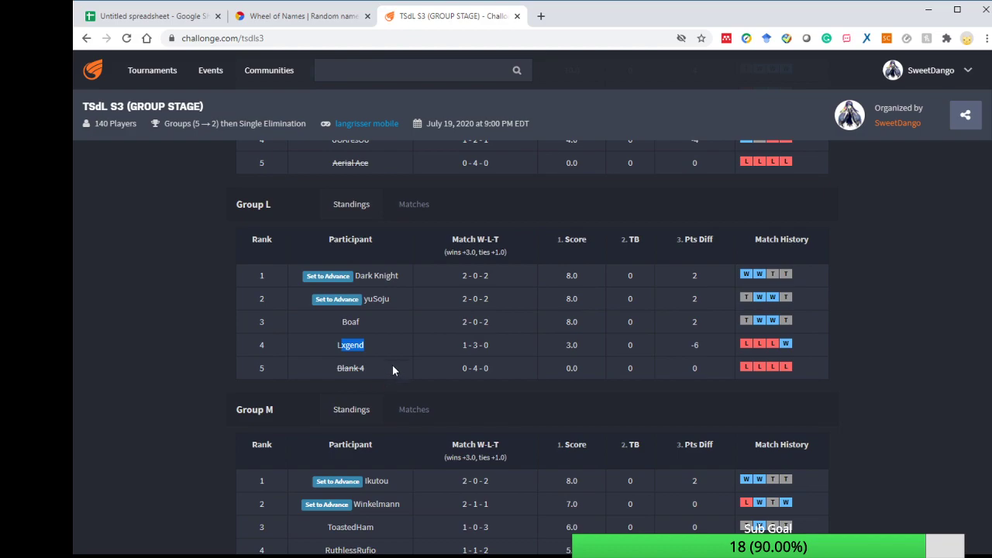
pyautogui.scroll(-1, 370, 353)
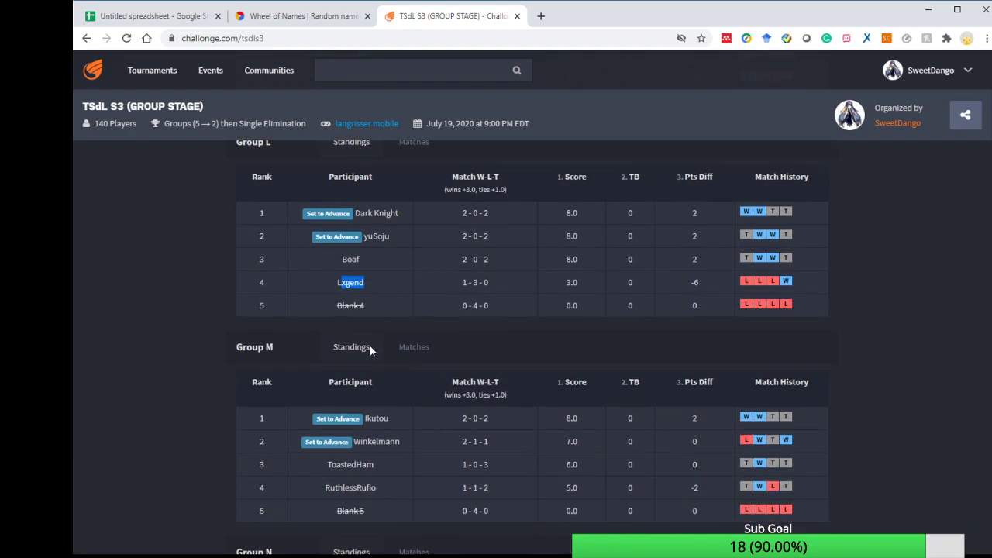
pyautogui.scroll(-1, 366, 356)
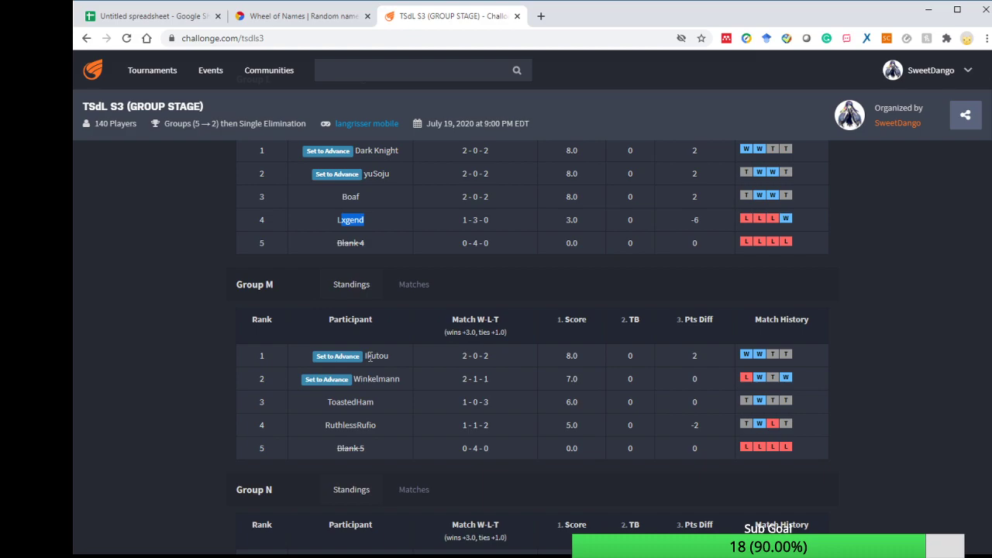
pyautogui.scroll(-1, 372, 355)
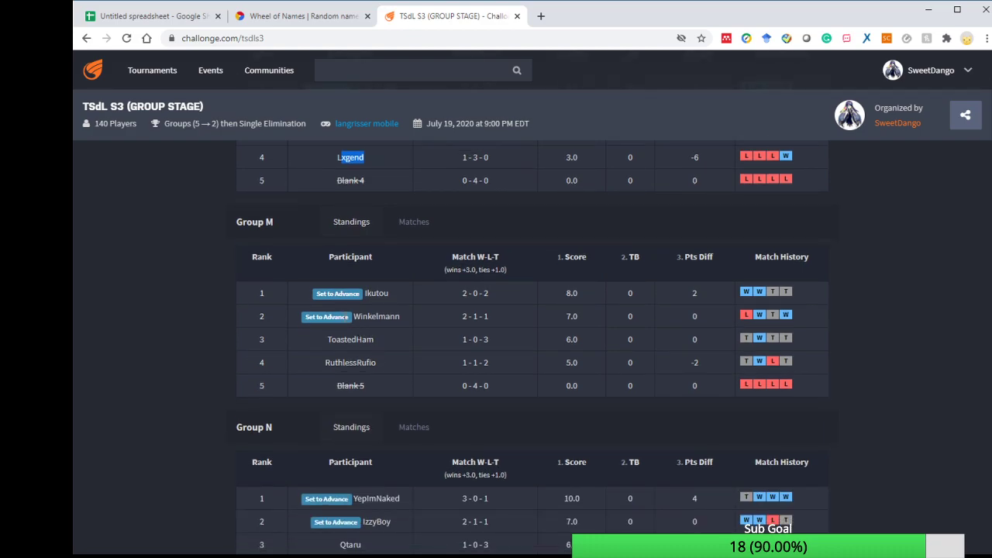
pyautogui.moveTo(352, 316); pyautogui.dragTo(401, 324)
# Clear the Winkelmann mark and select Group N's top advancer, YepImNaked
pyautogui.click(371, 316)
pyautogui.scroll(-2, 368, 343)
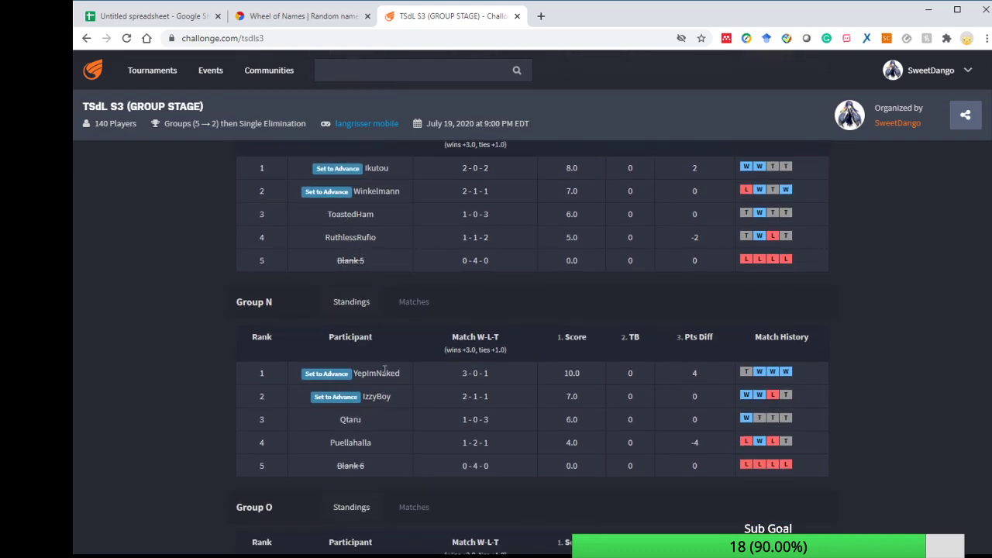
pyautogui.scroll(-1, 388, 372)
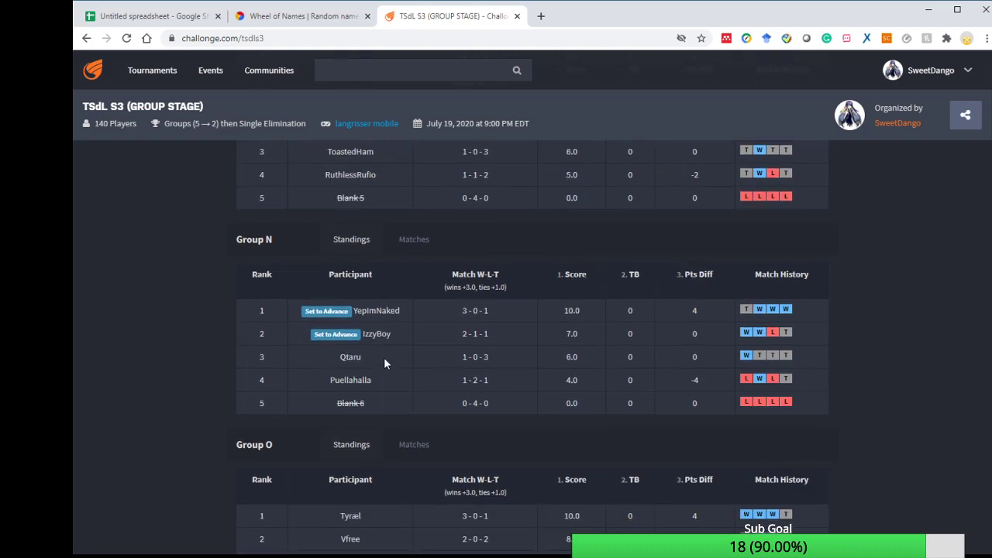
pyautogui.moveTo(353, 311); pyautogui.dragTo(402, 312)
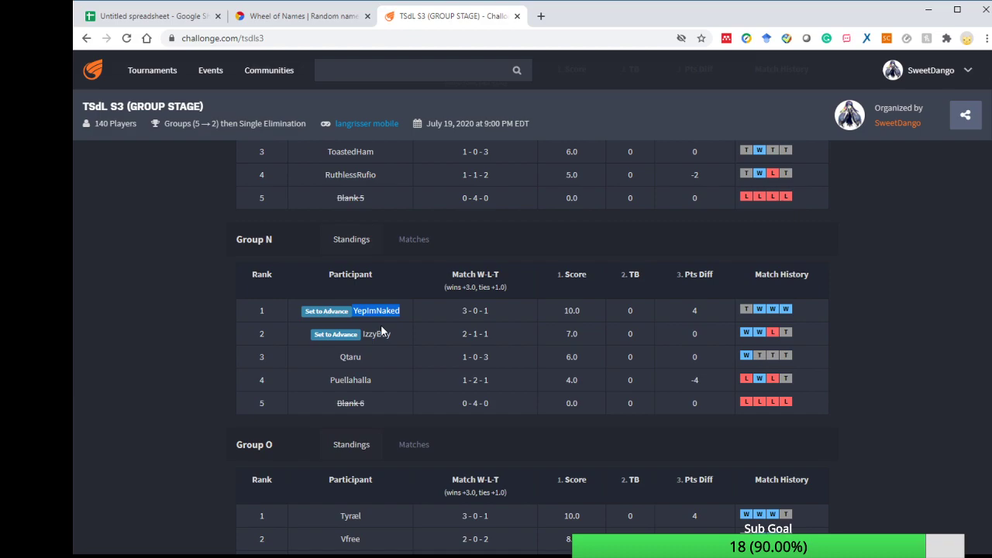
# Scroll through the Group O, P and Q standings to review their advancers
pyautogui.scroll(1, 390, 339)
pyautogui.scroll(1, 391, 339)
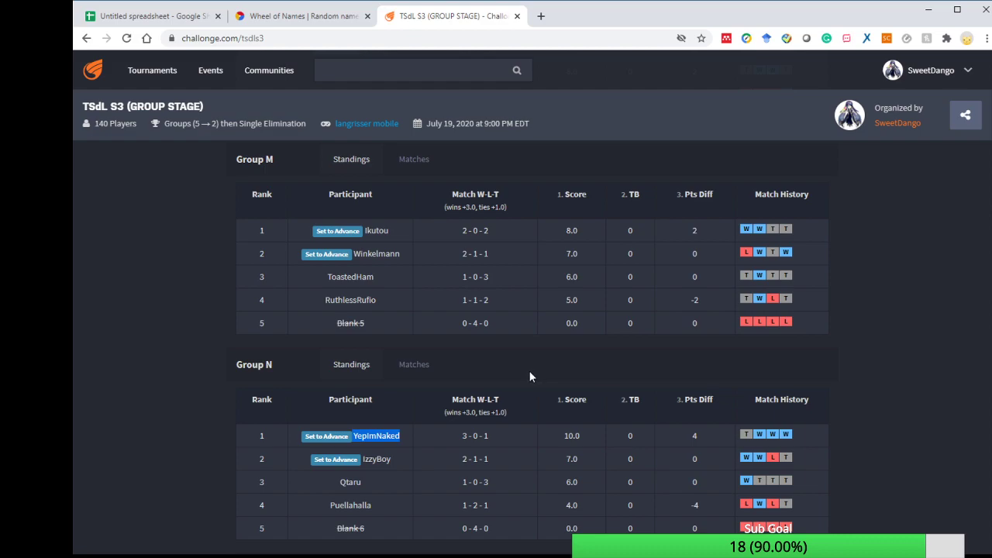
pyautogui.scroll(-1, 531, 377)
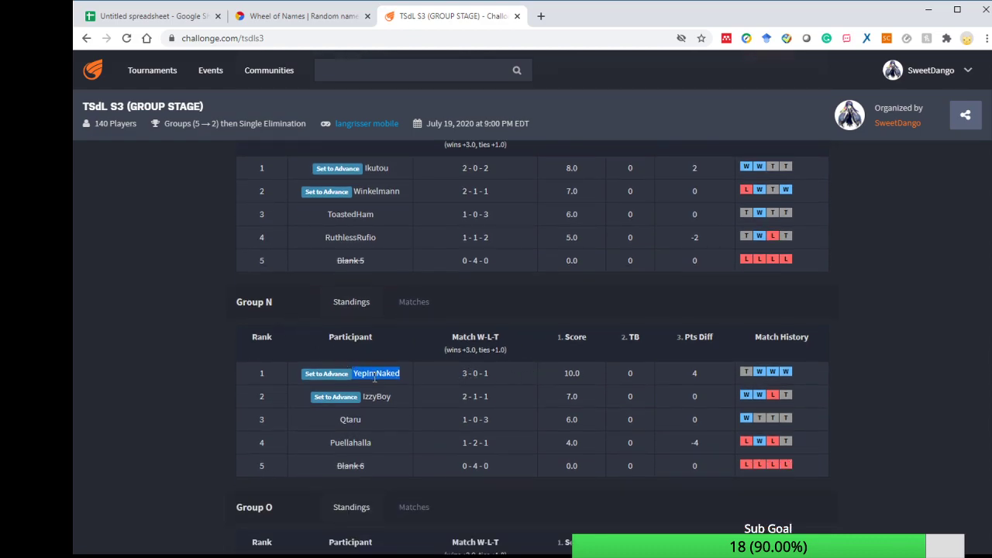
pyautogui.scroll(1, 355, 364)
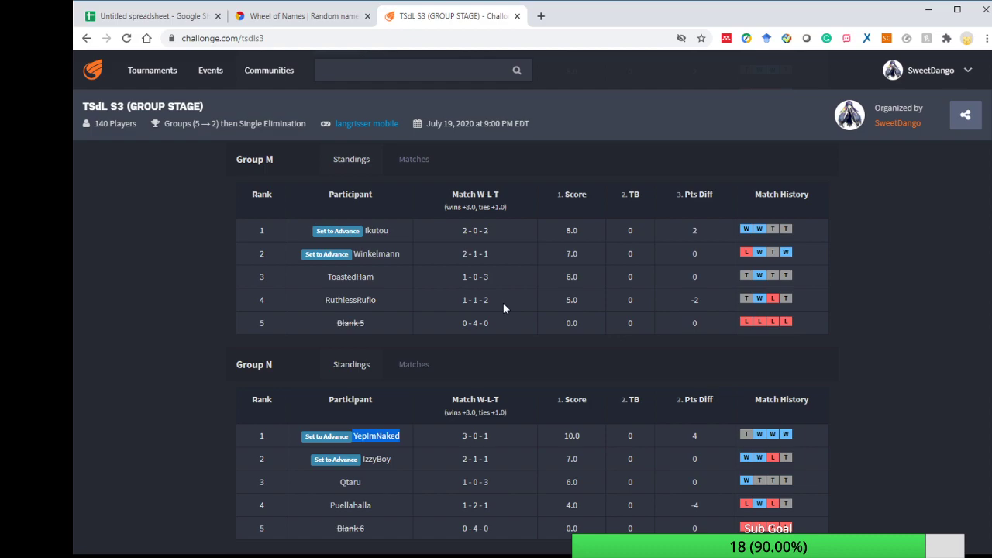
pyautogui.scroll(-1, 503, 304)
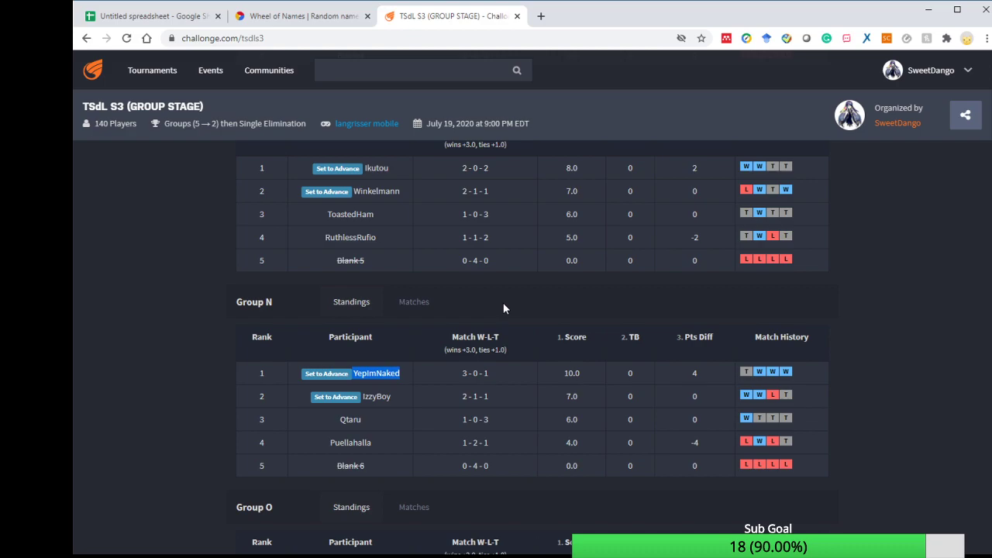
pyautogui.scroll(-1, 503, 308)
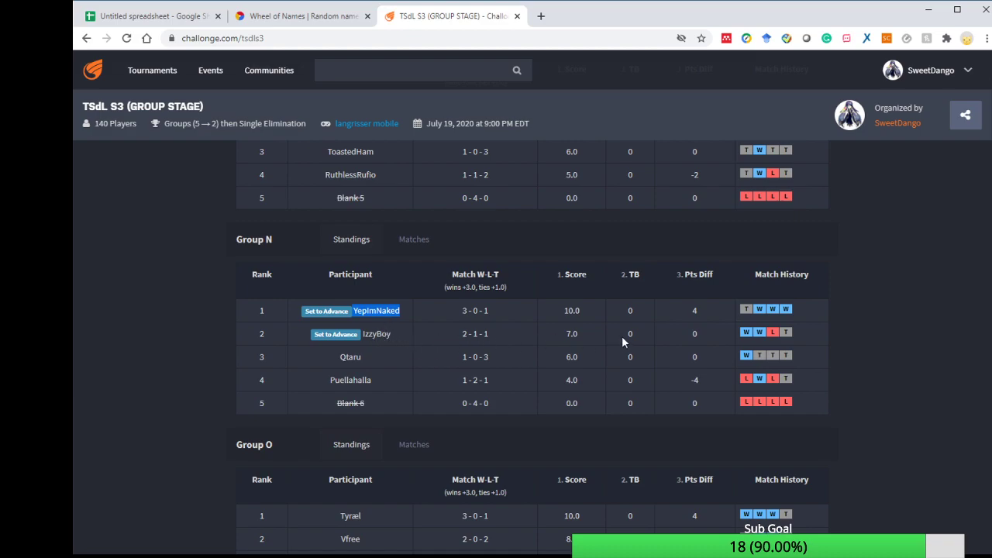
pyautogui.scroll(-1, 519, 341)
pyautogui.scroll(1, 519, 341)
pyautogui.scroll(-2, 480, 361)
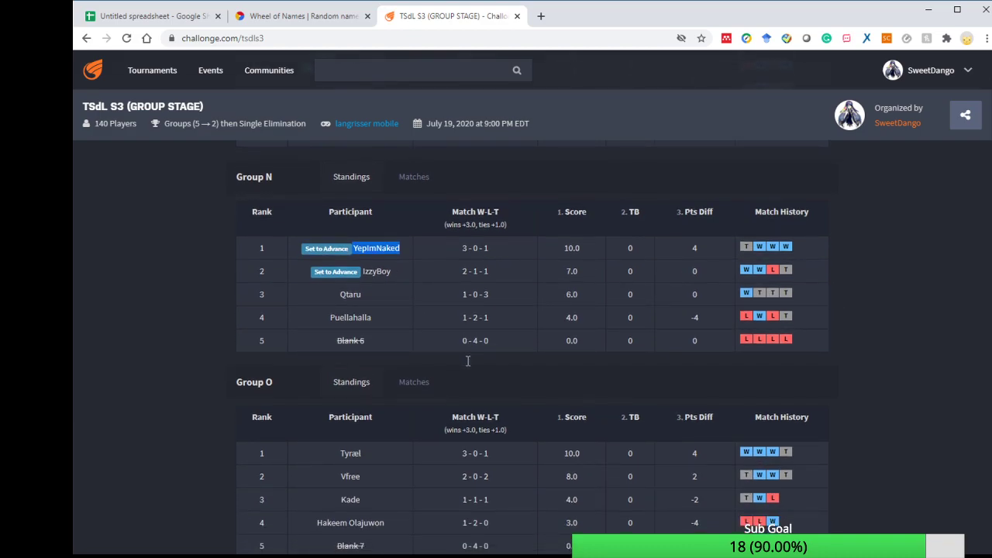
pyautogui.scroll(-1, 356, 371)
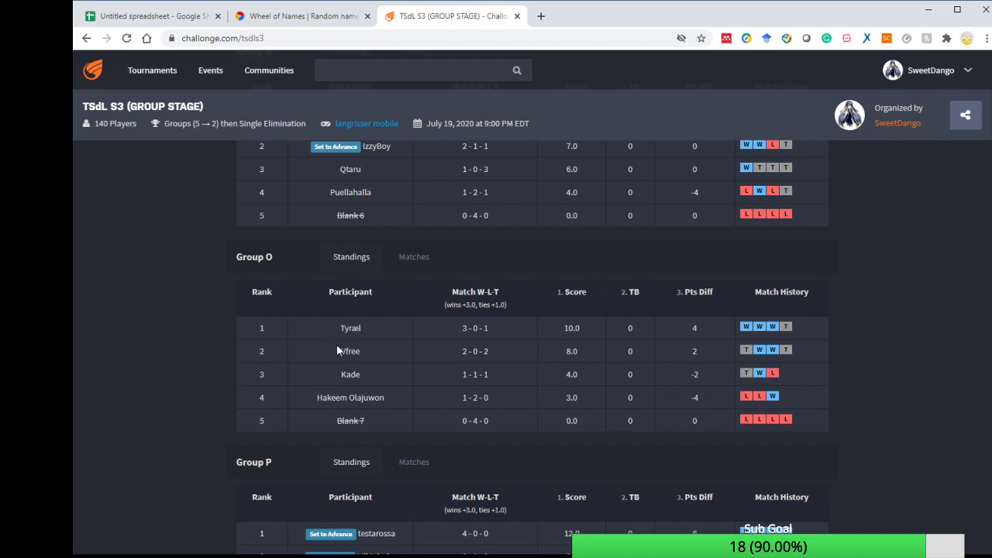
pyautogui.scroll(-1, 461, 344)
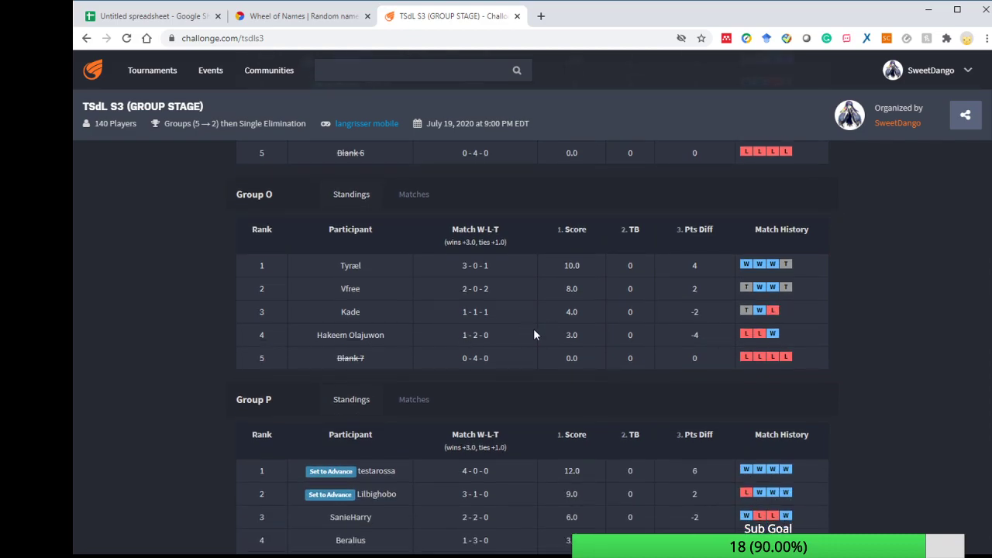
pyautogui.scroll(-1, 534, 335)
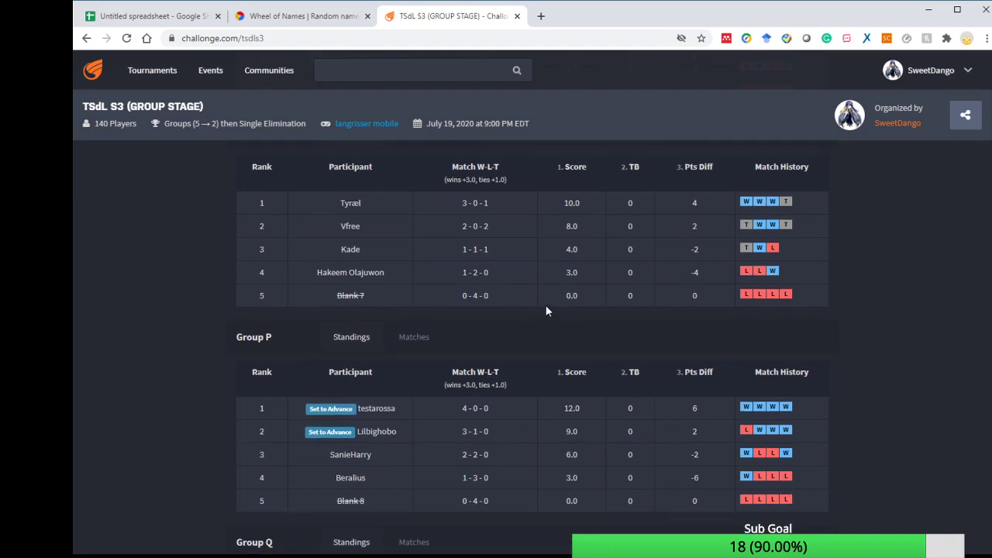
pyautogui.scroll(-1, 543, 314)
pyautogui.scroll(1, 542, 310)
pyautogui.scroll(1, 445, 312)
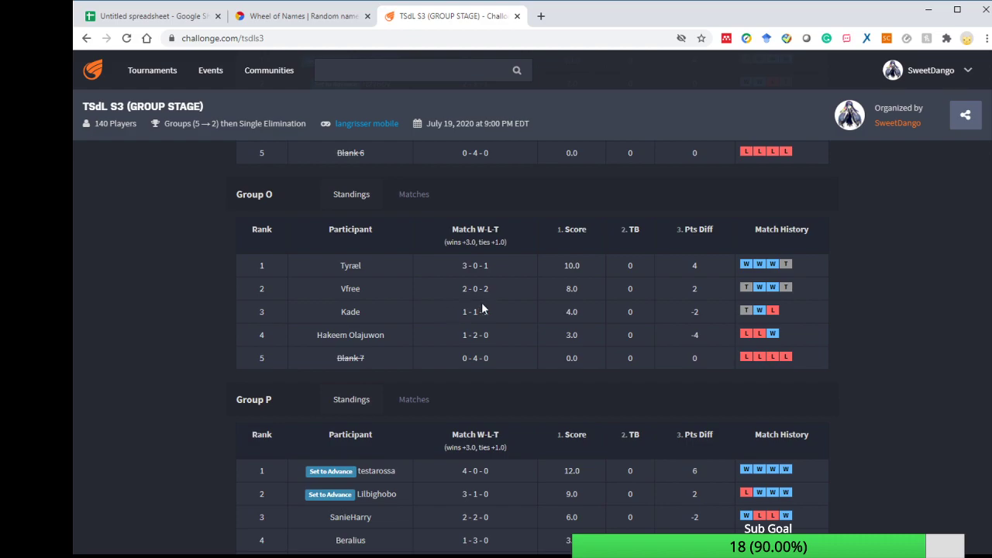
pyautogui.scroll(-1, 476, 310)
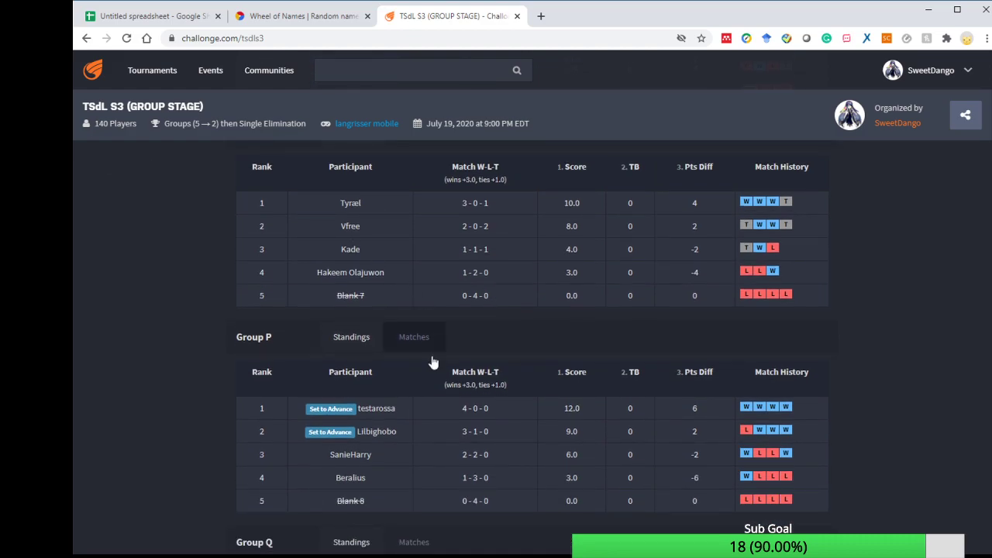
pyautogui.scroll(-1, 428, 373)
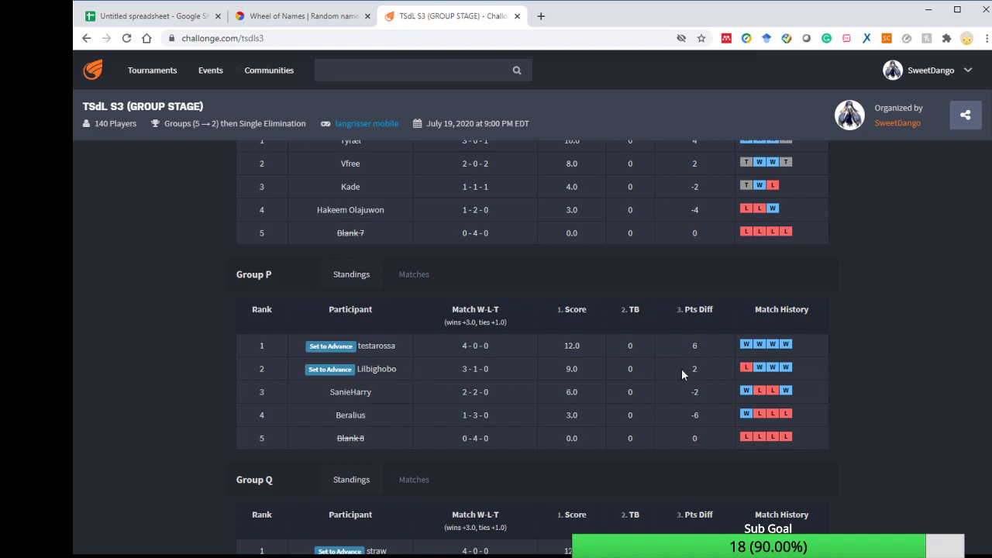
pyautogui.scroll(-1, 468, 371)
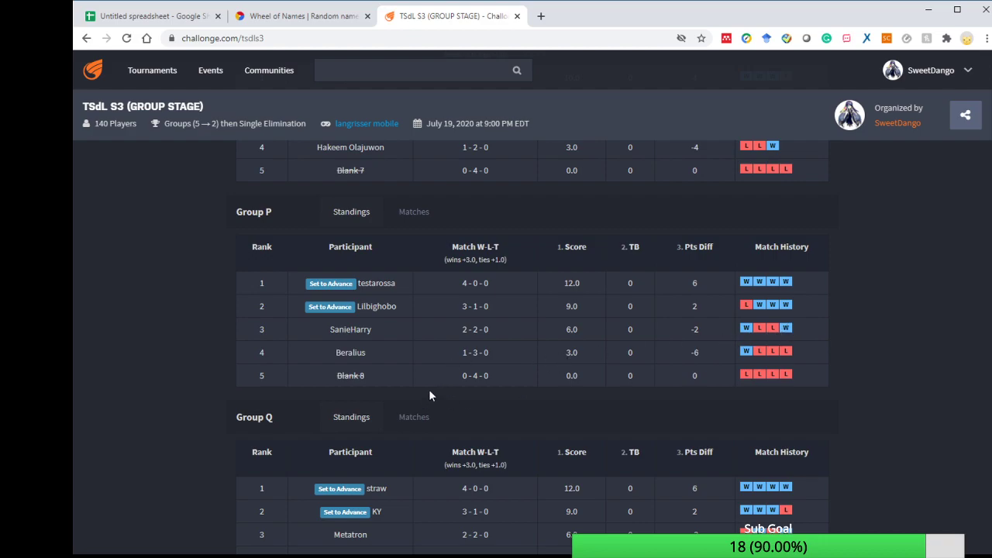
pyautogui.scroll(-1, 431, 378)
pyautogui.scroll(-1, 406, 380)
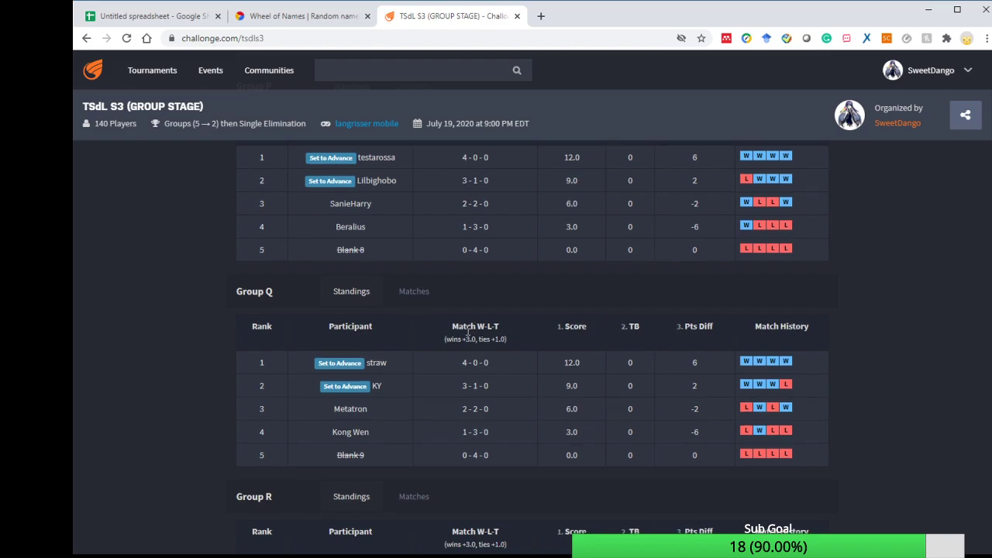
pyautogui.scroll(-2, 443, 311)
pyautogui.scroll(1, 440, 308)
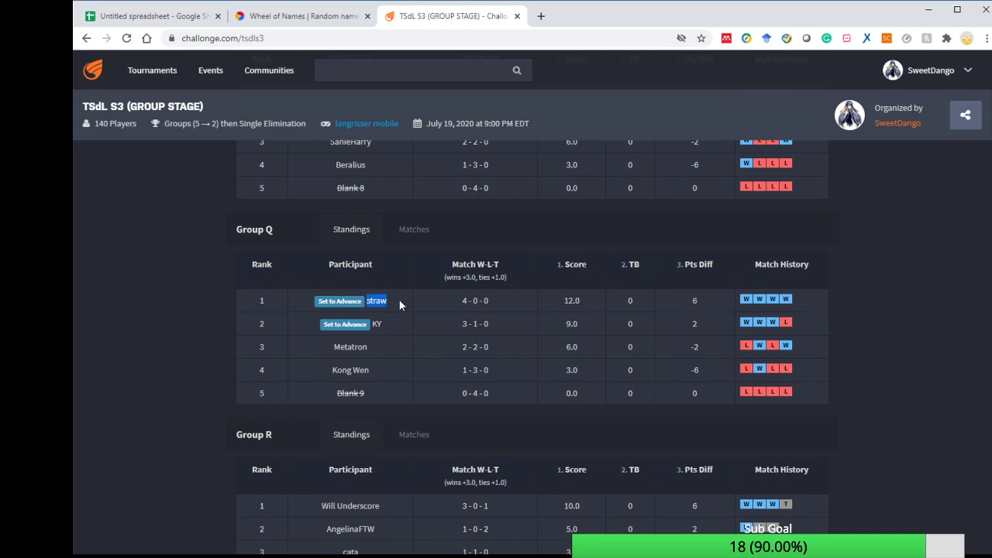
pyautogui.scroll(-1, 401, 307)
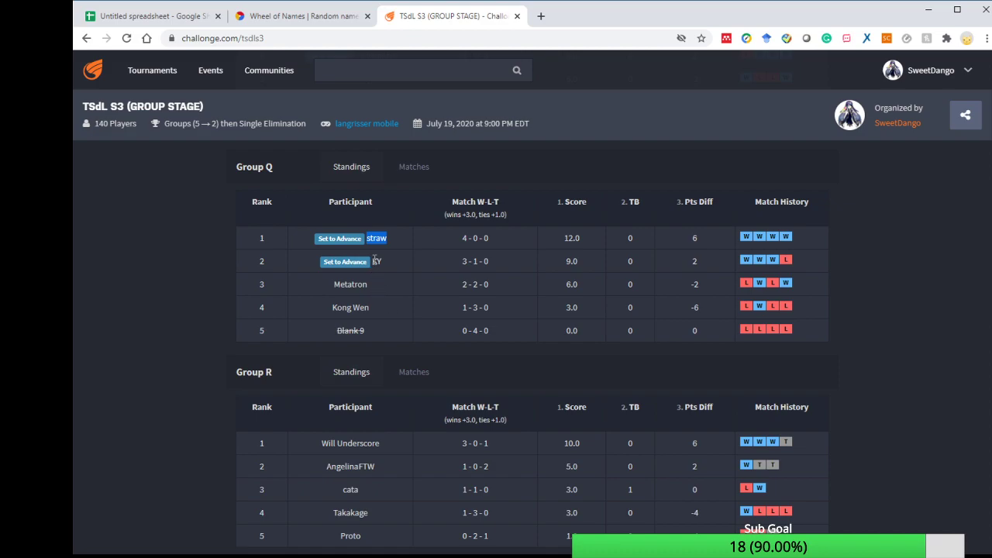
pyautogui.moveTo(372, 262); pyautogui.dragTo(400, 275)
pyautogui.scroll(-1, 394, 259)
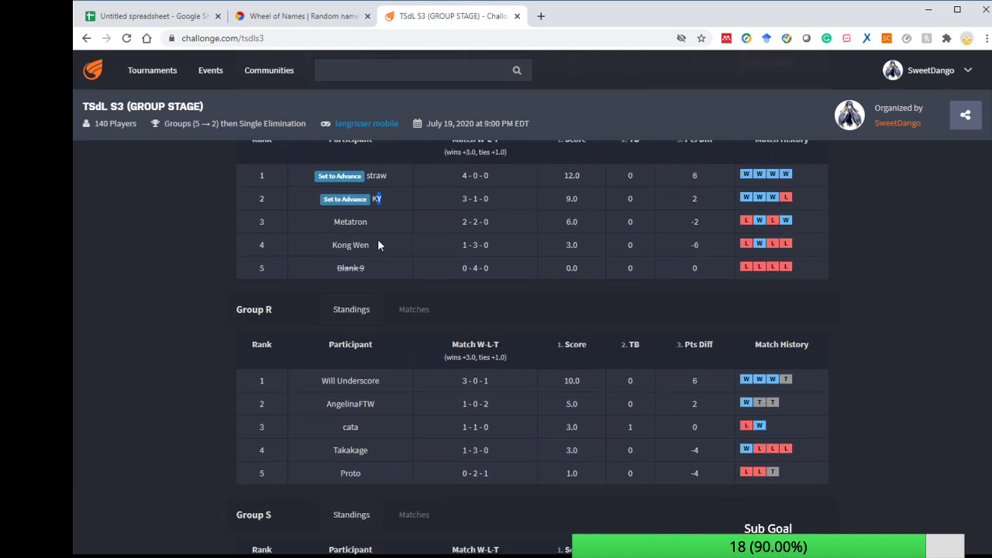
pyautogui.scroll(1, 388, 247)
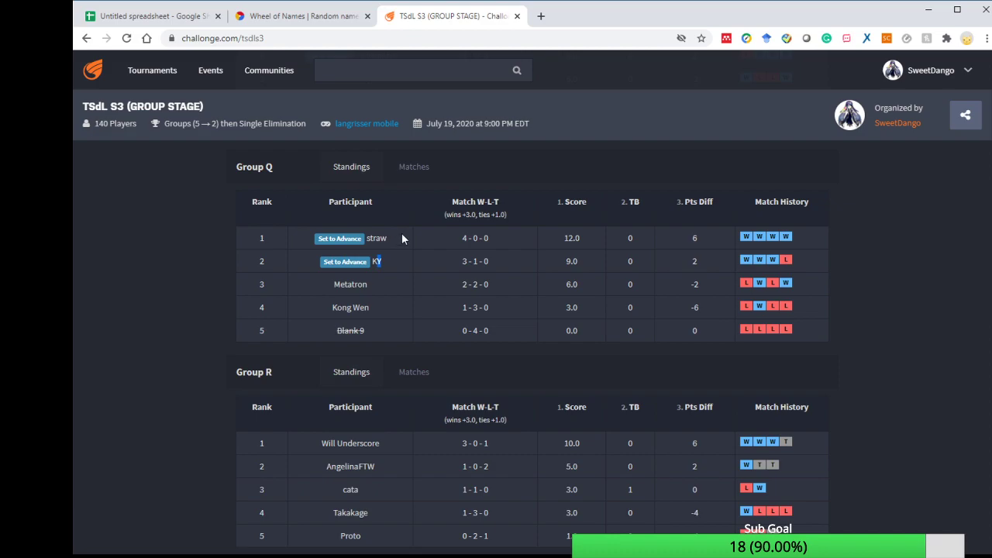
pyautogui.scroll(-1, 397, 256)
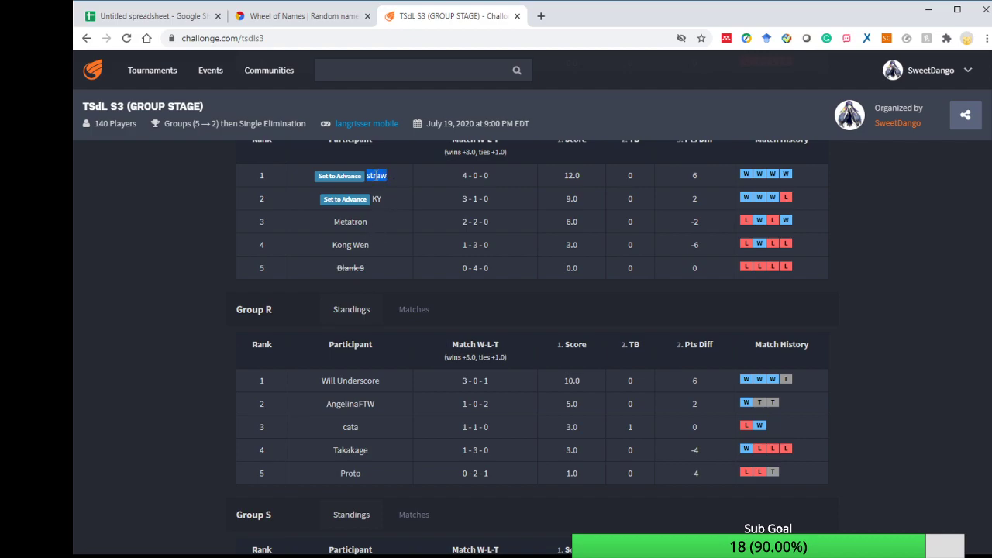
pyautogui.scroll(-1, 369, 317)
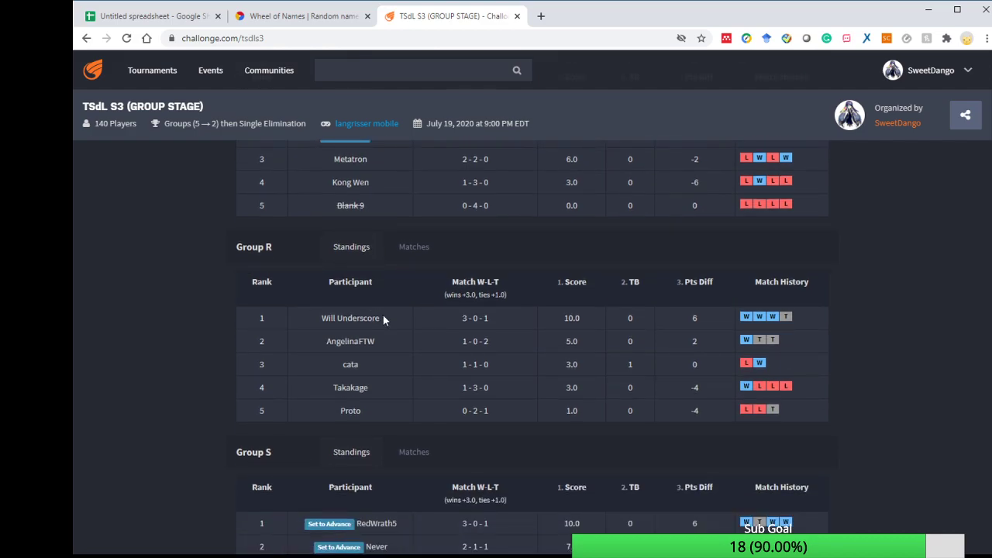
pyautogui.moveTo(348, 322); pyautogui.dragTo(381, 318)
pyautogui.scroll(-1, 383, 317)
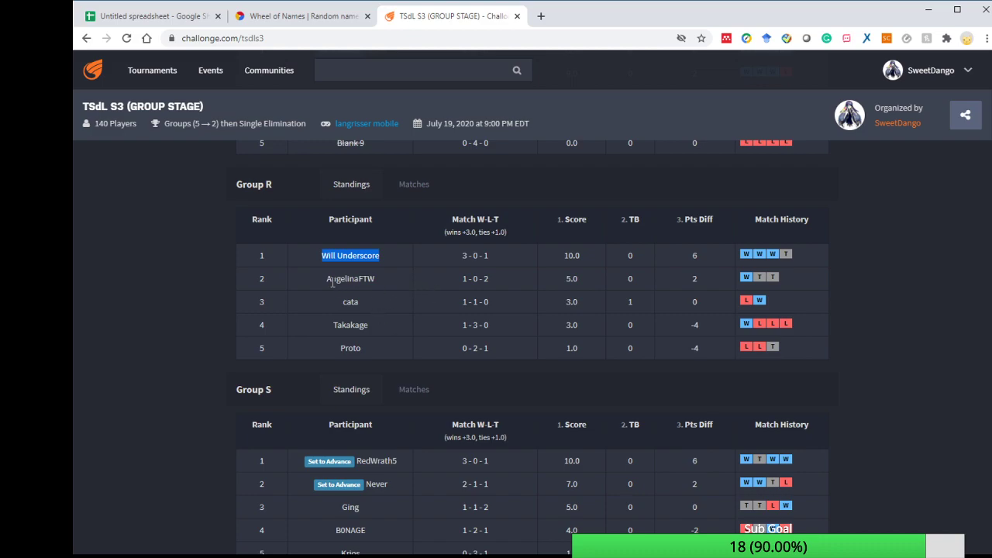
pyautogui.moveTo(329, 280); pyautogui.dragTo(368, 308)
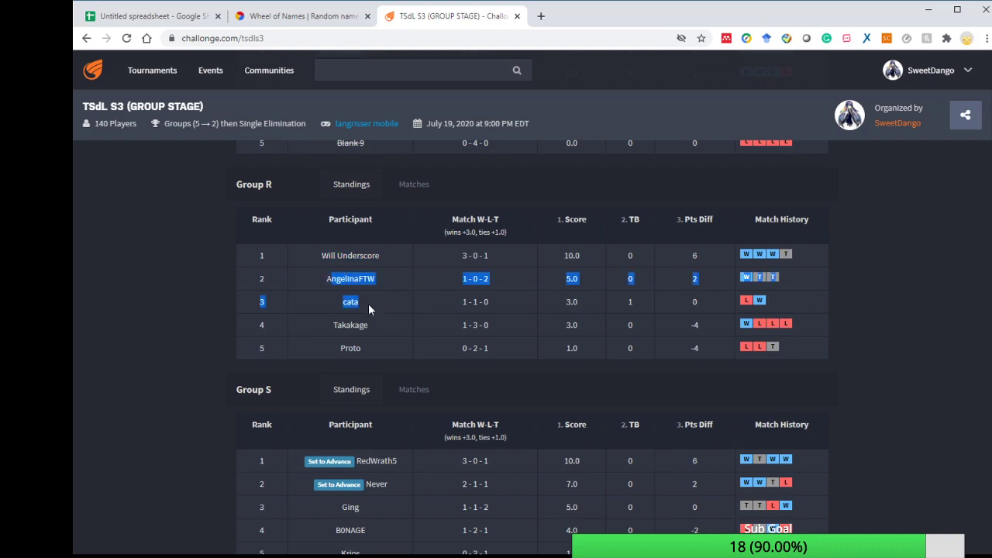
pyautogui.scroll(-2, 385, 311)
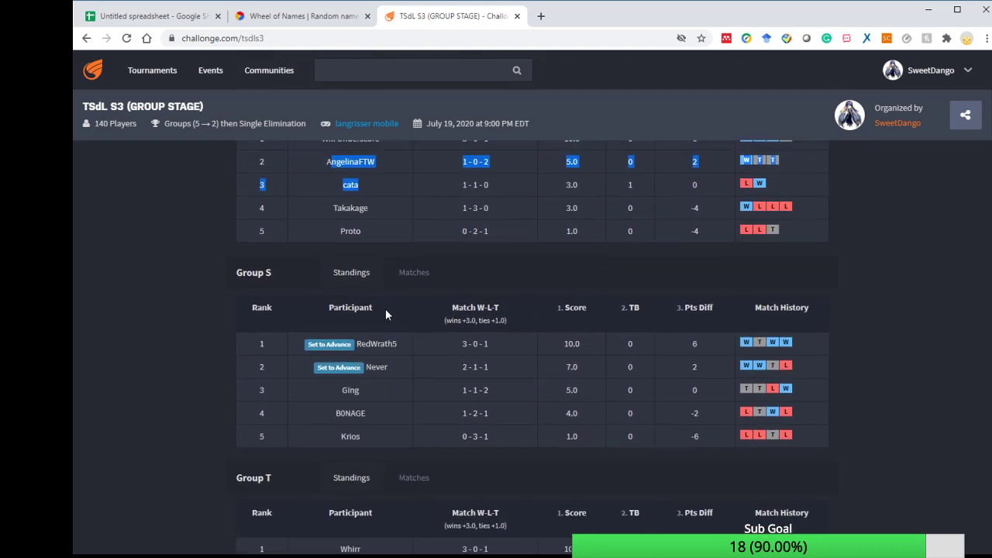
pyautogui.scroll(1, 385, 308)
pyautogui.scroll(-1, 383, 260)
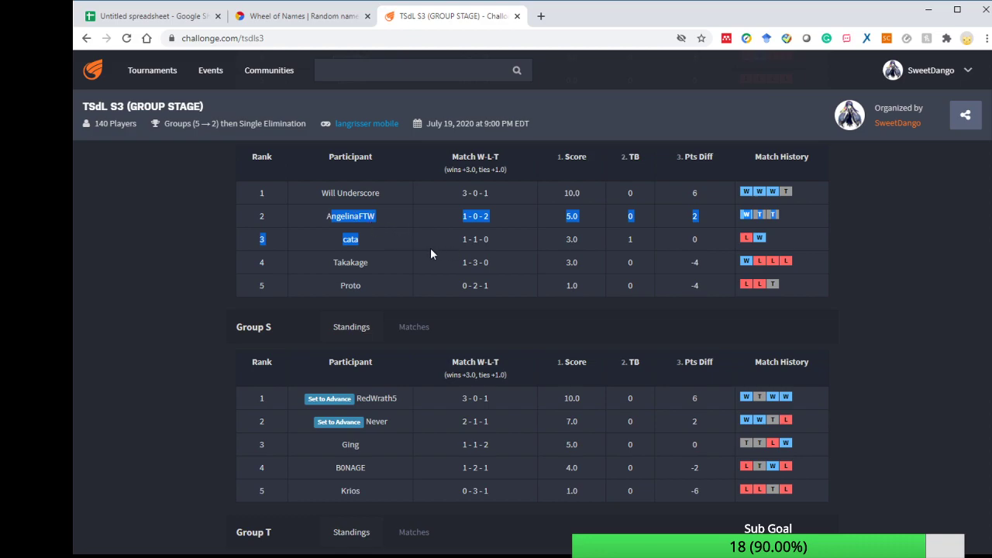
pyautogui.click(814, 243)
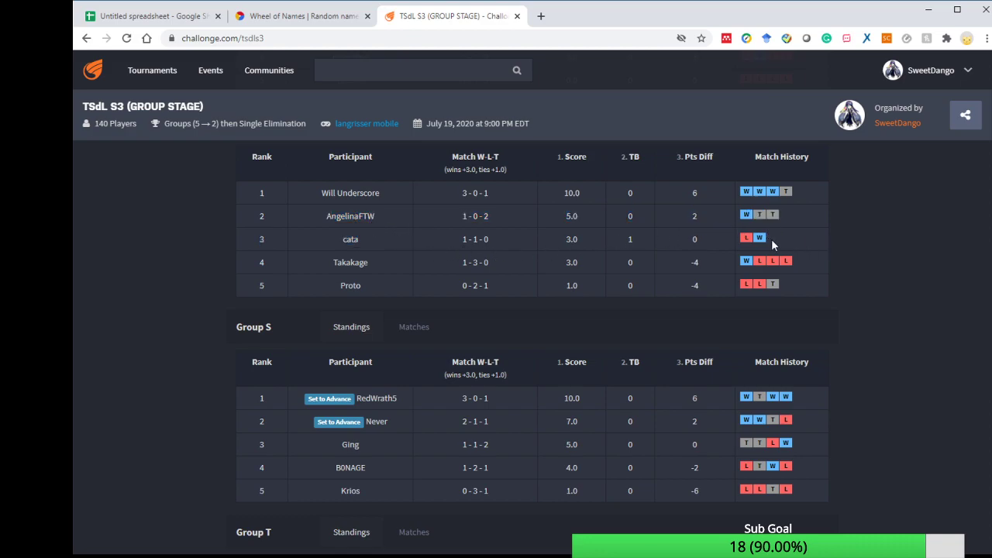
pyautogui.doubleClick(780, 239)
pyautogui.scroll(-3, 553, 384)
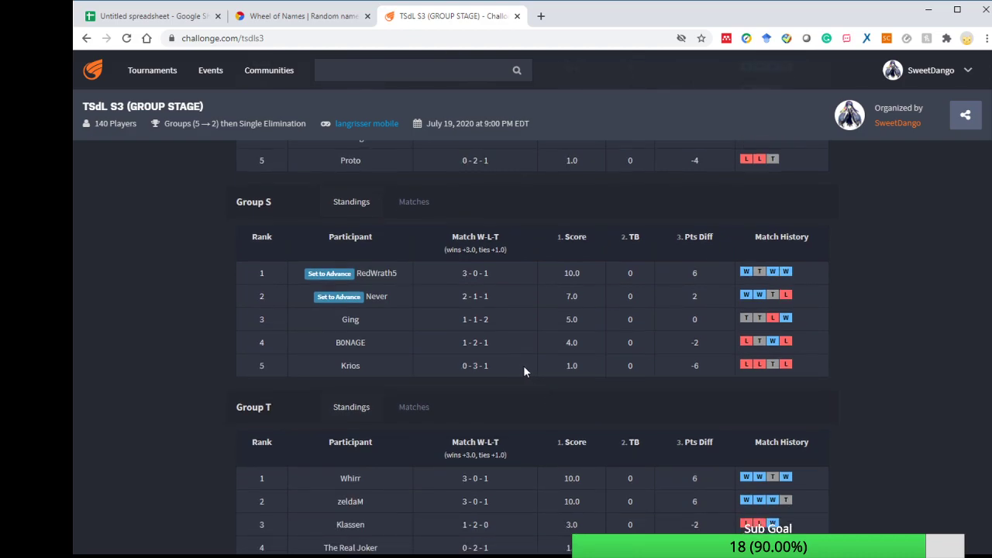
pyautogui.scroll(-1, 521, 370)
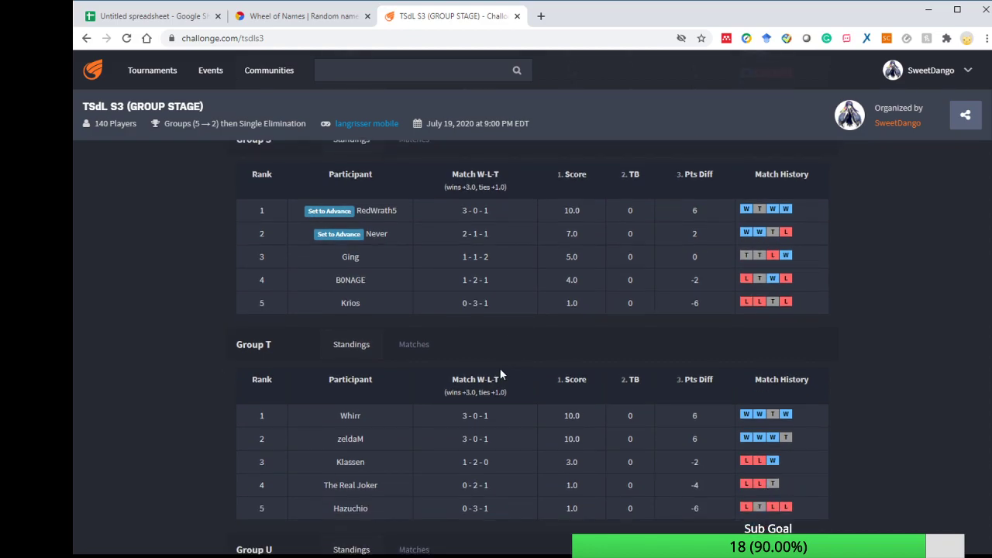
pyautogui.scroll(-1, 499, 371)
pyautogui.scroll(1, 411, 224)
pyautogui.scroll(-2, 347, 372)
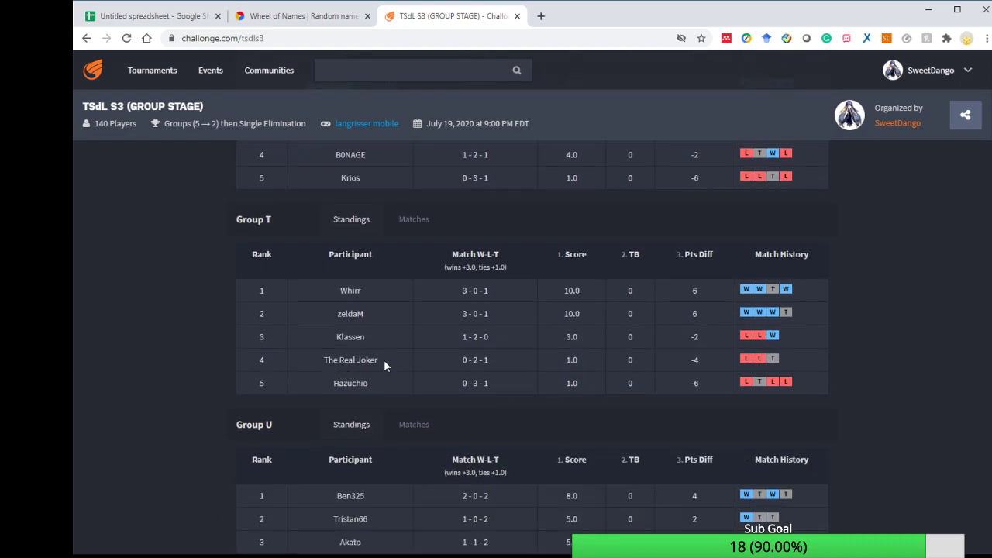
pyautogui.doubleClick(345, 383)
pyautogui.moveTo(370, 314); pyautogui.dragTo(312, 319)
pyautogui.moveTo(375, 293); pyautogui.dragTo(312, 290)
pyautogui.moveTo(333, 360); pyautogui.dragTo(378, 360)
pyautogui.moveTo(334, 337); pyautogui.dragTo(391, 336)
pyautogui.scroll(-1, 387, 339)
pyautogui.scroll(-2, 386, 334)
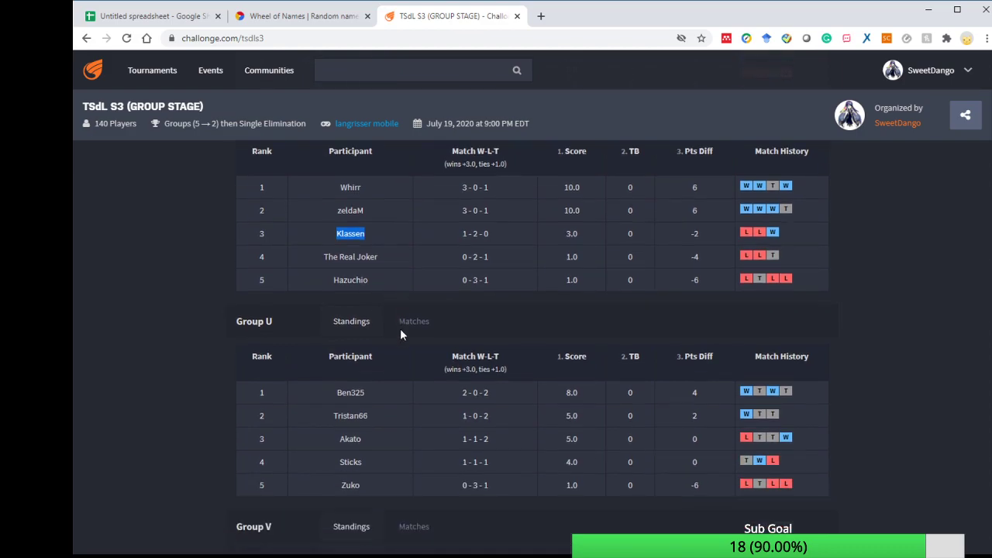
pyautogui.scroll(1, 398, 333)
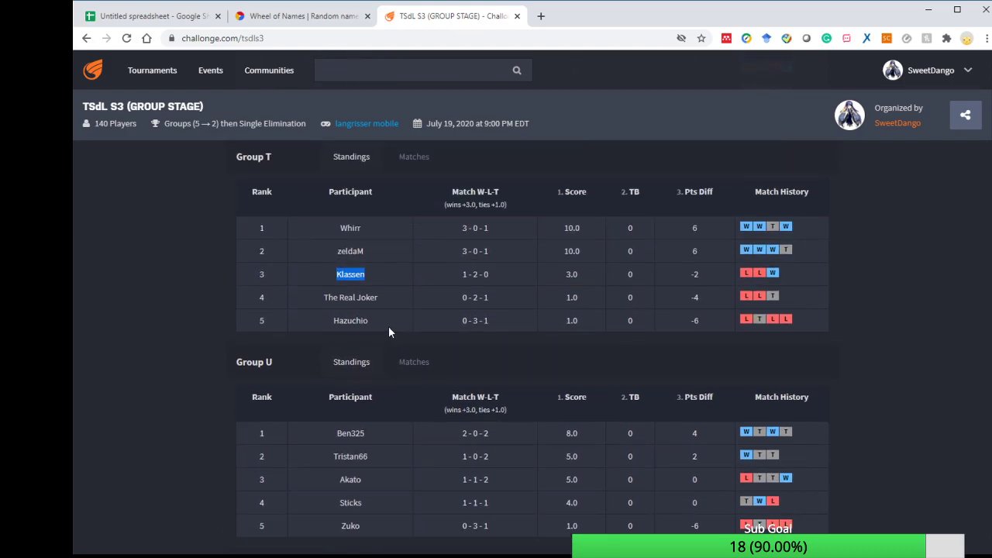
pyautogui.scroll(-1, 389, 333)
pyautogui.scroll(-1, 374, 331)
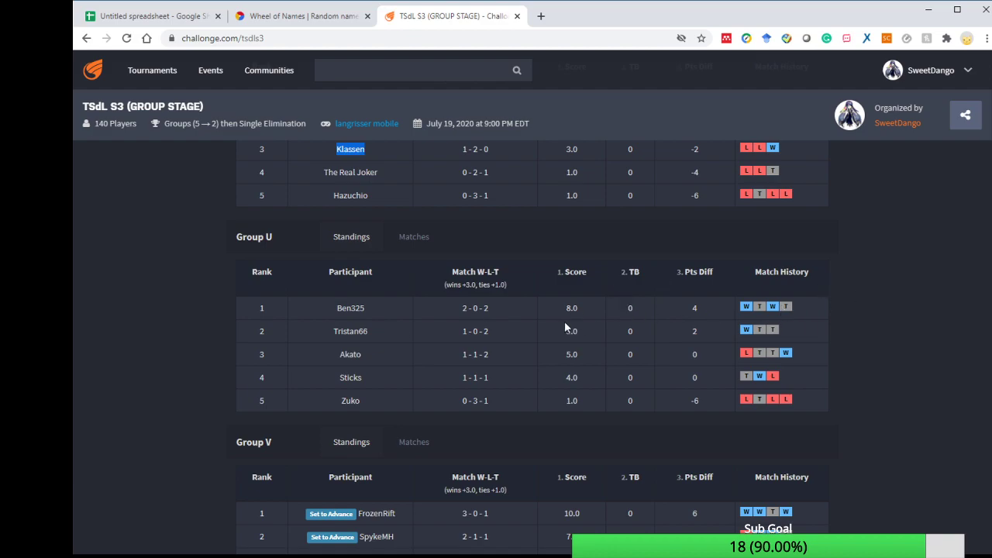
pyautogui.scroll(-2, 565, 327)
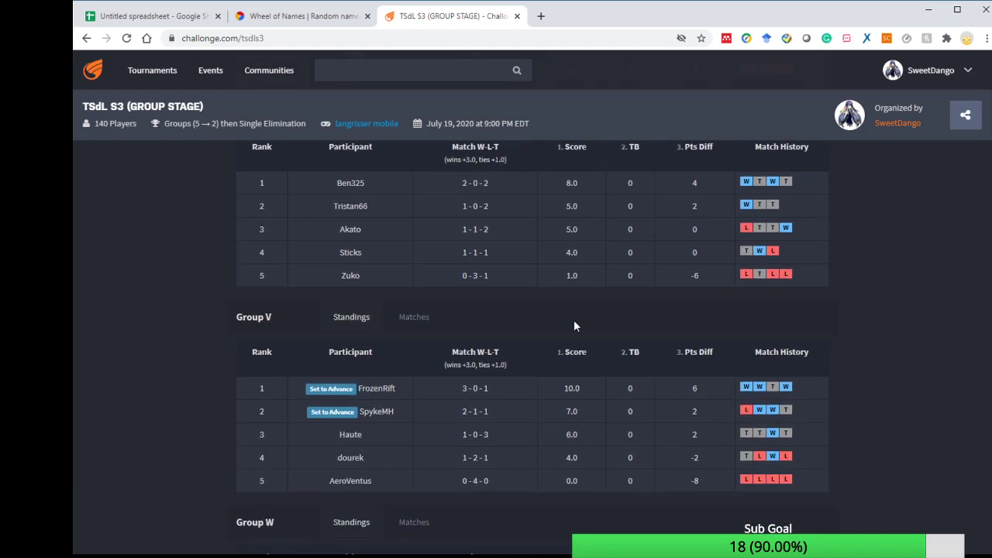
pyautogui.scroll(-1, 575, 327)
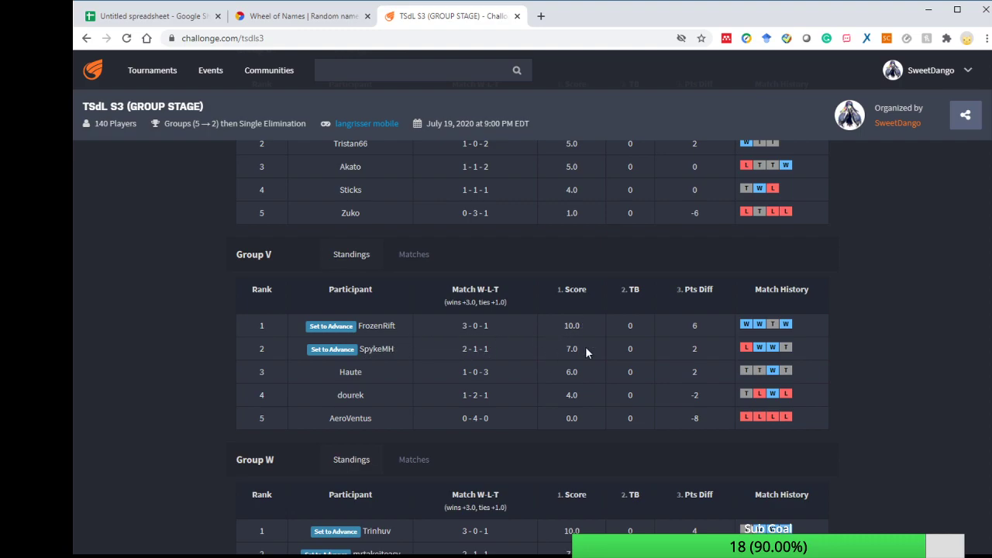
pyautogui.scroll(-1, 478, 372)
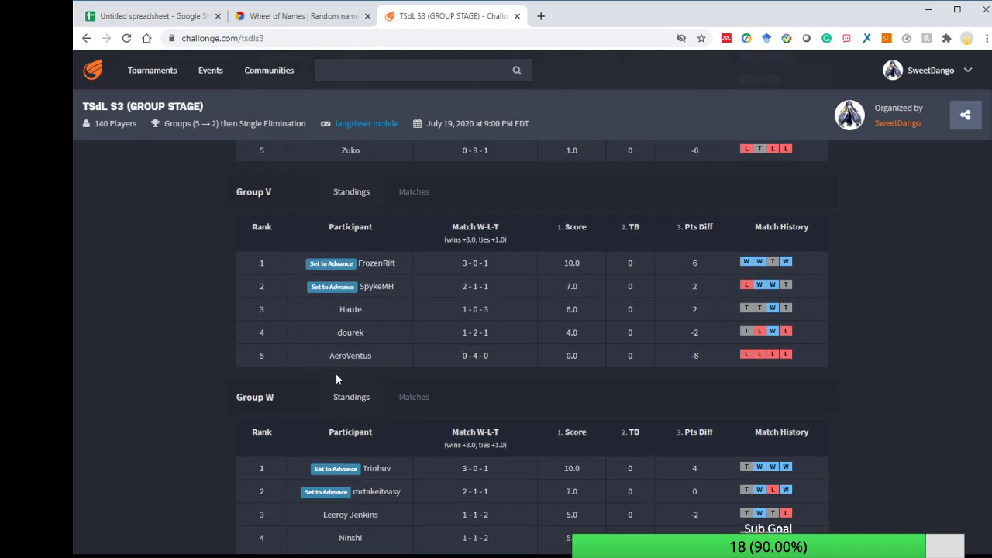
pyautogui.scroll(-1, 439, 346)
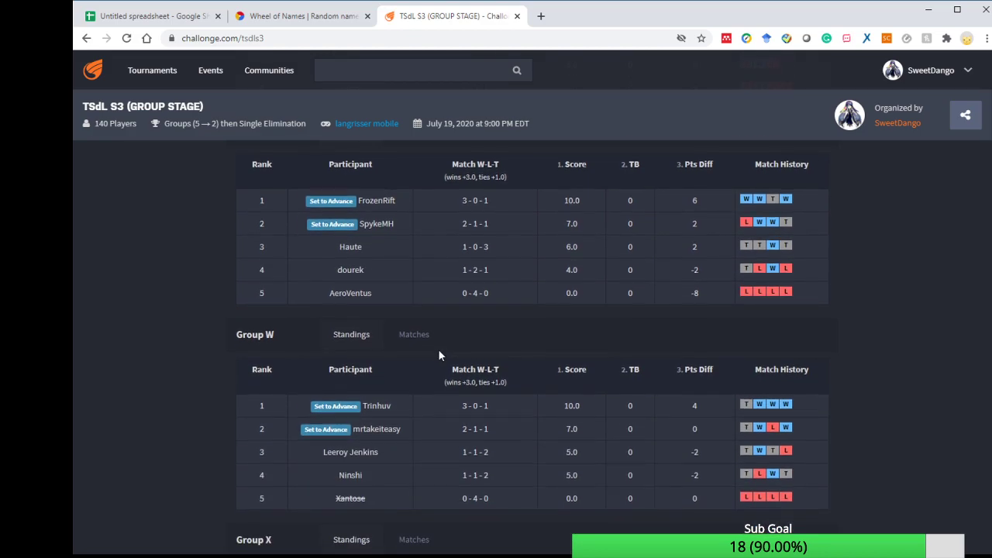
pyautogui.scroll(-1, 407, 347)
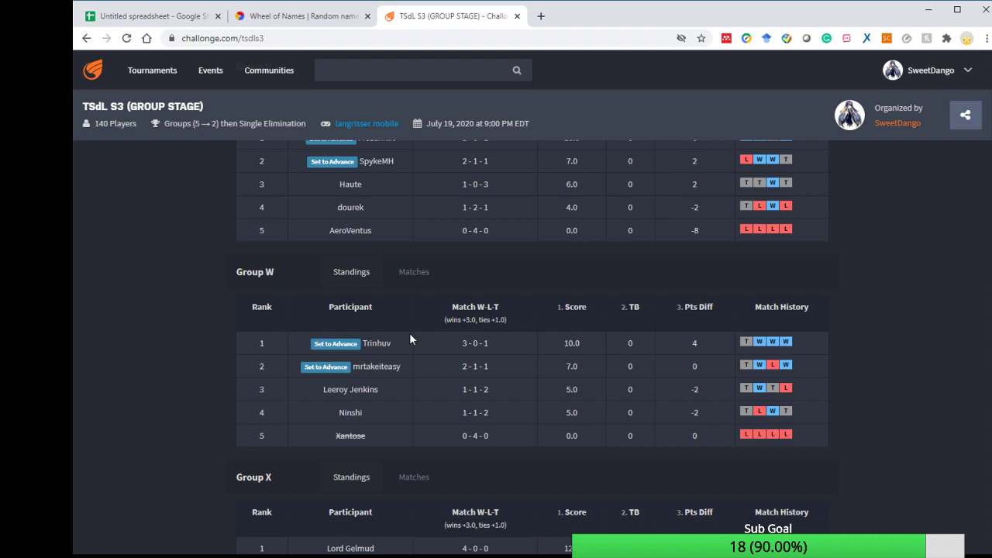
pyautogui.scroll(1, 409, 337)
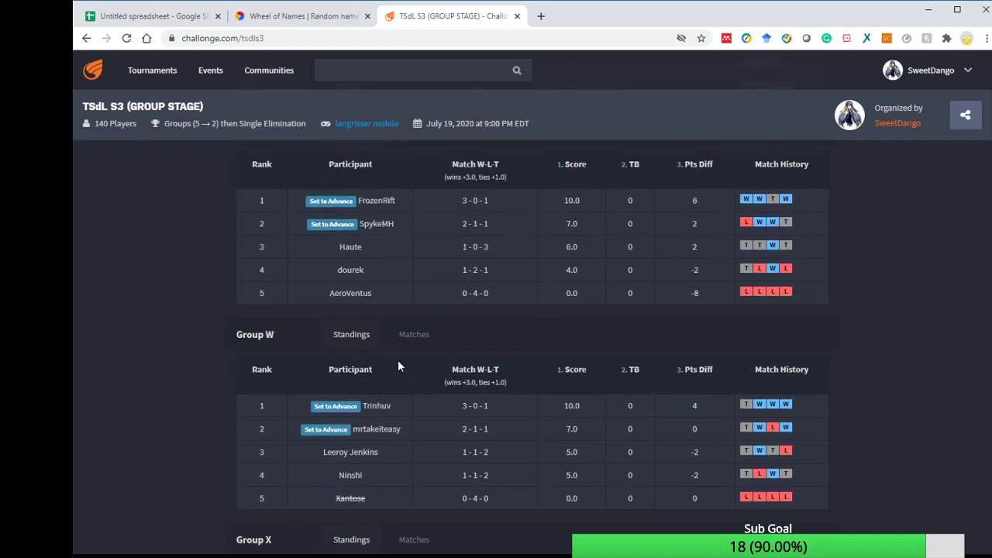
pyautogui.scroll(-1, 399, 358)
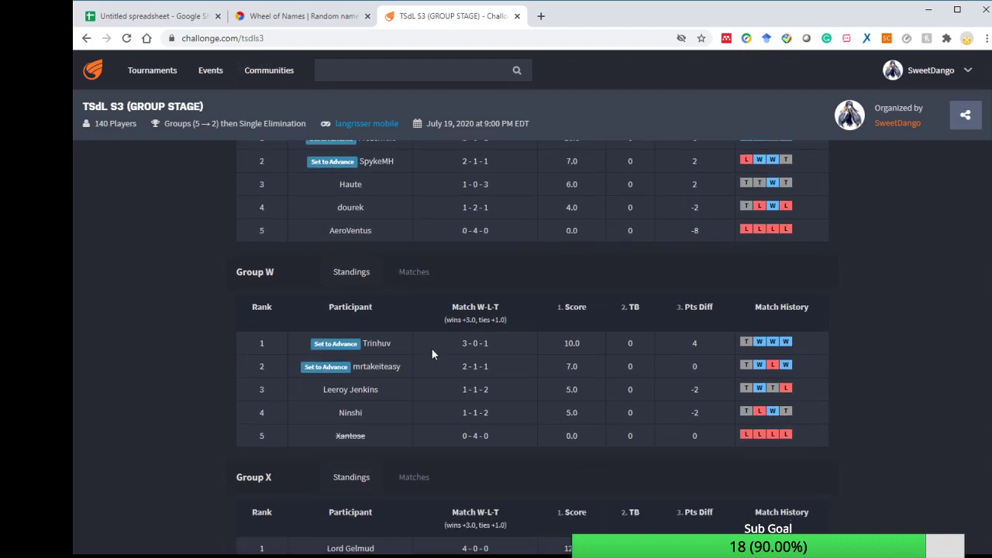
pyautogui.scroll(-1, 432, 354)
pyautogui.scroll(1, 431, 350)
pyautogui.scroll(-1, 420, 358)
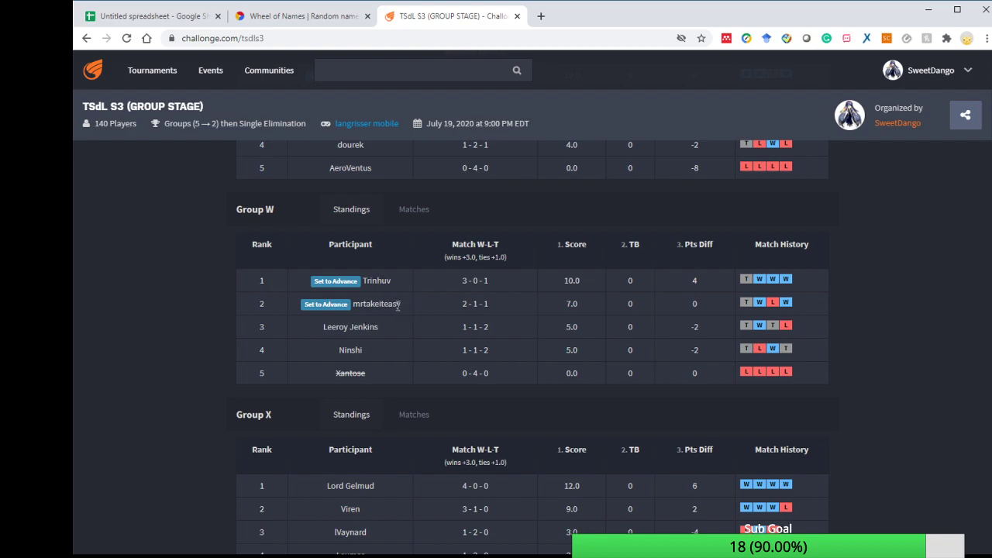
pyautogui.doubleClick(391, 304)
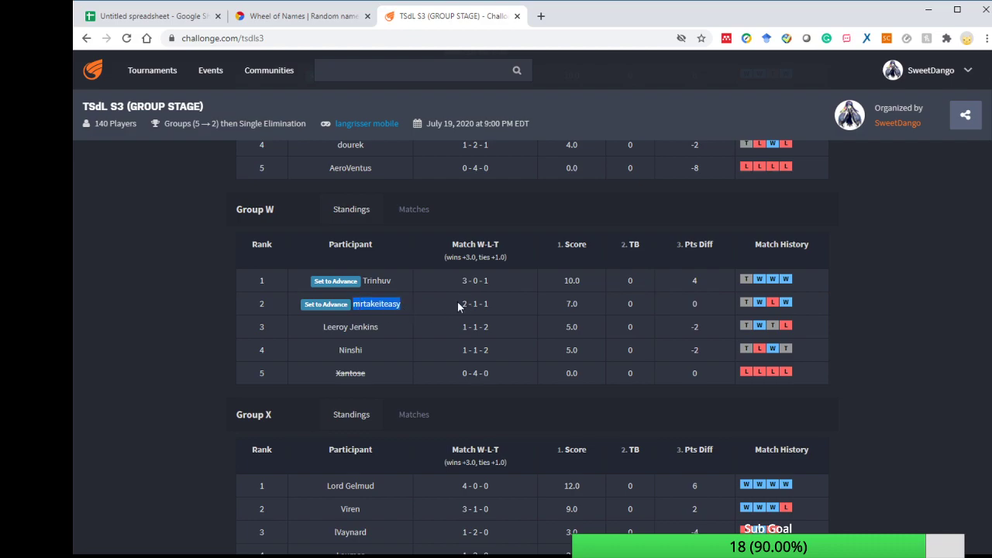
pyautogui.scroll(-1, 461, 304)
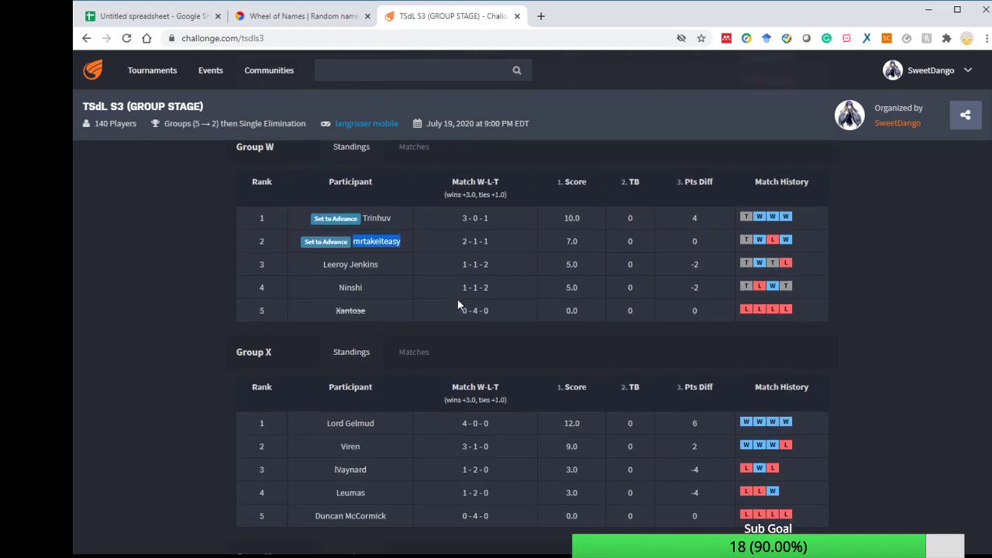
# In Group X, select the names Lord Gelmud and Leumas
pyautogui.scroll(-1, 393, 353)
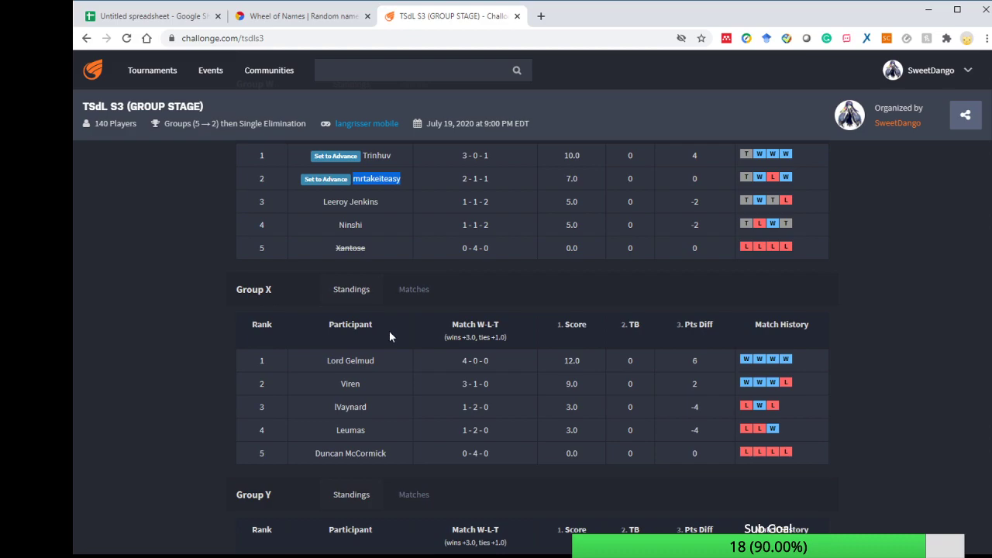
pyautogui.scroll(-1, 390, 337)
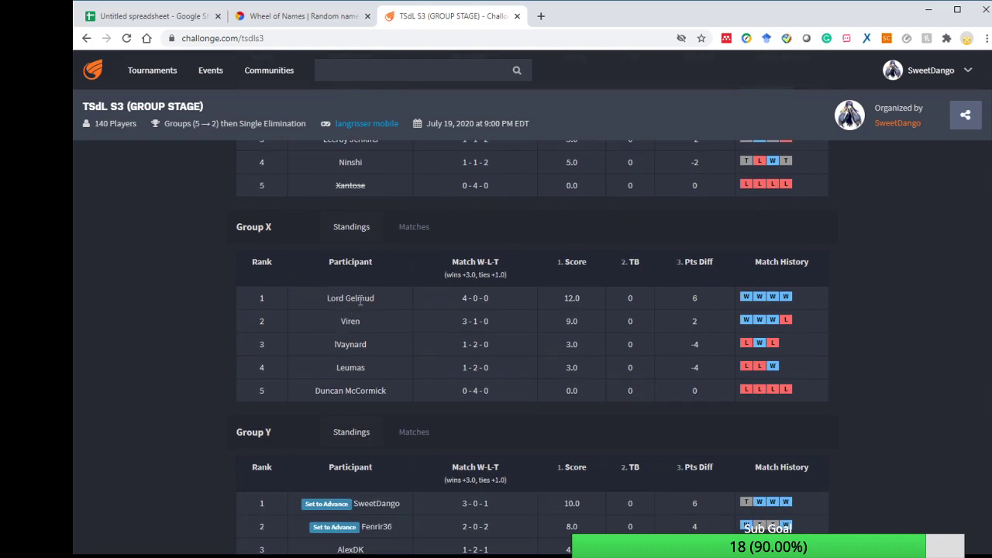
pyautogui.moveTo(326, 299); pyautogui.dragTo(388, 298)
pyautogui.scroll(-1, 382, 350)
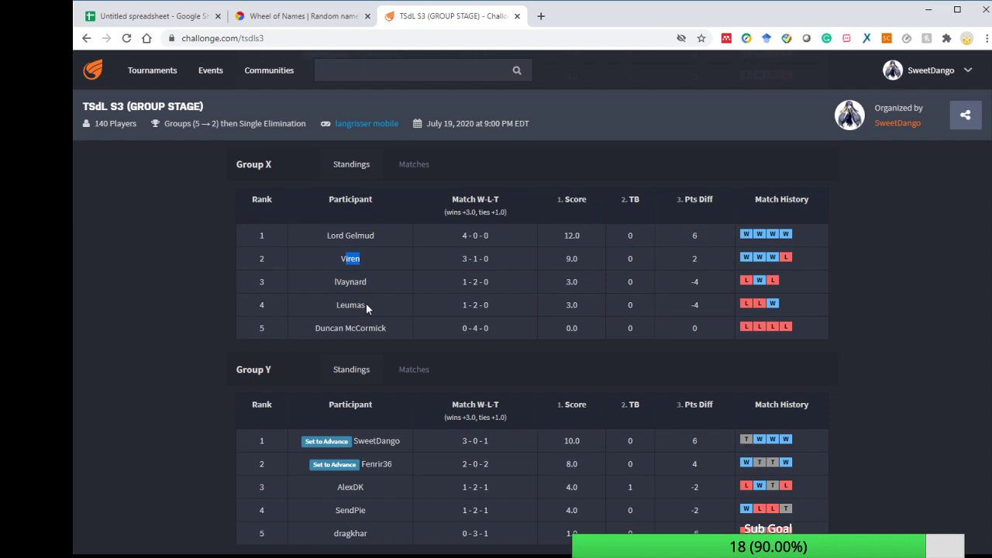
pyautogui.moveTo(365, 304); pyautogui.dragTo(336, 305)
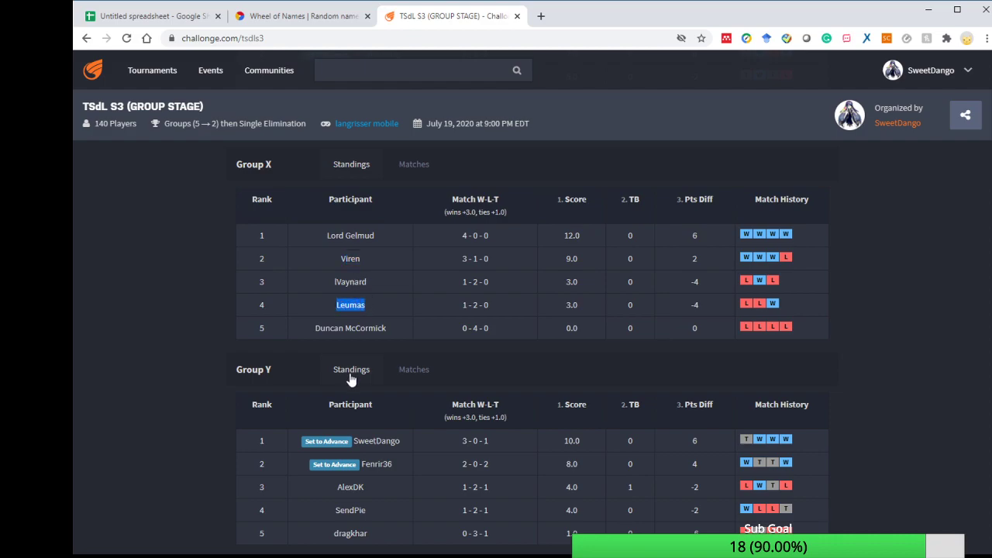
# Select SendPie in Group Y, then clear the SendPie and SweetDango selections
pyautogui.scroll(-1, 357, 417)
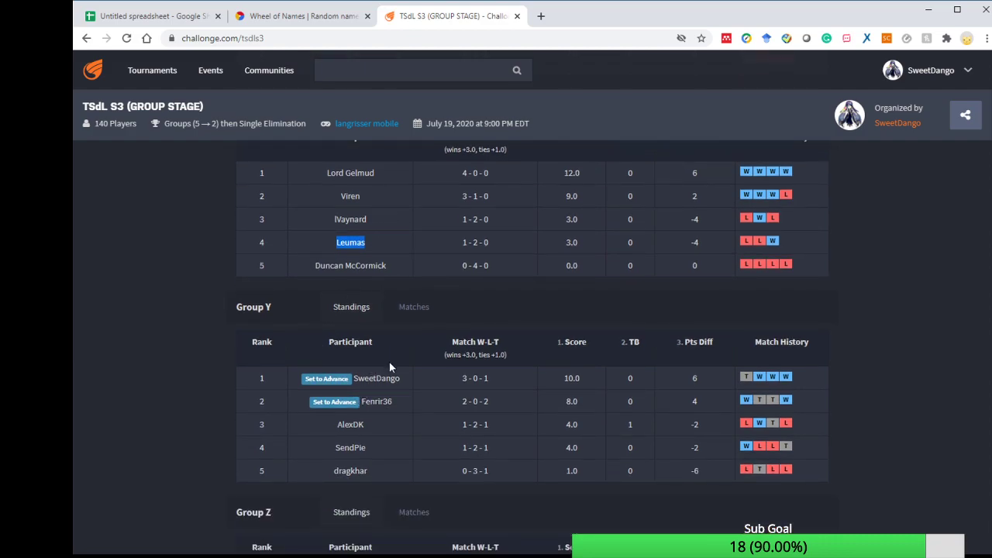
pyautogui.scroll(-1, 389, 363)
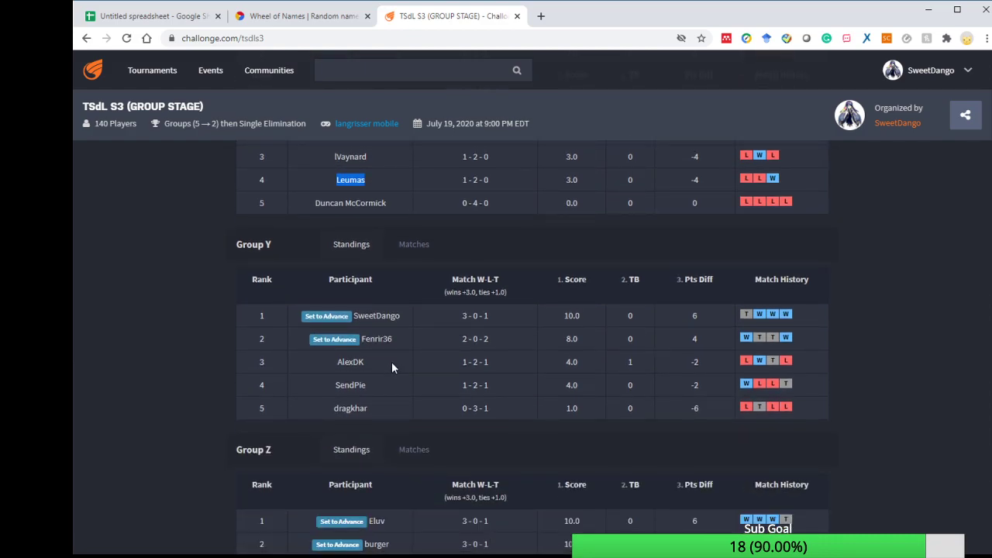
pyautogui.scroll(-1, 391, 364)
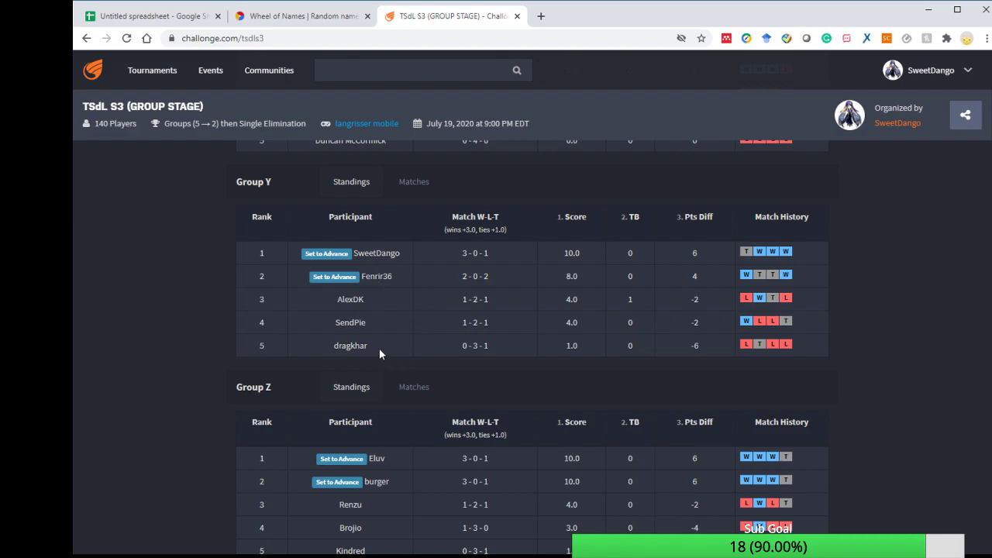
pyautogui.scroll(-1, 380, 333)
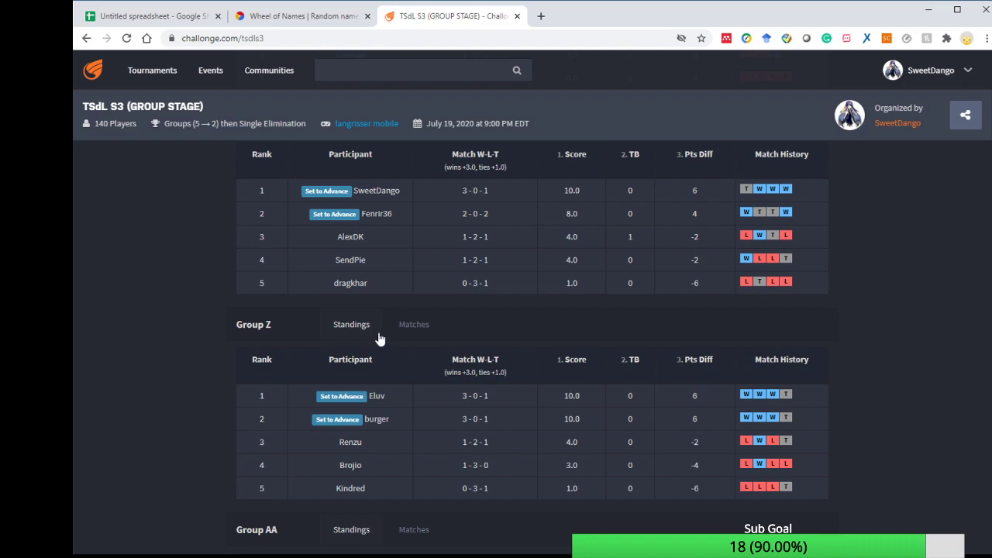
pyautogui.moveTo(339, 258); pyautogui.dragTo(402, 258)
pyautogui.scroll(1, 397, 263)
pyautogui.click(357, 253)
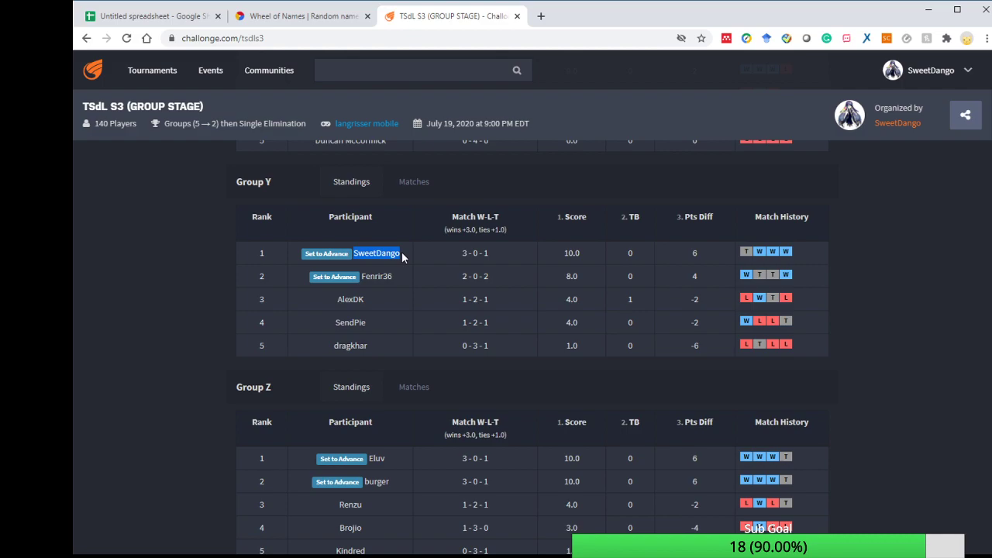
pyautogui.click(375, 326)
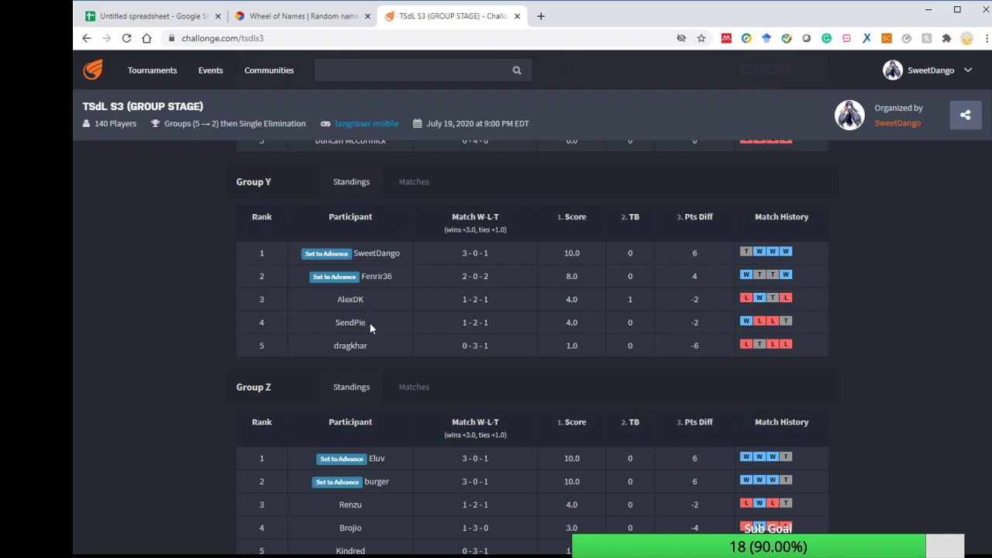
# Highlight Group Z's top two, Eluv and burger, then scroll on to Group AA
pyautogui.scroll(-2, 398, 311)
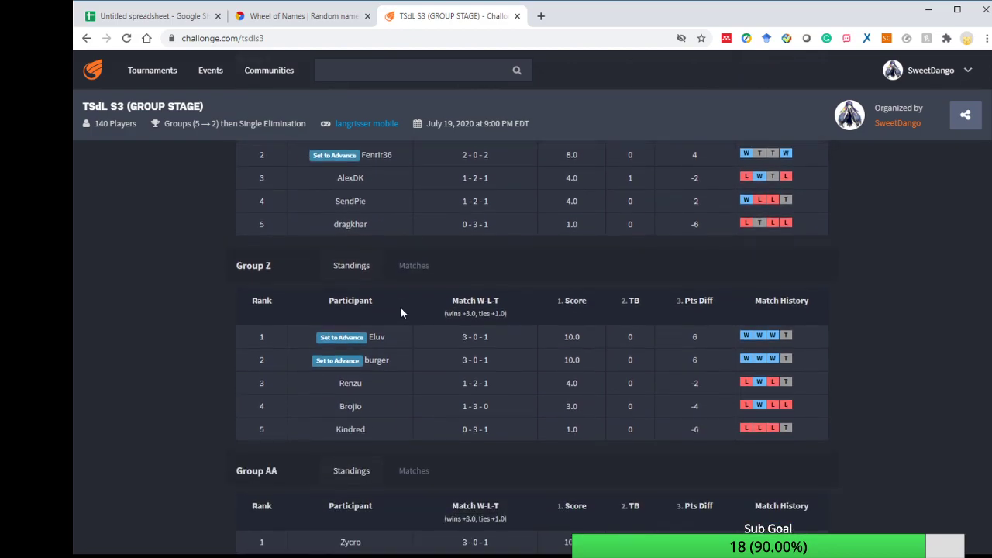
pyautogui.scroll(1, 401, 313)
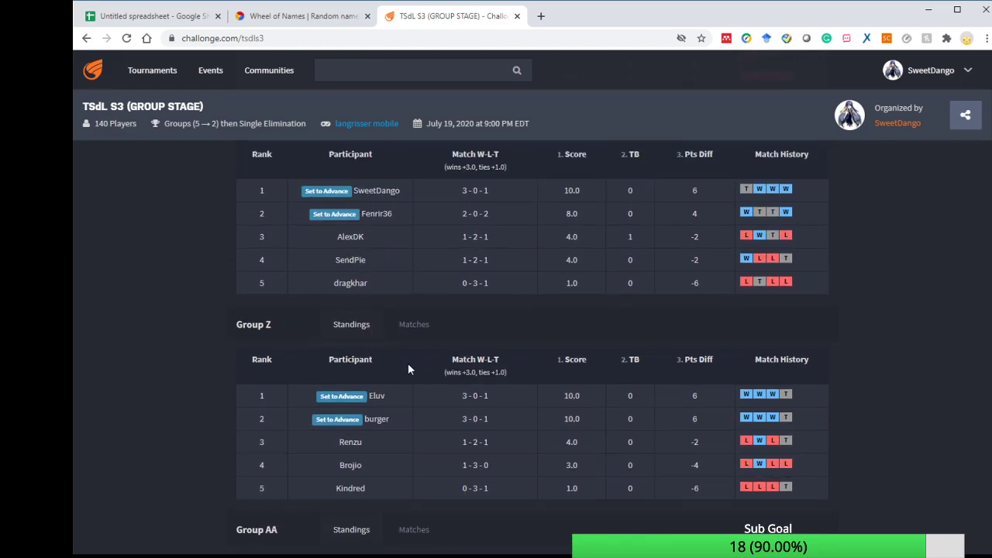
pyautogui.scroll(-1, 408, 369)
pyautogui.scroll(-2, 398, 372)
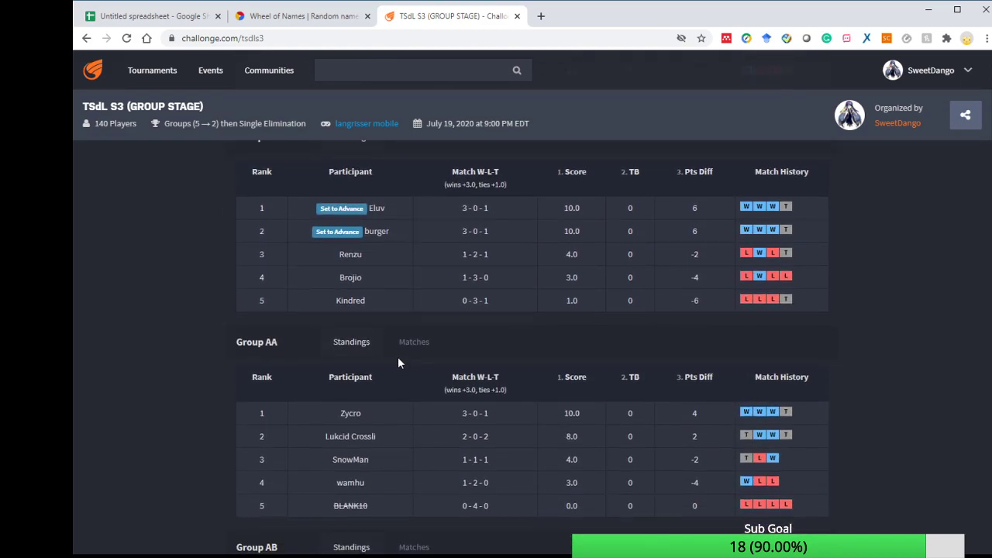
pyautogui.scroll(1, 398, 361)
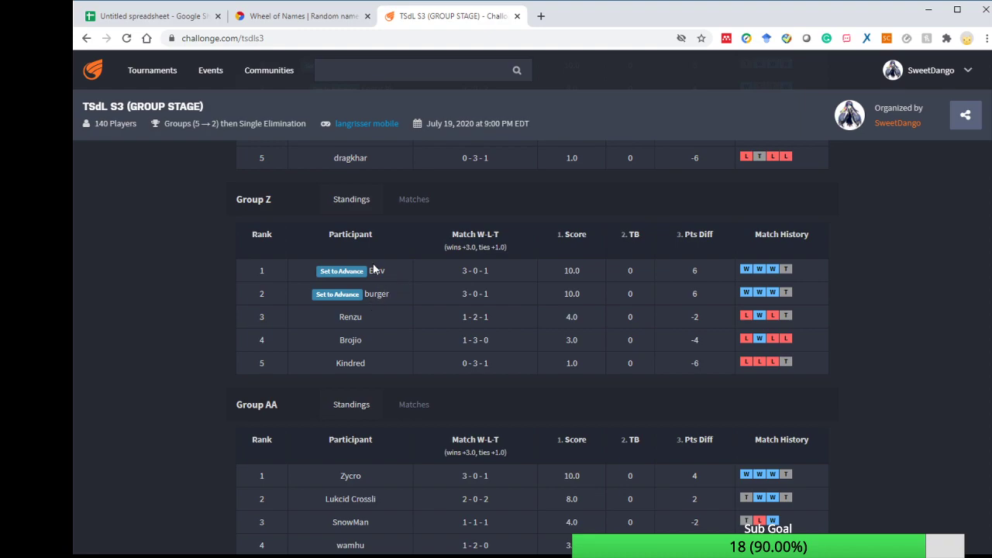
pyautogui.moveTo(371, 270); pyautogui.dragTo(383, 288)
pyautogui.click(383, 288)
pyautogui.moveTo(370, 270)
pyautogui.mouseDown()
pyautogui.moveTo(395, 278)
pyautogui.moveTo(399, 294)
pyautogui.moveTo(454, 294)
pyautogui.moveTo(368, 266)
pyautogui.mouseUp()
pyautogui.click(425, 299)
pyautogui.scroll(-1, 722, 321)
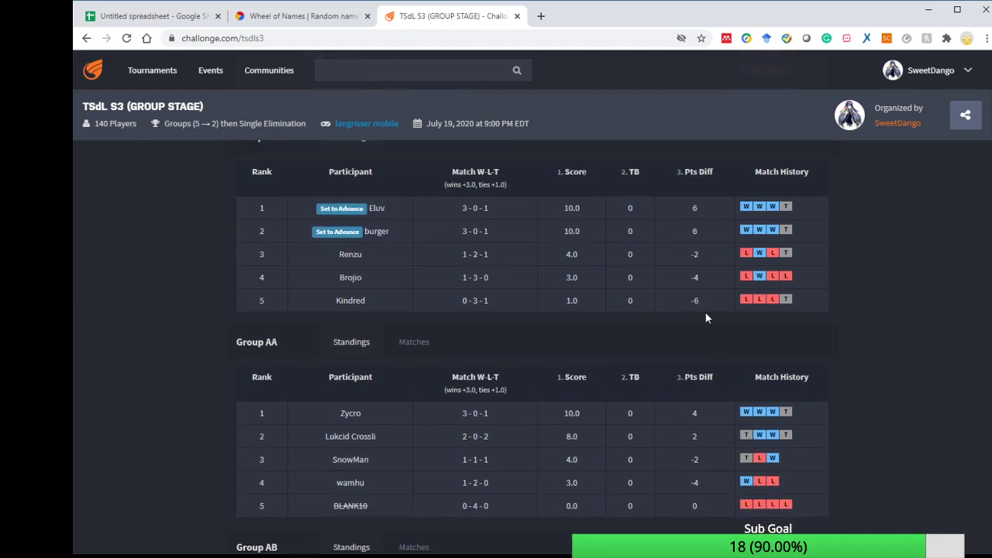
pyautogui.scroll(1, 768, 293)
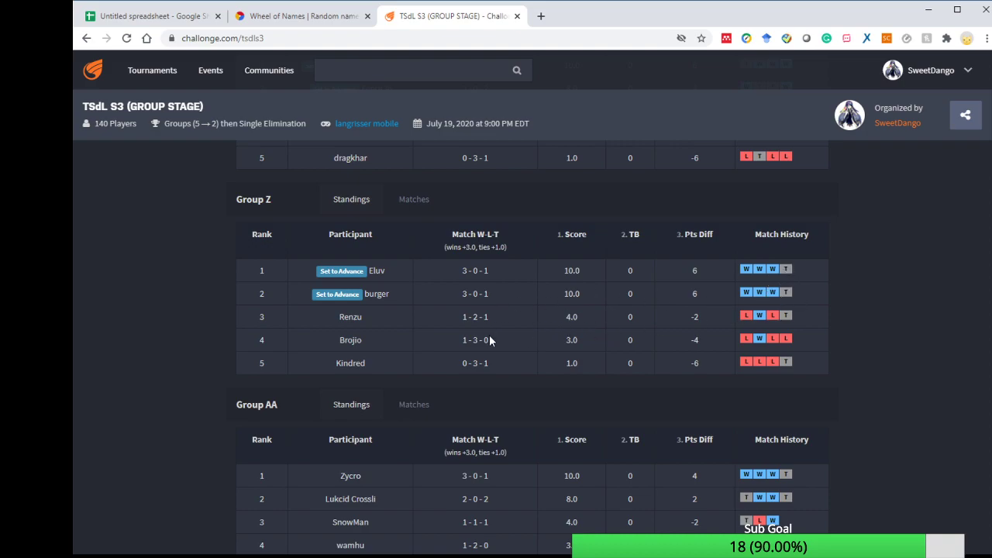
pyautogui.scroll(-2, 489, 339)
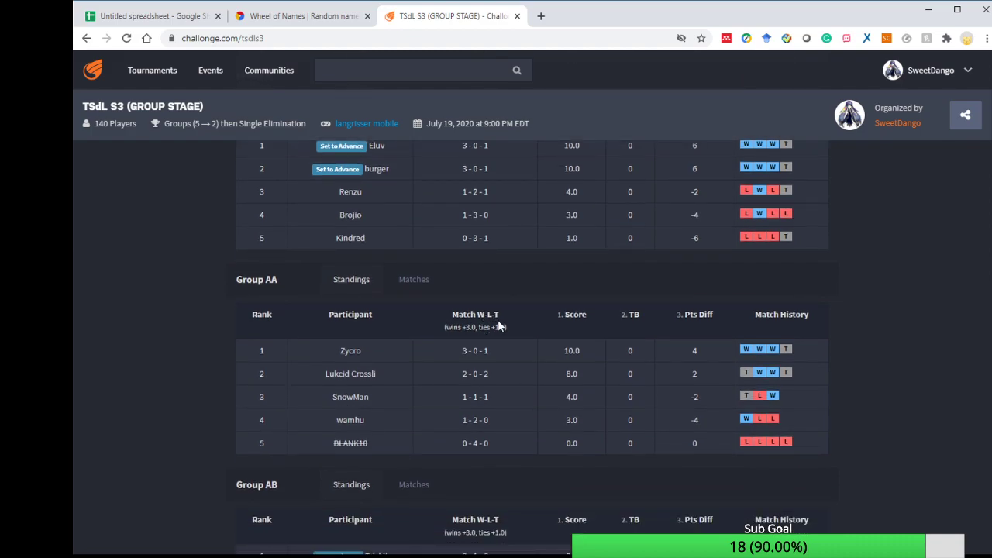
pyautogui.scroll(-1, 498, 325)
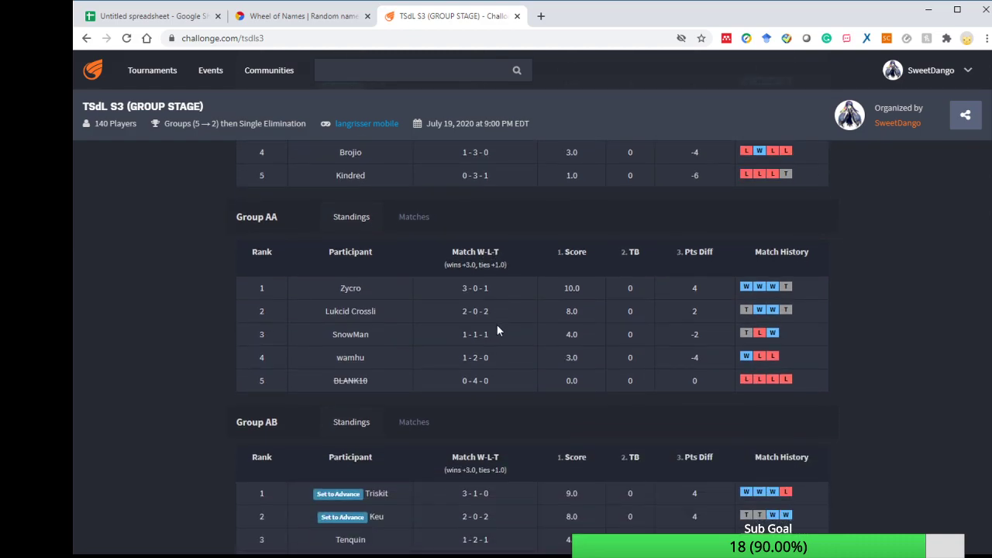
pyautogui.tripleClick(337, 311)
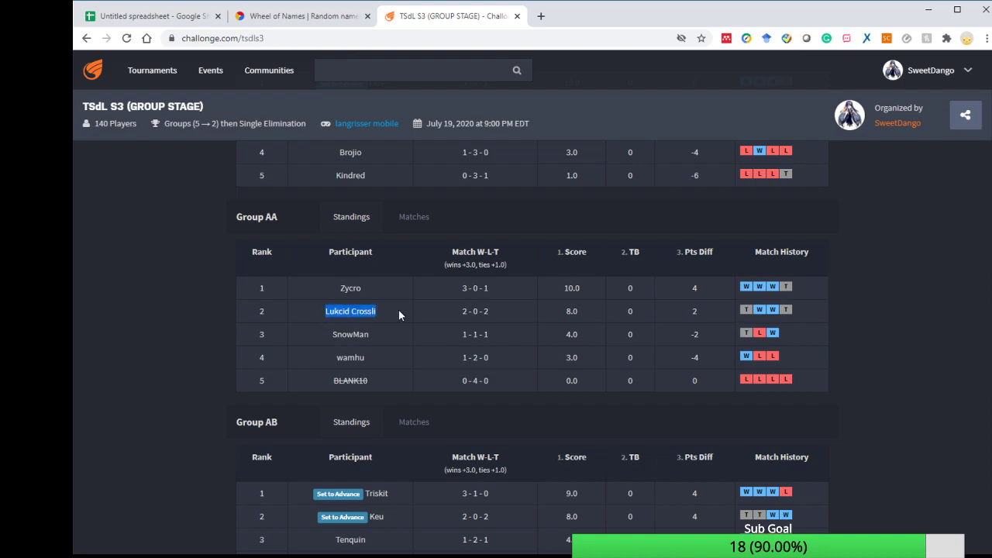
pyautogui.moveTo(317, 334); pyautogui.dragTo(409, 338)
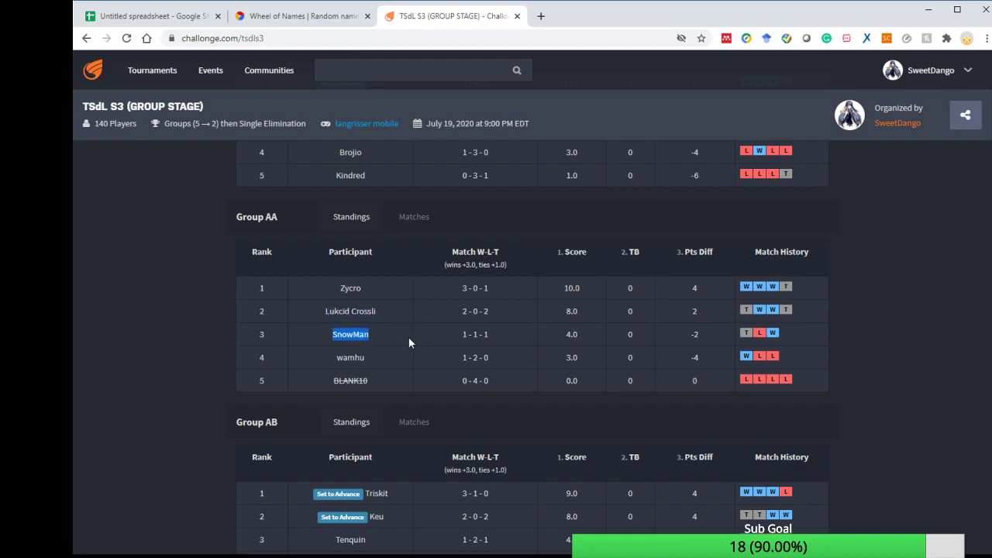
pyautogui.click(810, 340)
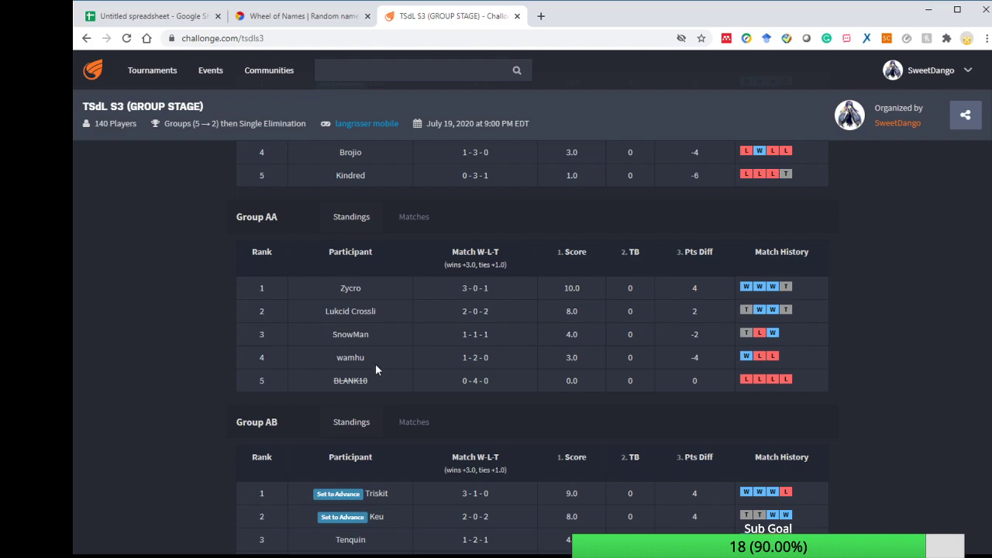
# Scroll to Group AB and select its top two rows, Triskit and Keu
pyautogui.scroll(5, 374, 325)
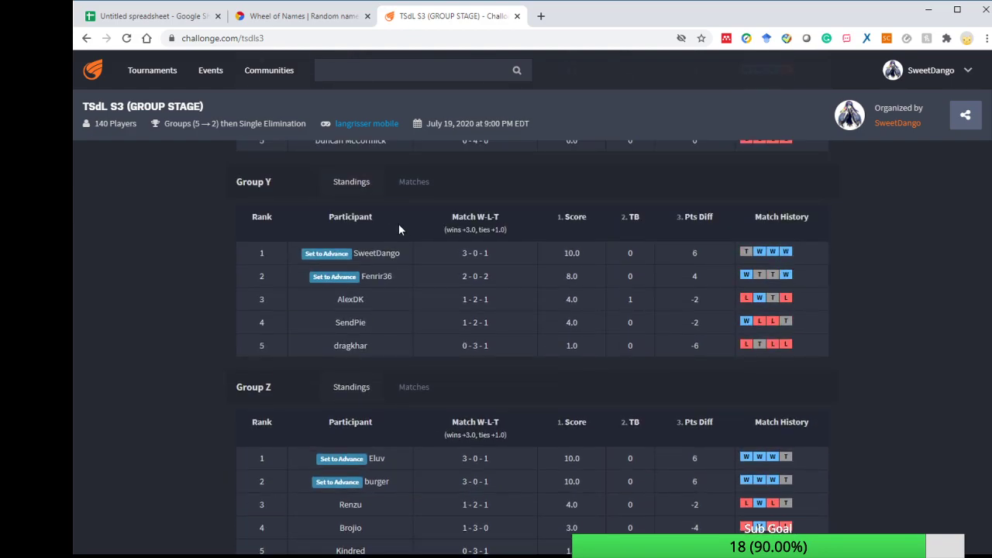
pyautogui.scroll(5, 610, 230)
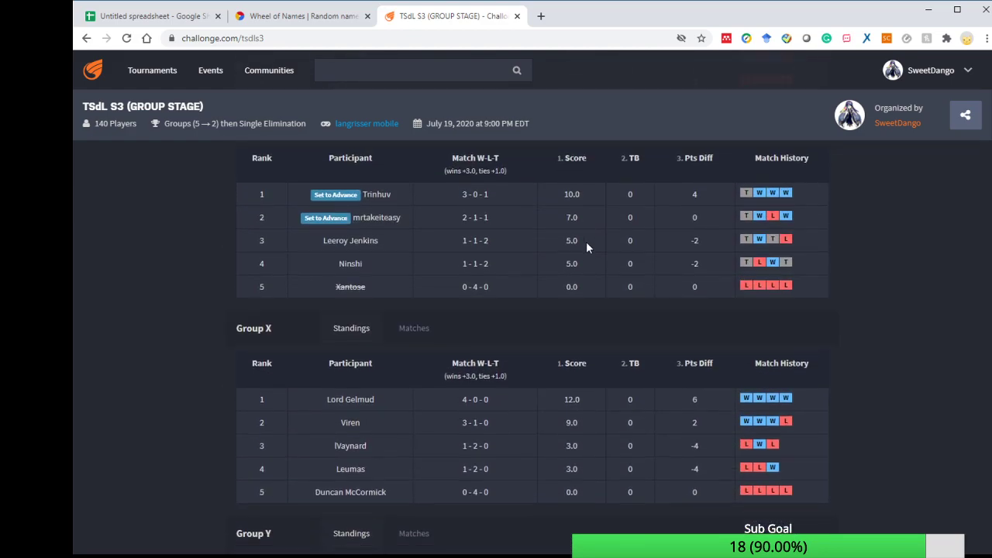
pyautogui.scroll(-5, 587, 246)
pyautogui.scroll(-5, 587, 248)
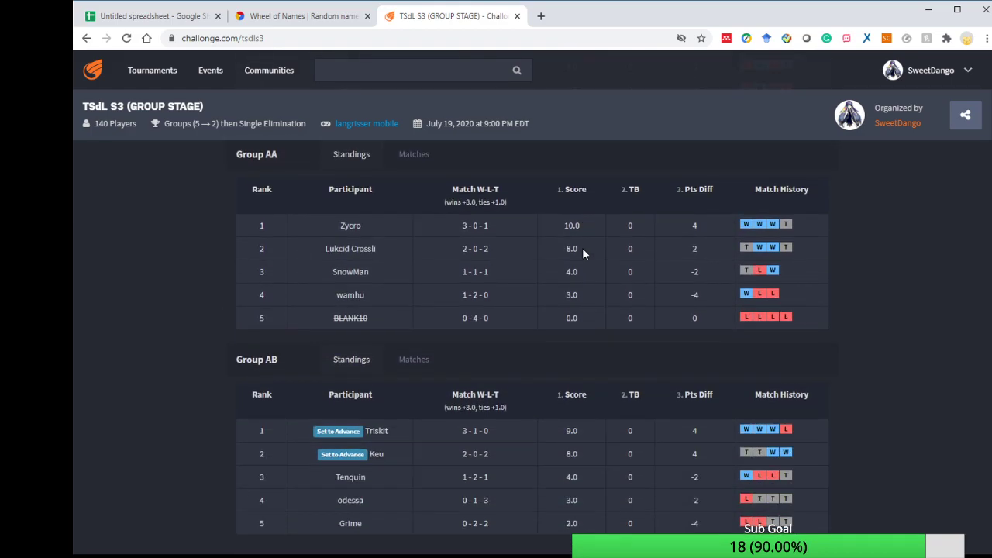
pyautogui.scroll(-1, 582, 248)
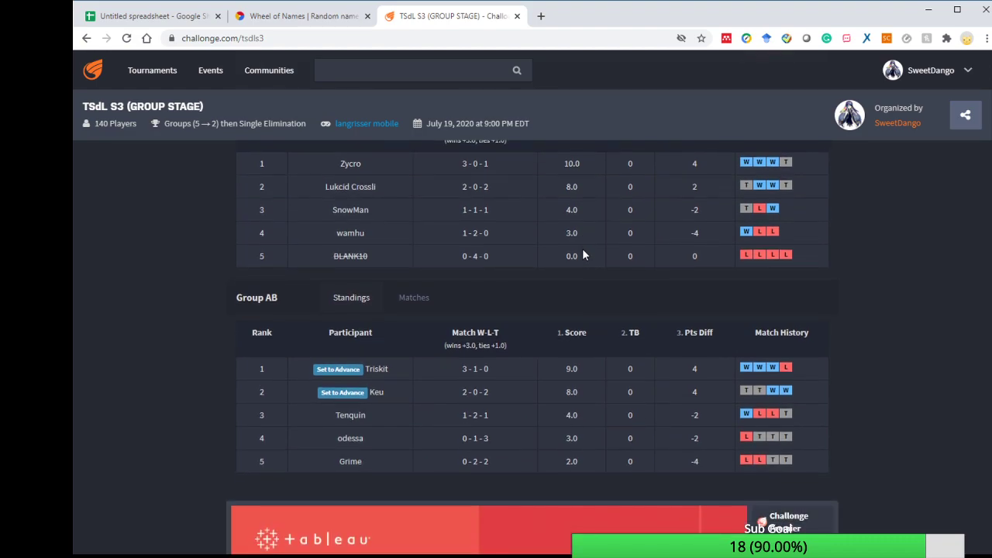
pyautogui.scroll(3, 582, 248)
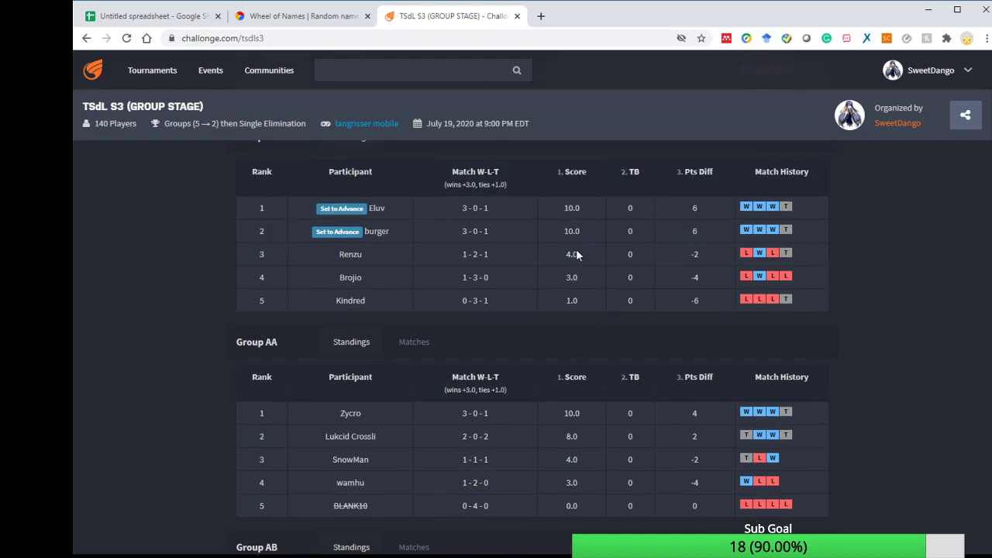
pyautogui.scroll(-2, 574, 259)
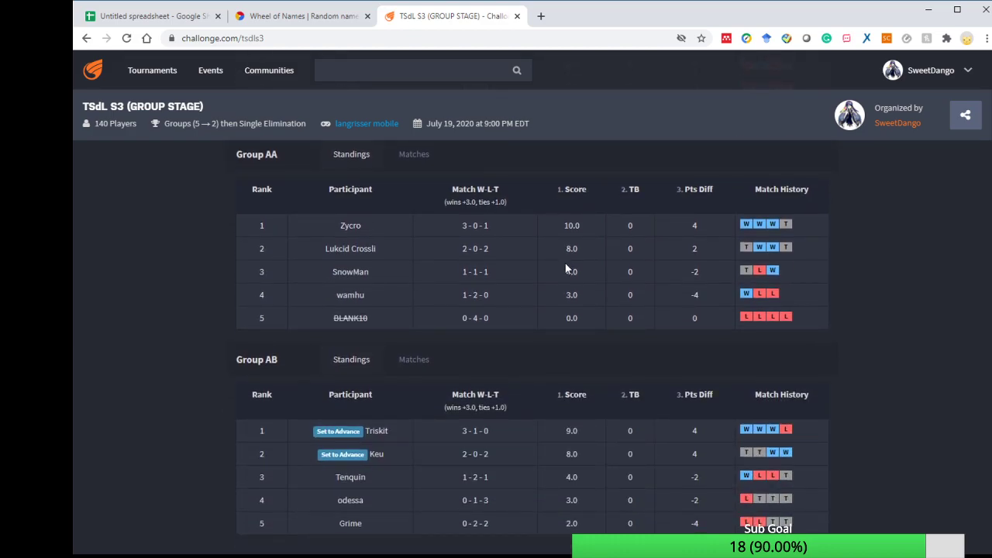
pyautogui.scroll(-1, 566, 269)
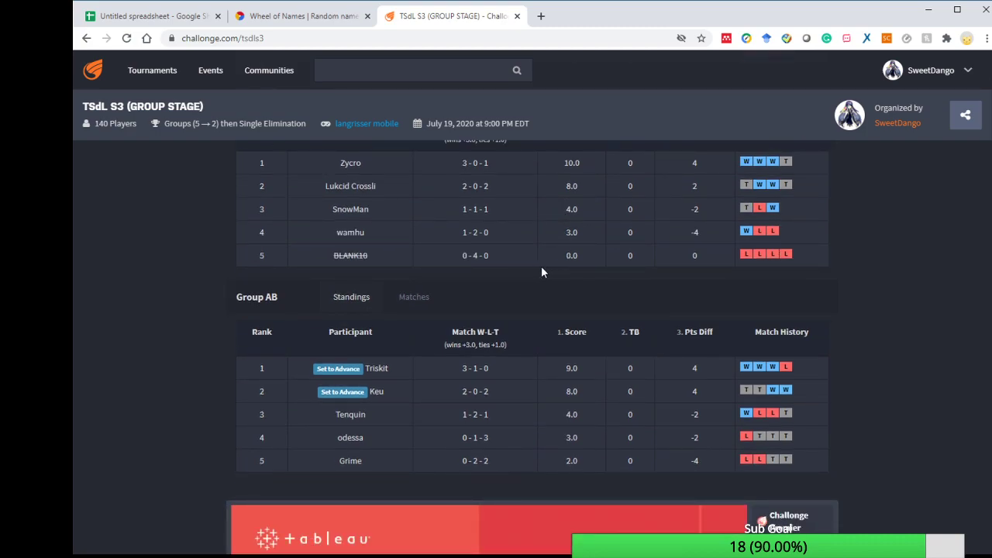
pyautogui.scroll(-1, 497, 276)
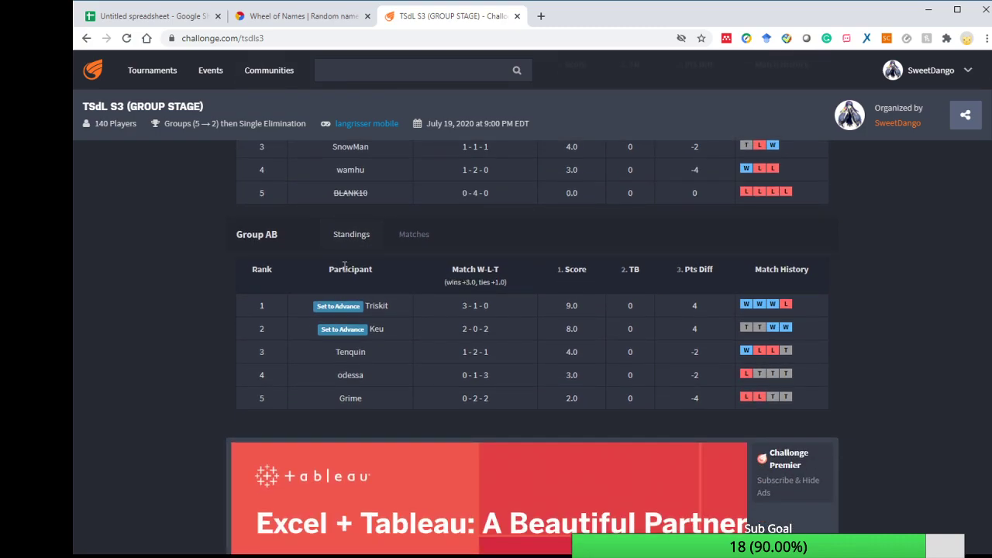
pyautogui.moveTo(370, 304); pyautogui.dragTo(377, 326)
# Re-highlight and clear Triskit's and Keu's rows, then return to the spreadsheet
pyautogui.scroll(2, 400, 342)
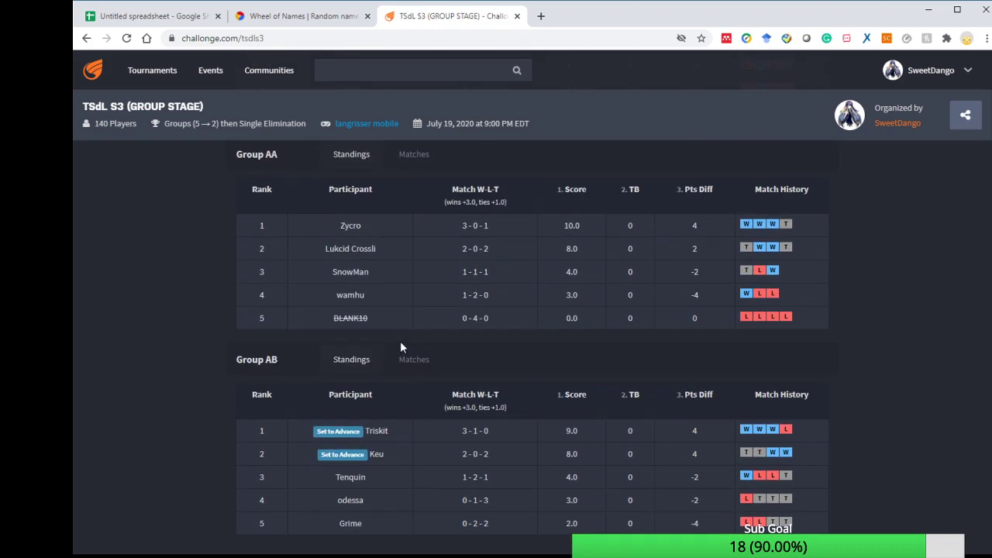
pyautogui.scroll(-2, 400, 341)
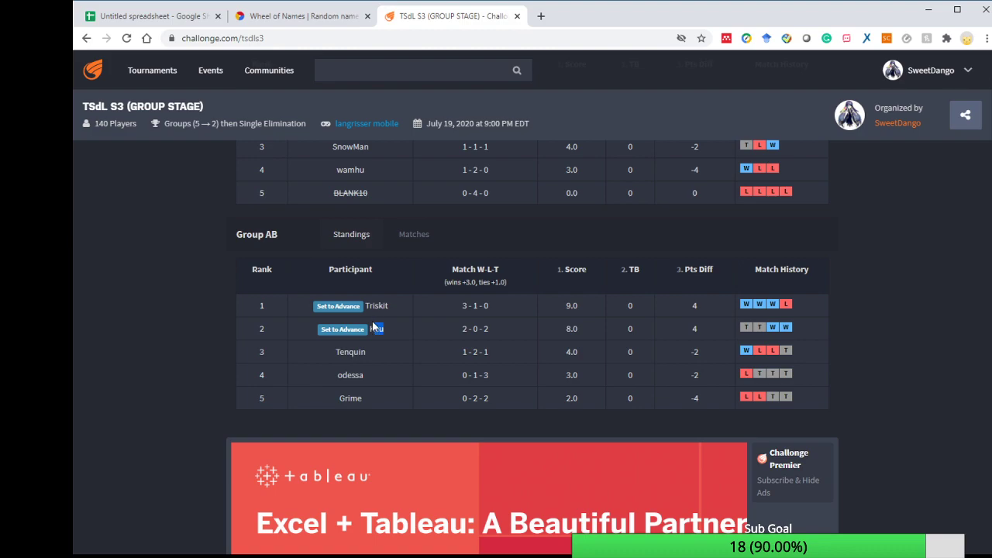
pyautogui.moveTo(384, 329); pyautogui.dragTo(365, 306)
pyautogui.click(397, 329)
pyautogui.moveTo(385, 329); pyautogui.dragTo(365, 303)
pyautogui.click(410, 312)
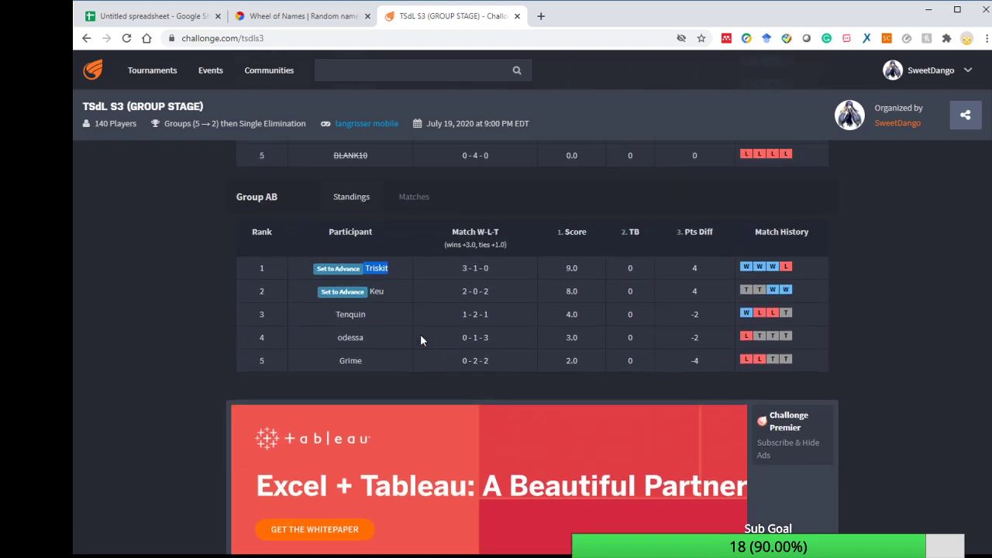
pyautogui.scroll(10, 423, 335)
pyautogui.scroll(-10, 394, 337)
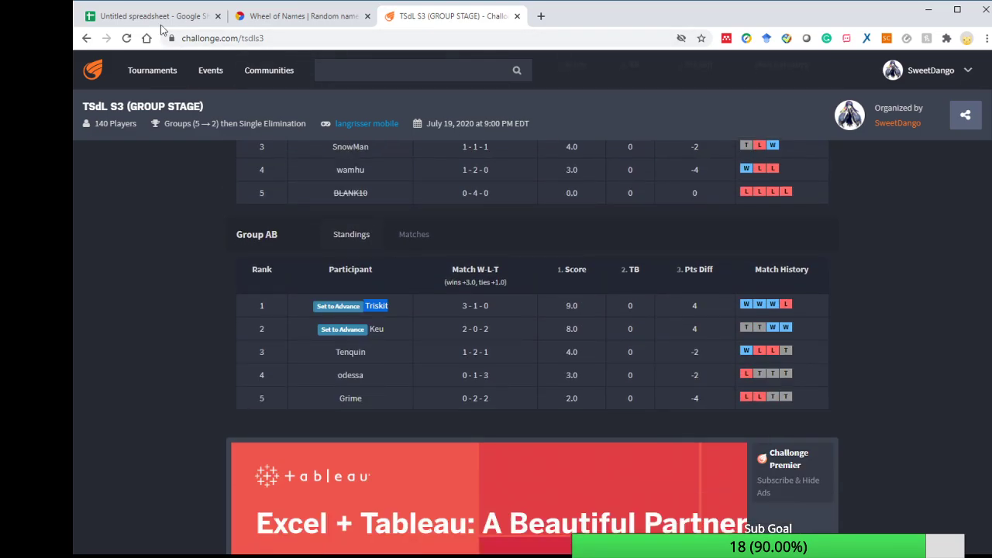
pyautogui.click(137, 17)
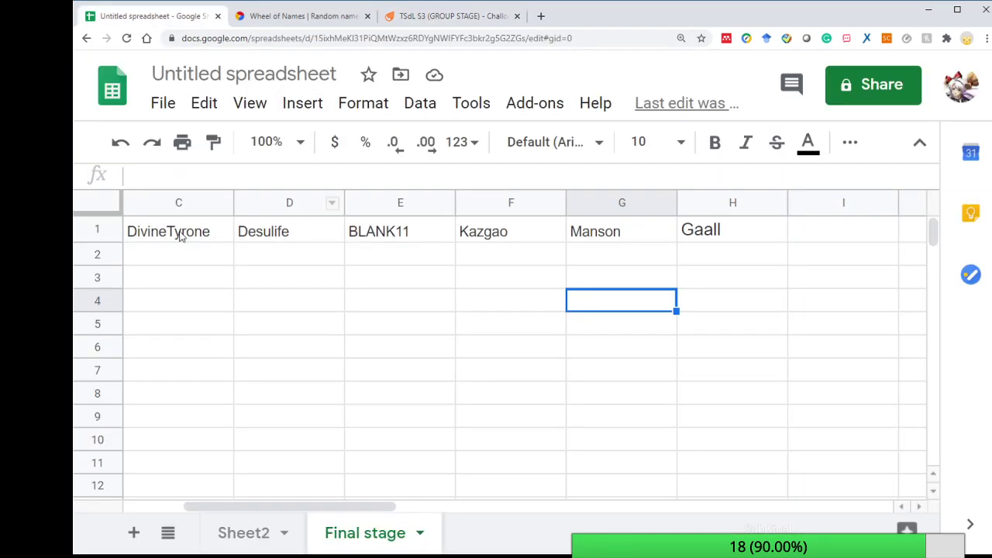
# Review the Final stage names across row 1, from Zanshin in A1 to Gaall in H1
pyautogui.click(222, 267)
pyautogui.click(170, 231)
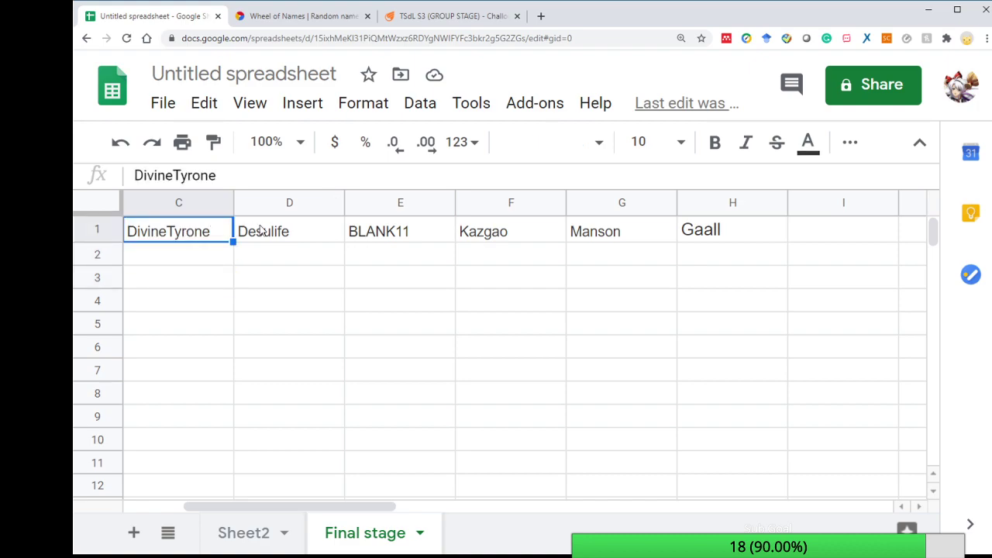
pyautogui.click(259, 231)
pyautogui.click(377, 231)
pyautogui.click(485, 231)
pyautogui.click(609, 234)
pyautogui.click(700, 235)
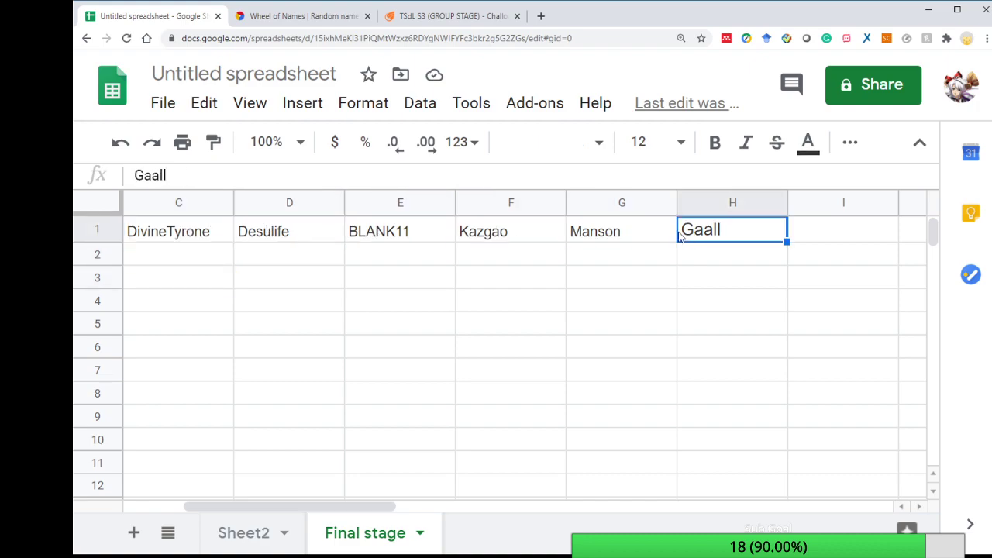
pyautogui.click(627, 233)
pyautogui.click(536, 233)
pyautogui.moveTo(399, 299); pyautogui.dragTo(246, 301)
pyautogui.click(297, 234)
pyautogui.click(395, 234)
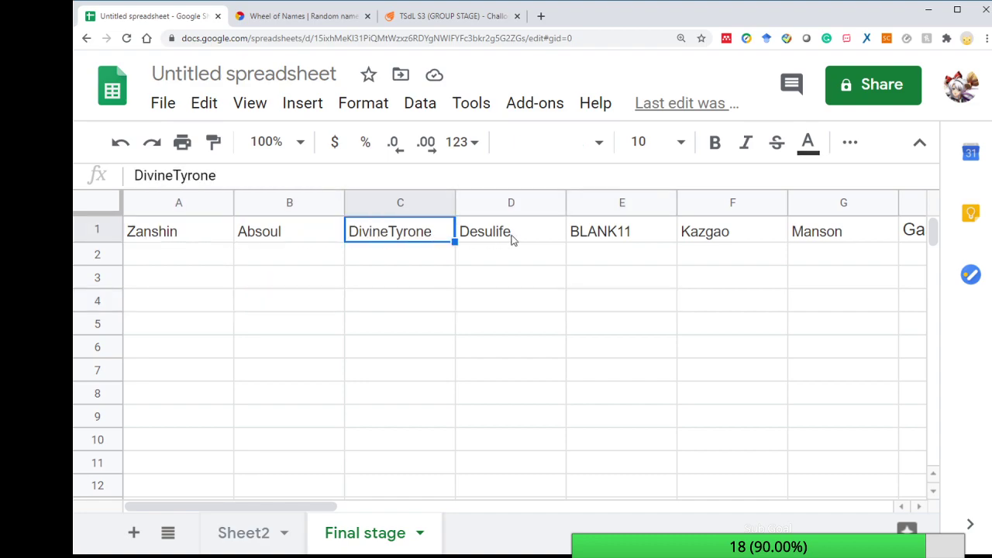
pyautogui.click(182, 240)
# Select cell A2 for the first winner and return to Wheel of Names
pyautogui.click(200, 253)
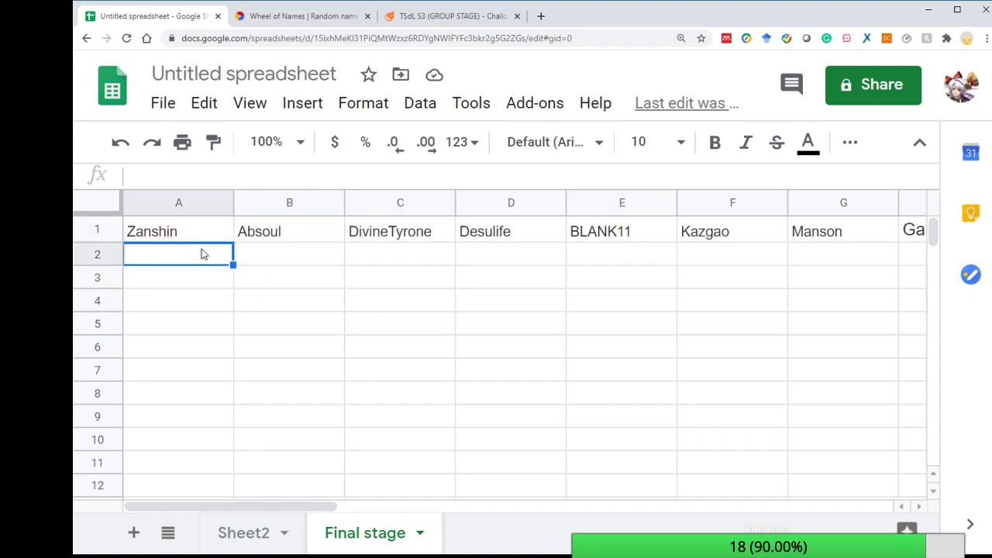
pyautogui.click(199, 234)
pyautogui.moveTo(195, 255); pyautogui.dragTo(197, 294)
pyautogui.click(199, 252)
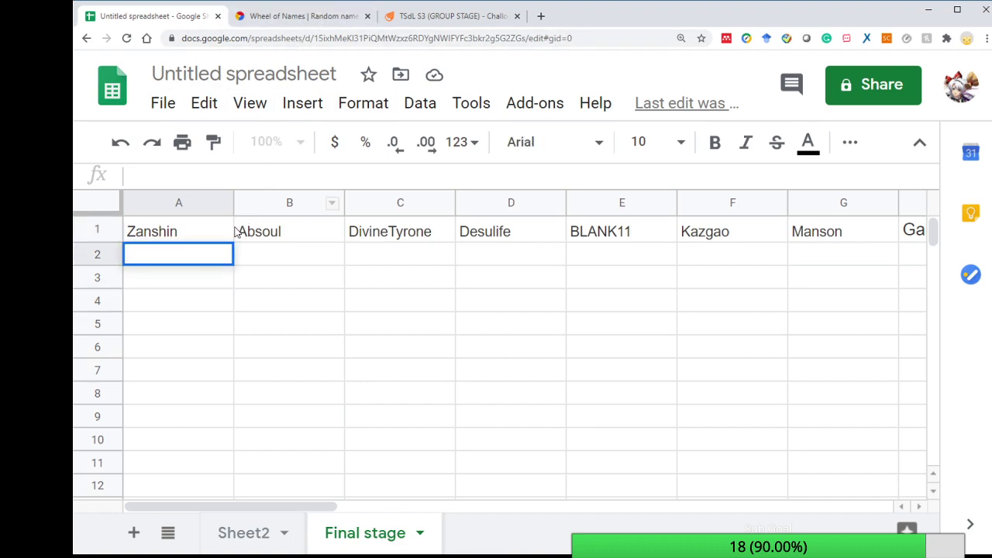
pyautogui.click(310, 17)
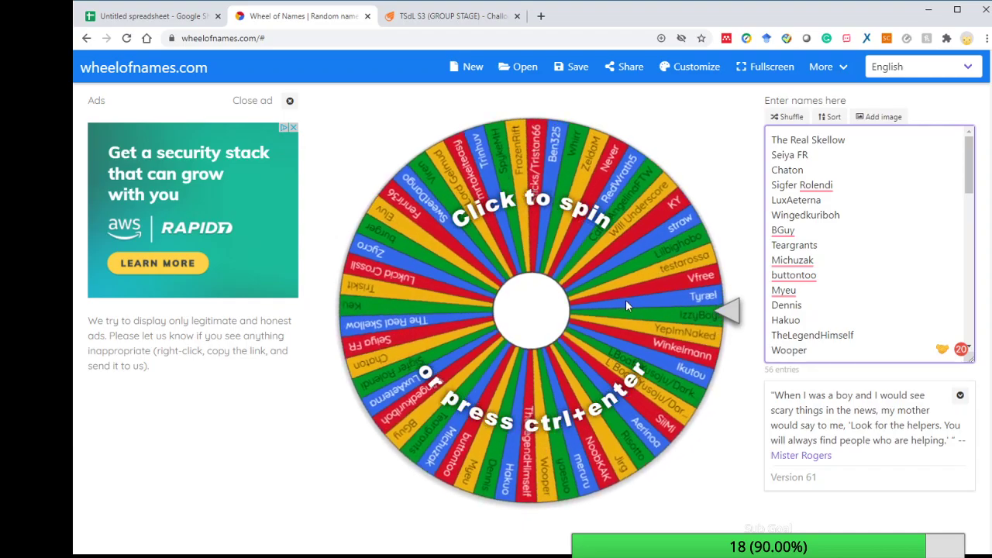
# Spin the wheel, enter winner Lord Gelmud in A2, and remove him from the wheel
pyautogui.click(579, 331)
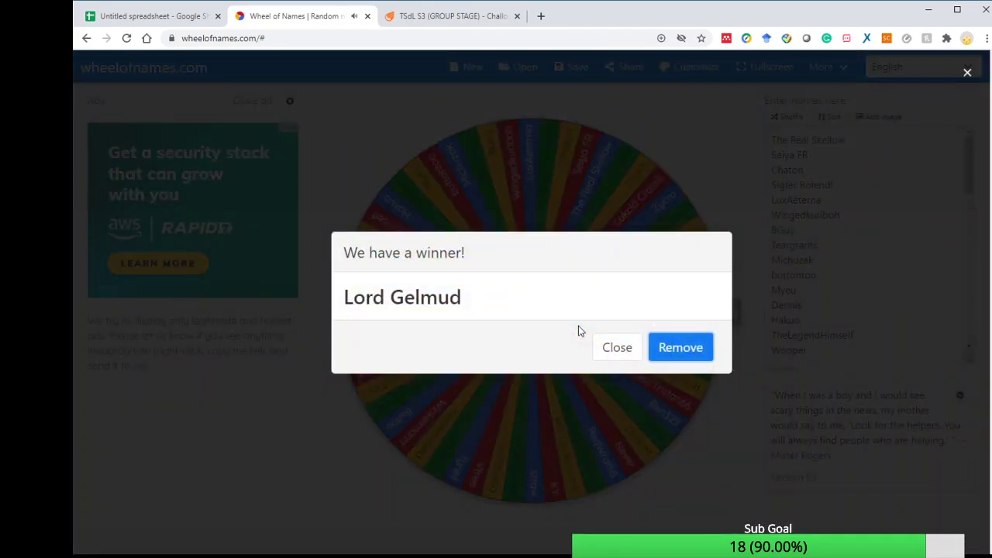
pyautogui.moveTo(469, 310); pyautogui.dragTo(362, 299)
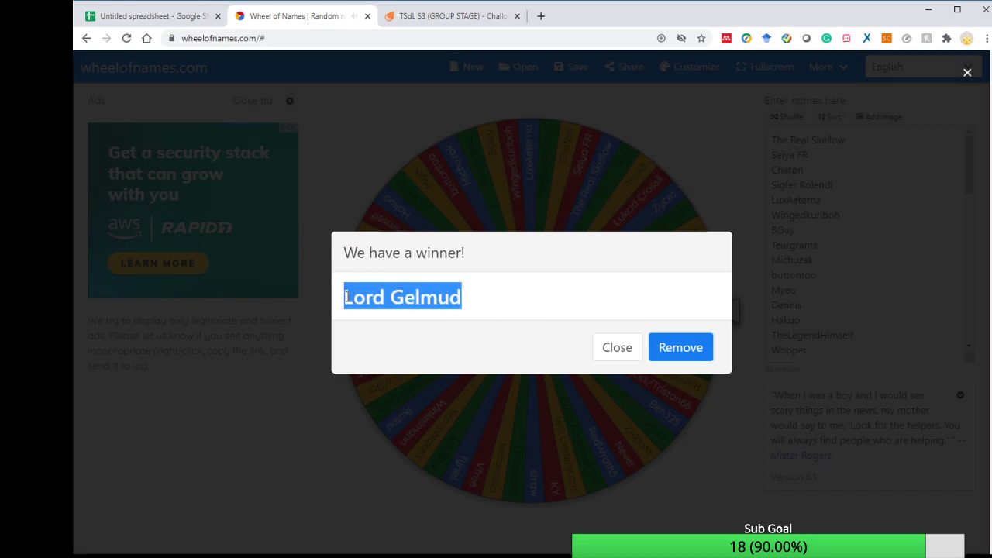
pyautogui.click(140, 15)
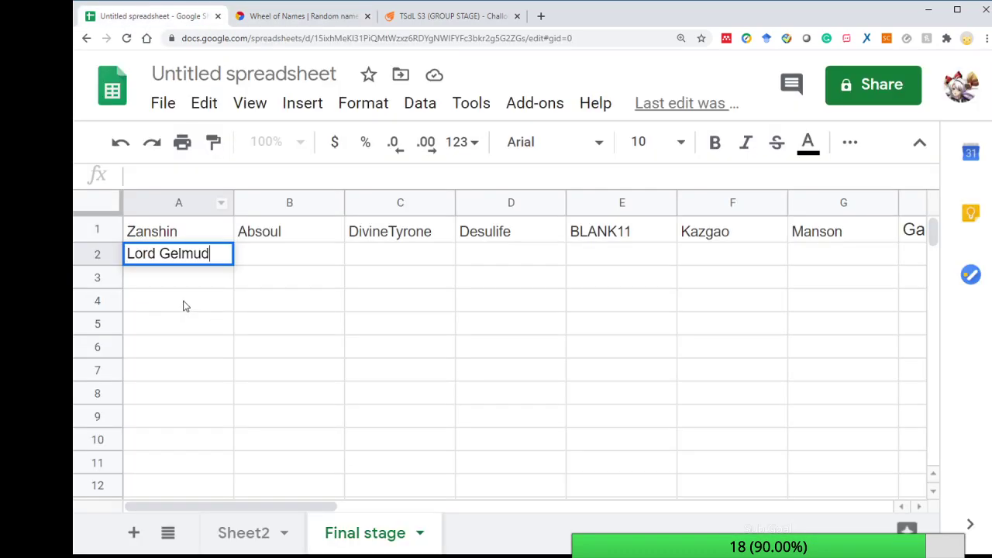
pyautogui.press('Return')
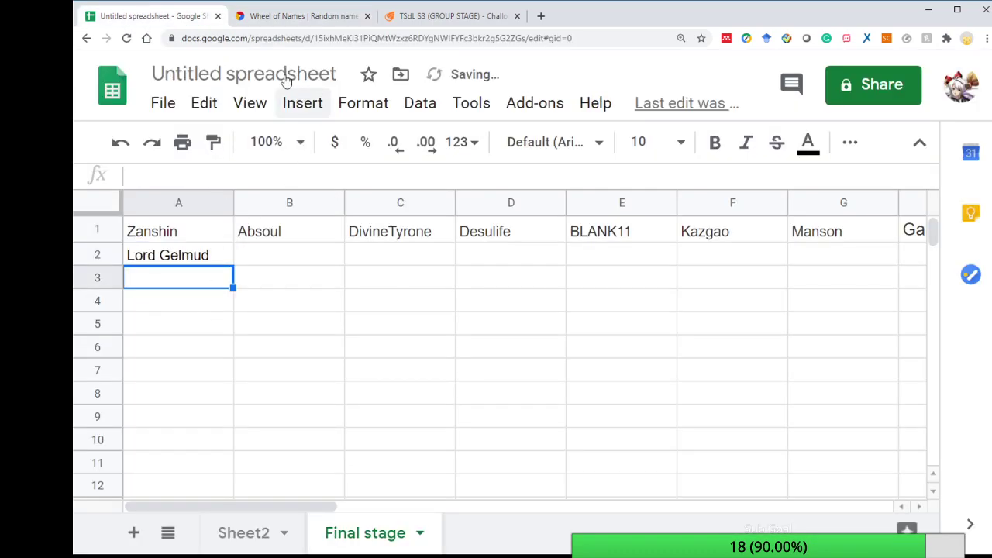
pyautogui.click(295, 16)
pyautogui.click(700, 352)
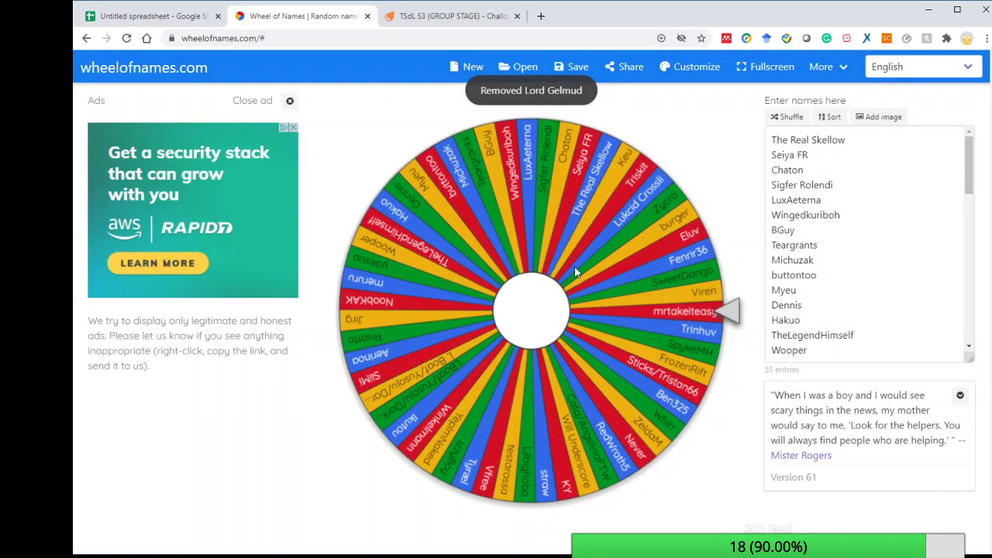
# Spin again, paste winner Dennis into A3, and remove Dennis from the wheel
pyautogui.click(547, 245)
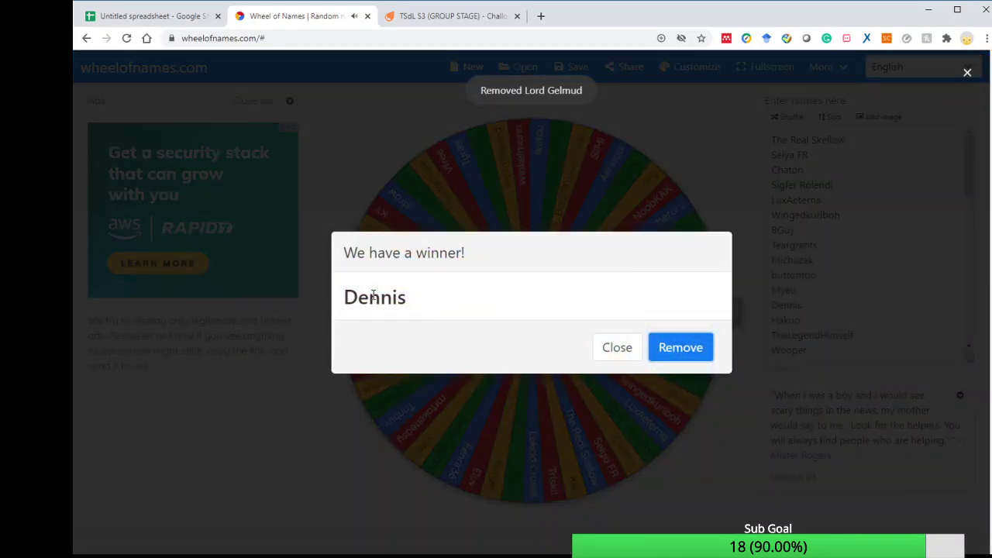
pyautogui.moveTo(410, 302); pyautogui.dragTo(342, 303)
pyautogui.hotkey('ctrl', 'c')
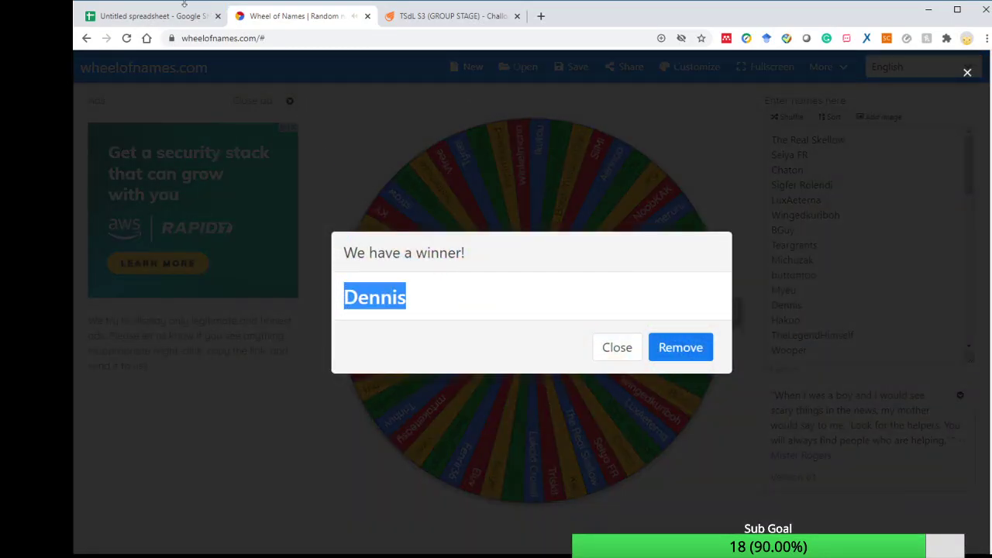
pyautogui.click(151, 15)
pyautogui.hotkey('ctrl', 'v')
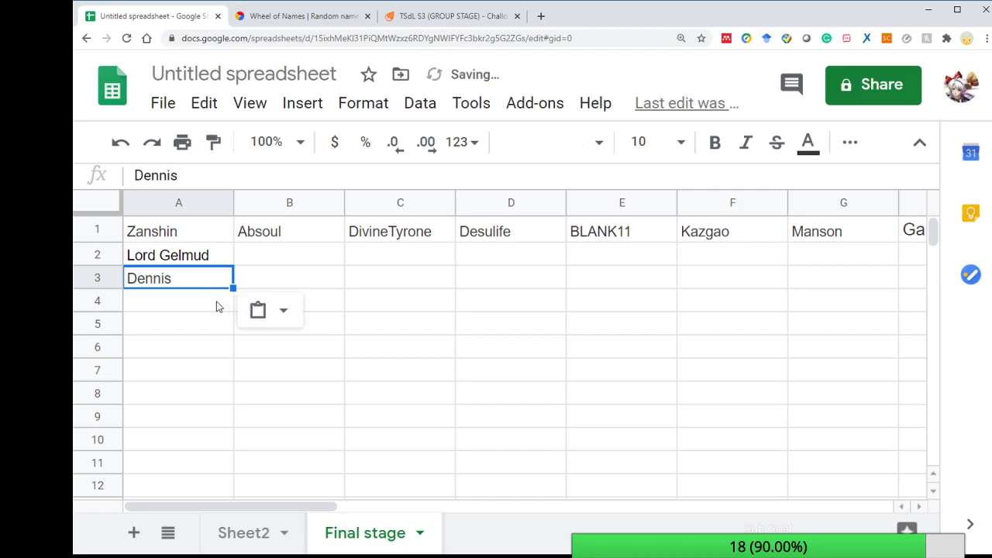
pyautogui.press('Return')
pyautogui.click(311, 18)
pyautogui.click(677, 353)
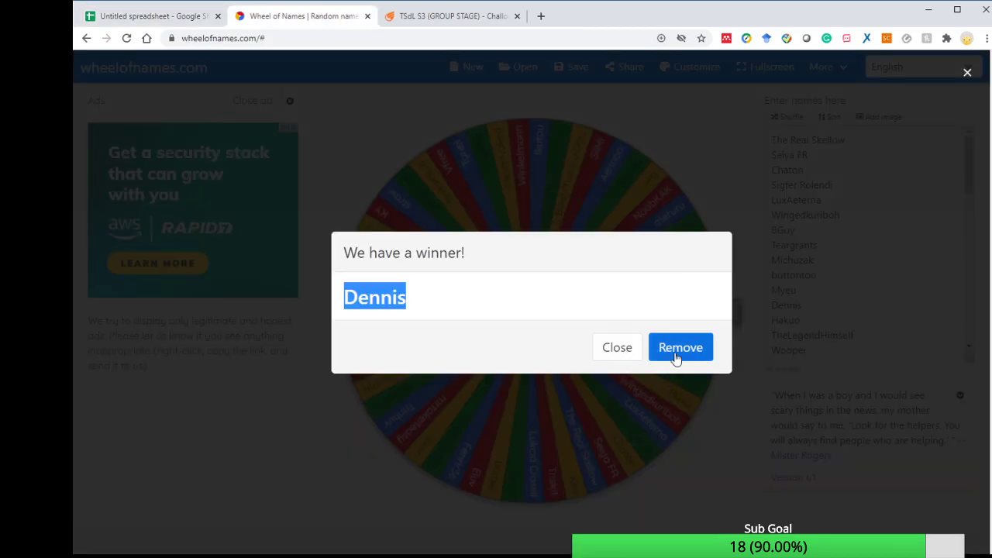
# Spin again, paste winner meruru into A4, and remove meruru from the wheel
pyautogui.click(593, 307)
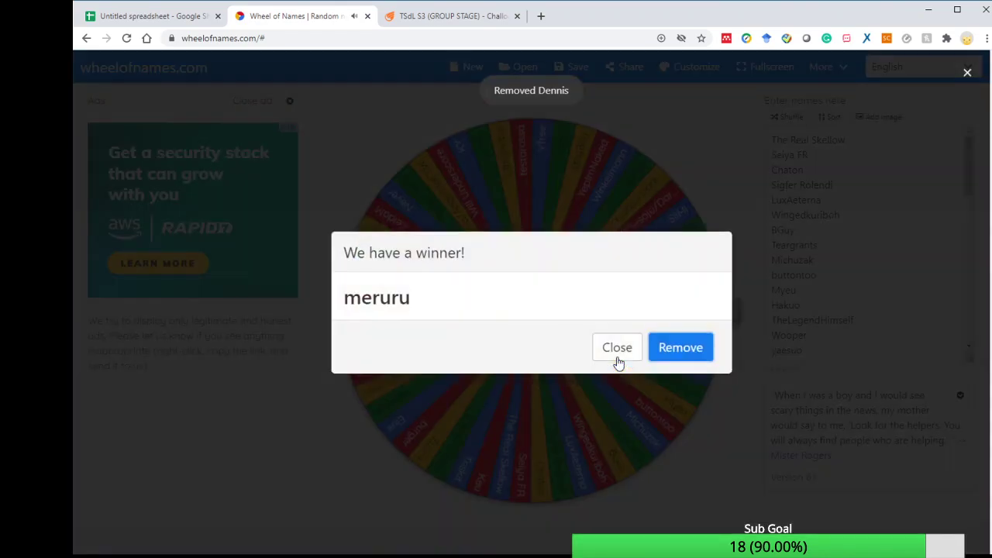
pyautogui.moveTo(417, 314); pyautogui.dragTo(350, 300)
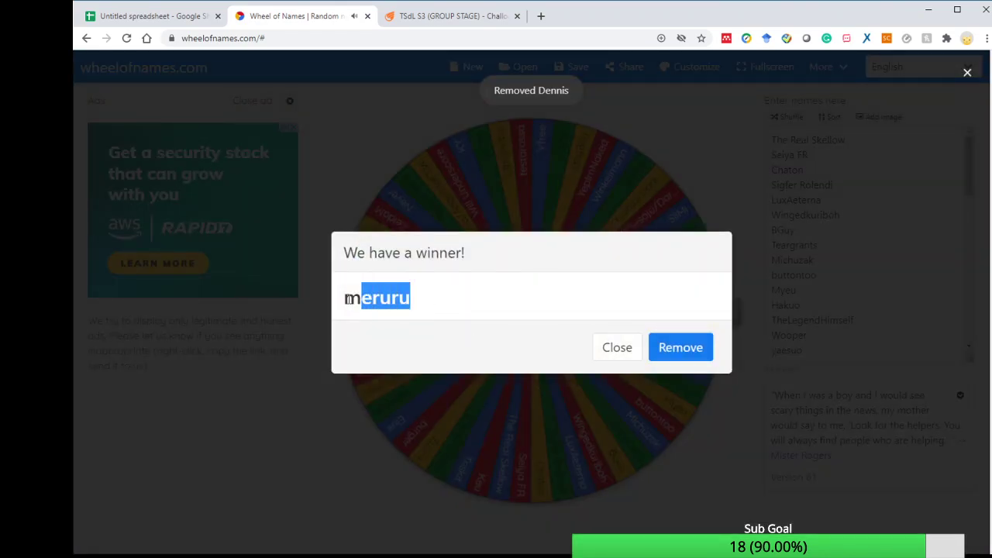
pyautogui.click(132, 15)
pyautogui.write('meruru')
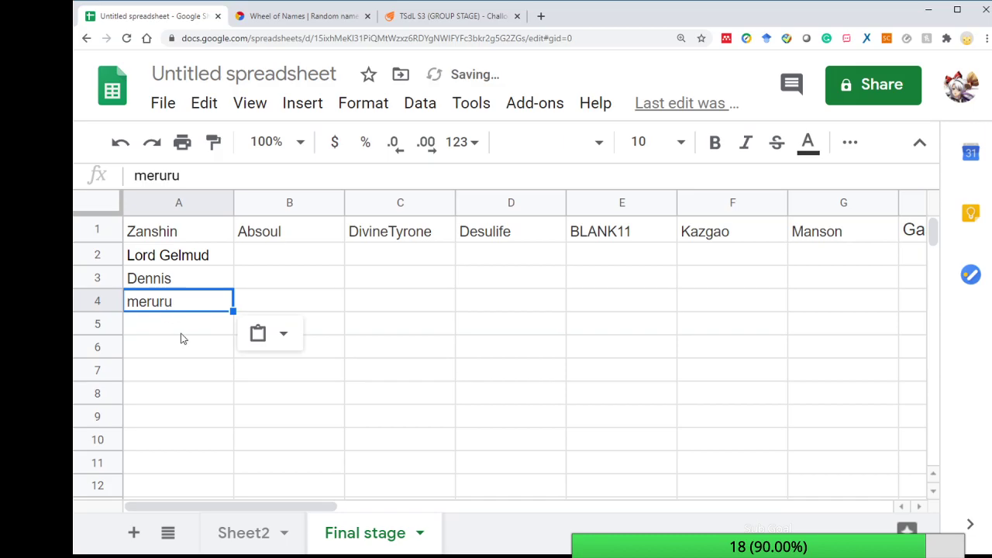
pyautogui.click(182, 339)
pyautogui.click(302, 17)
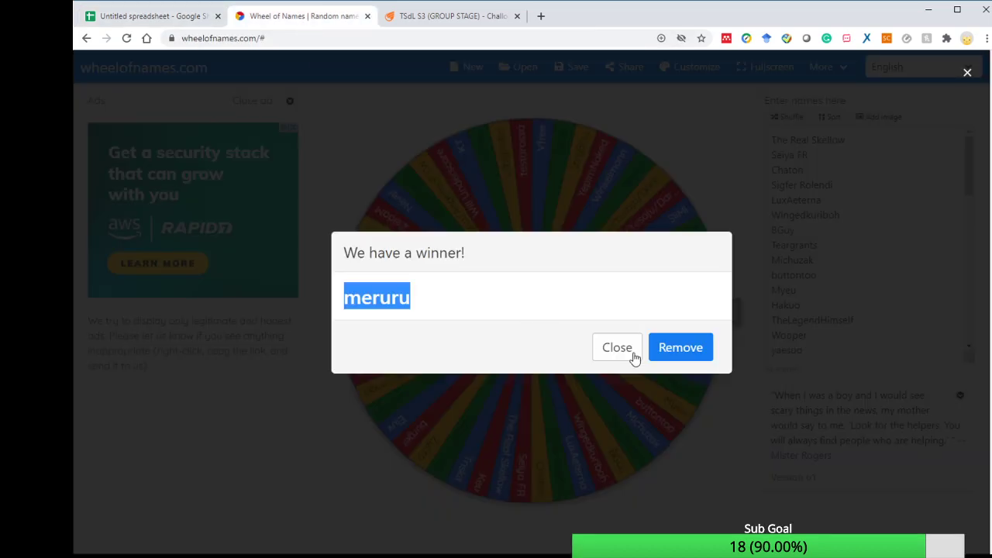
pyautogui.click(676, 348)
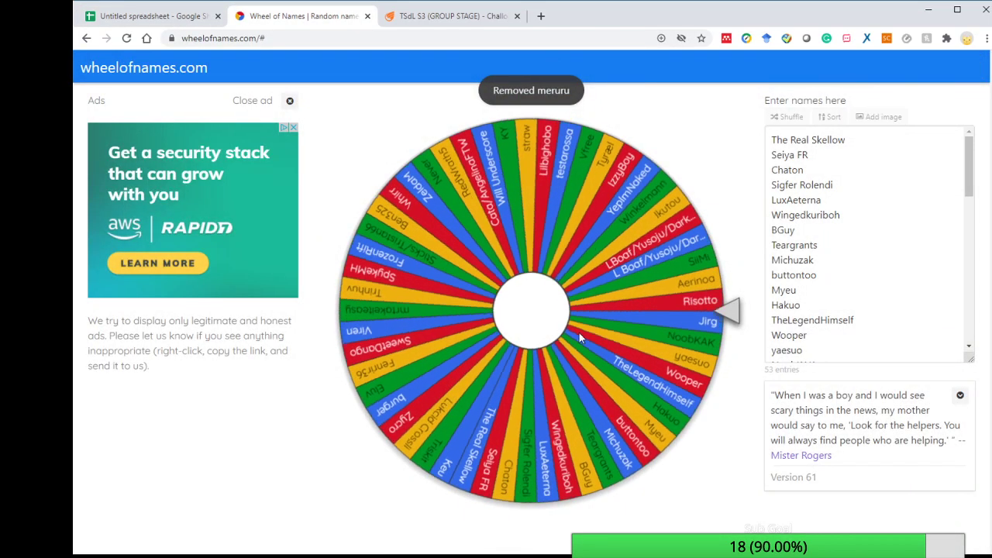
# Spin again, paste winner Eluv into A5, and remove Eluv from the wheel
pyautogui.click(576, 334)
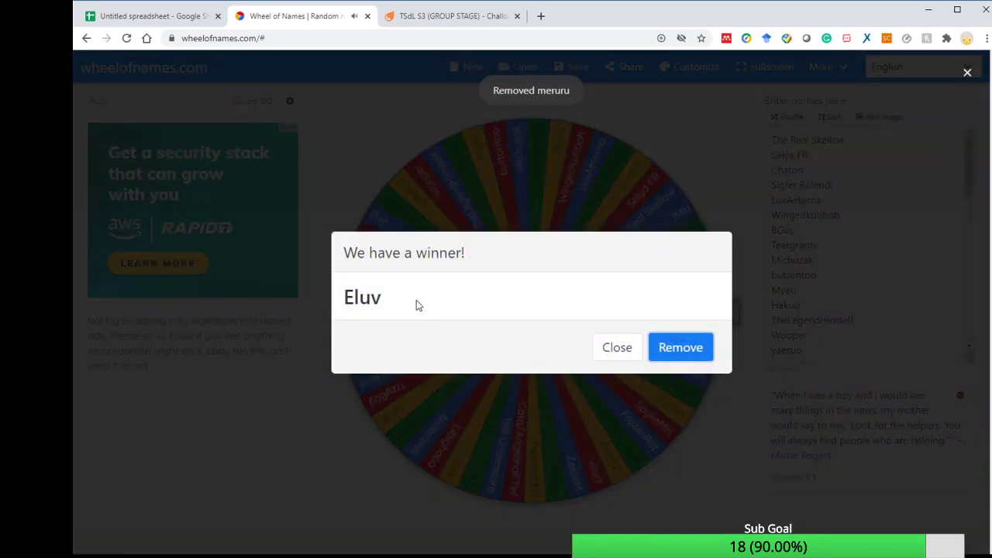
pyautogui.moveTo(393, 300); pyautogui.dragTo(342, 299)
pyautogui.hotkey('ctrl', 'c')
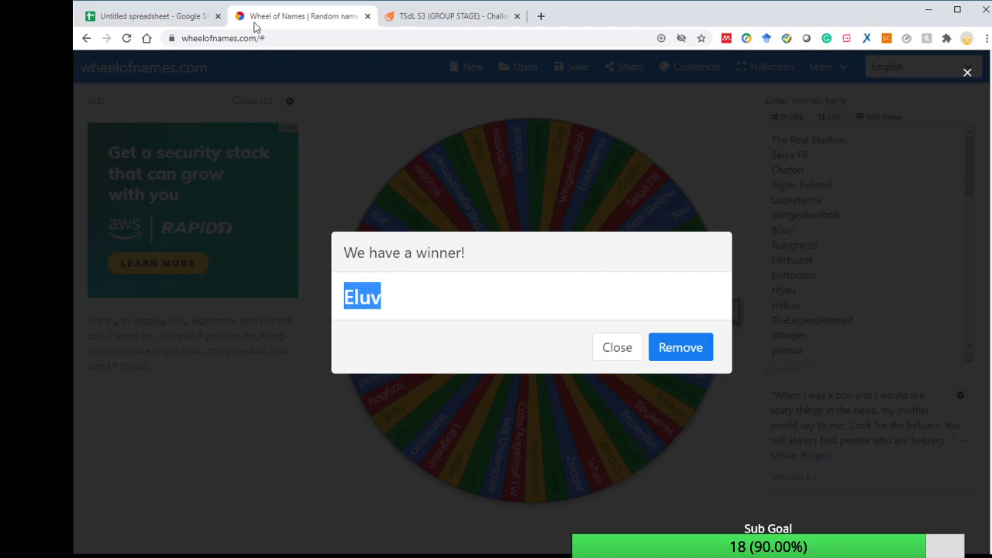
pyautogui.click(183, 23)
pyautogui.hotkey('ctrl', 'v')
pyautogui.press('Down')
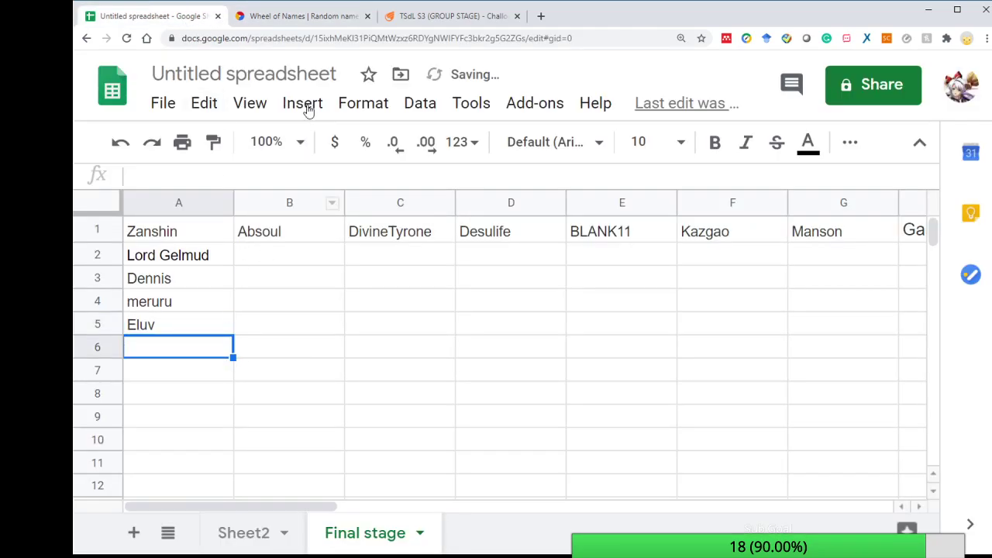
pyautogui.click(303, 17)
pyautogui.click(676, 348)
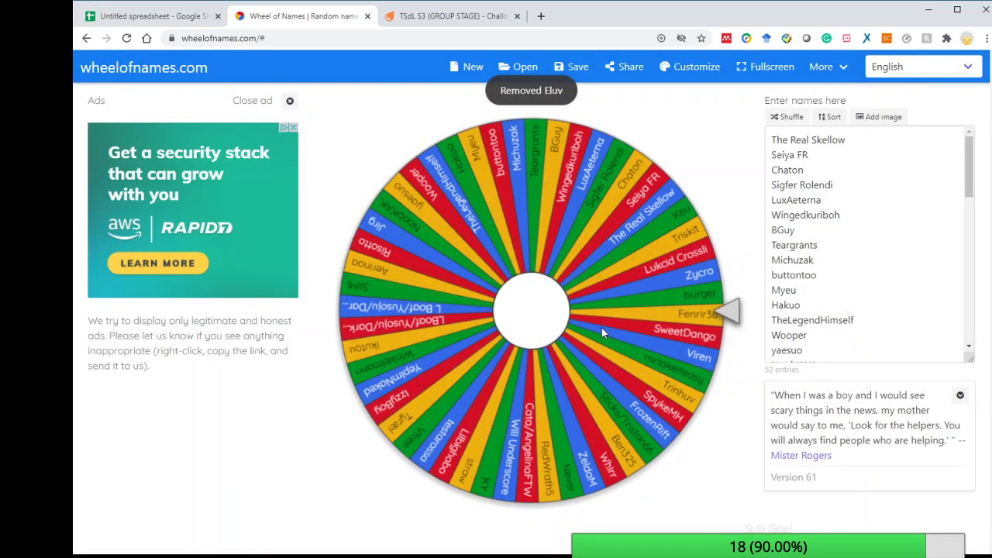
pyautogui.click(602, 329)
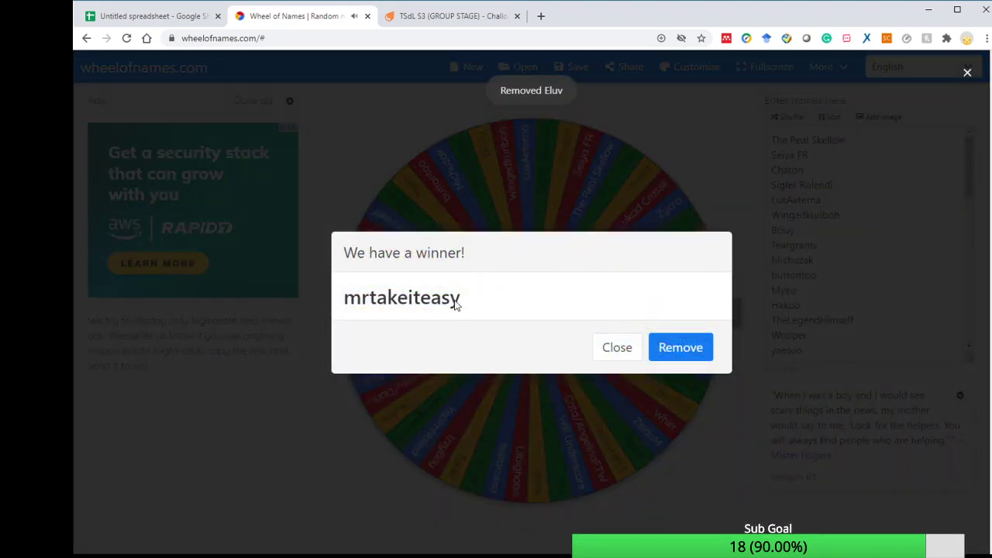
pyautogui.moveTo(459, 304); pyautogui.dragTo(345, 304)
pyautogui.hotkey('ctrl', 'c')
pyautogui.click(159, 17)
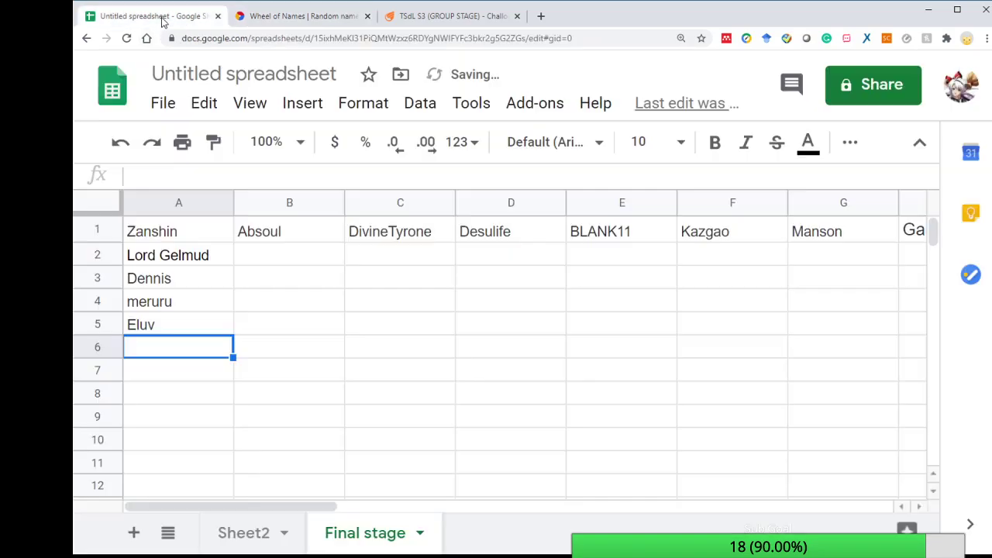
pyautogui.hotkey('ctrl', 'v')
pyautogui.press('Return')
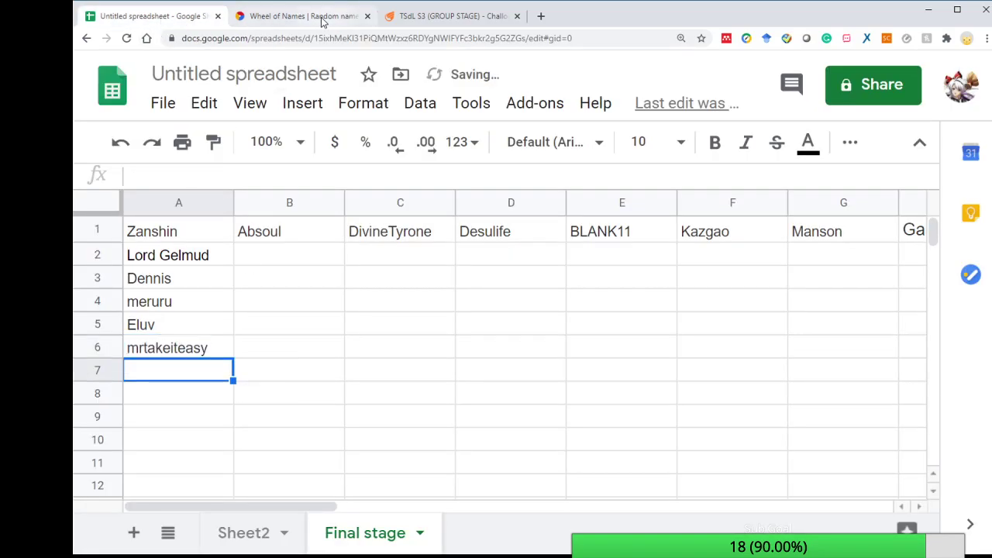
pyautogui.click(310, 16)
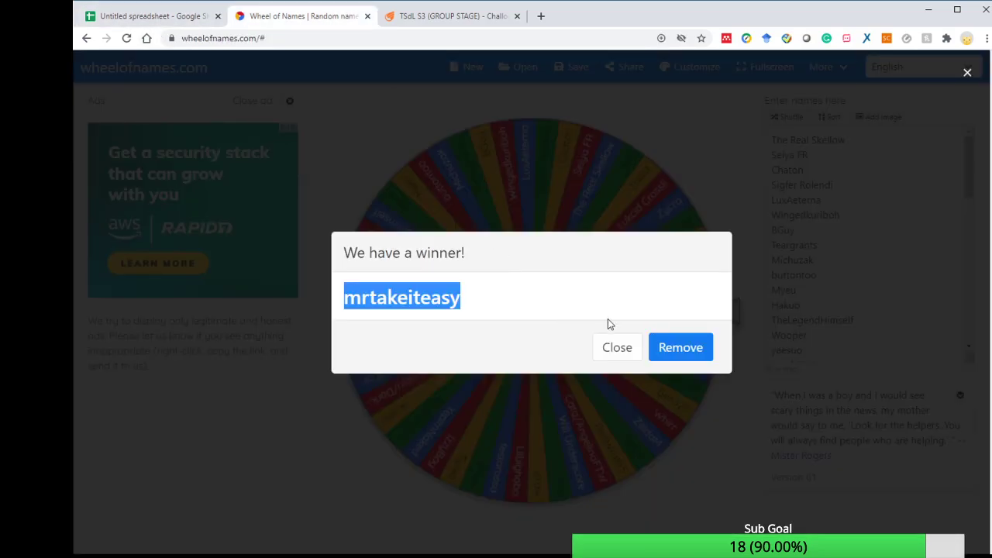
pyautogui.click(682, 349)
pyautogui.click(641, 288)
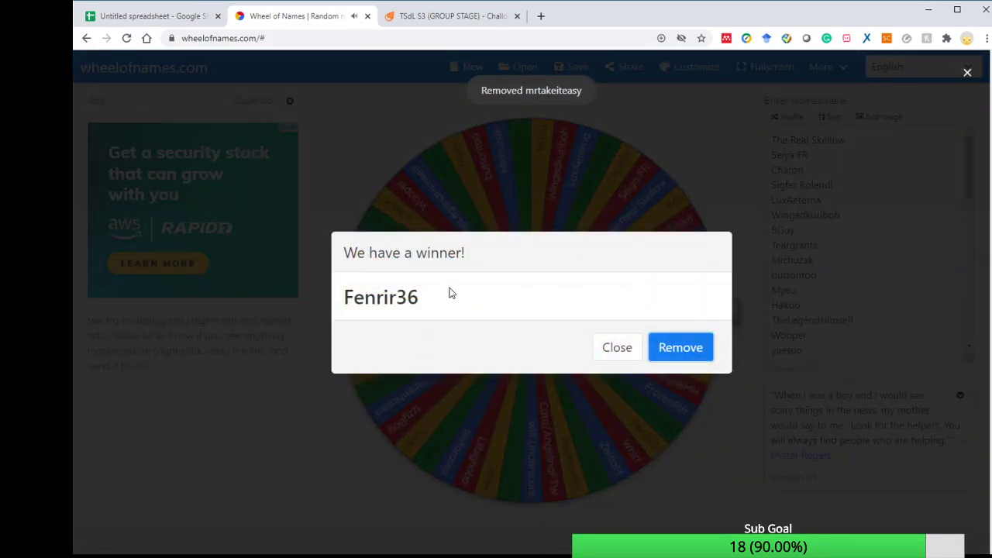
pyautogui.moveTo(452, 294); pyautogui.dragTo(350, 301)
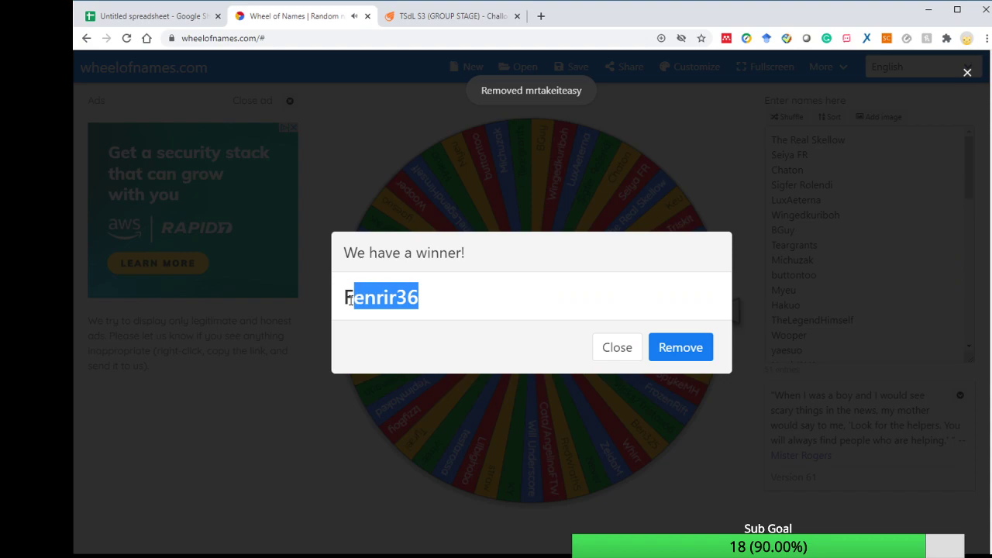
pyautogui.click(155, 17)
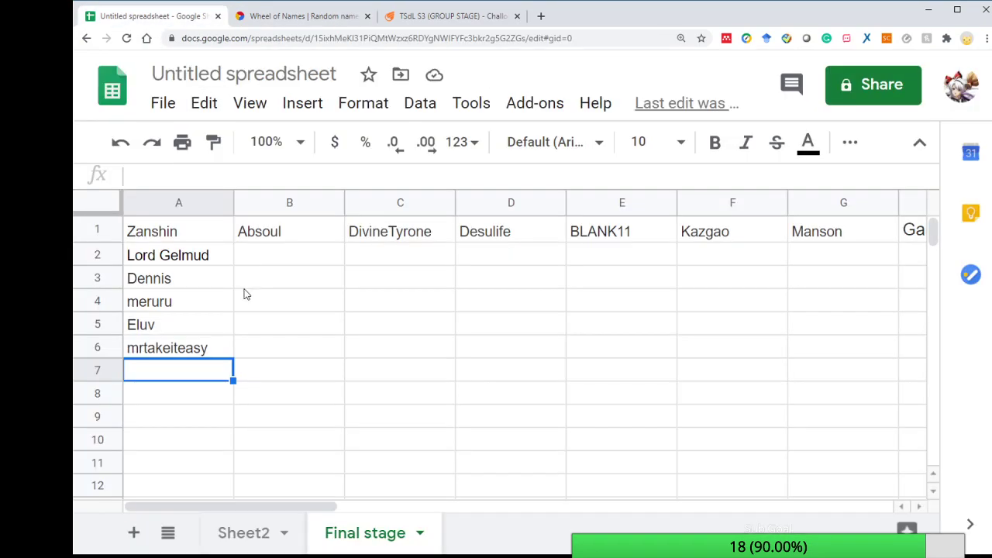
pyautogui.write('Fenrir36')
pyautogui.press('Return')
pyautogui.click(309, 22)
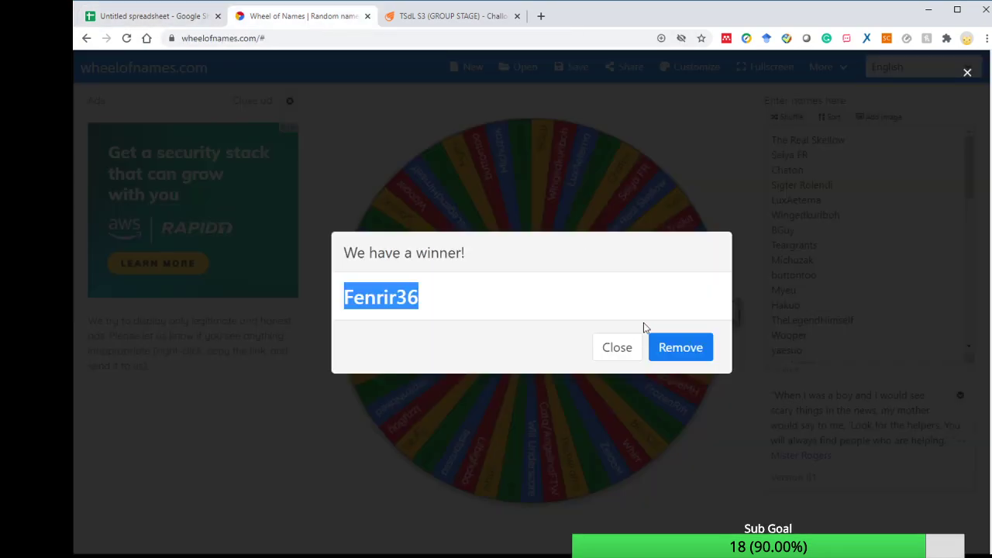
pyautogui.click(668, 350)
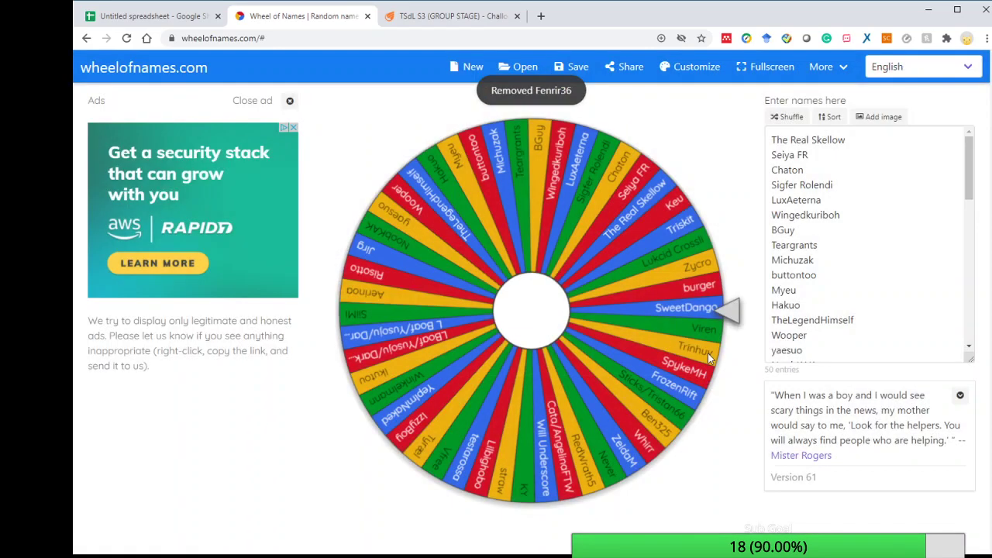
pyautogui.click(655, 370)
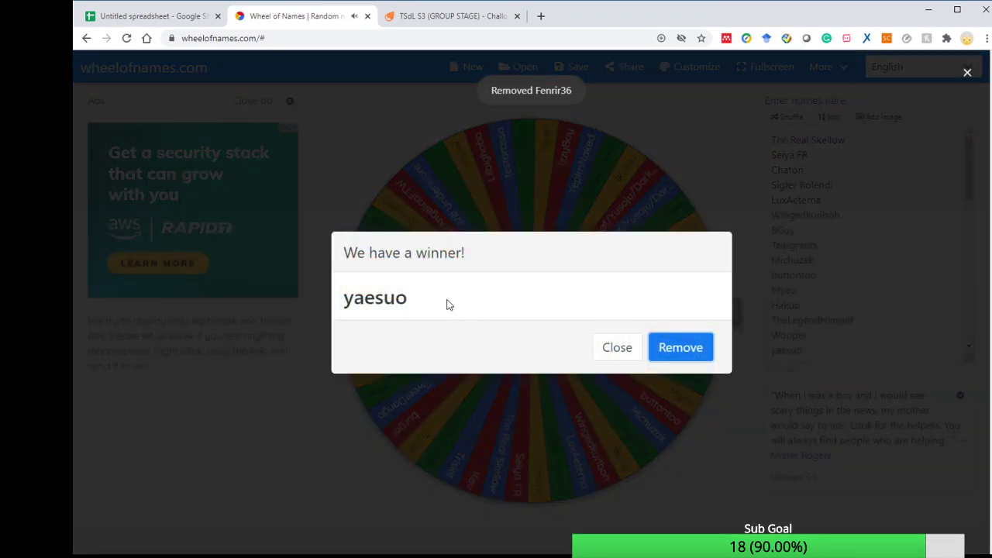
pyautogui.moveTo(446, 304); pyautogui.dragTo(362, 296)
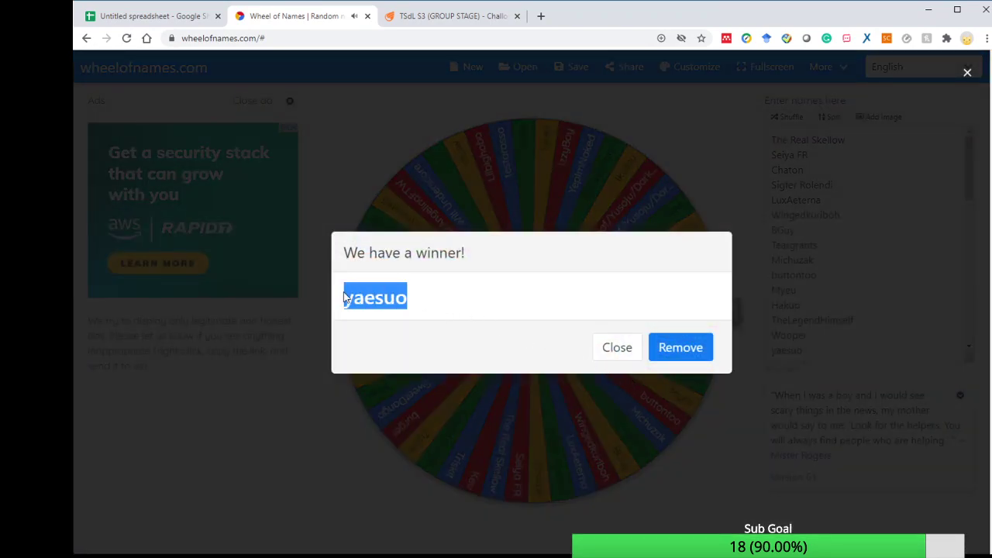
pyautogui.hotkey('ctrl', 'c')
pyautogui.click(147, 16)
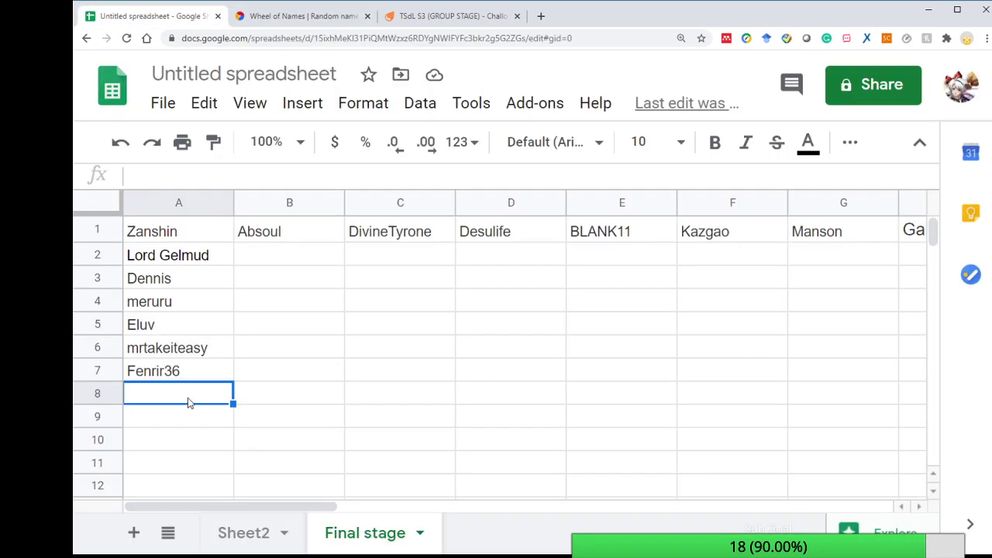
pyautogui.hotkey('ctrl', 'v')
pyautogui.click(272, 390)
pyautogui.moveTo(191, 228); pyautogui.dragTo(197, 409)
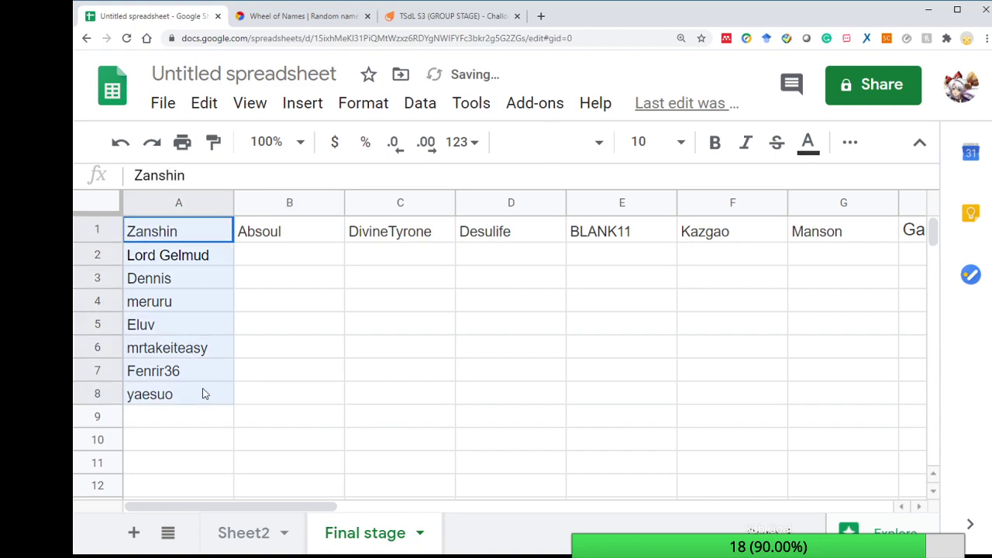
pyautogui.click(267, 262)
pyautogui.click(299, 17)
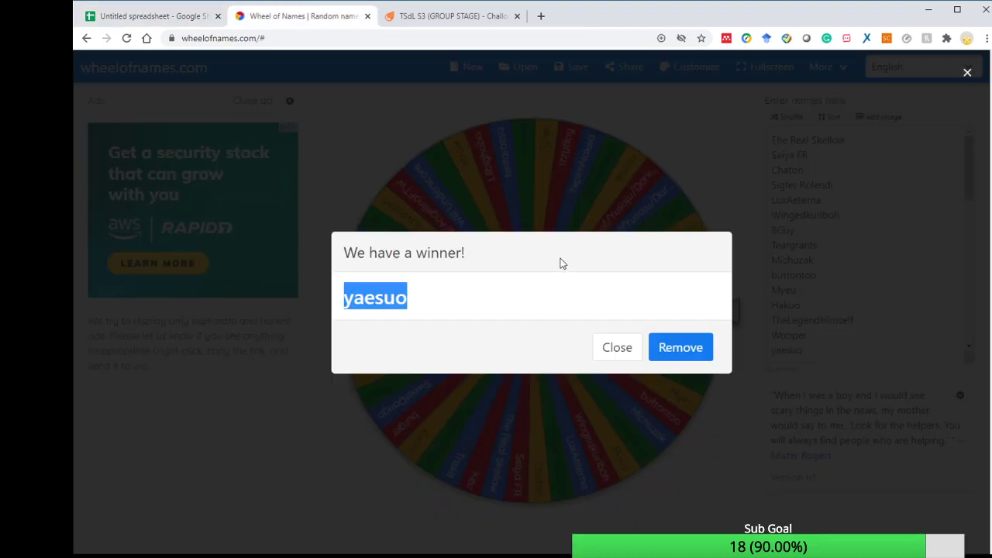
pyautogui.click(678, 348)
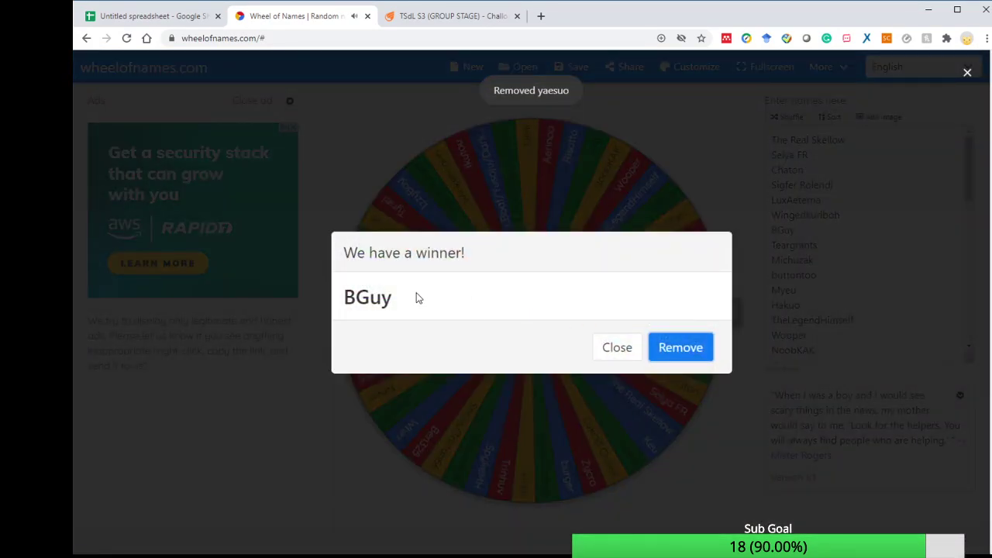
# Paste winner BGuy into B2 and remove BGuy from the wheel
pyautogui.moveTo(416, 297); pyautogui.dragTo(351, 298)
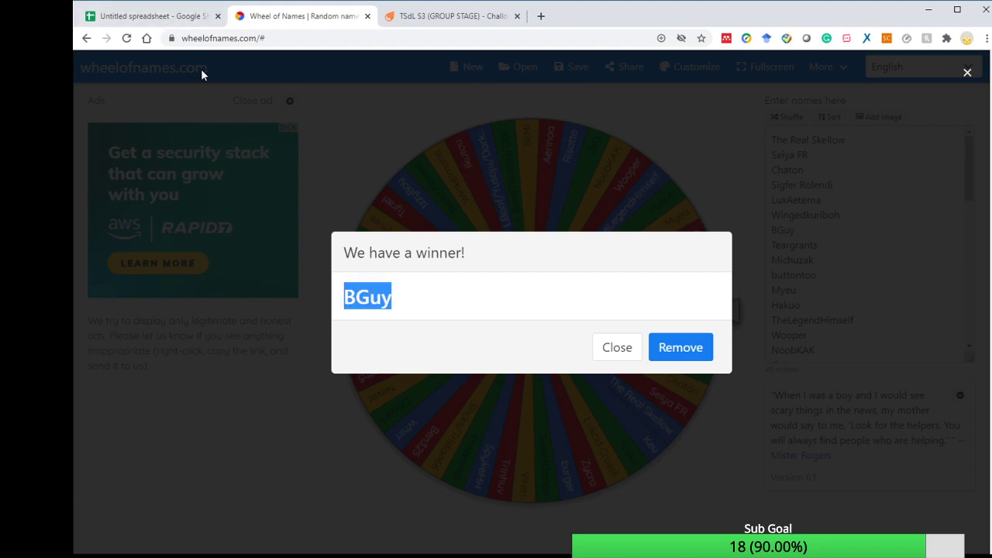
pyautogui.click(158, 17)
pyautogui.hotkey('ctrl', 'v')
pyautogui.press('Return')
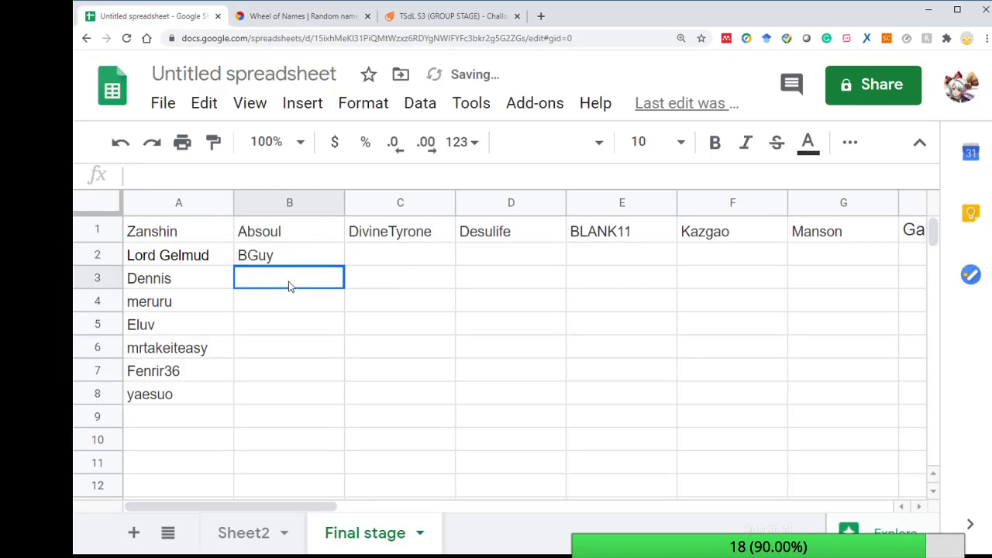
pyautogui.click(307, 17)
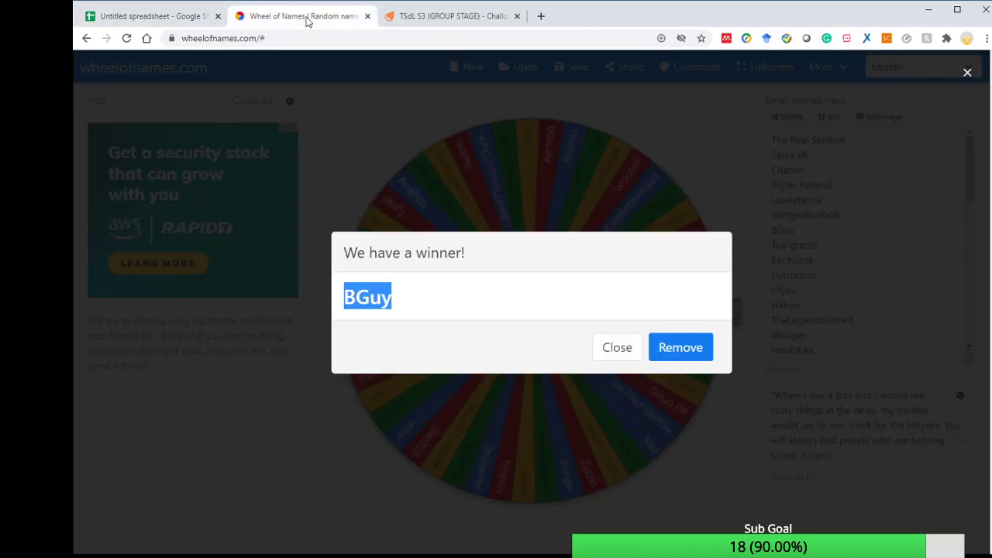
pyautogui.click(683, 348)
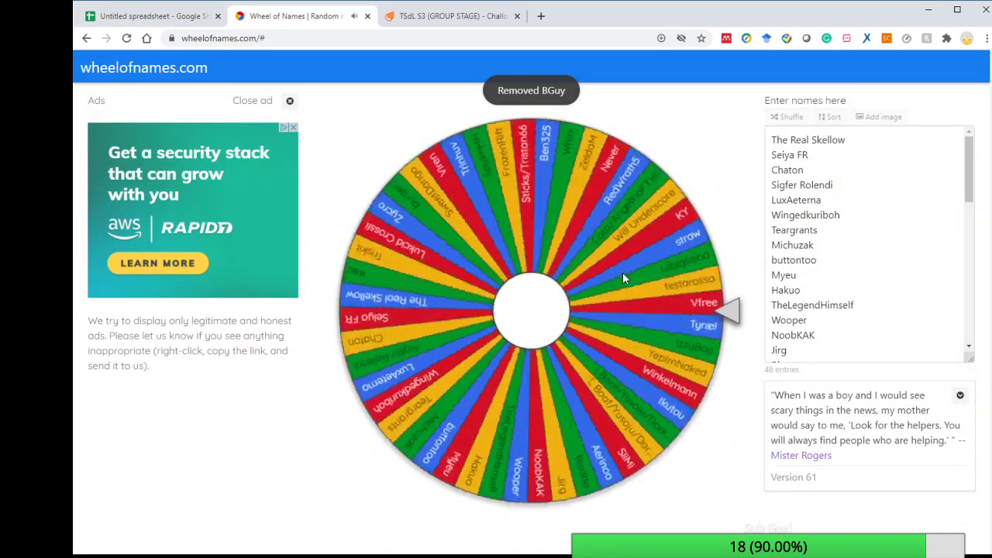
pyautogui.click(620, 273)
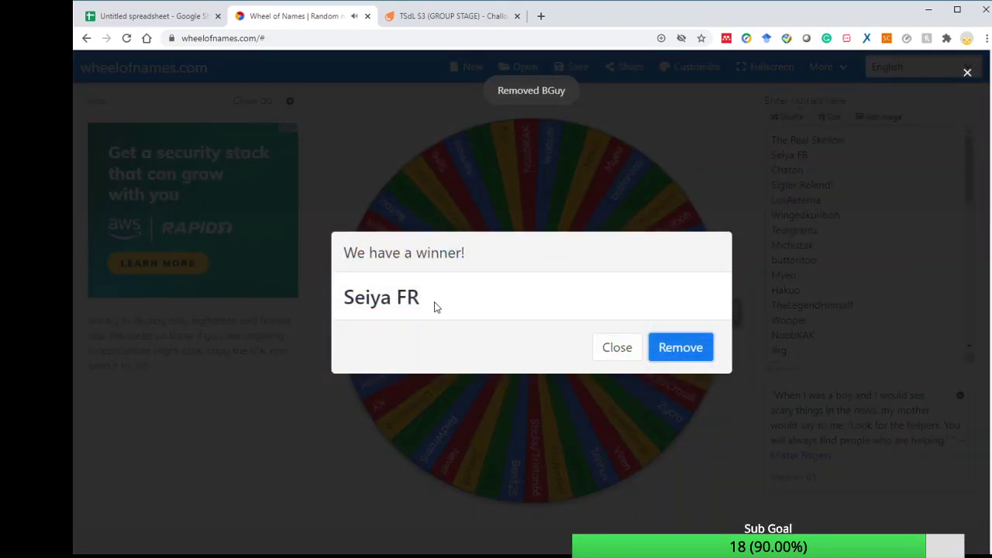
pyautogui.moveTo(436, 306); pyautogui.dragTo(349, 303)
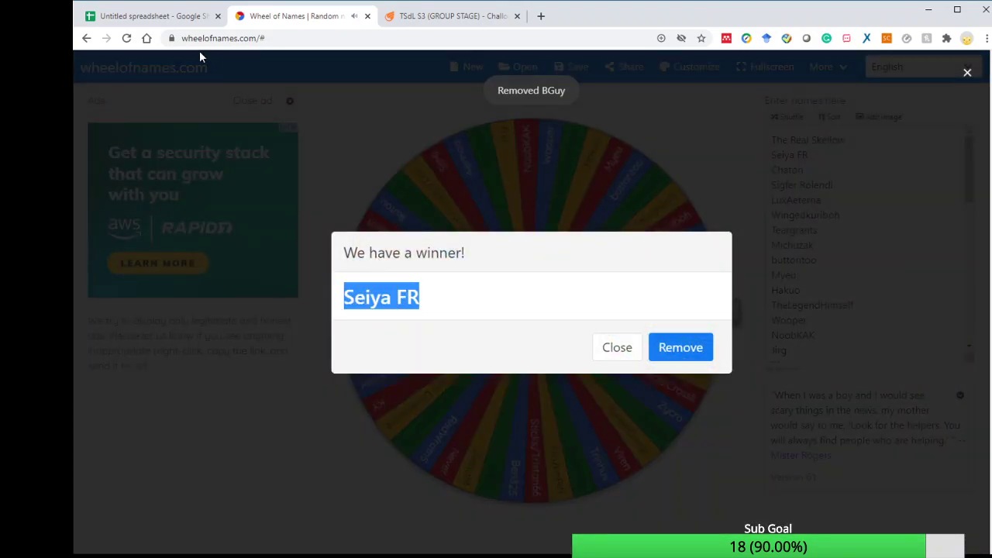
pyautogui.hotkey('ctrl', 'c')
pyautogui.click(203, 17)
pyautogui.hotkey('ctrl', 'v')
pyautogui.click(301, 310)
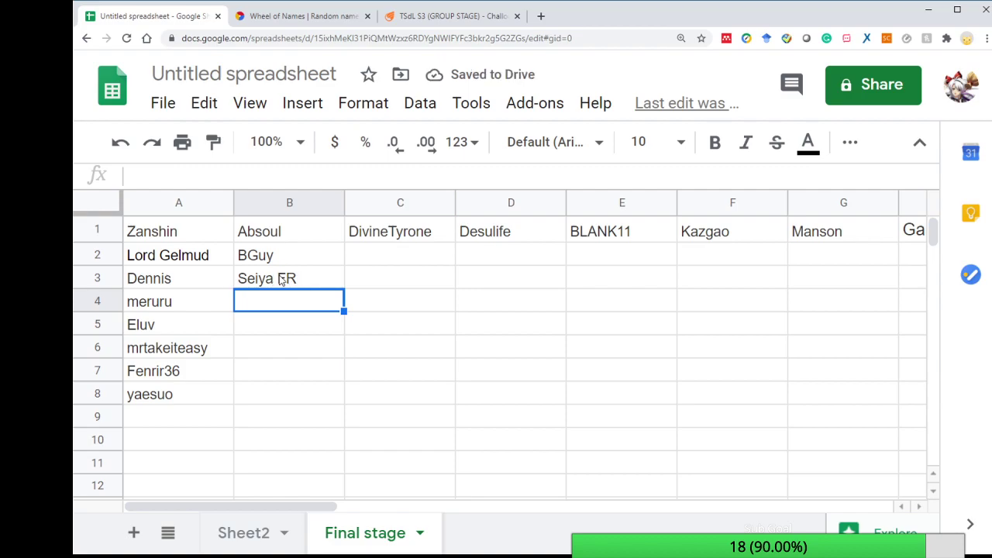
pyautogui.click(291, 17)
pyautogui.click(662, 354)
pyautogui.click(645, 310)
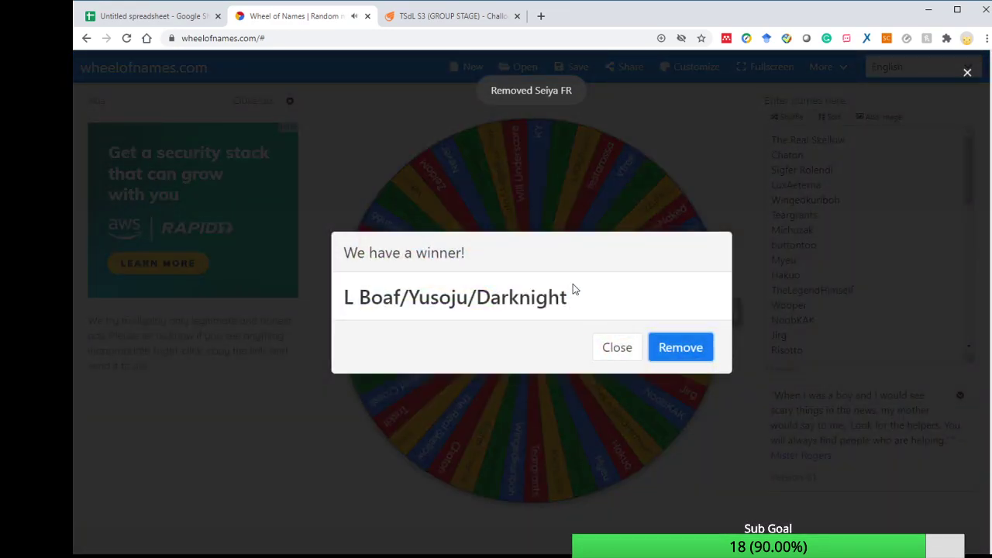
pyautogui.moveTo(573, 285); pyautogui.dragTo(339, 300)
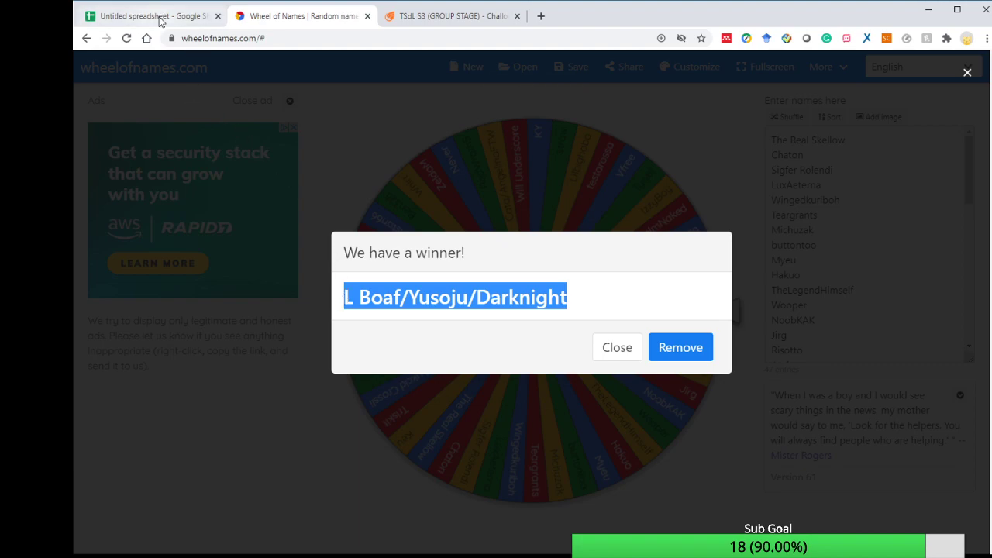
pyautogui.click(185, 22)
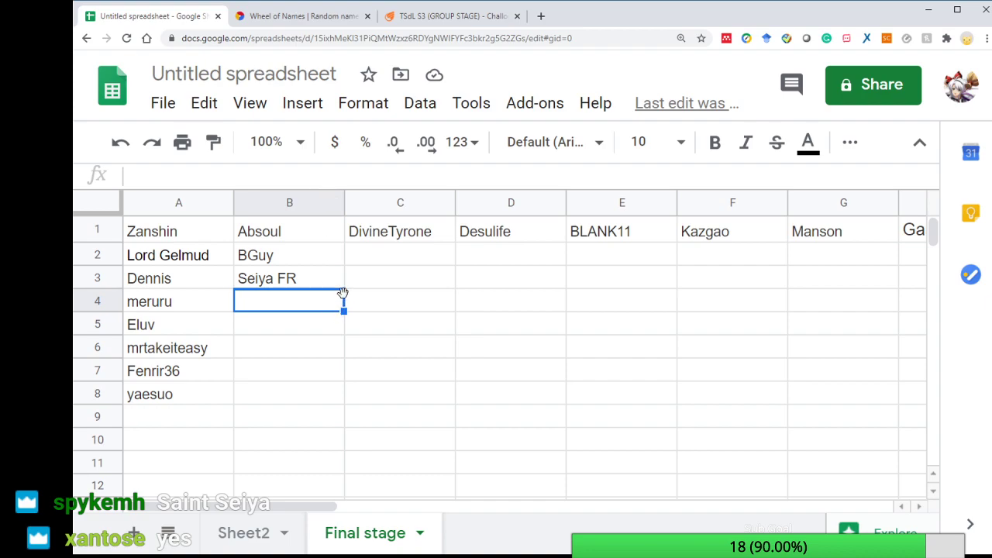
pyautogui.hotkey('ctrl', 'v')
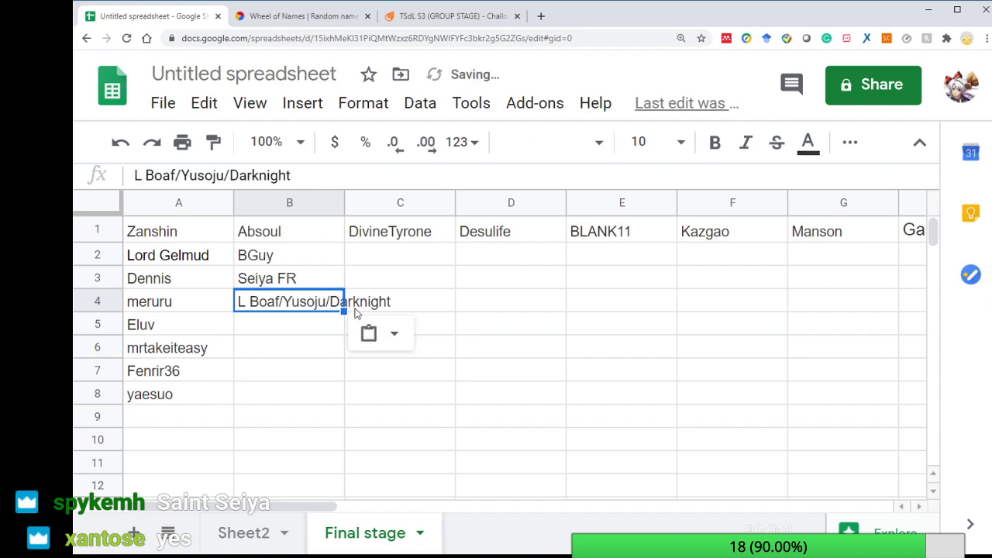
pyautogui.doubleClick(317, 302)
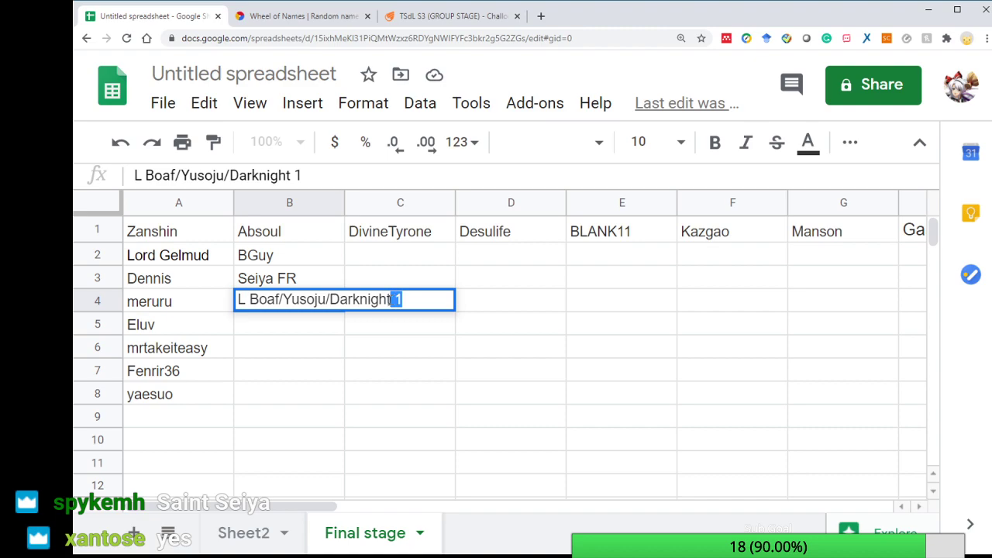
pyautogui.click(308, 329)
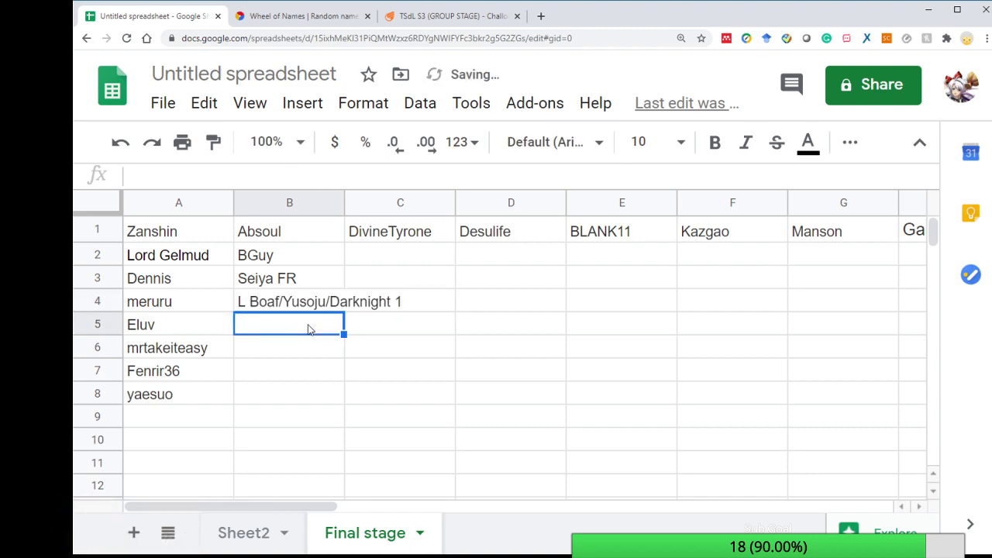
pyautogui.click(324, 23)
pyautogui.click(676, 349)
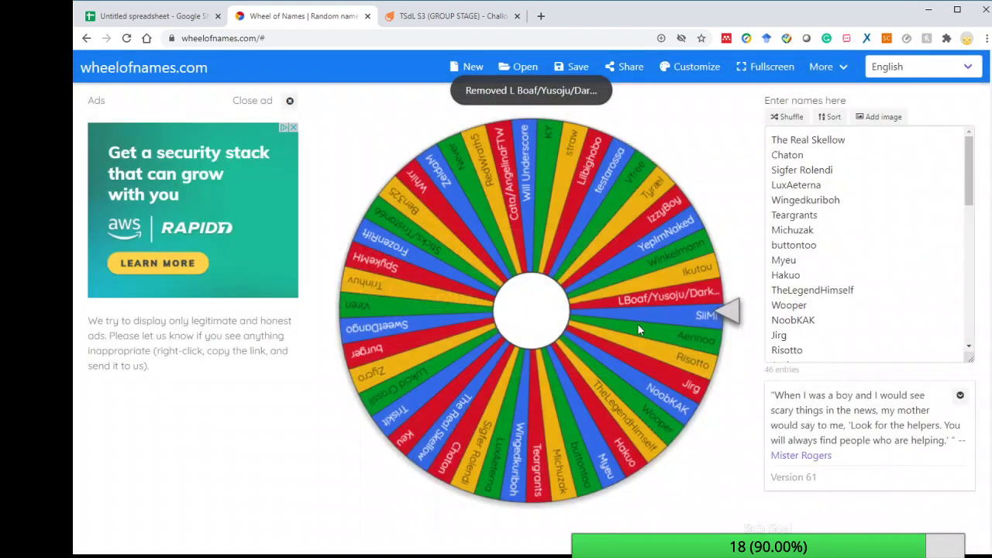
pyautogui.click(575, 292)
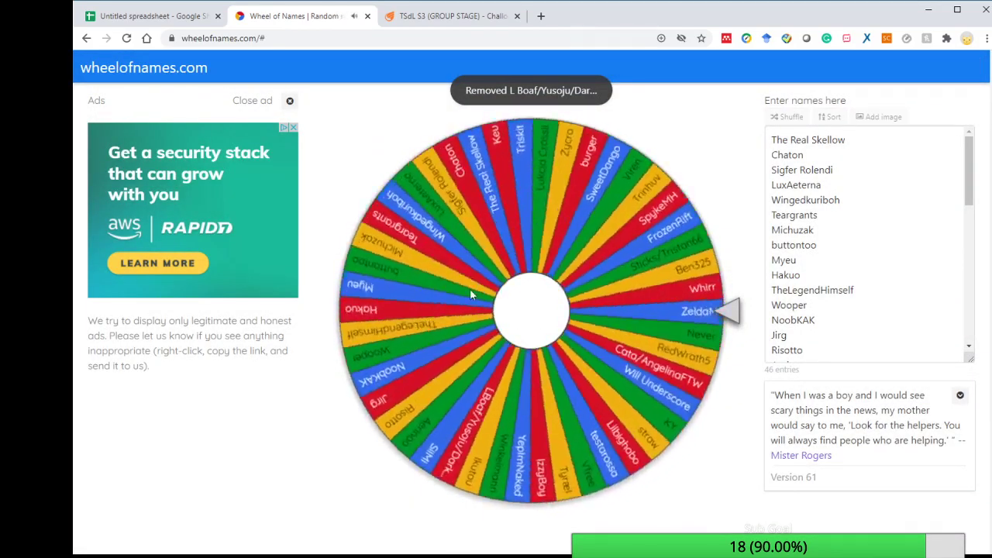
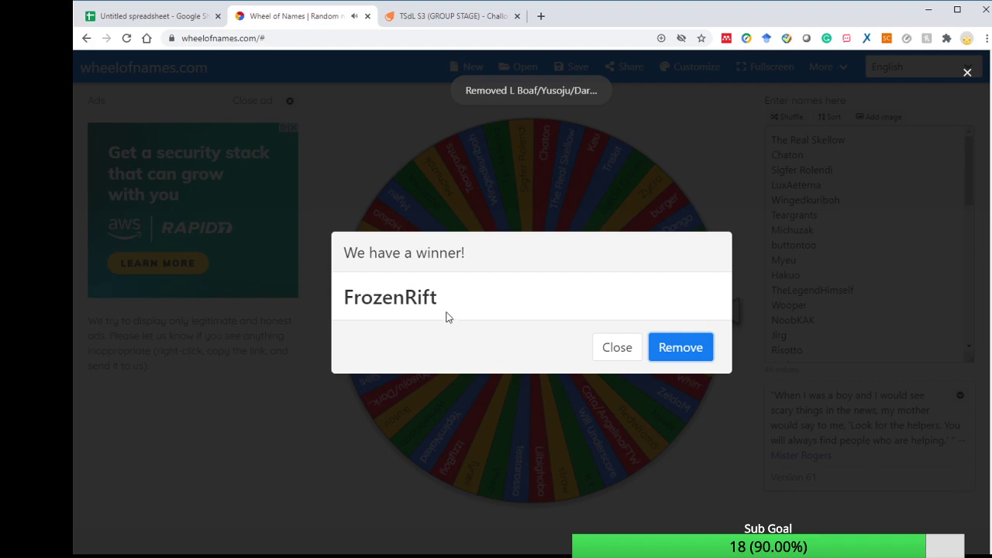
# Paste the drawn name FrozenRift into B5, leaving B4 unchanged, and remove FrozenRift from the wheel
pyautogui.moveTo(439, 298); pyautogui.dragTo(348, 296)
pyautogui.hotkey('ctrl', 'c')
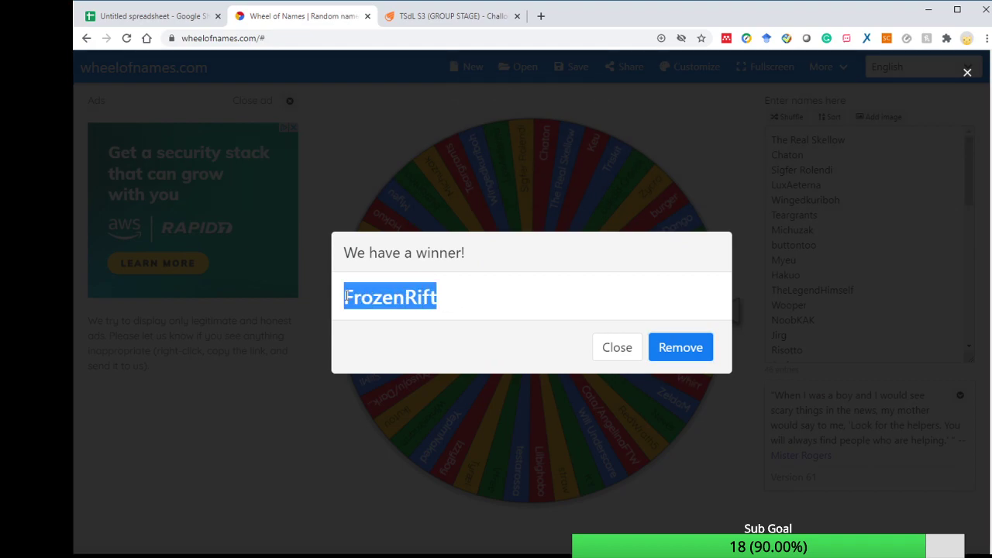
pyautogui.click(150, 15)
pyautogui.hotkey('ctrl', 'v')
pyautogui.click(325, 304)
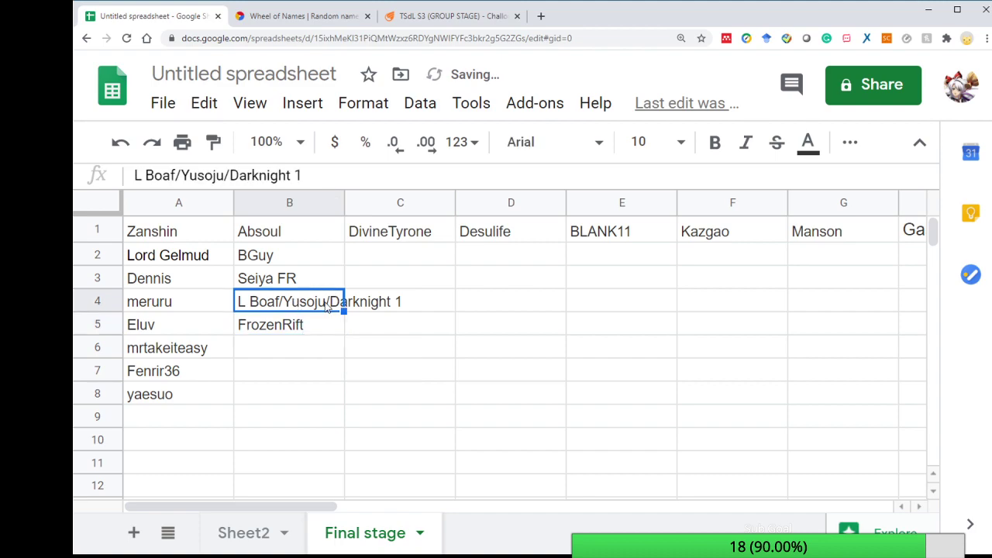
pyautogui.doubleClick(344, 301)
pyautogui.click(404, 301)
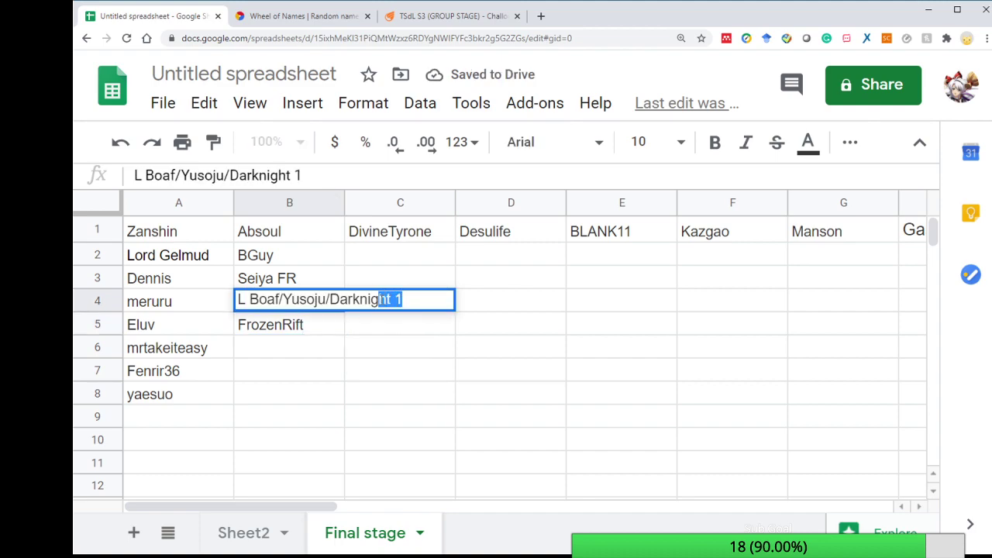
pyautogui.click(273, 345)
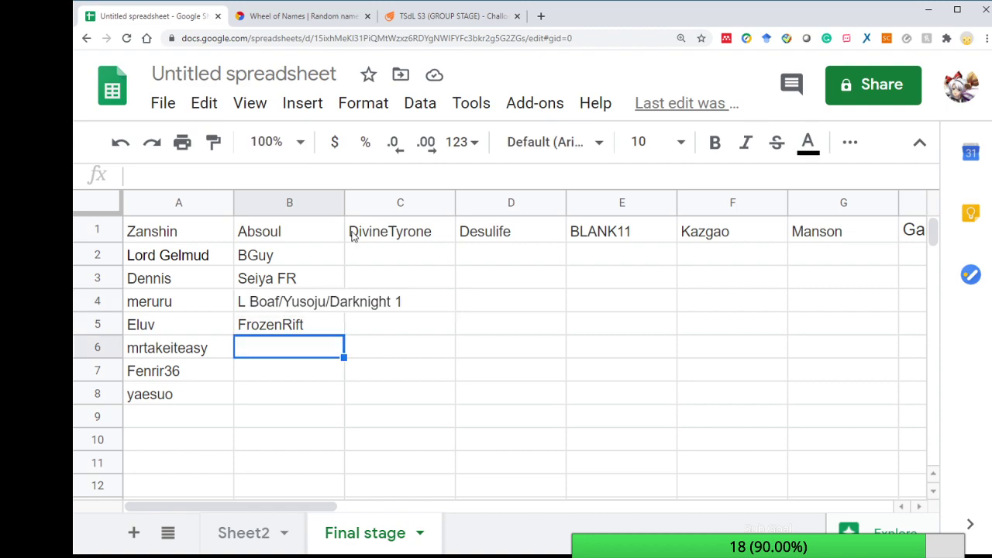
pyautogui.click(328, 11)
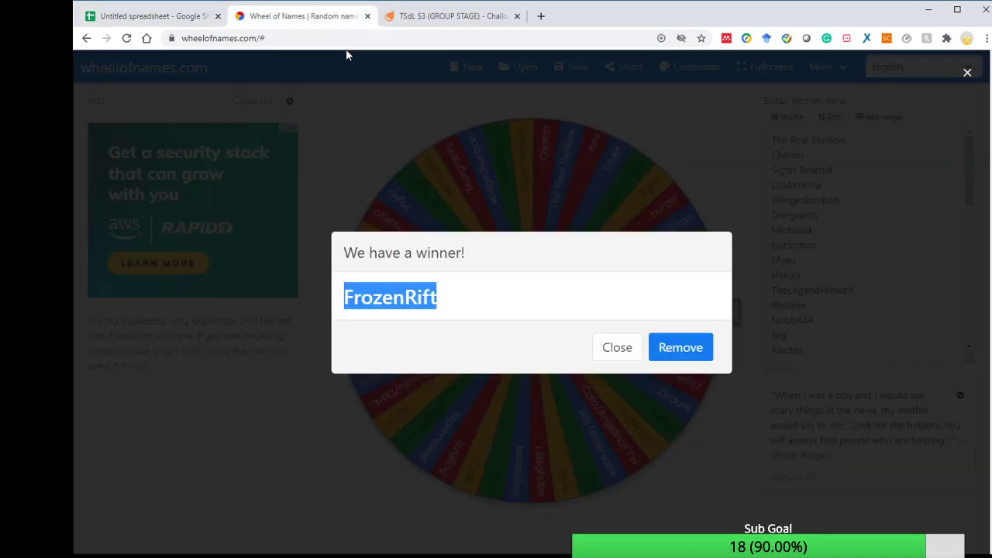
pyautogui.click(678, 348)
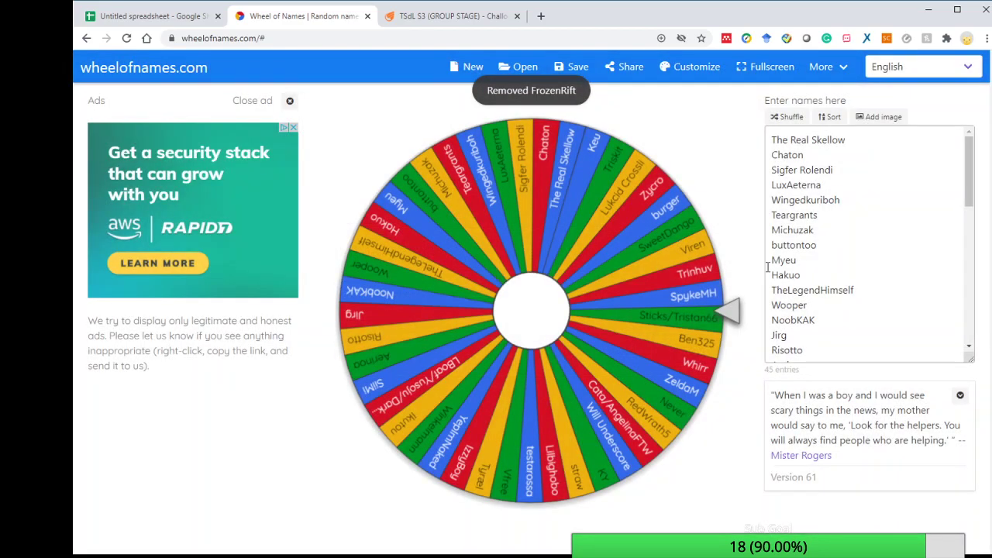
pyautogui.scroll(-3, 799, 267)
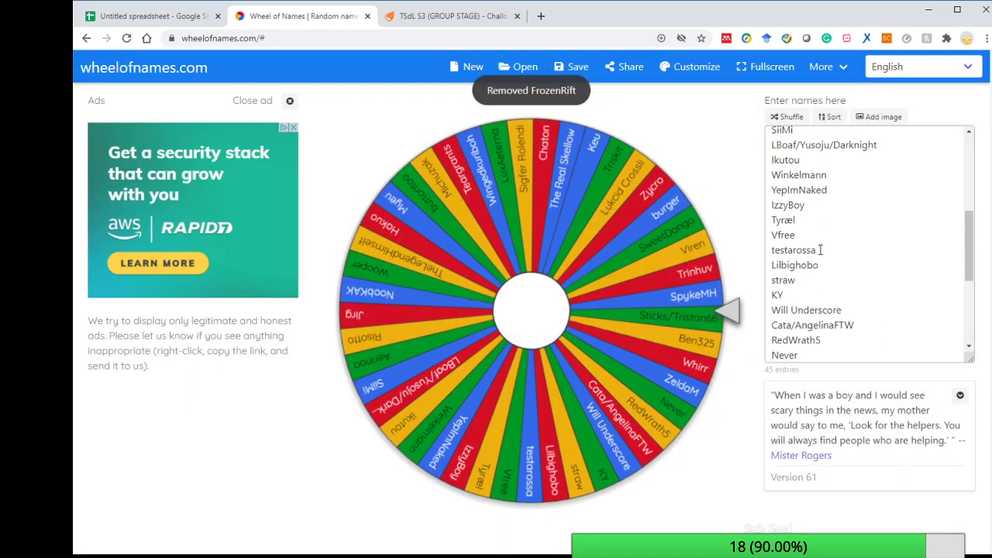
pyautogui.tripleClick(891, 144)
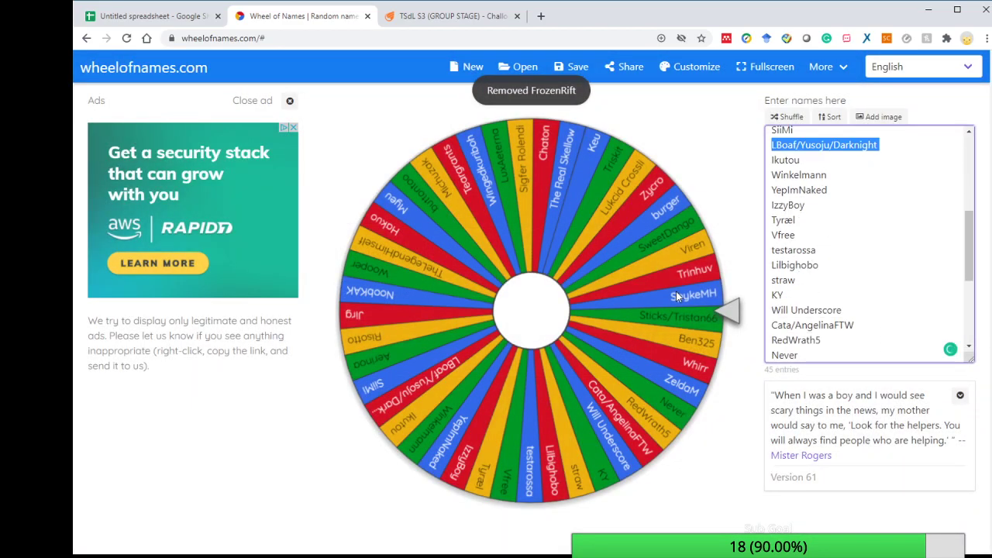
pyautogui.click(659, 334)
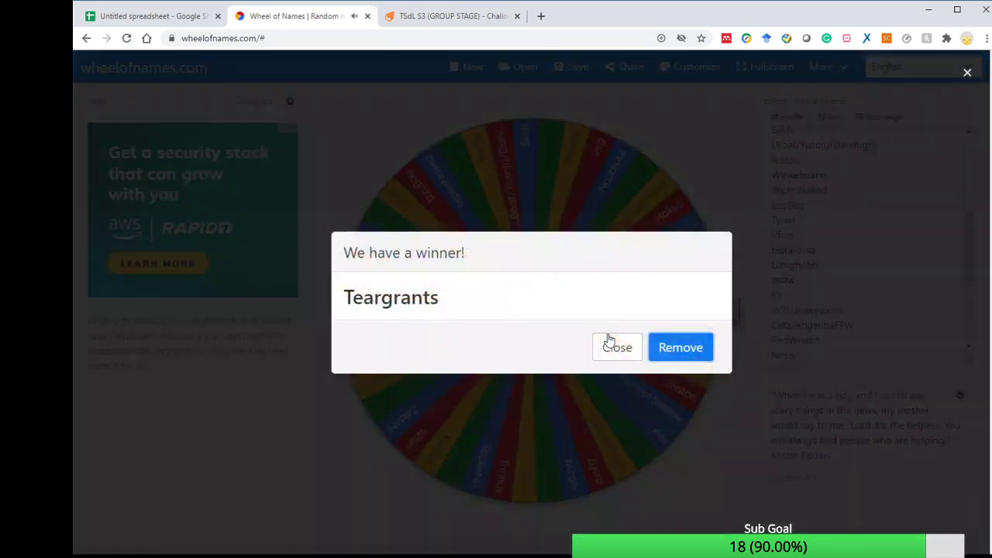
pyautogui.moveTo(446, 291); pyautogui.dragTo(365, 299)
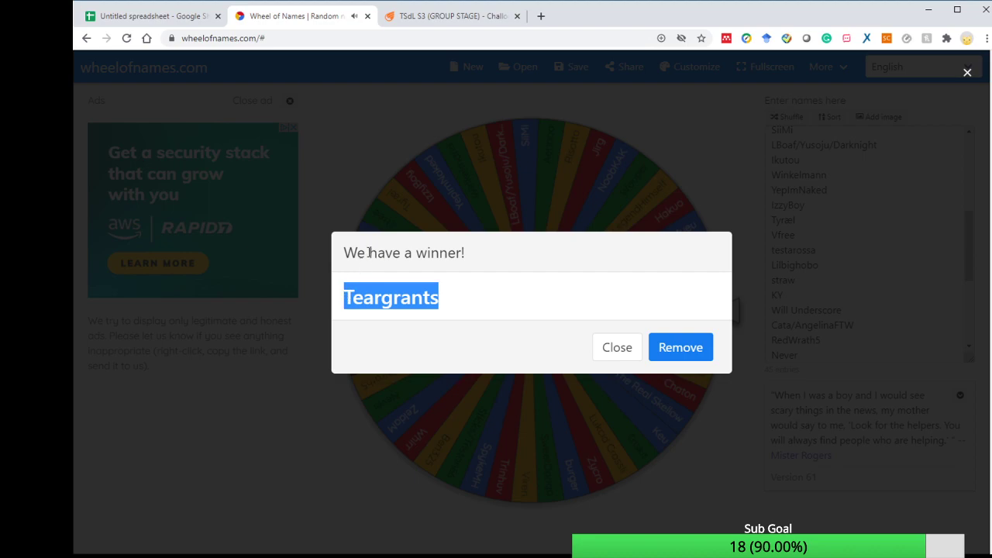
pyautogui.click(164, 27)
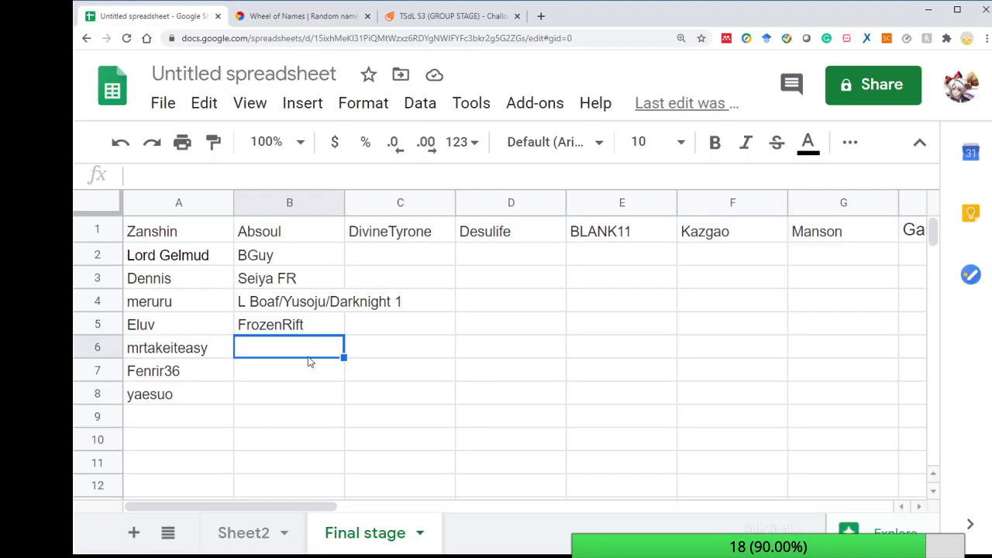
pyautogui.write('Teargrants')
pyautogui.press('Return')
pyautogui.click(342, 17)
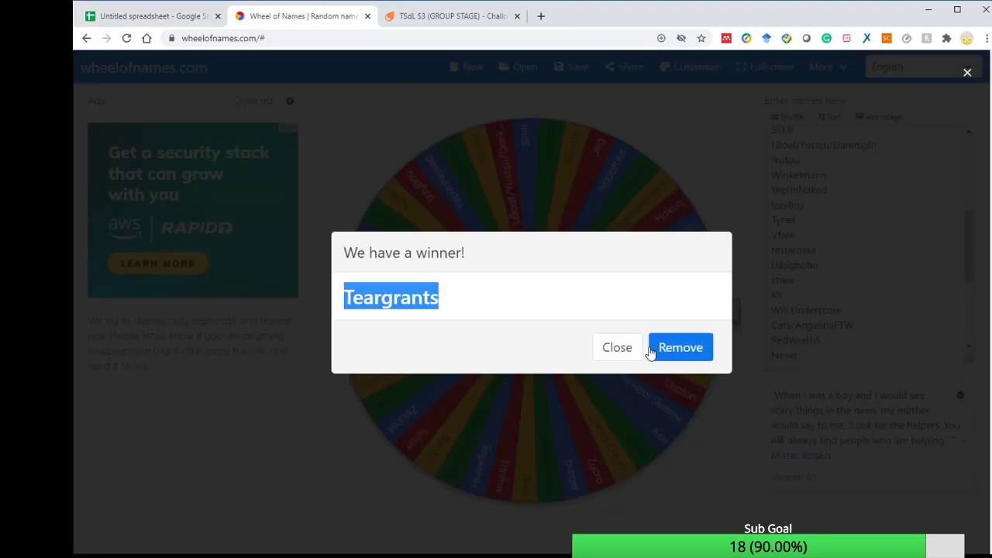
pyautogui.click(674, 348)
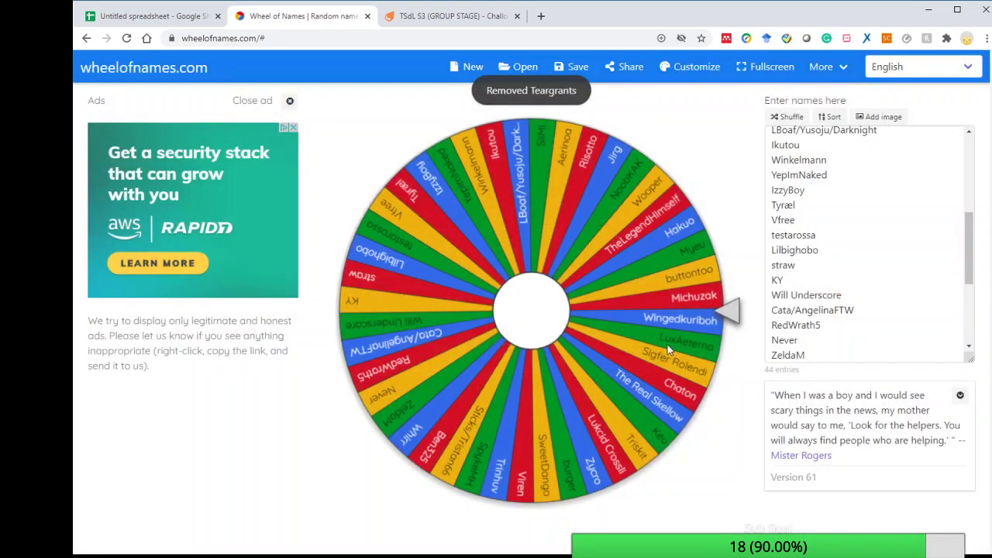
# Spin again, put winner Hakuo into B7, and remove it from the wheel
pyautogui.click(632, 265)
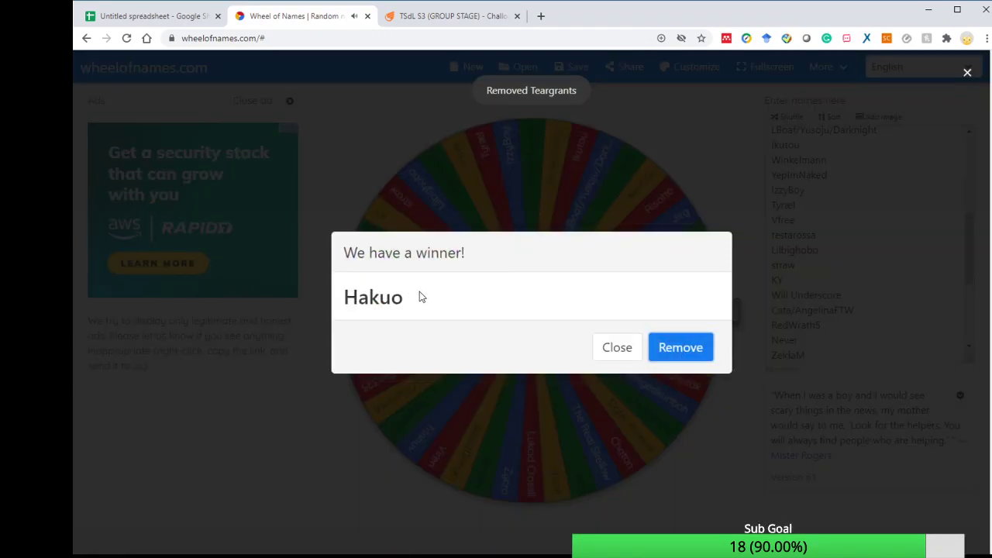
pyautogui.moveTo(421, 297); pyautogui.dragTo(347, 298)
pyautogui.hotkey('ctrl', 'c')
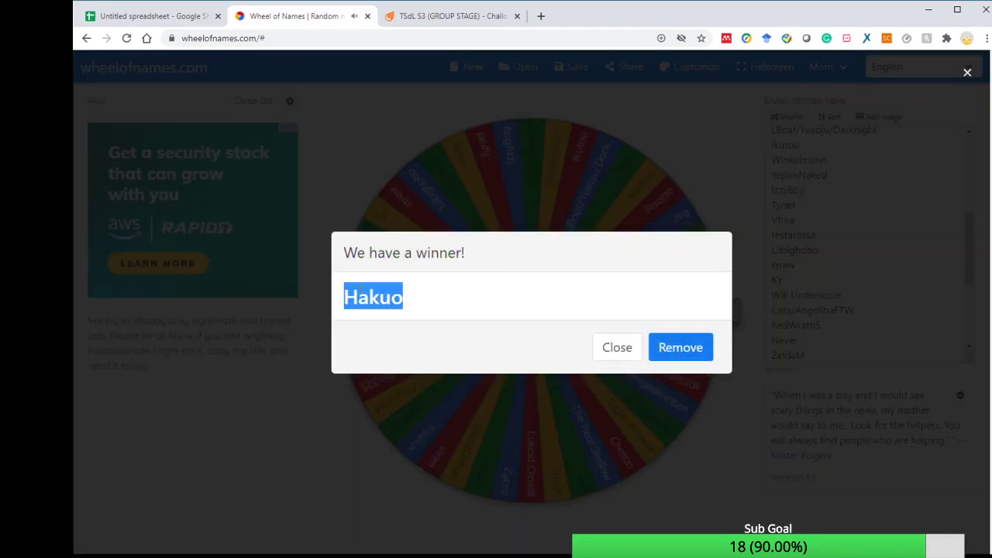
pyautogui.click(186, 17)
pyautogui.hotkey('ctrl', 'v')
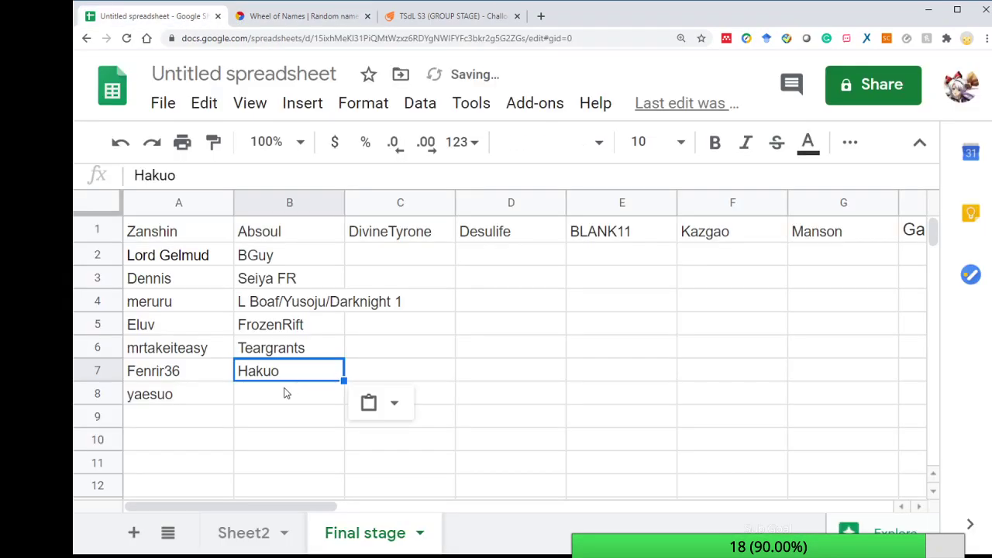
pyautogui.click(284, 392)
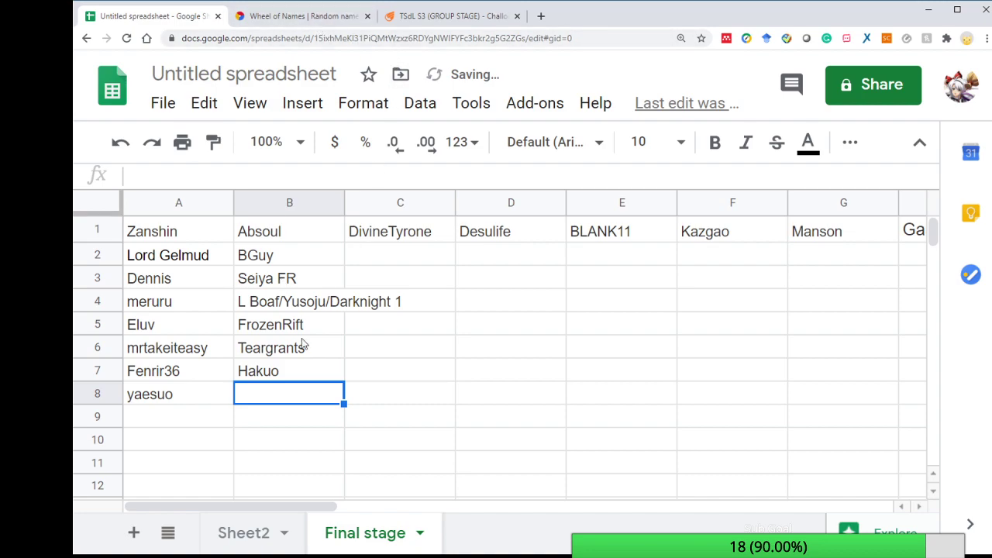
pyautogui.click(299, 378)
pyautogui.doubleClick(302, 378)
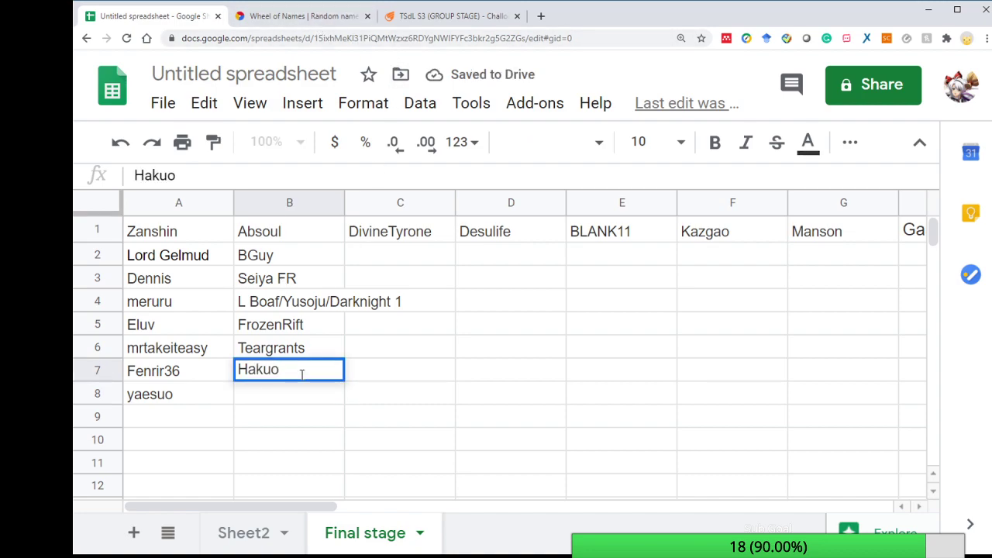
pyautogui.click(301, 398)
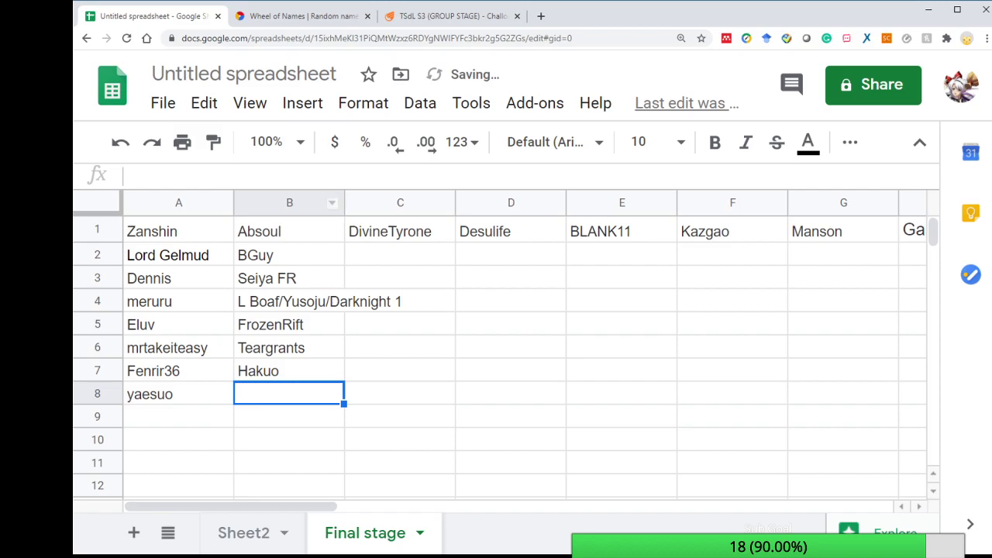
pyautogui.click(291, 11)
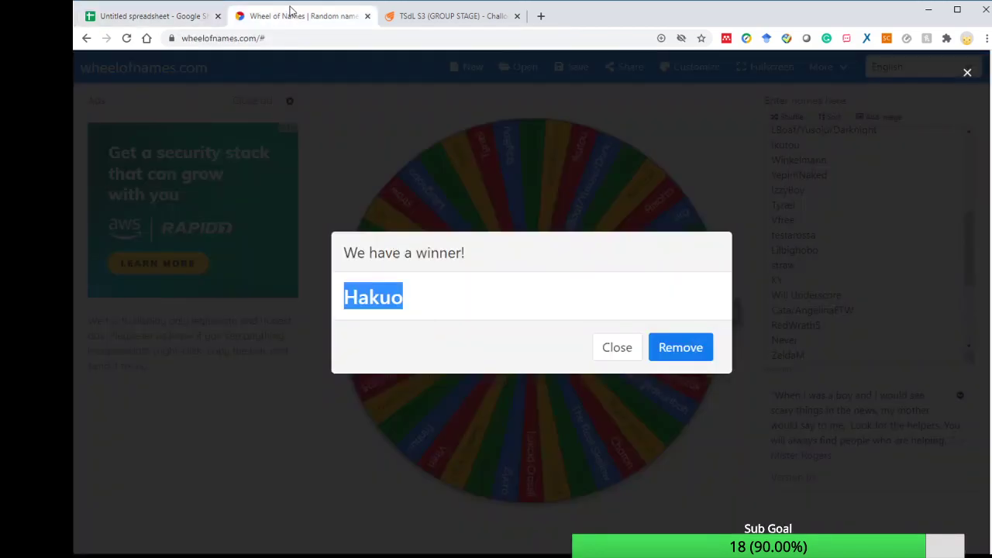
pyautogui.click(680, 347)
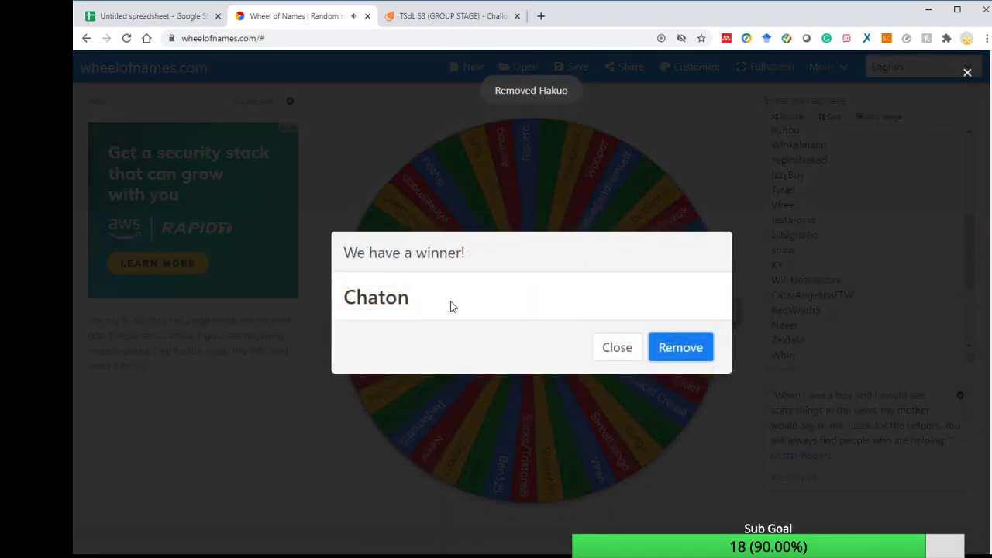
# Paste the next winner, Chaton, into B8 and select C2 for the next team
pyautogui.moveTo(445, 306); pyautogui.dragTo(364, 299)
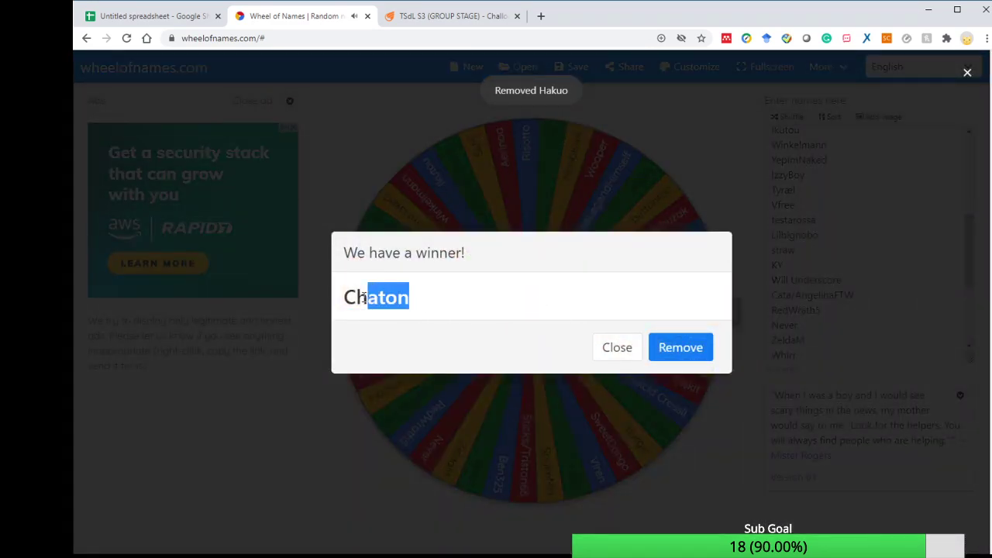
pyautogui.click(179, 20)
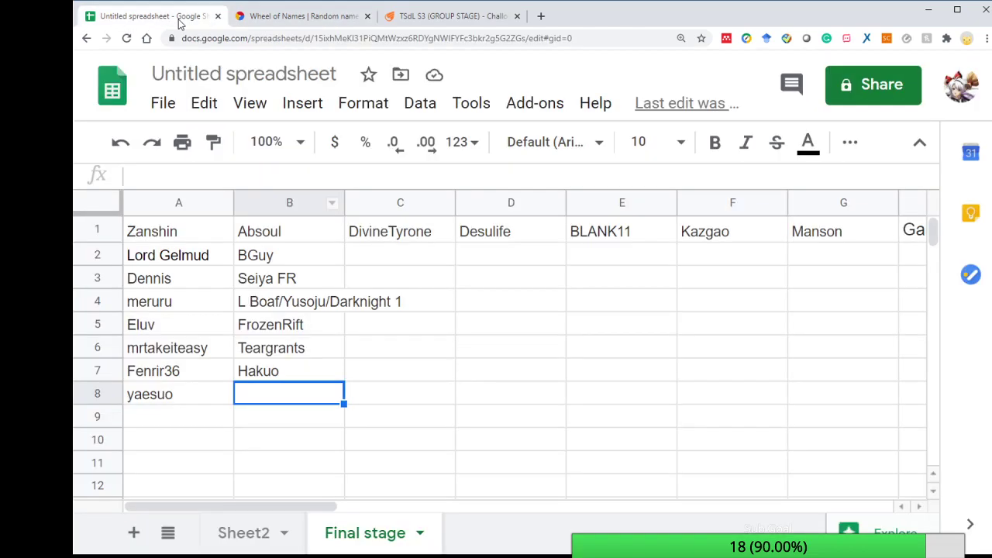
pyautogui.write('Chaton')
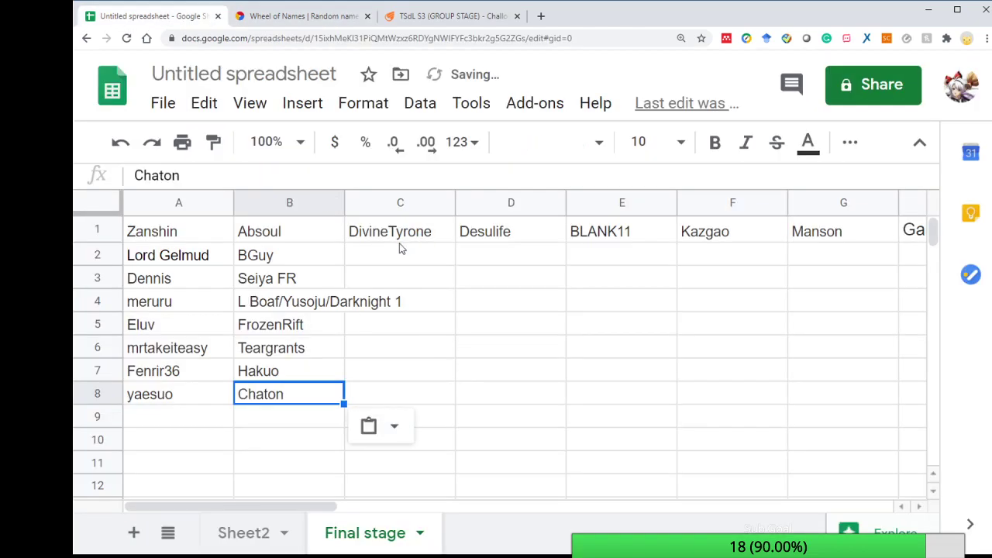
pyautogui.click(405, 267)
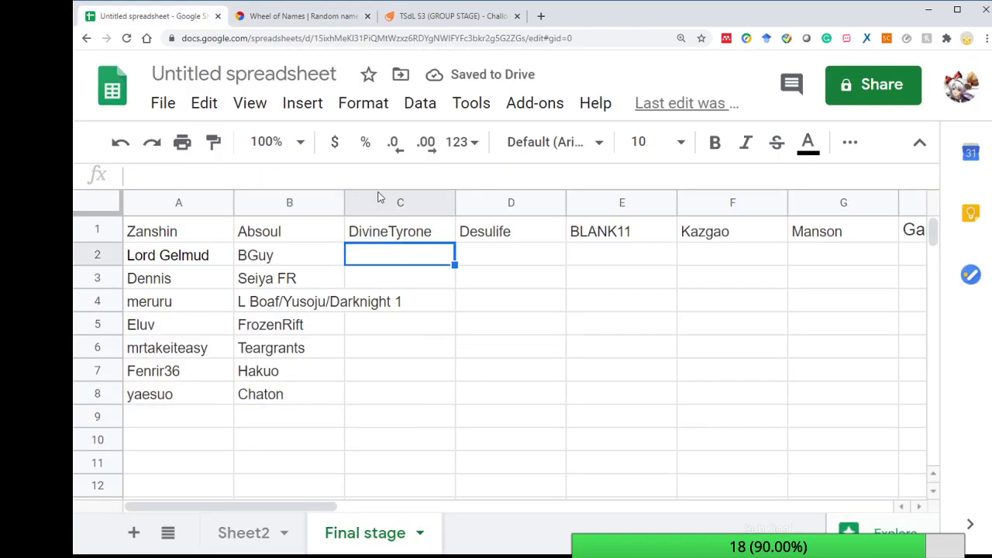
pyautogui.click(304, 18)
# Remove Chaton, spin, put winner Wingedkuriboh into C2, and remove it from the wheel
pyautogui.click(689, 350)
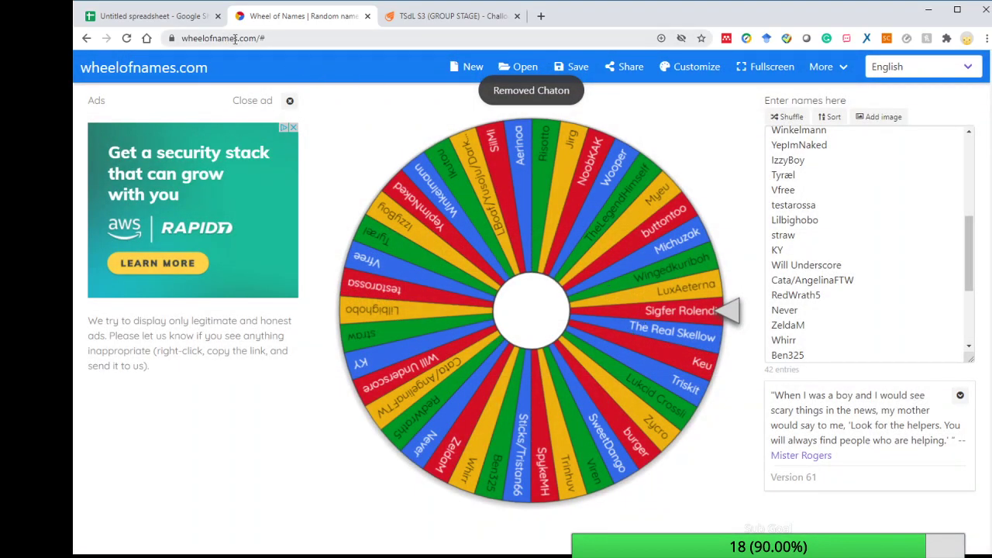
pyautogui.click(630, 356)
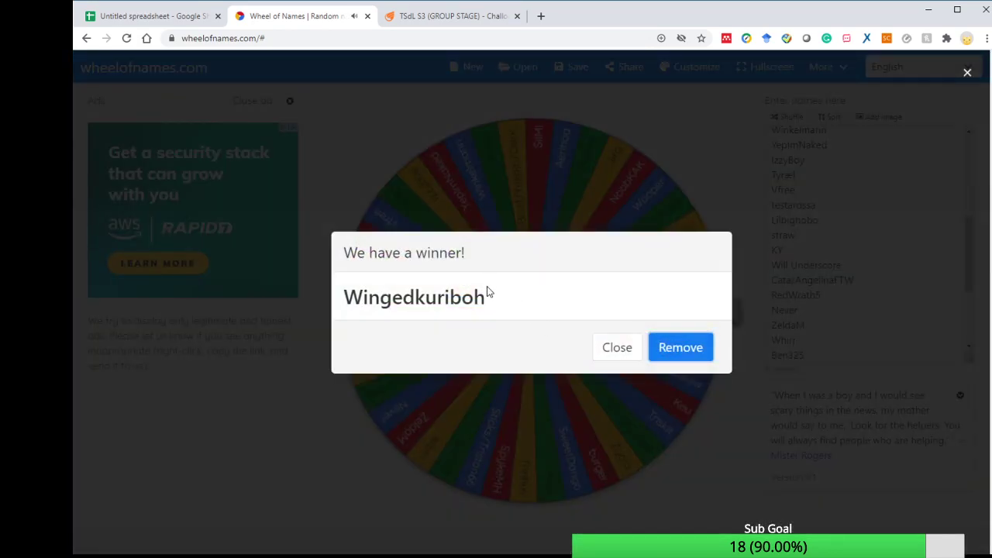
pyautogui.moveTo(489, 292); pyautogui.dragTo(350, 294)
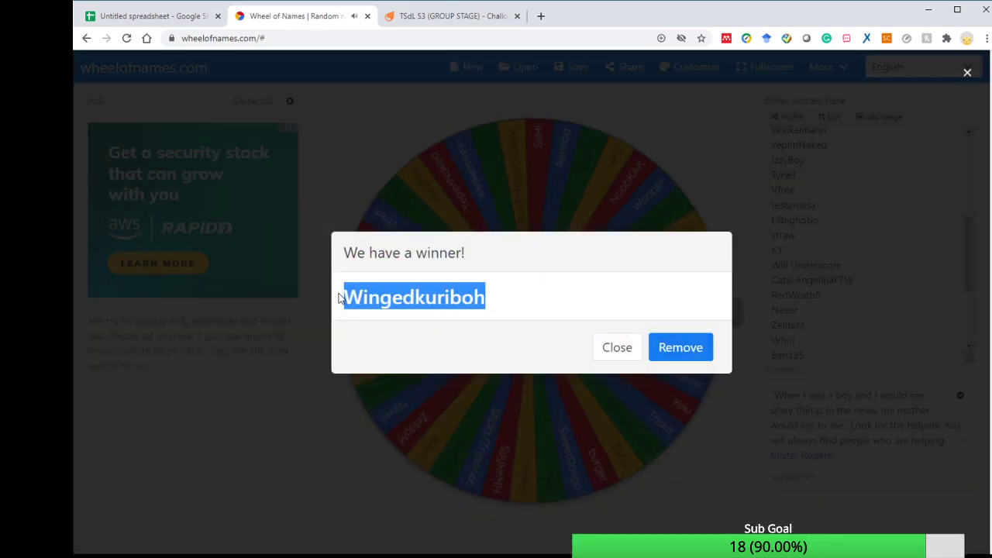
pyautogui.click(169, 17)
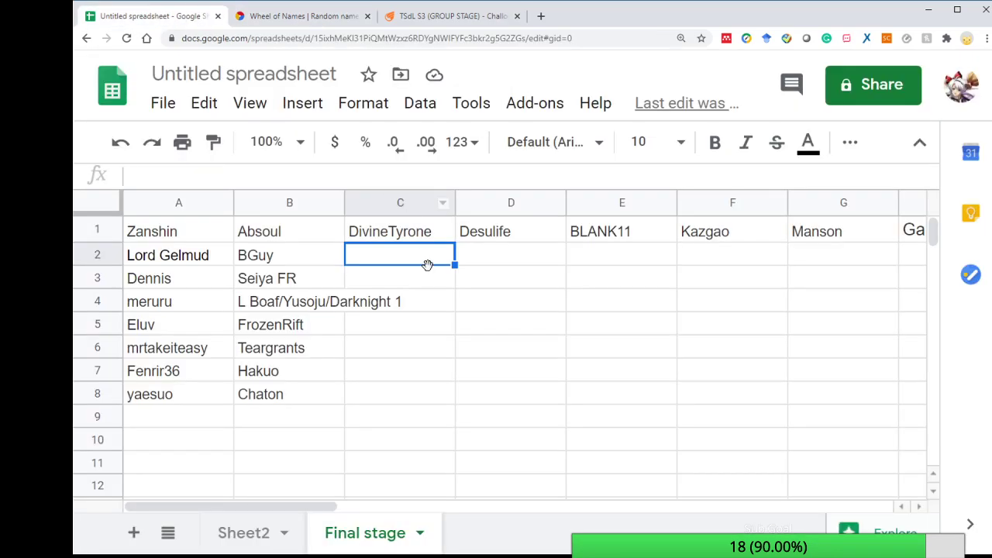
pyautogui.write('Wingedkuriboh')
pyautogui.press('Return')
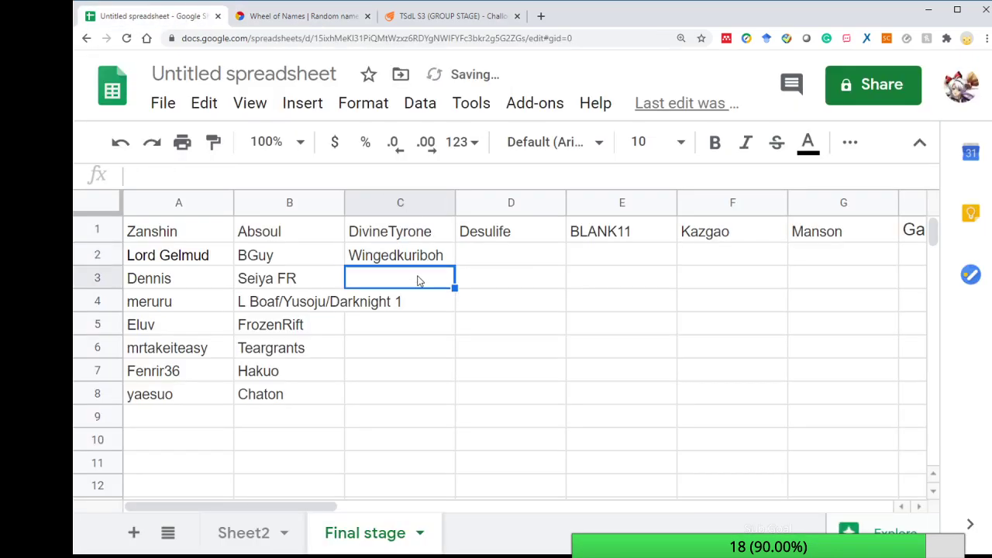
pyautogui.click(302, 17)
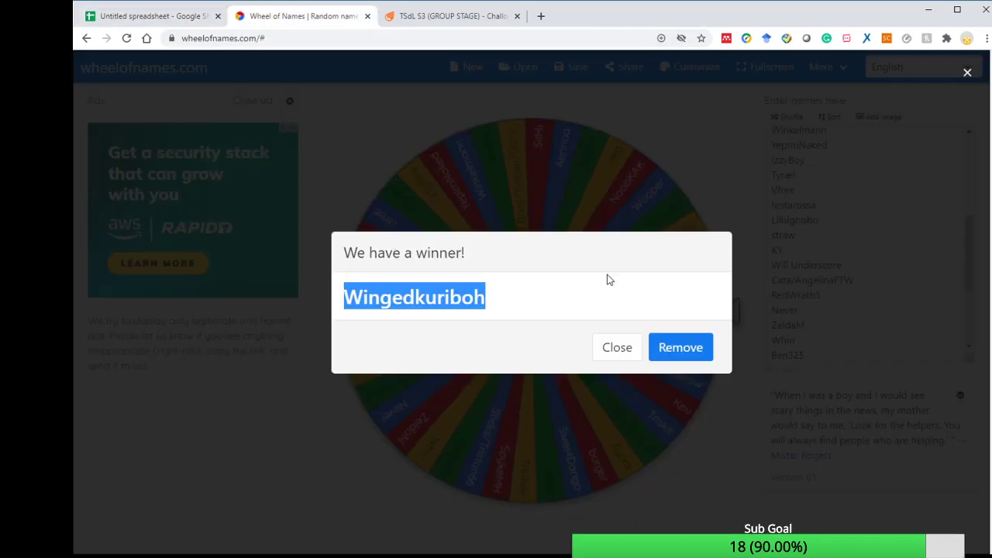
pyautogui.click(681, 348)
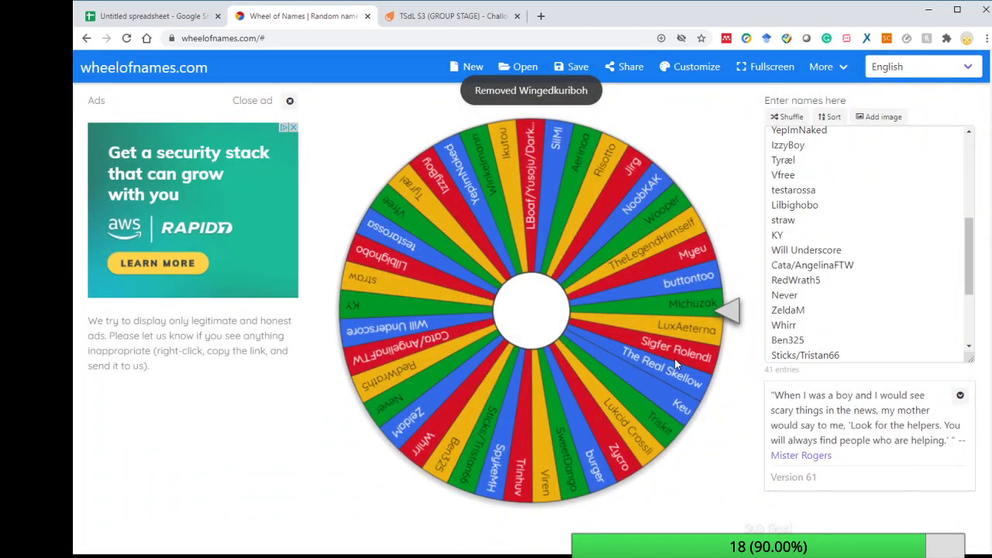
# Spin, copy winner Never into C3, and remove it from the wheel
pyautogui.click(675, 358)
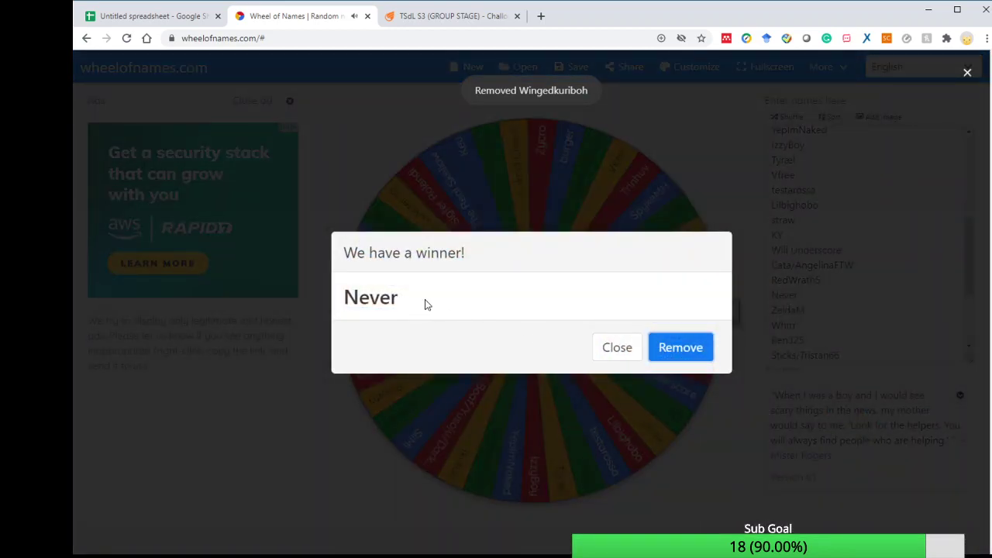
pyautogui.moveTo(425, 305); pyautogui.dragTo(345, 298)
pyautogui.hotkey('ctrl', 'c')
pyautogui.click(184, 14)
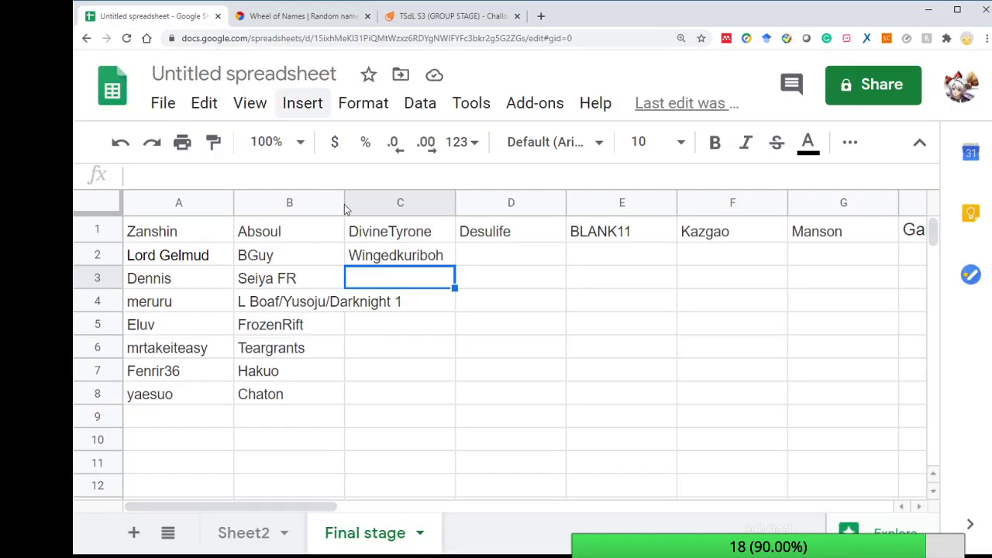
pyautogui.hotkey('ctrl', 'v')
pyautogui.click(423, 298)
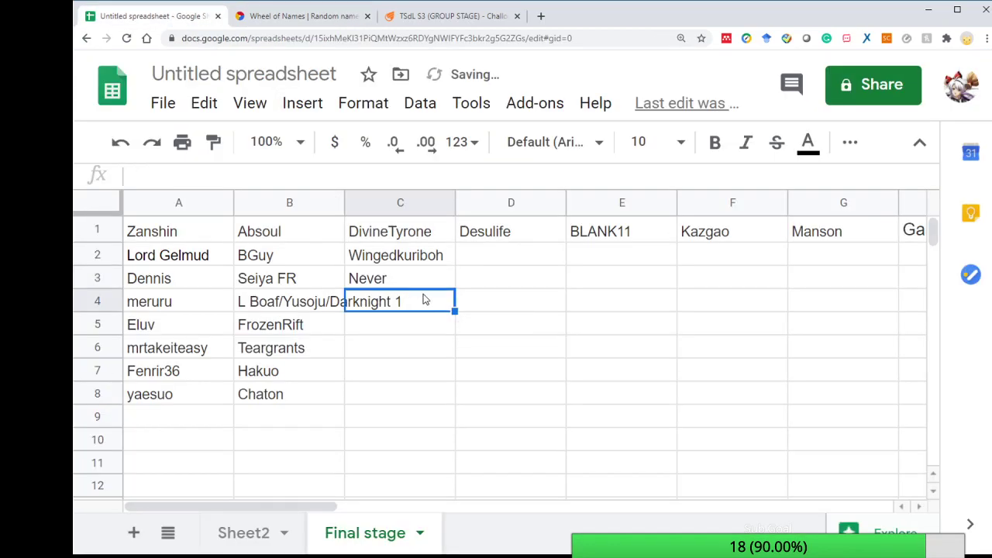
pyautogui.click(331, 19)
pyautogui.click(674, 349)
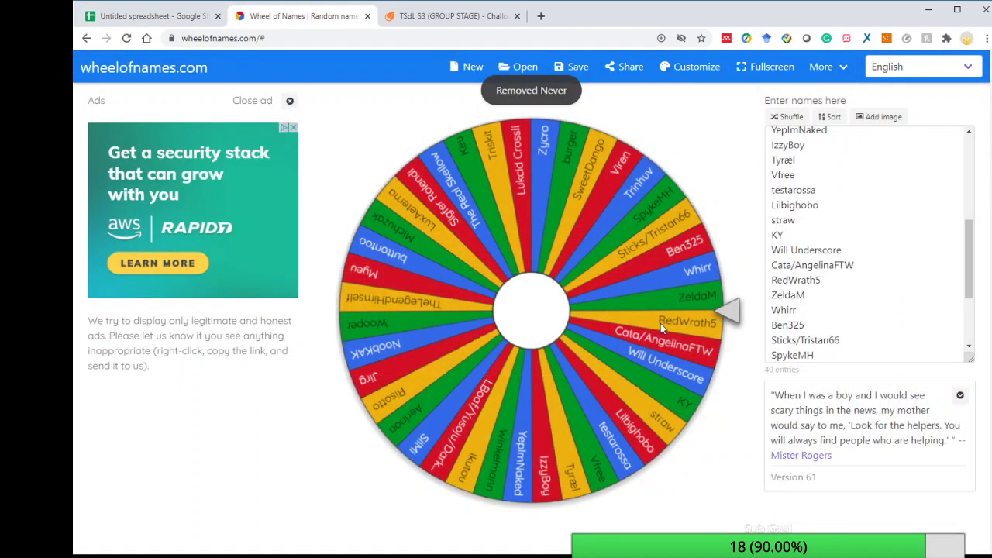
pyautogui.click(660, 323)
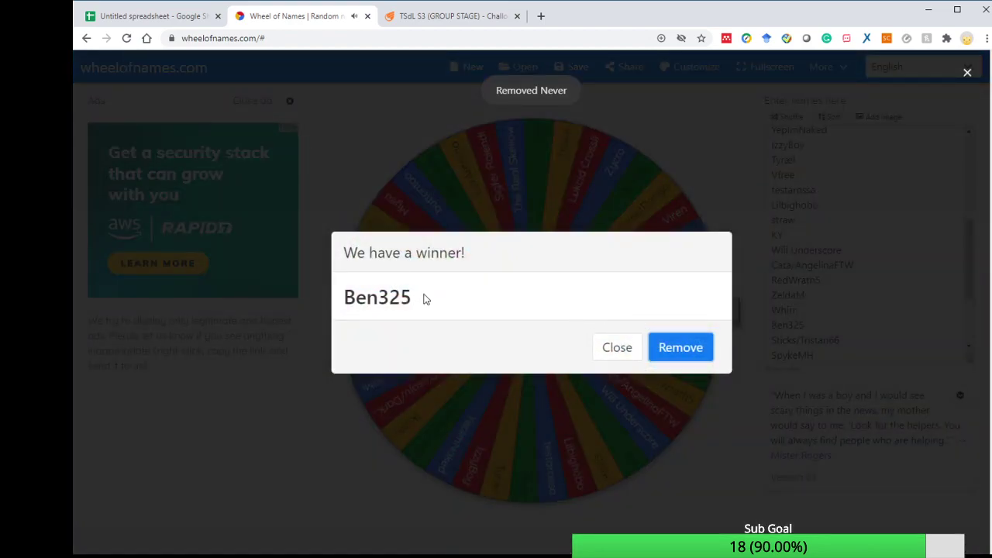
pyautogui.moveTo(425, 299); pyautogui.dragTo(338, 302)
pyautogui.click(172, 18)
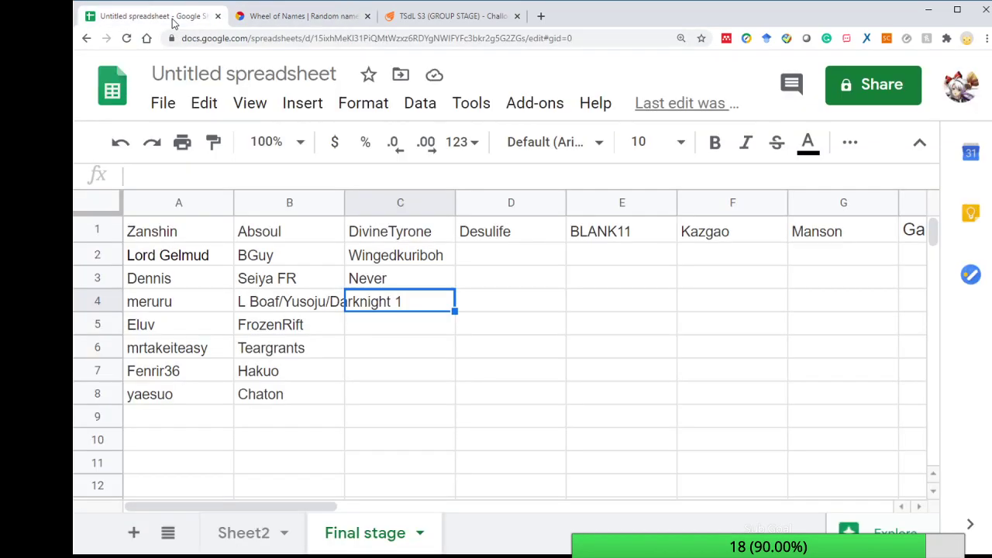
pyautogui.click(415, 332)
pyautogui.click(412, 303)
pyautogui.hotkey('ctrl', 'v')
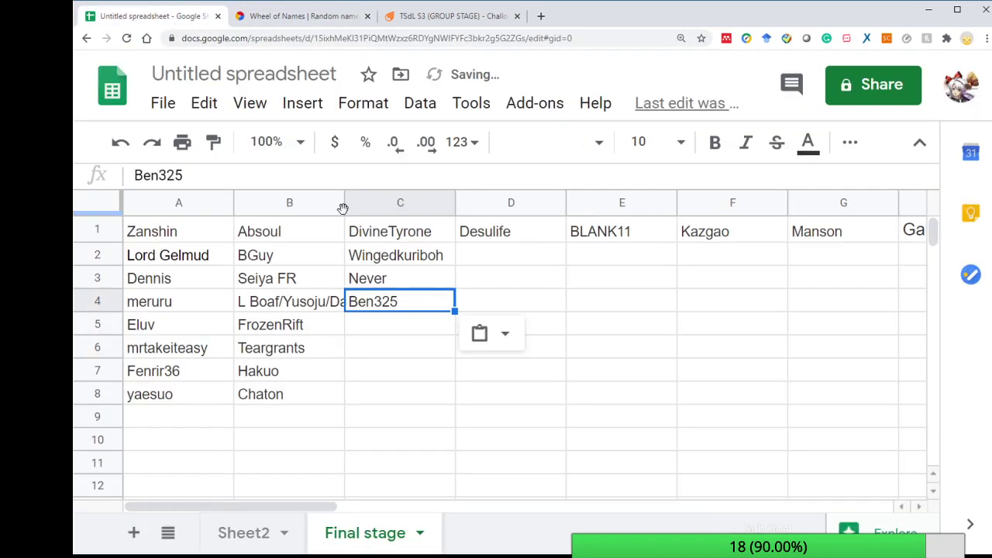
pyautogui.moveTo(342, 199); pyautogui.dragTo(368, 199)
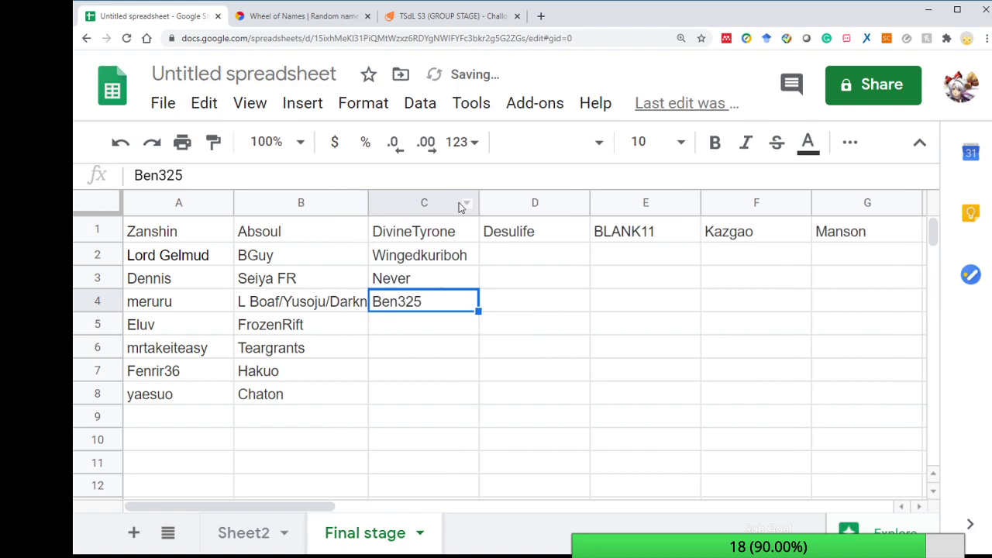
pyautogui.click(440, 323)
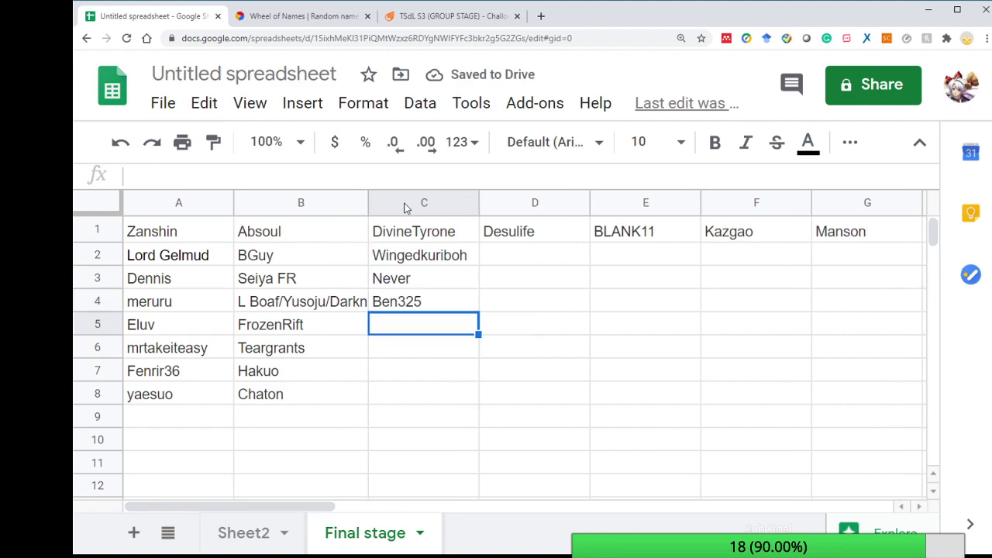
pyautogui.click(304, 16)
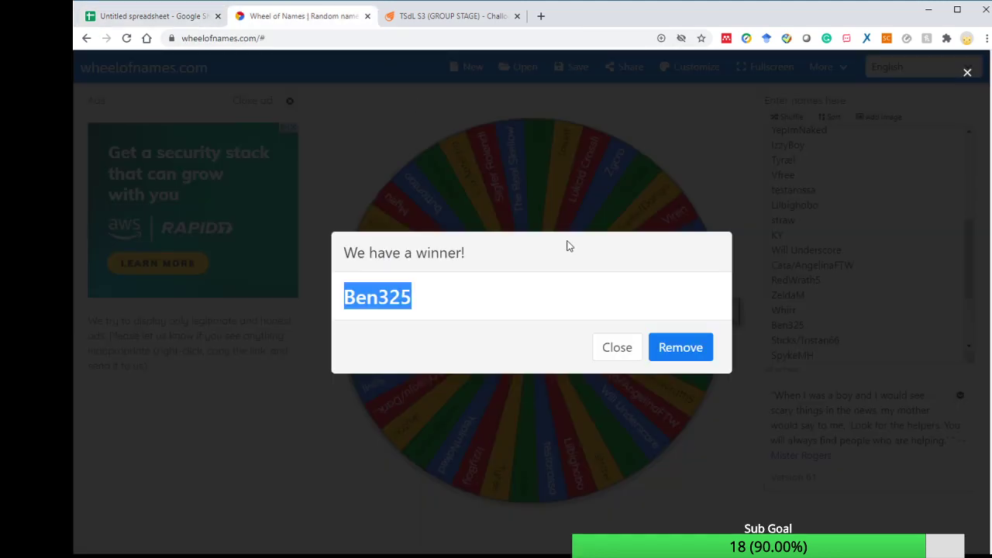
pyautogui.click(686, 353)
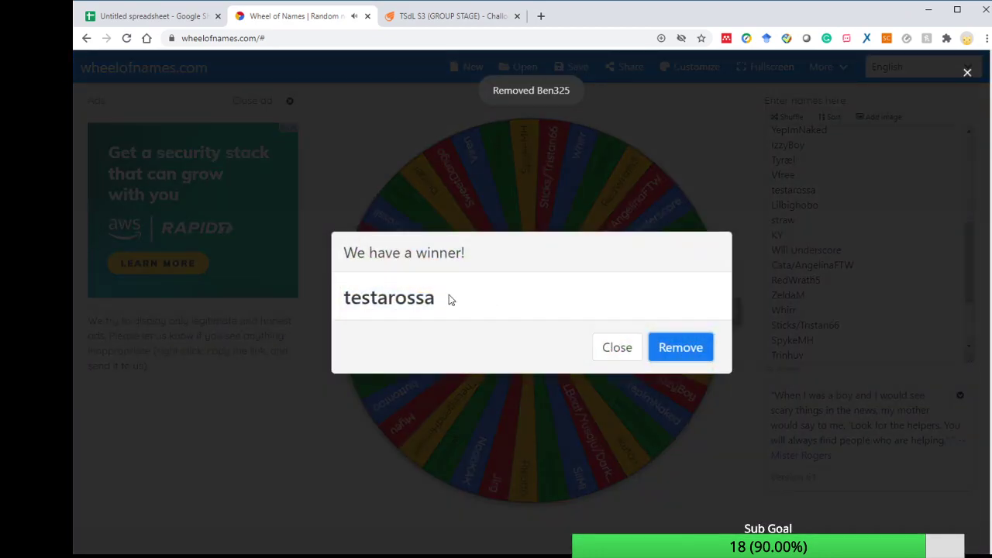
# Put the next winner, testarossa, into C5 and remove it from the wheel
pyautogui.moveTo(448, 300); pyautogui.dragTo(355, 297)
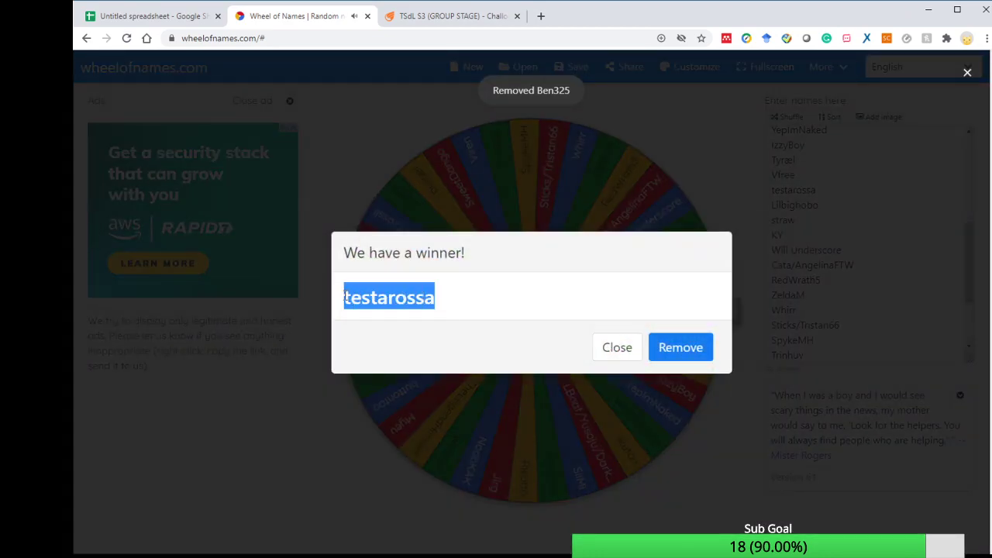
pyautogui.click(144, 17)
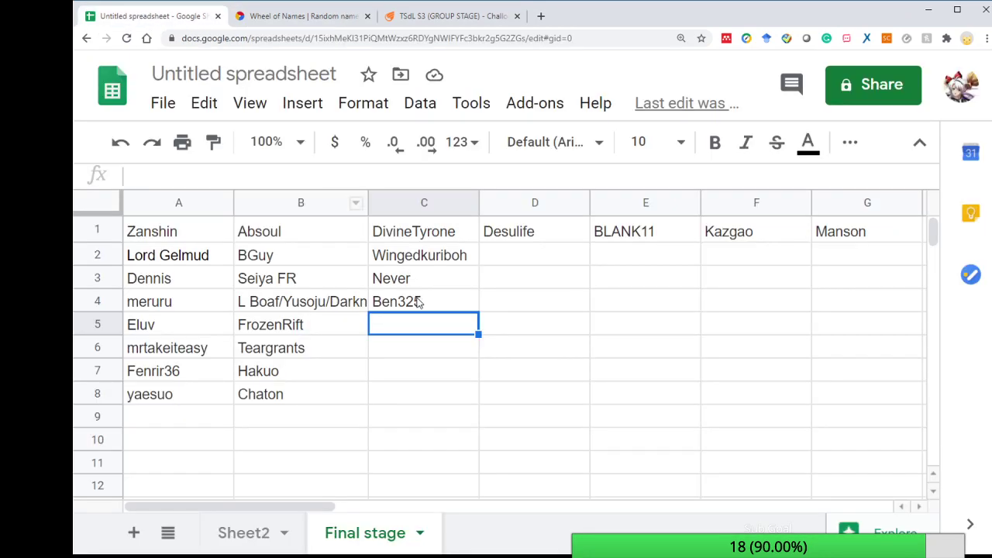
pyautogui.write('testarossa')
pyautogui.press('Return')
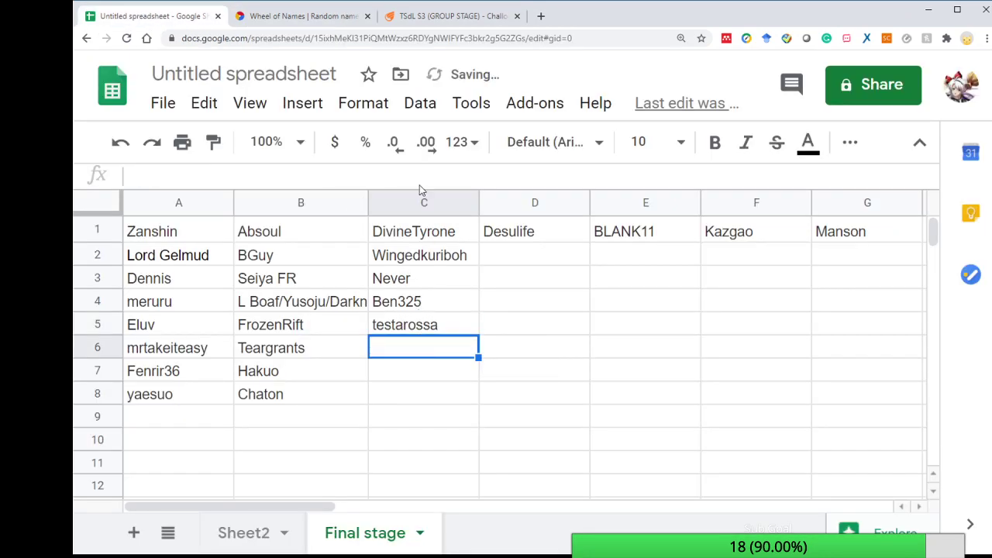
pyautogui.click(324, 15)
pyautogui.click(694, 349)
pyautogui.click(661, 292)
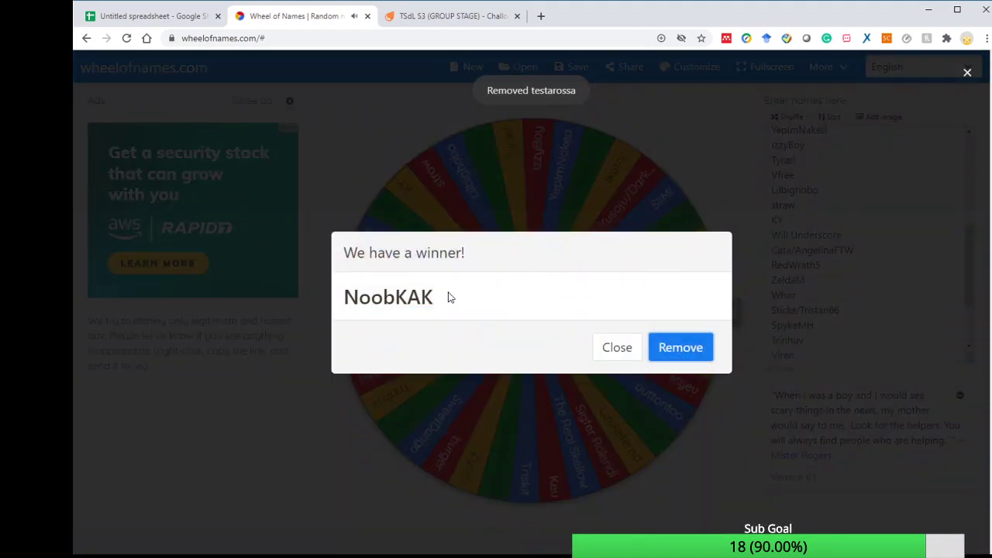
pyautogui.moveTo(448, 293); pyautogui.dragTo(354, 294)
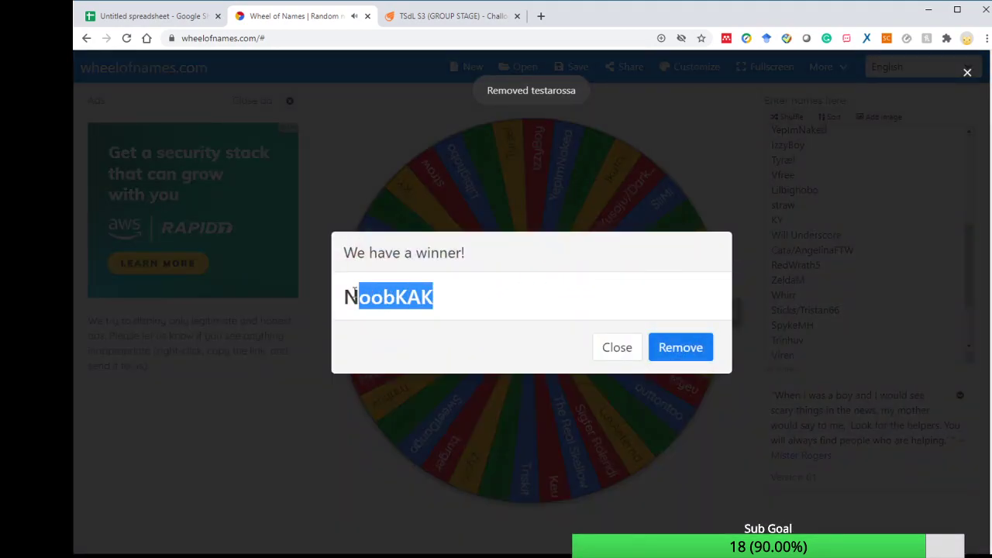
pyautogui.hotkey('ctrl', 'c')
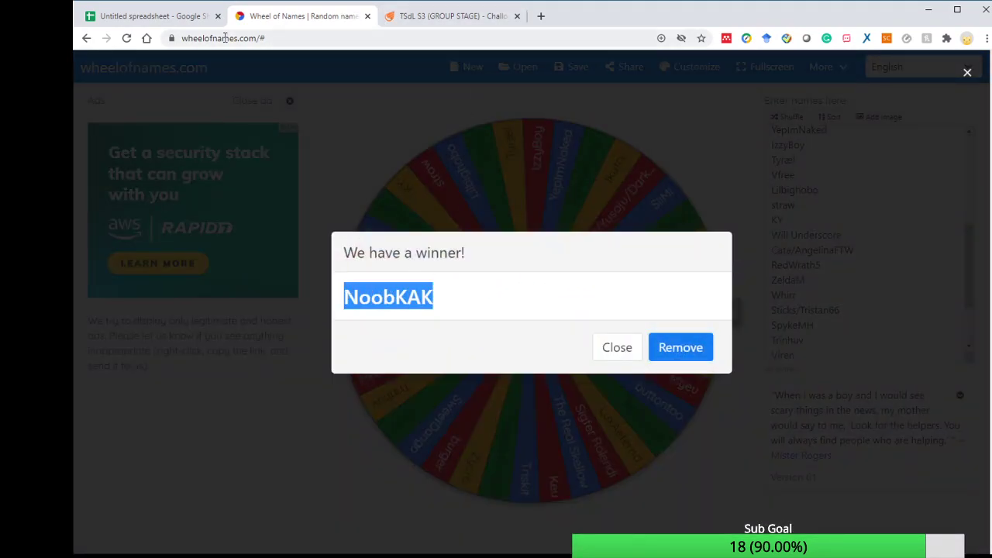
pyautogui.click(186, 25)
pyautogui.hotkey('ctrl', 'v')
pyautogui.click(438, 377)
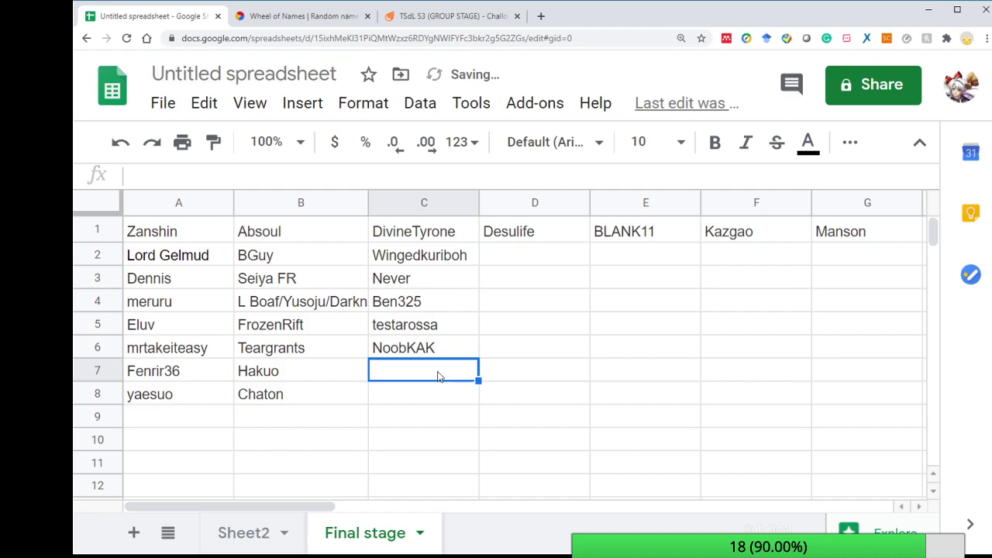
pyautogui.click(329, 17)
pyautogui.click(681, 348)
pyautogui.click(657, 314)
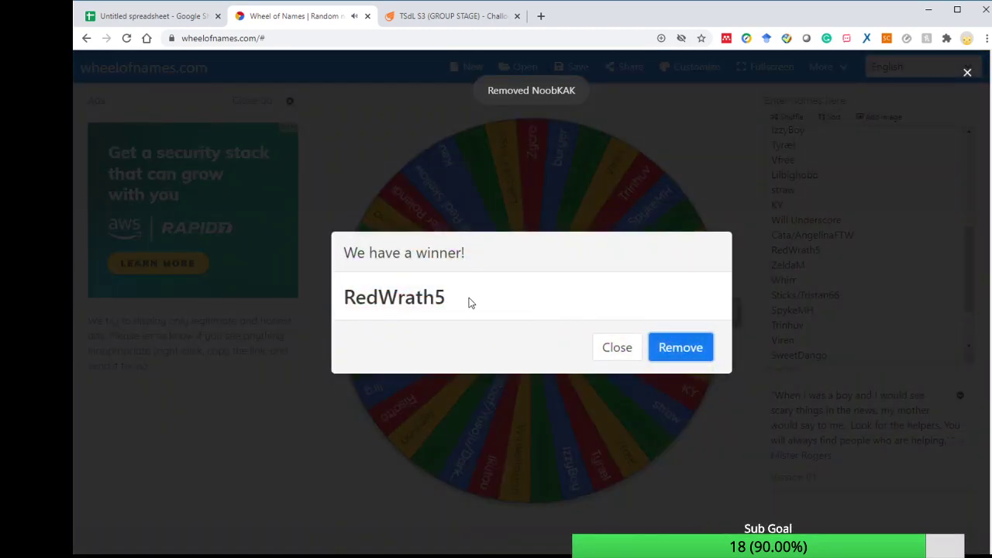
pyautogui.moveTo(465, 302); pyautogui.dragTo(379, 298)
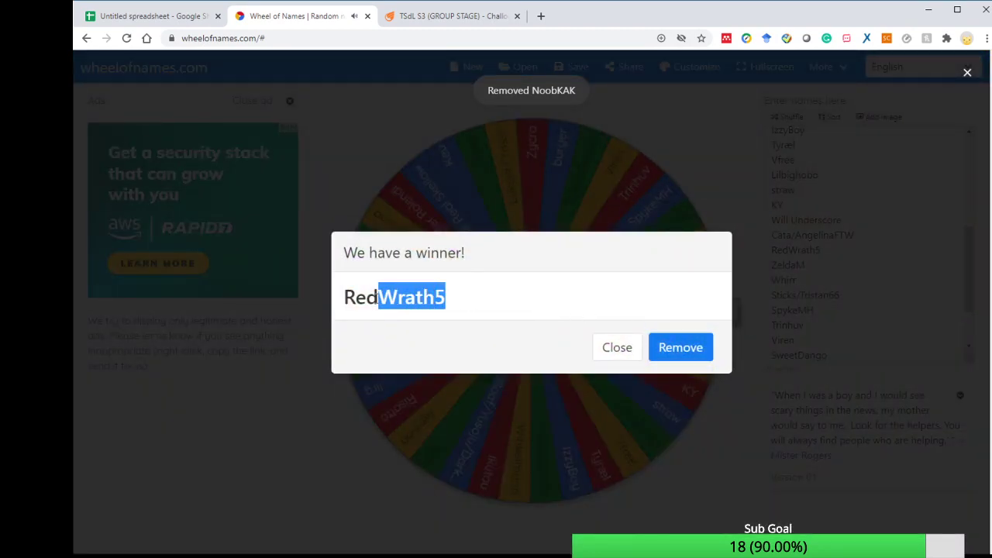
pyautogui.click(151, 16)
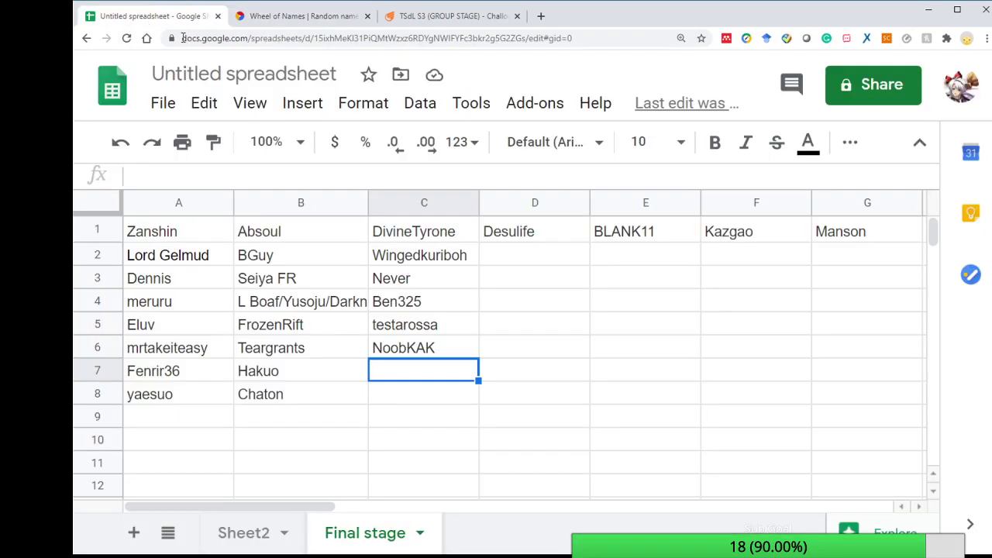
pyautogui.hotkey('ctrl', 'v')
pyautogui.press('Return')
pyautogui.click(303, 16)
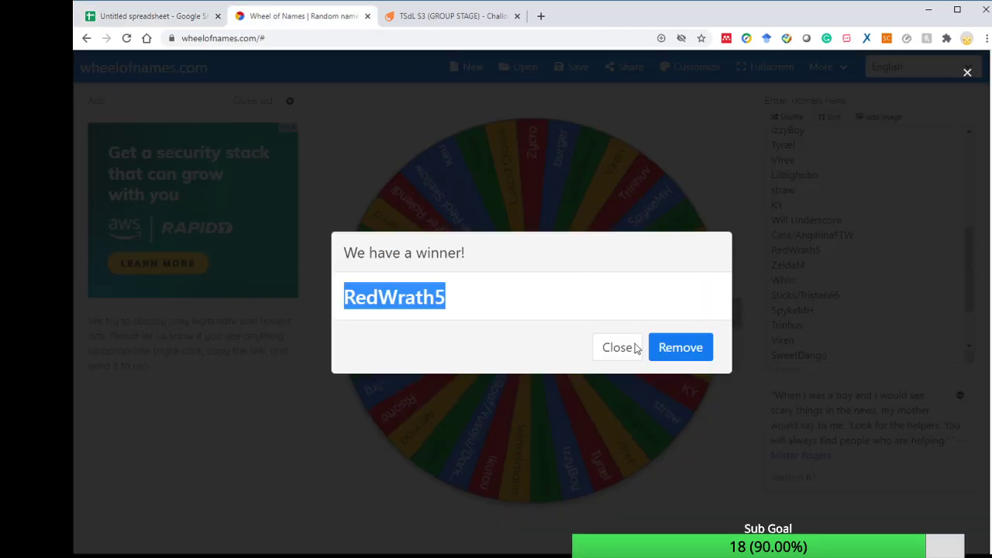
pyautogui.click(672, 351)
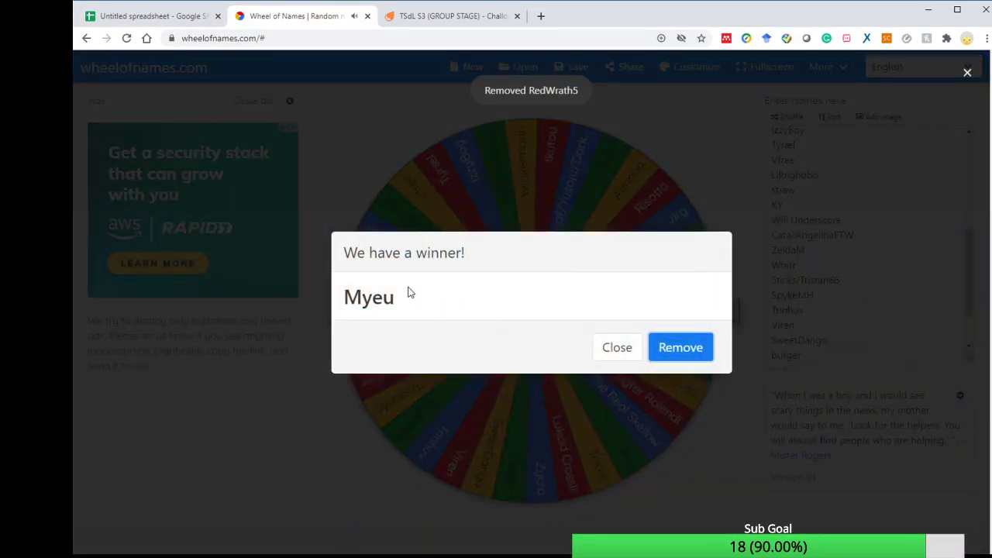
# Put winner Myeu into C8, remove it from the wheel, and spin for column D
pyautogui.moveTo(410, 292); pyautogui.dragTo(354, 299)
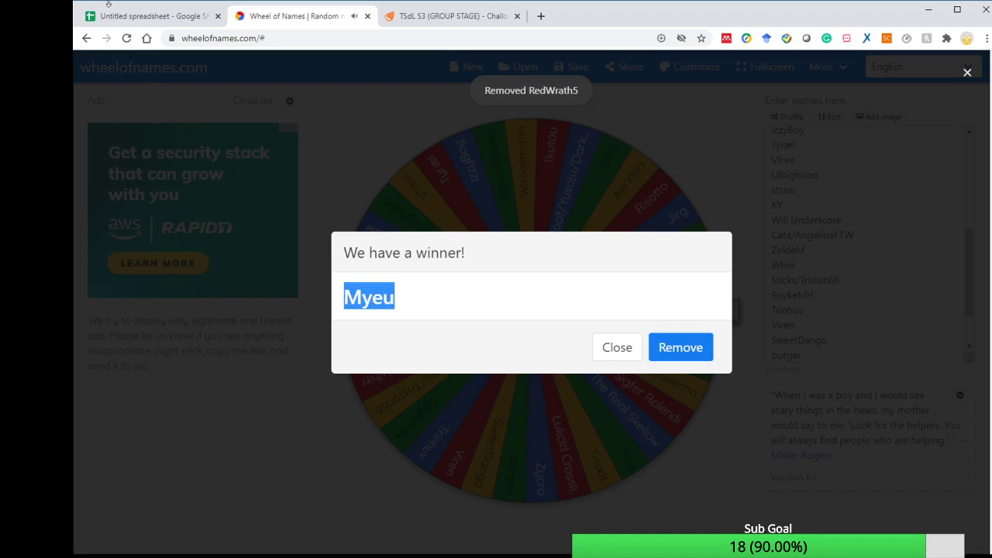
pyautogui.click(140, 17)
pyautogui.hotkey('ctrl', 'v')
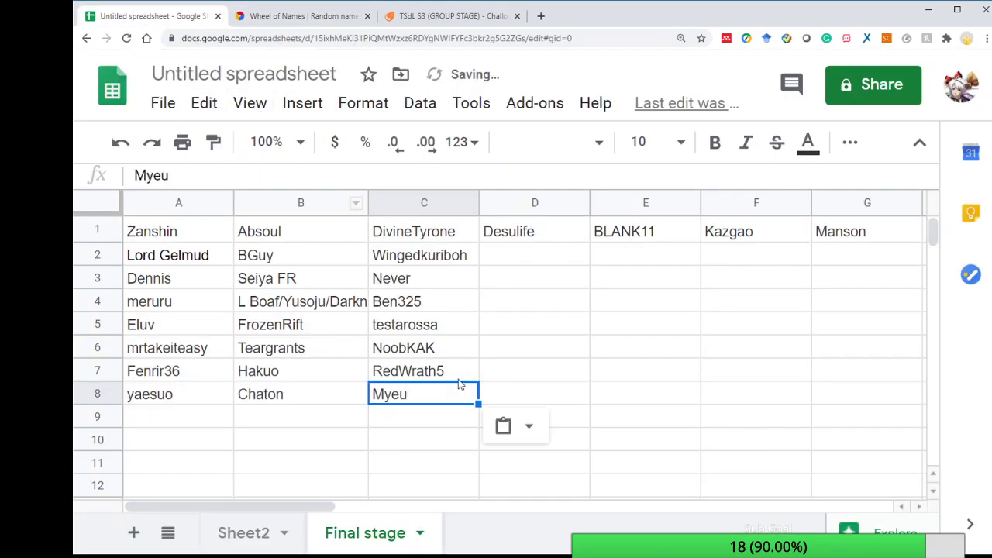
pyautogui.click(514, 256)
pyautogui.click(299, 16)
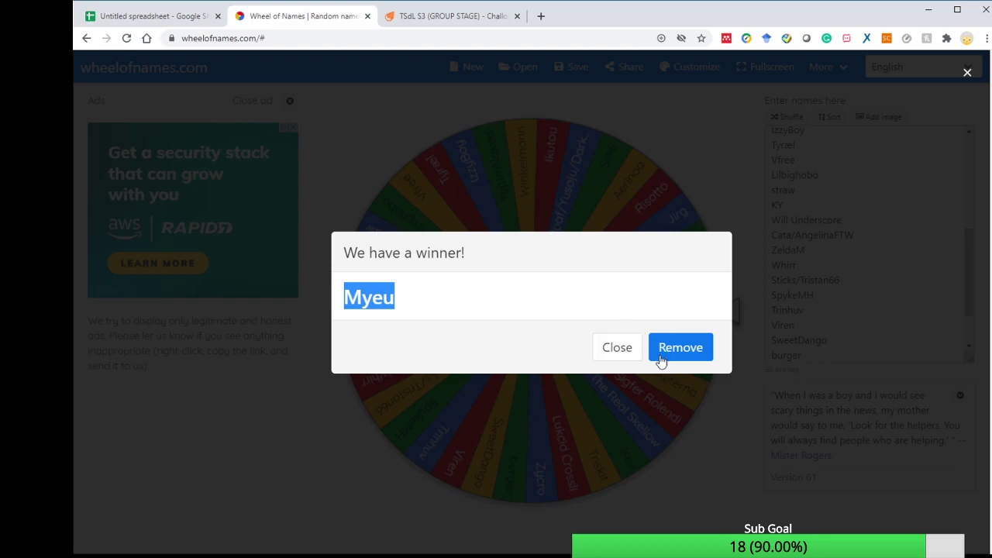
pyautogui.click(672, 347)
pyautogui.click(598, 250)
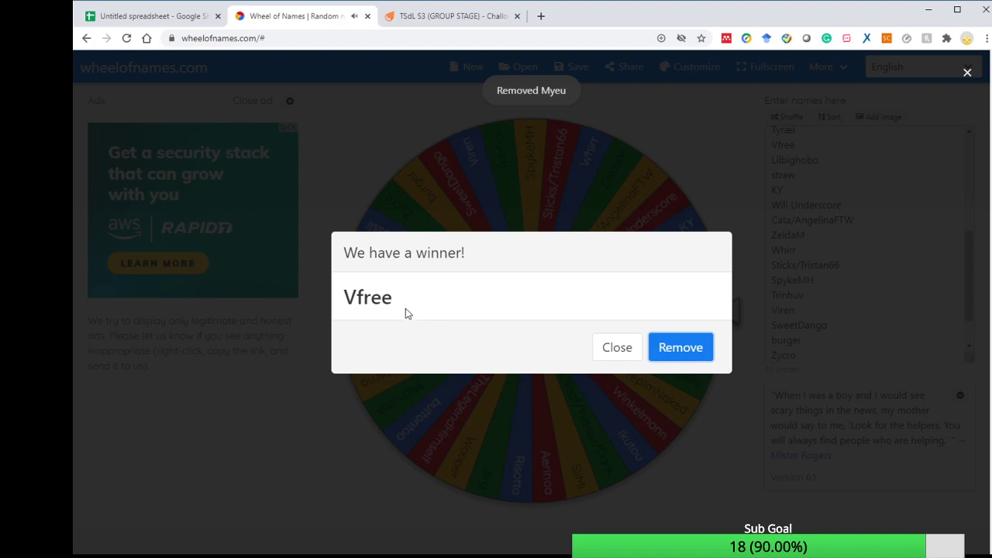
# Paste winner Vfree into D2 and remove it from the wheel
pyautogui.moveTo(406, 313); pyautogui.dragTo(327, 303)
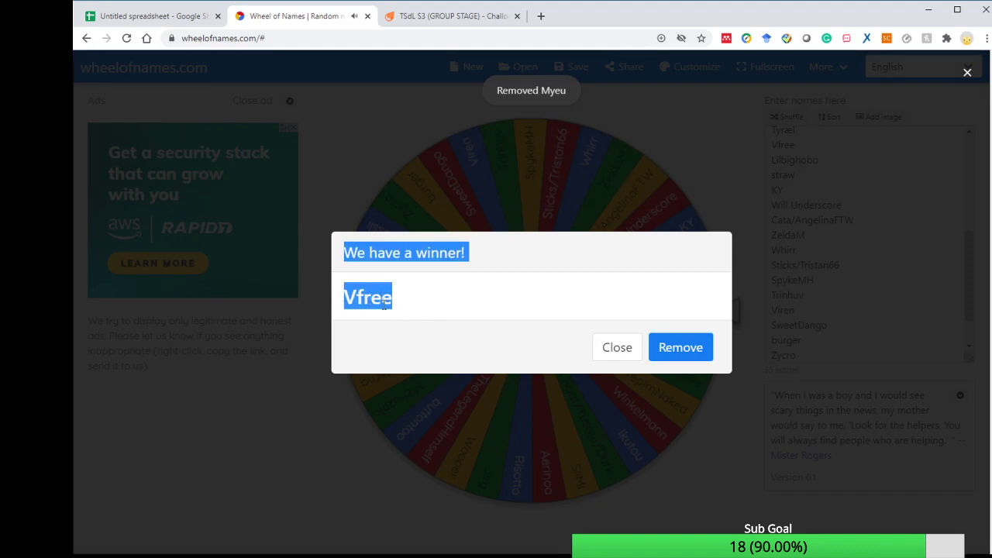
pyautogui.moveTo(406, 302); pyautogui.dragTo(360, 297)
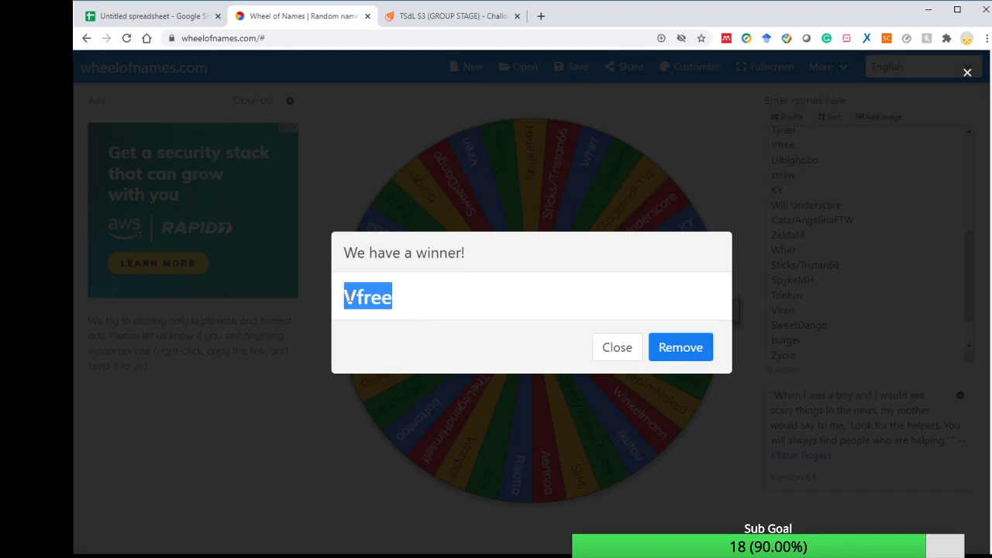
pyautogui.click(147, 16)
pyautogui.write('Vfree')
pyautogui.press('Return')
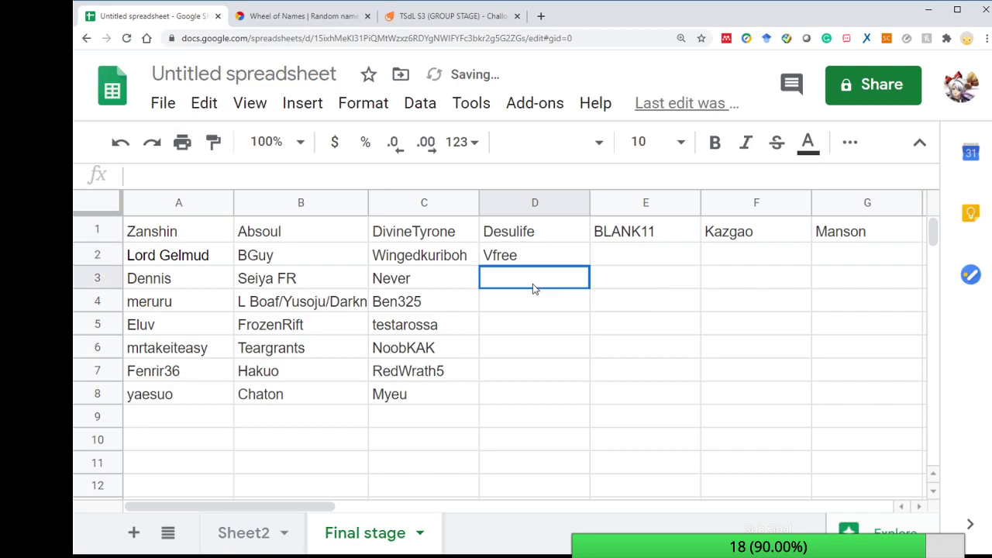
pyautogui.click(302, 16)
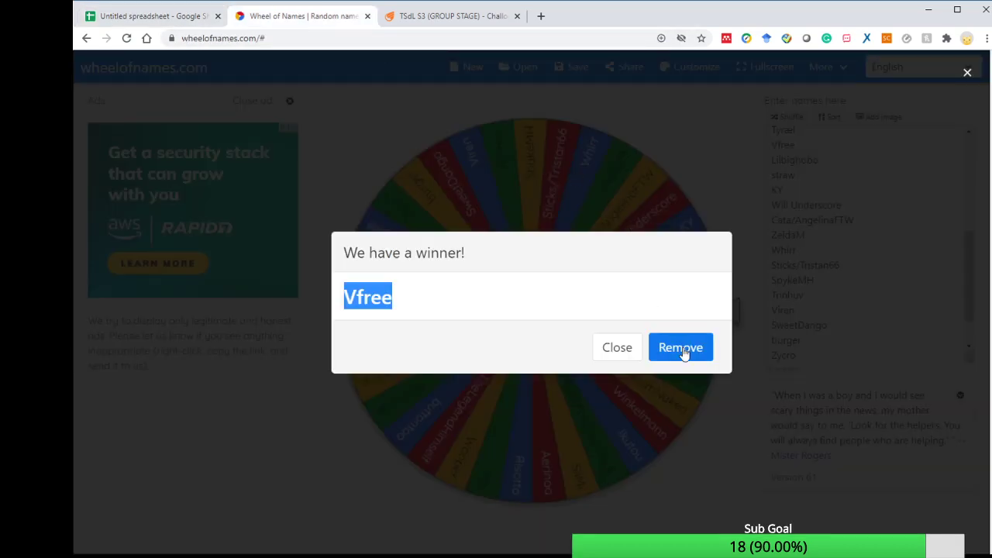
pyautogui.click(680, 348)
pyautogui.click(650, 292)
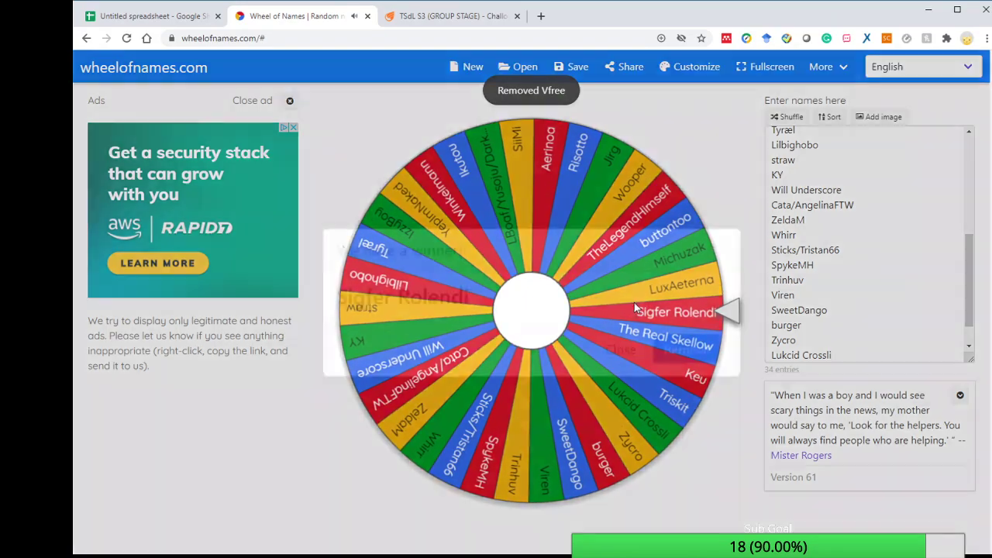
pyautogui.moveTo(471, 299); pyautogui.dragTo(355, 297)
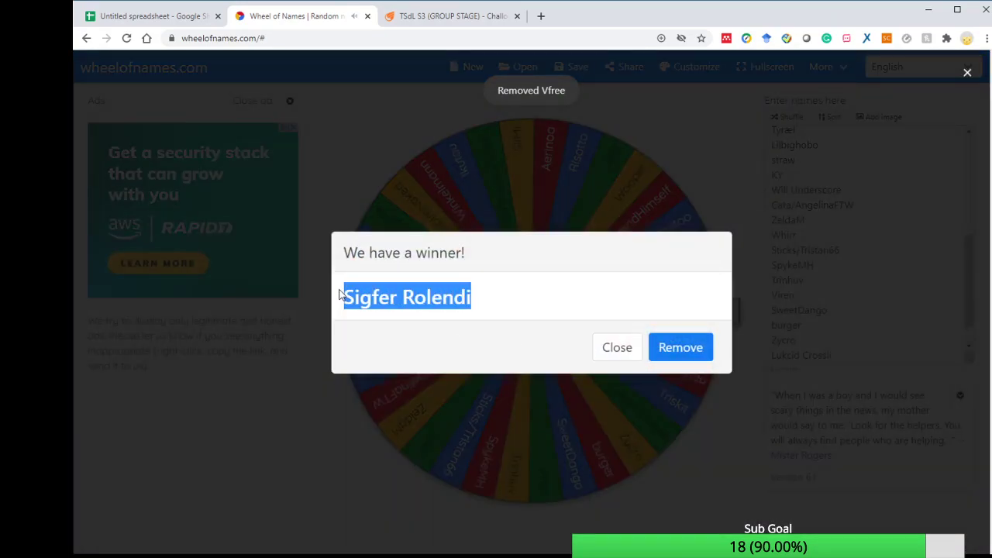
pyautogui.click(149, 21)
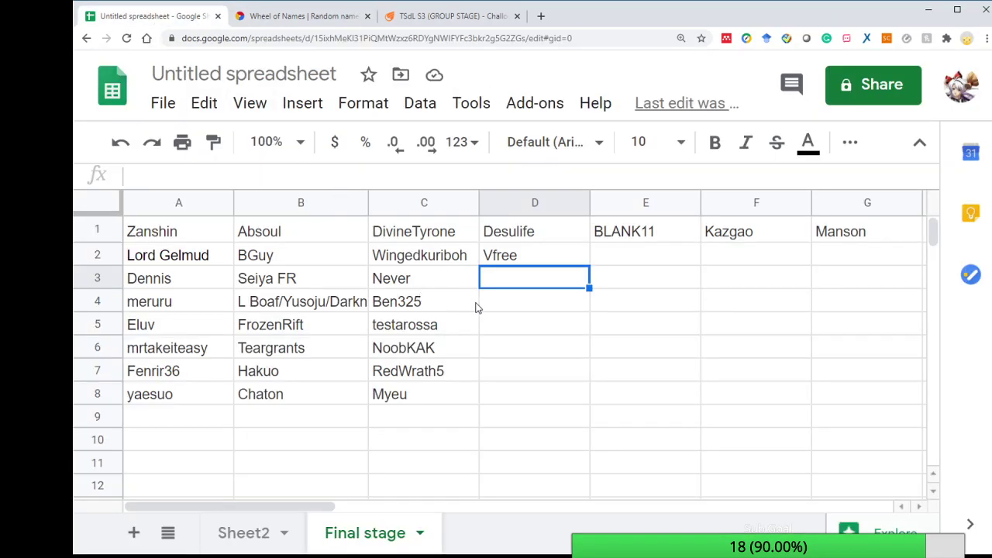
pyautogui.write('Sigfer Rolendi')
pyautogui.click(500, 314)
pyautogui.click(332, 26)
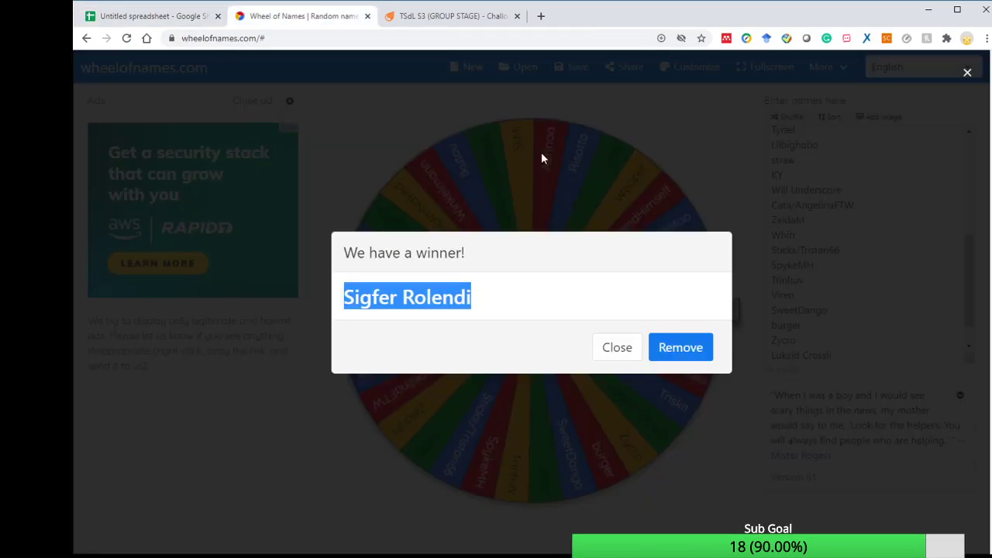
pyautogui.click(674, 349)
# Spin, put winner IzzyBoy into D4, and remove it from the wheel
pyautogui.click(634, 286)
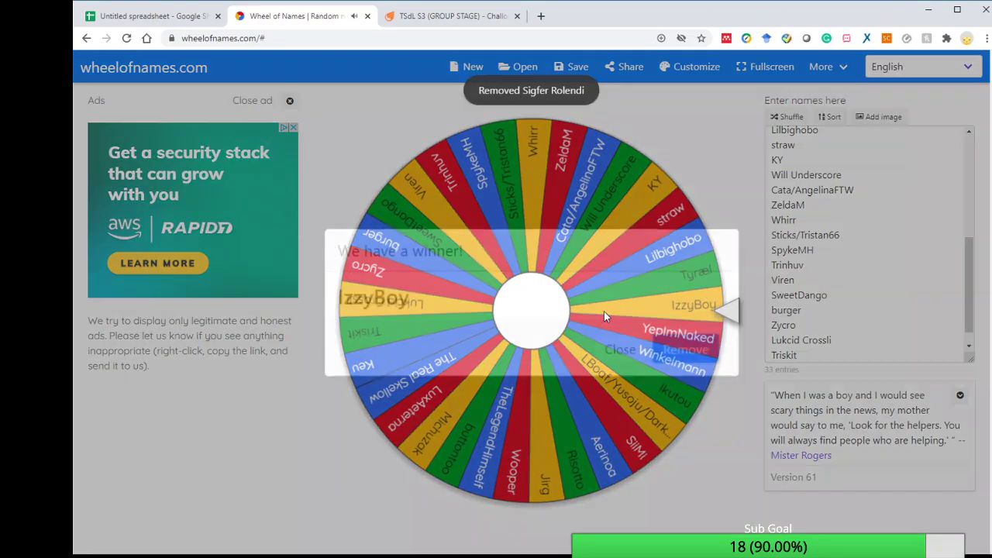
pyautogui.moveTo(415, 299); pyautogui.dragTo(339, 301)
pyautogui.hotkey('ctrl', 'c')
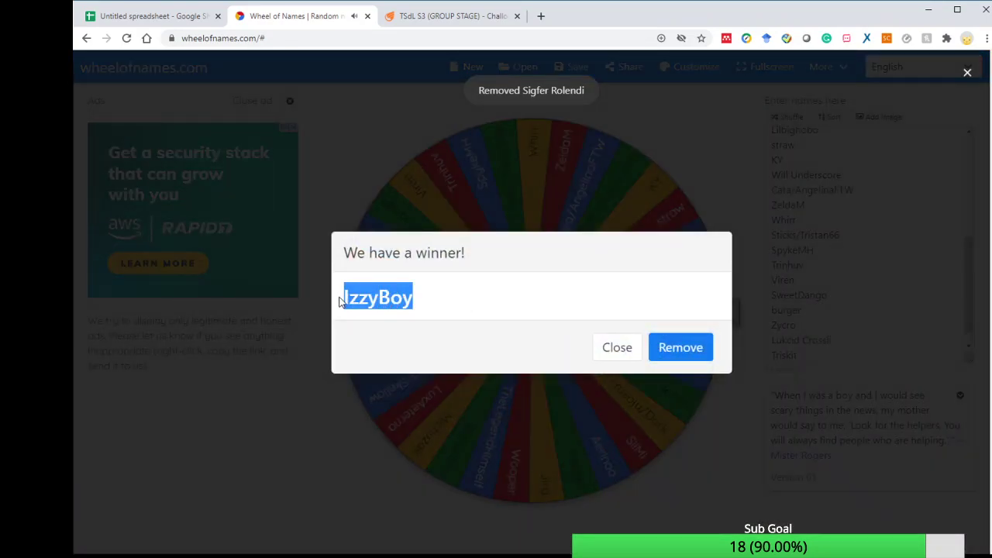
pyautogui.click(172, 21)
pyautogui.hotkey('ctrl', 'v')
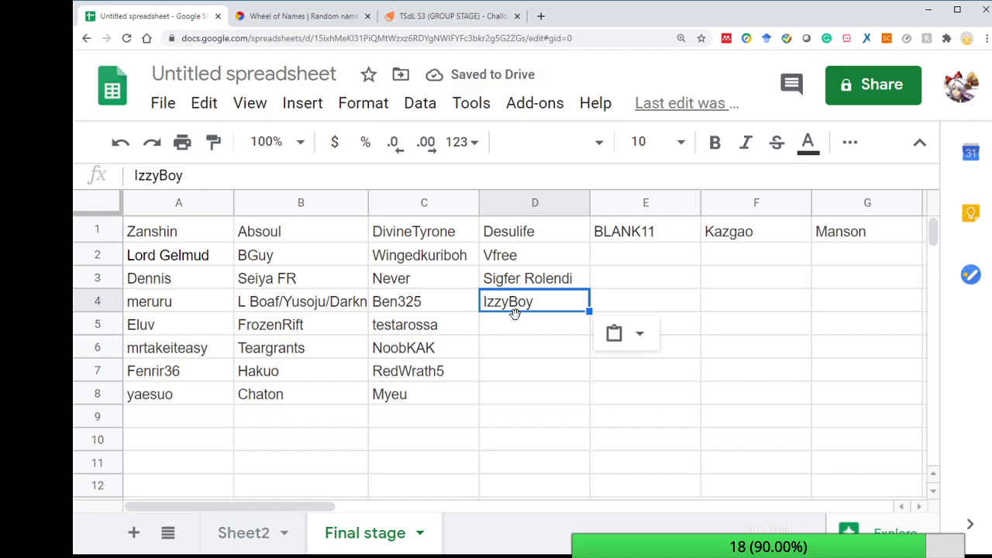
pyautogui.click(295, 16)
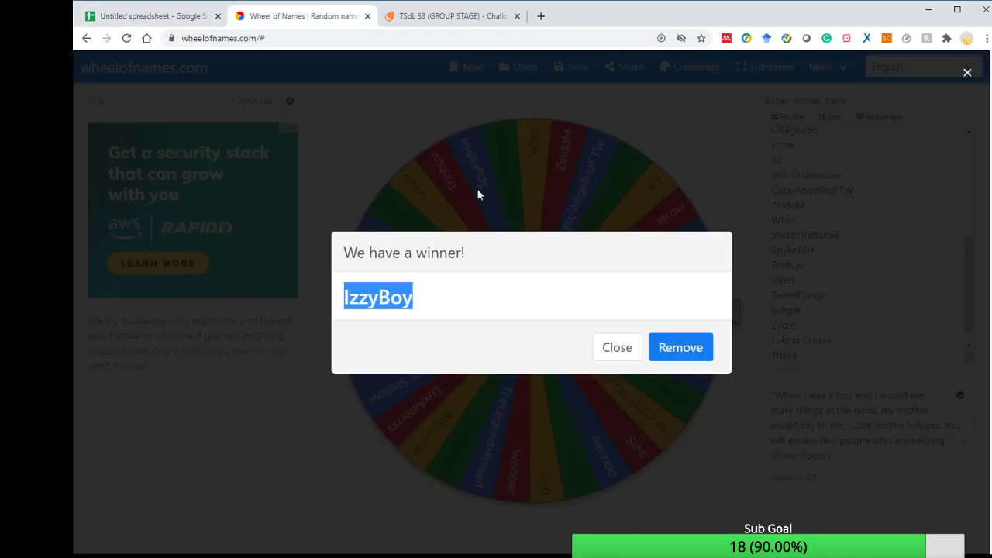
pyautogui.click(668, 341)
# Spin, paste winner Triskit into D5, and remove it from the wheel
pyautogui.click(659, 294)
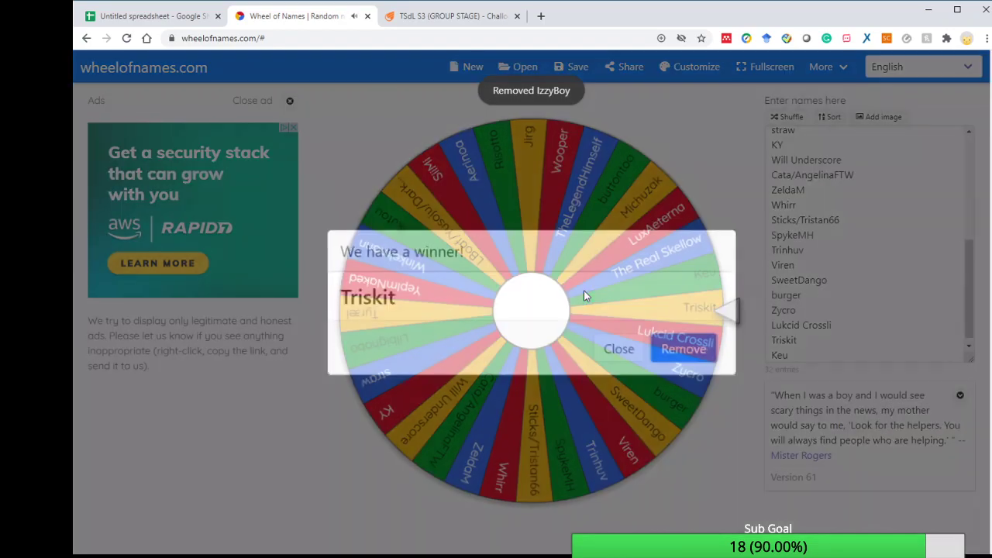
pyautogui.moveTo(427, 299); pyautogui.dragTo(339, 301)
pyautogui.hotkey('ctrl', 'c')
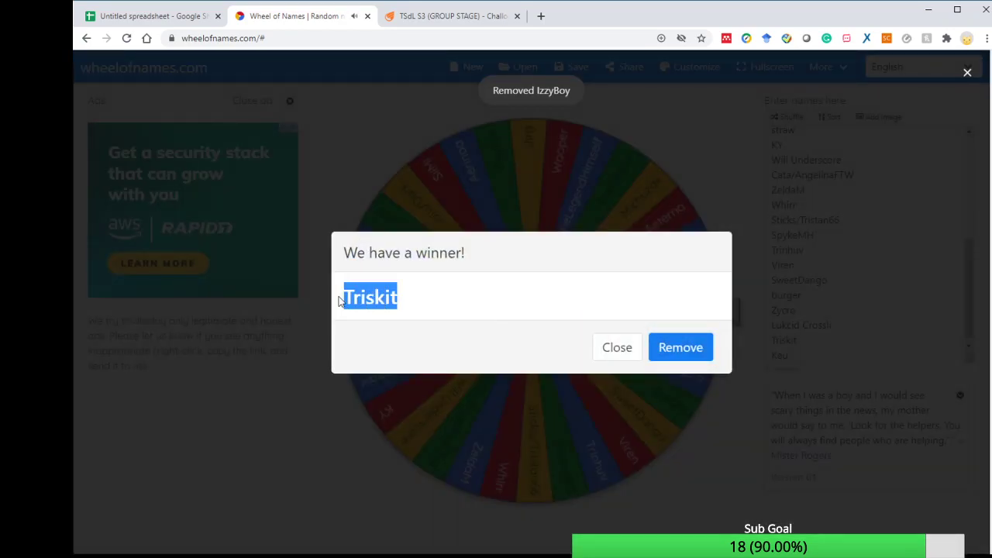
pyautogui.click(203, 21)
pyautogui.click(522, 331)
pyautogui.hotkey('ctrl', 'v')
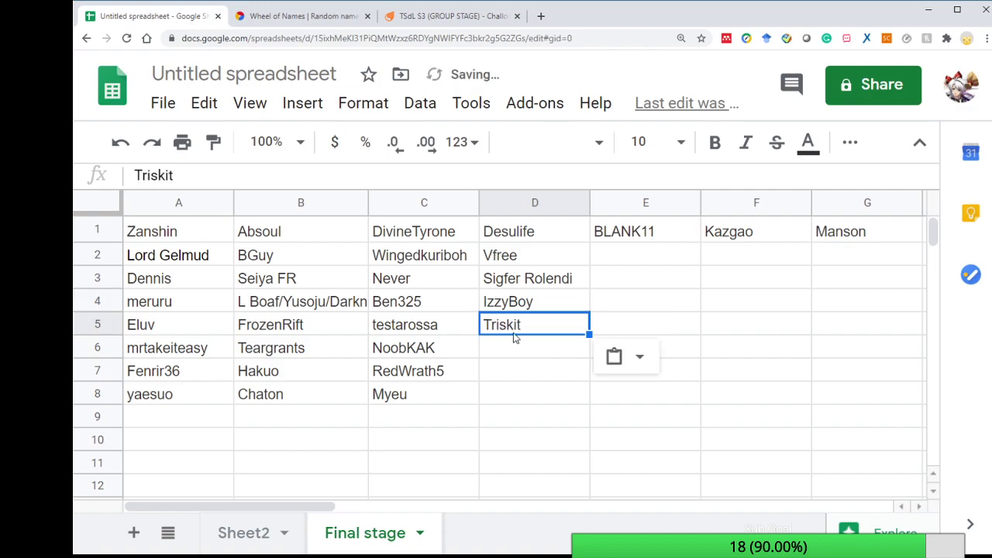
pyautogui.press('Down')
pyautogui.click(281, 21)
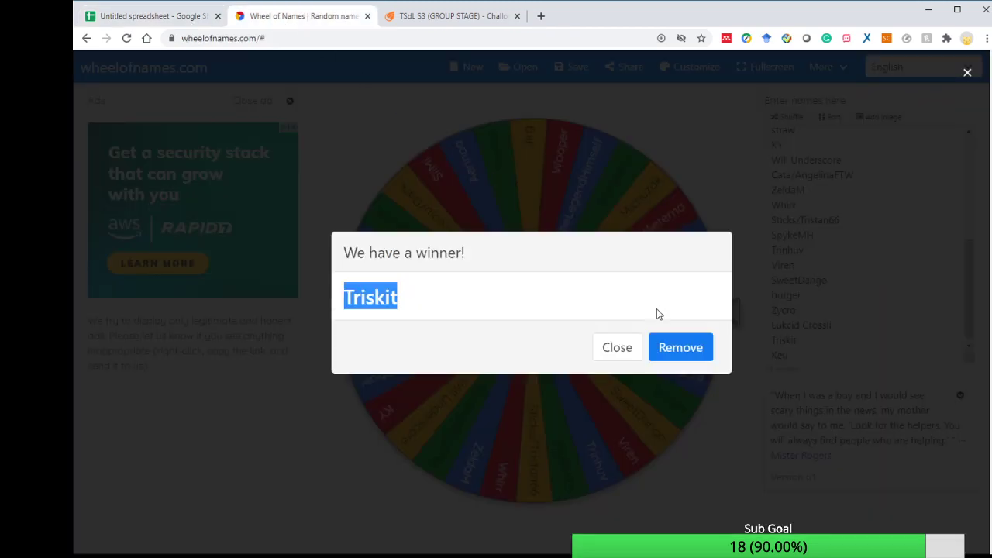
pyautogui.click(695, 348)
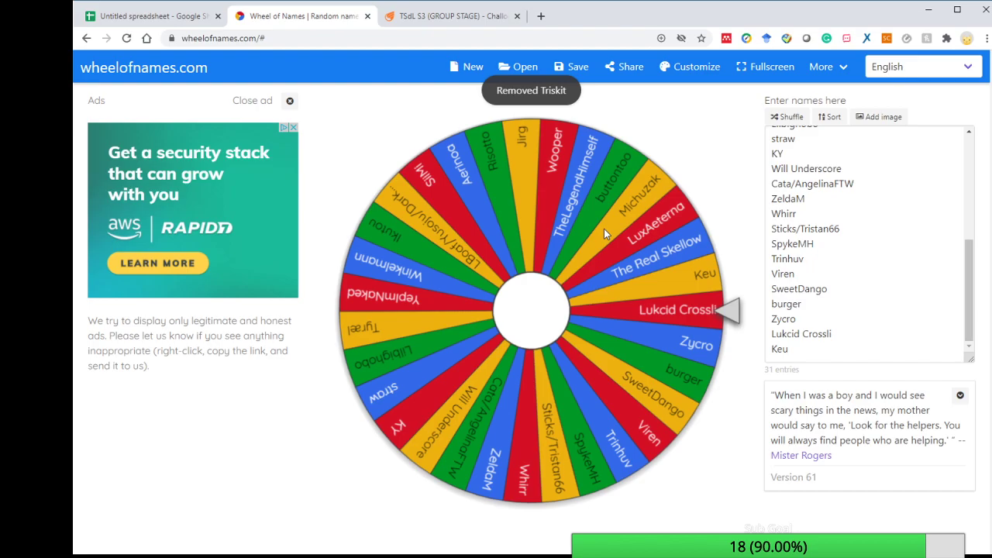
# Spin, put winner Risotto into D6, and remove it from the wheel
pyautogui.click(672, 294)
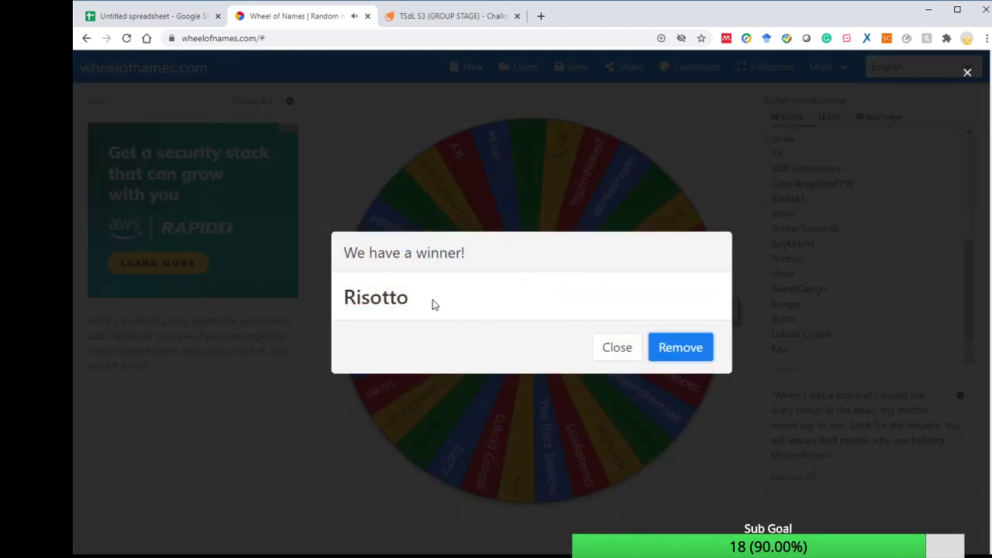
pyautogui.moveTo(433, 300); pyautogui.dragTo(350, 300)
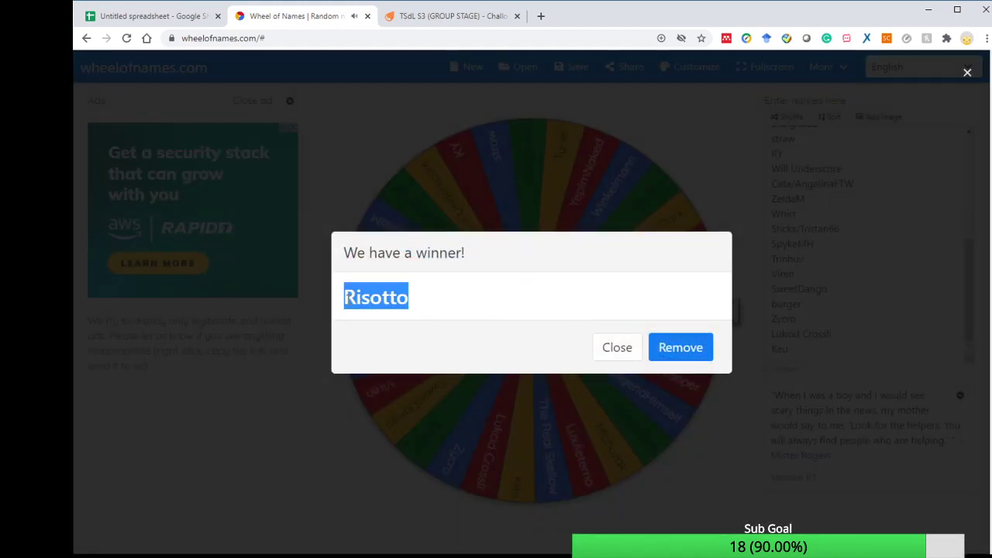
pyautogui.click(167, 16)
pyautogui.write('Risotto')
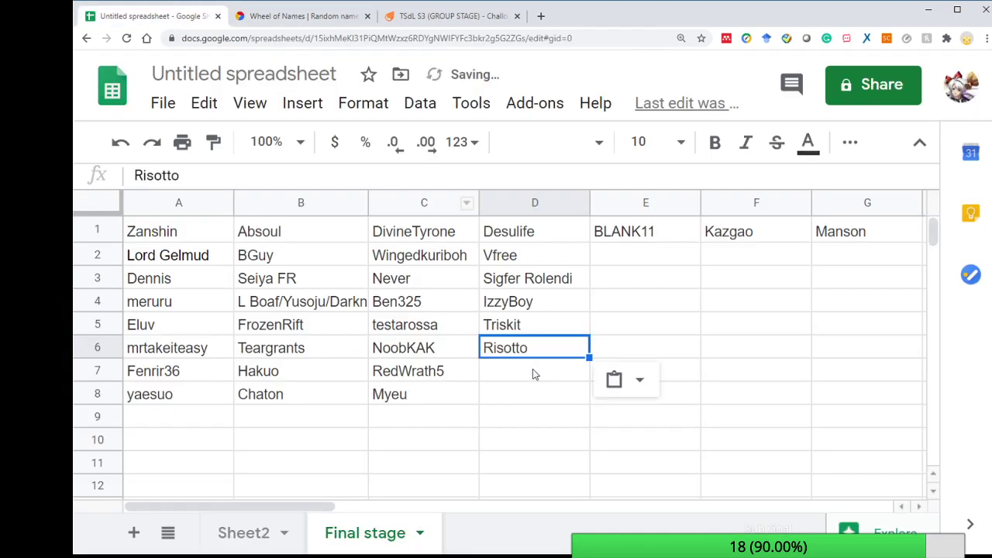
pyautogui.press('Return')
pyautogui.click(302, 15)
pyautogui.click(697, 350)
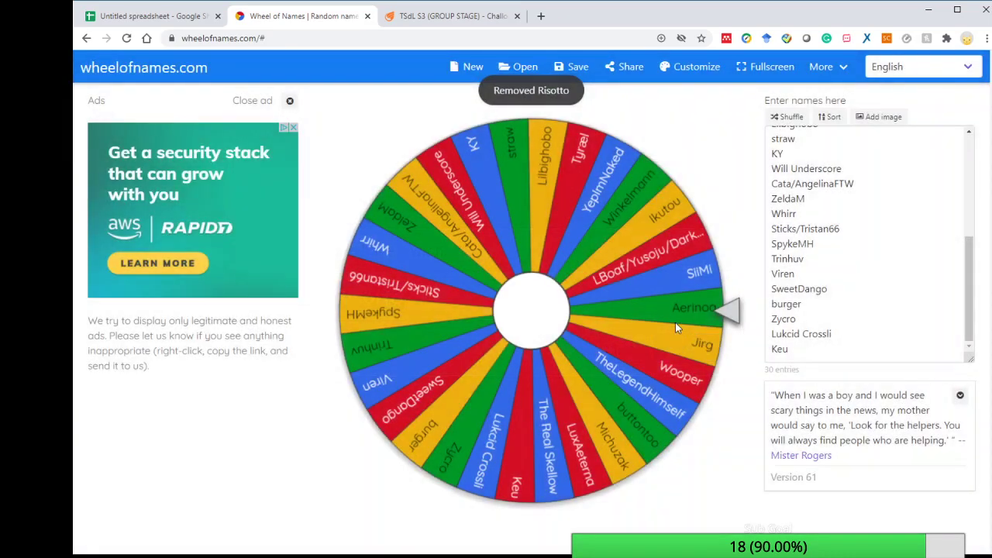
pyautogui.click(676, 323)
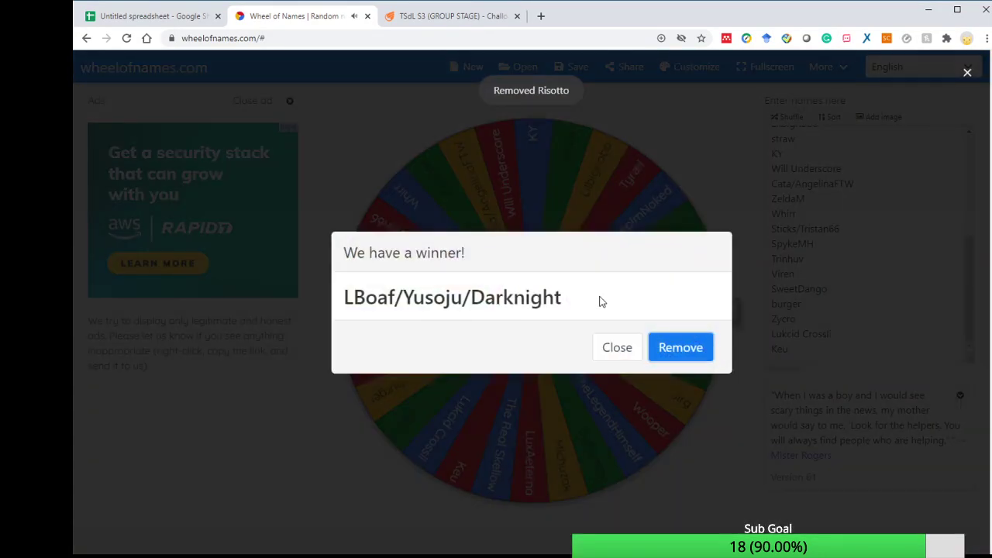
pyautogui.moveTo(597, 299); pyautogui.dragTo(378, 299)
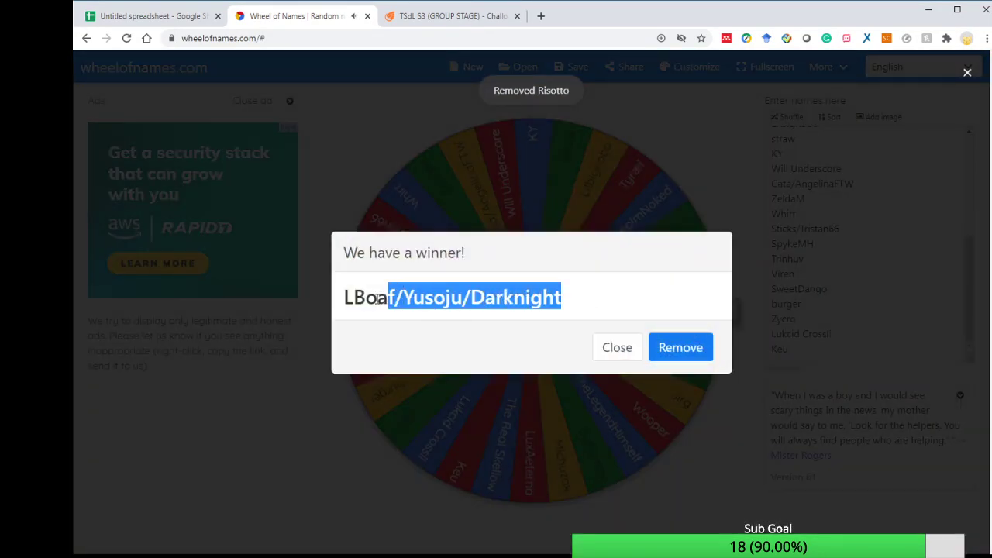
pyautogui.click(167, 17)
pyautogui.write('LBoaf/Yusoju/Darknight')
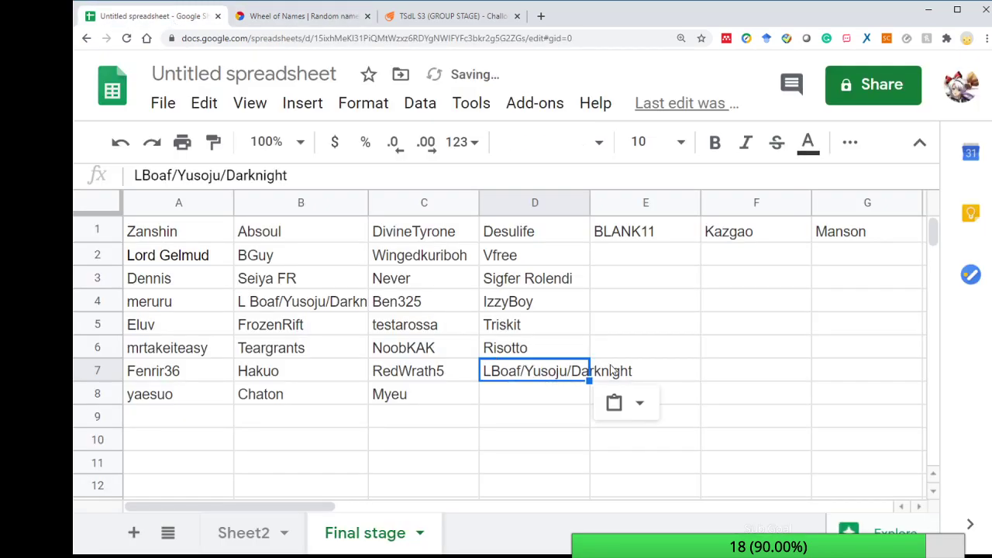
pyautogui.doubleClick(532, 370)
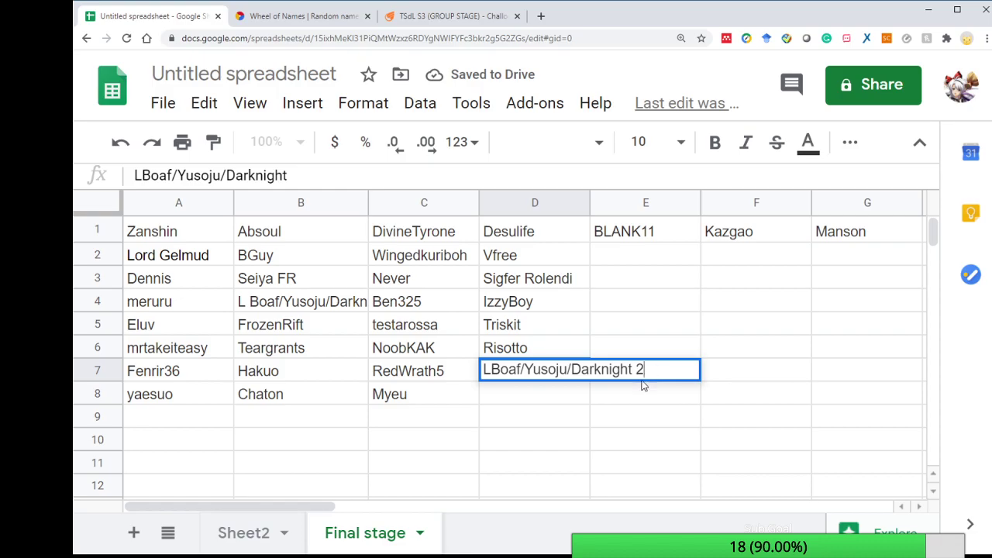
pyautogui.press('Return')
pyautogui.click(317, 16)
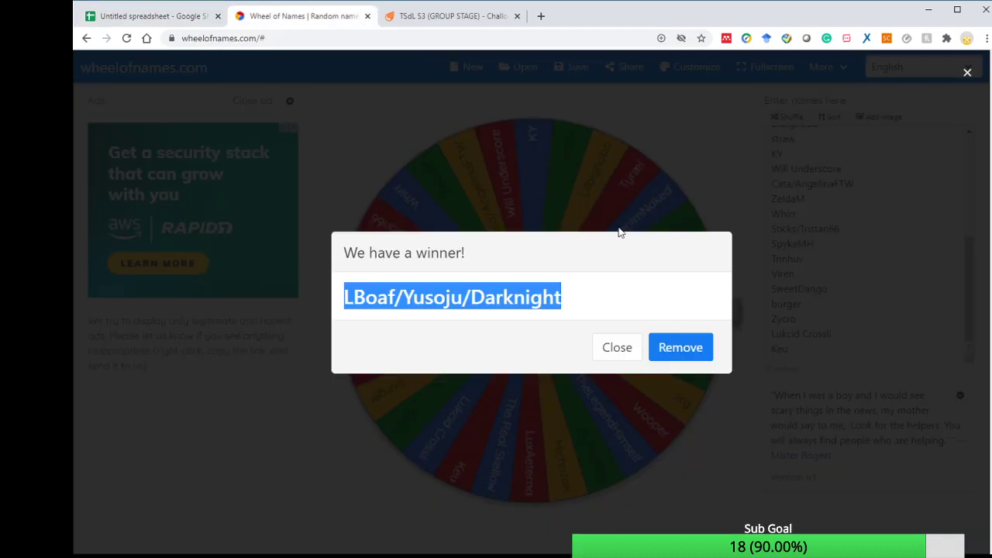
pyautogui.click(680, 347)
# Spin, paste winner Tyræl into D8, select E2, remove Tyræl, and spin again
pyautogui.click(634, 288)
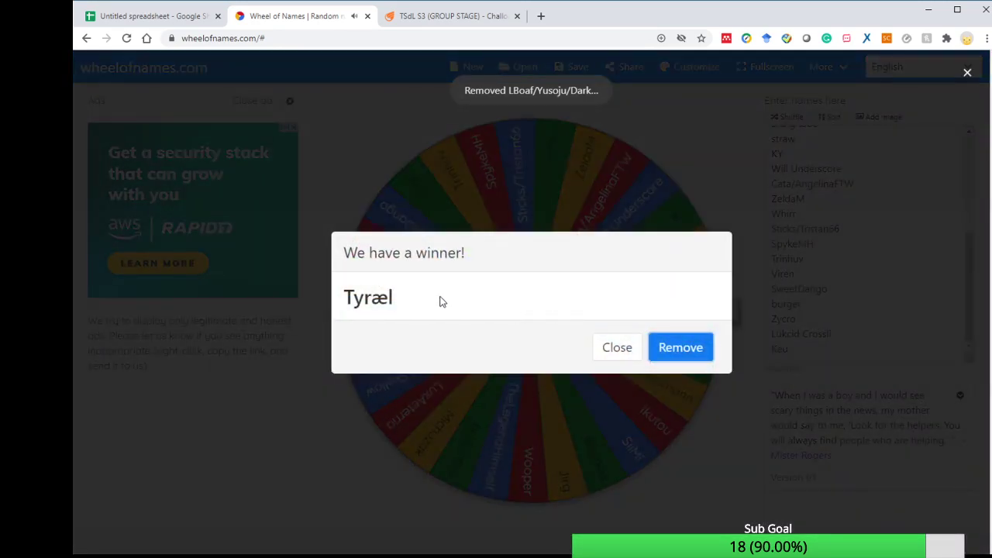
pyautogui.moveTo(438, 301); pyautogui.dragTo(369, 299)
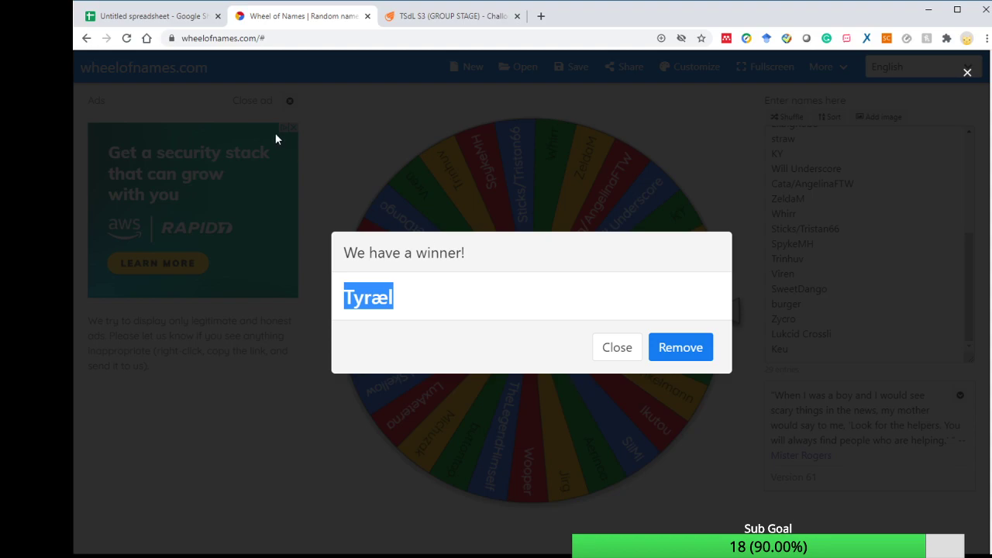
pyautogui.click(155, 18)
pyautogui.write('Tyræl')
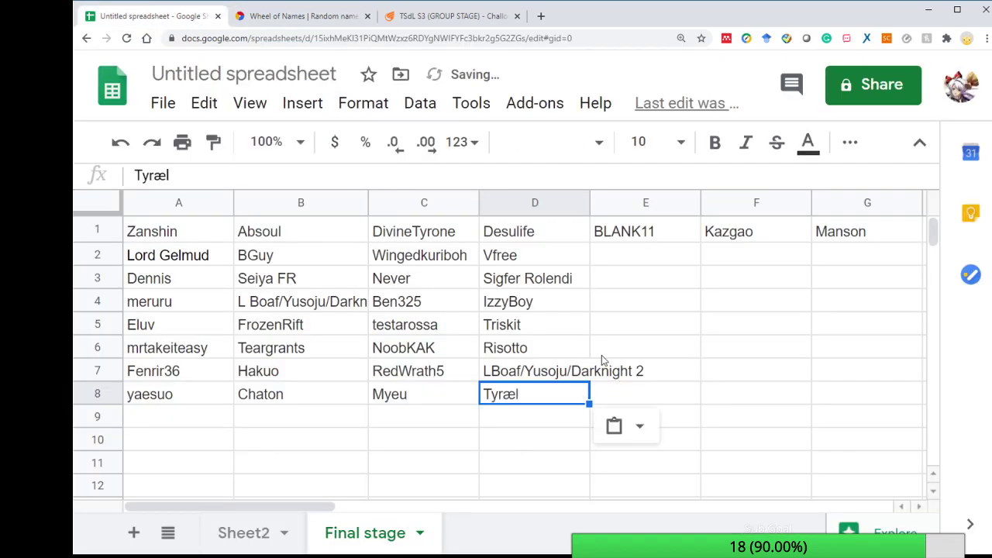
pyautogui.click(605, 325)
pyautogui.click(610, 255)
pyautogui.click(302, 15)
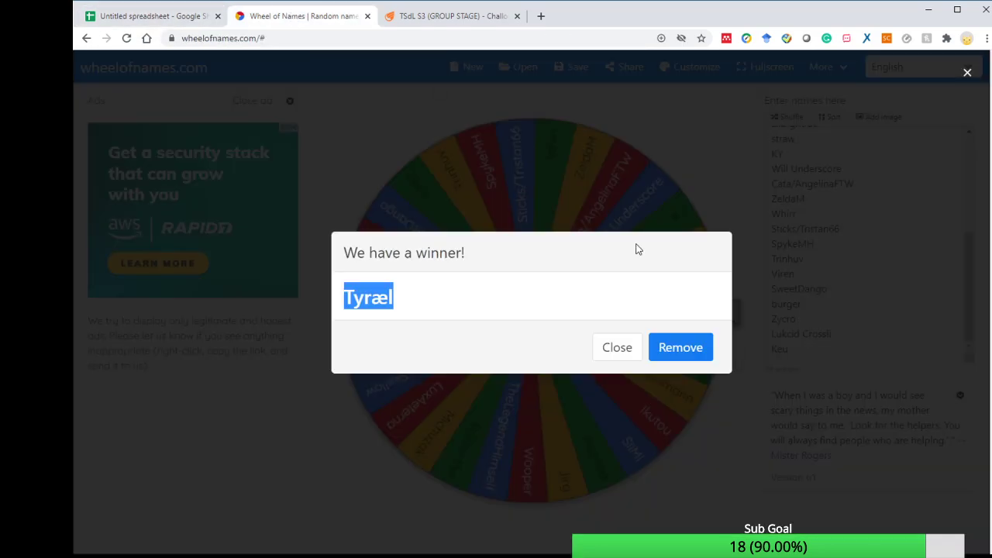
pyautogui.click(686, 352)
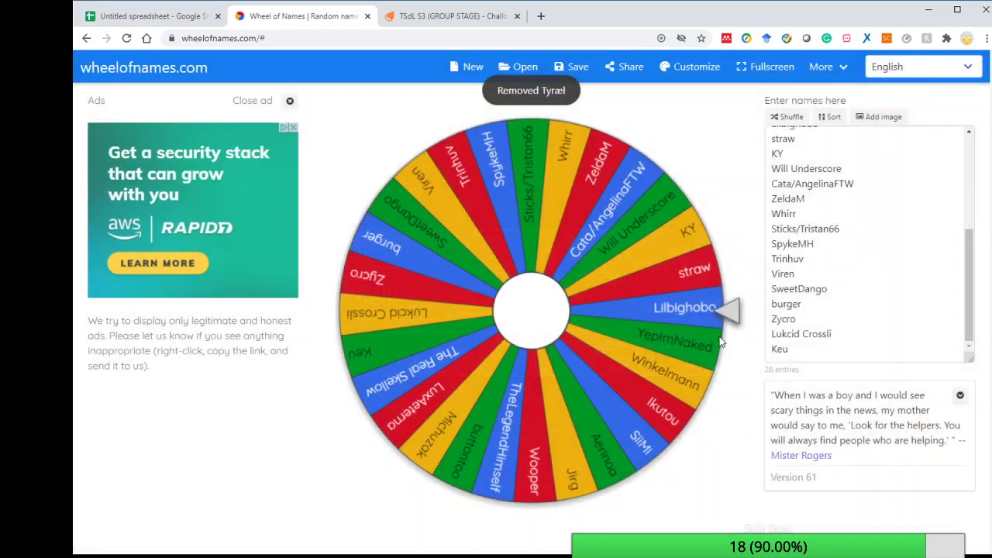
pyautogui.click(673, 319)
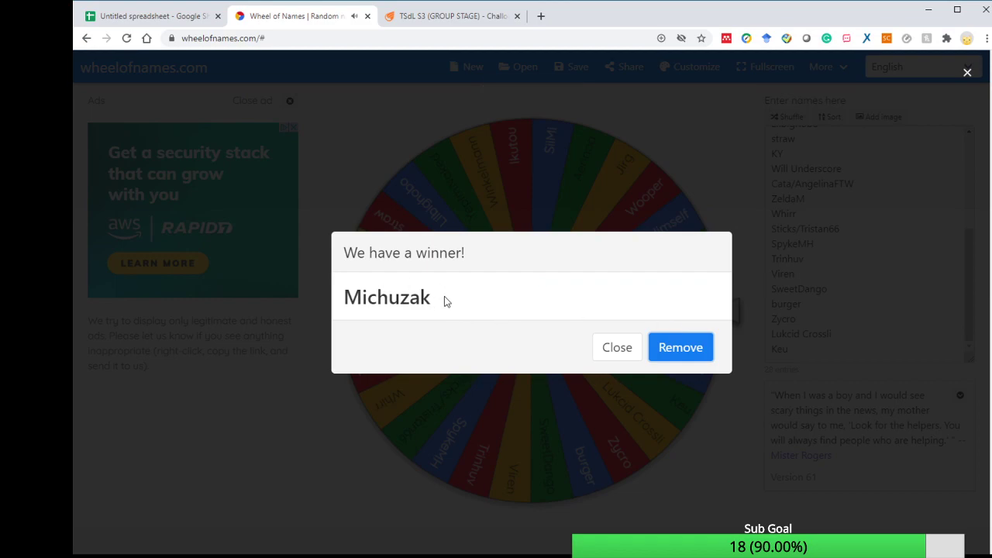
pyautogui.moveTo(445, 302); pyautogui.dragTo(350, 282)
pyautogui.hotkey('ctrl', 'c')
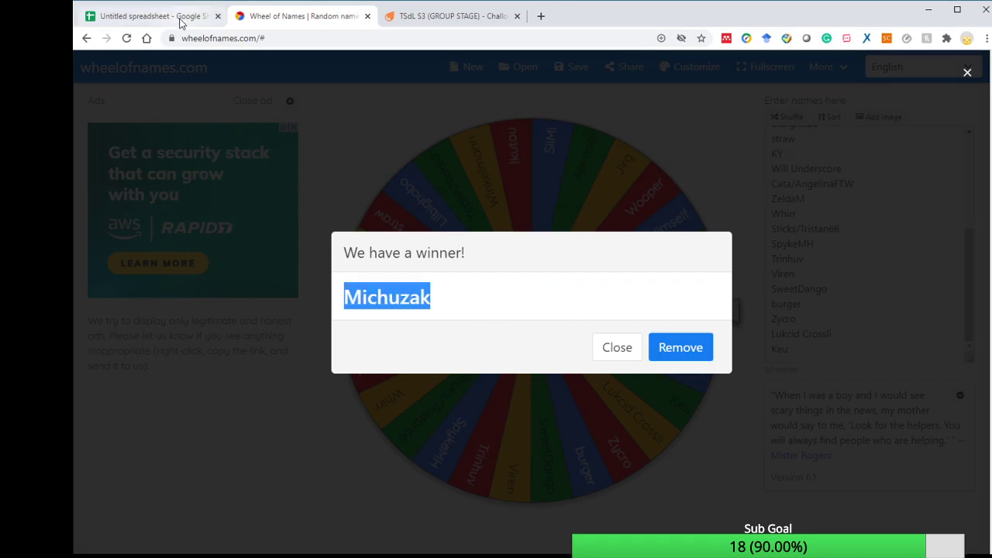
pyautogui.click(147, 16)
pyautogui.hotkey('ctrl', 'v')
pyautogui.click(652, 281)
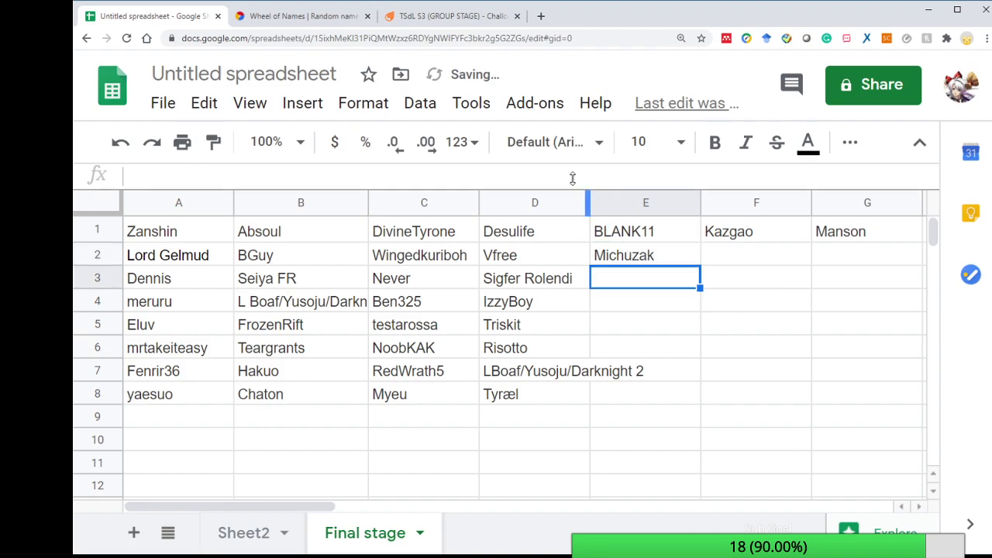
pyautogui.click(323, 18)
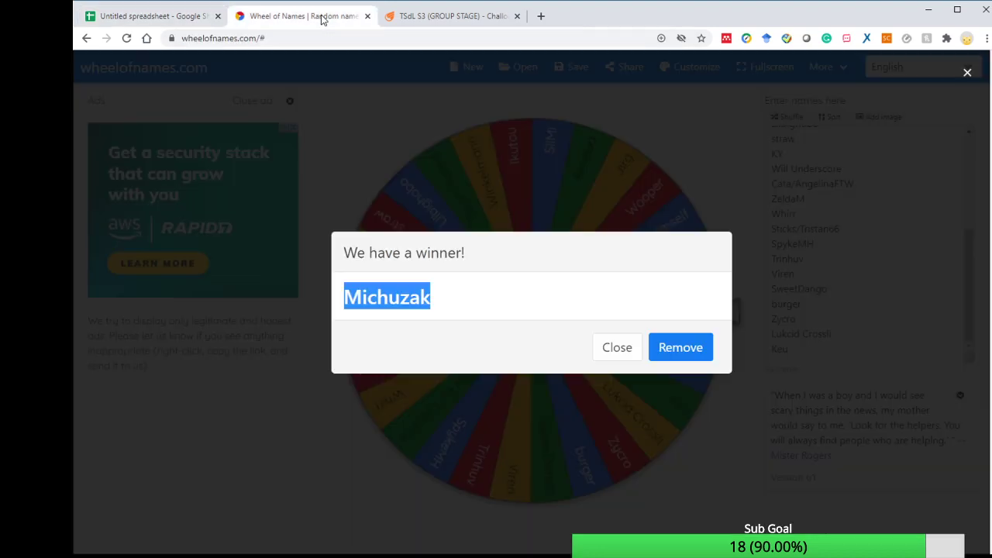
pyautogui.click(681, 348)
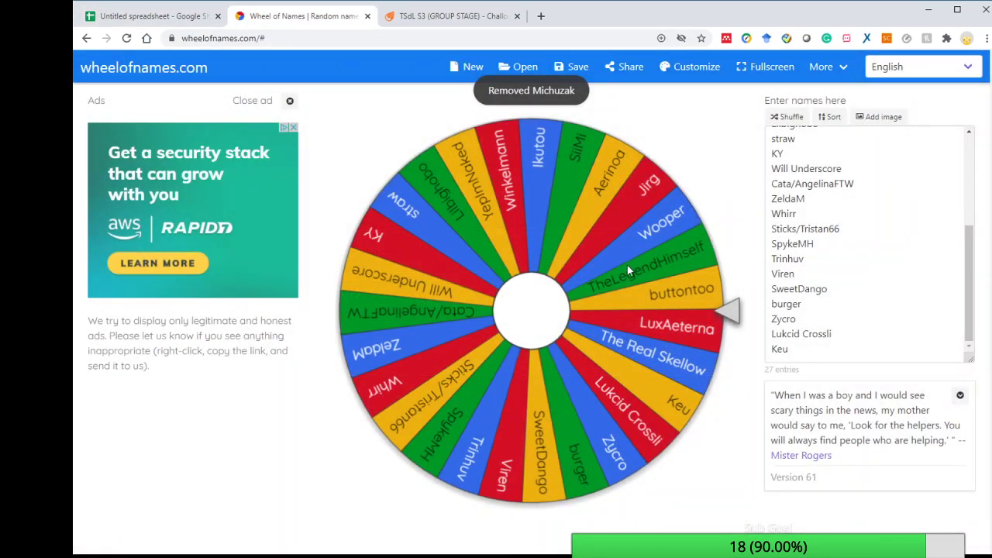
pyautogui.click(622, 265)
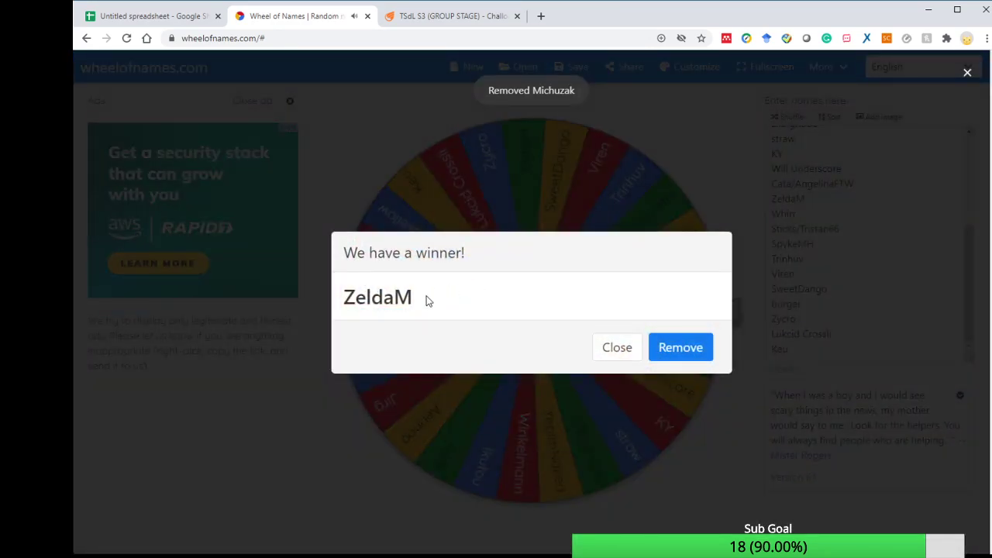
# Paste the winner ZeldaM into E3, remove it from the wheel and spin again
pyautogui.moveTo(426, 301); pyautogui.dragTo(351, 299)
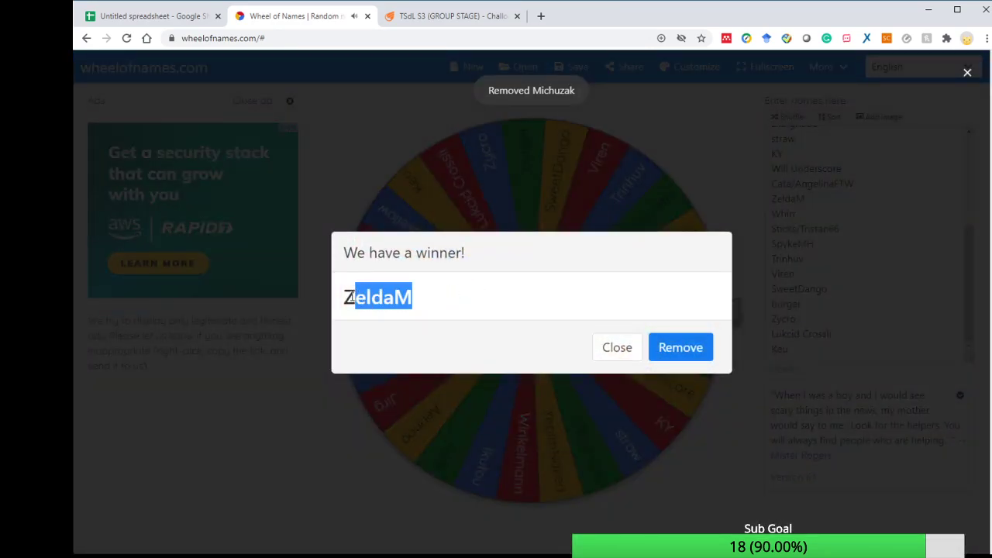
pyautogui.click(120, 20)
pyautogui.write('ZeldaM')
pyautogui.press('Return')
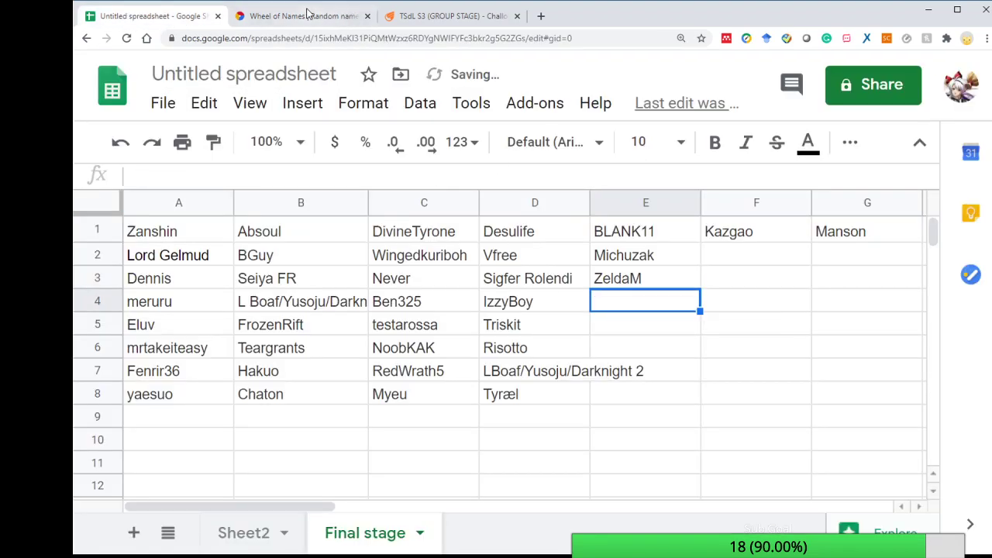
pyautogui.click(282, 23)
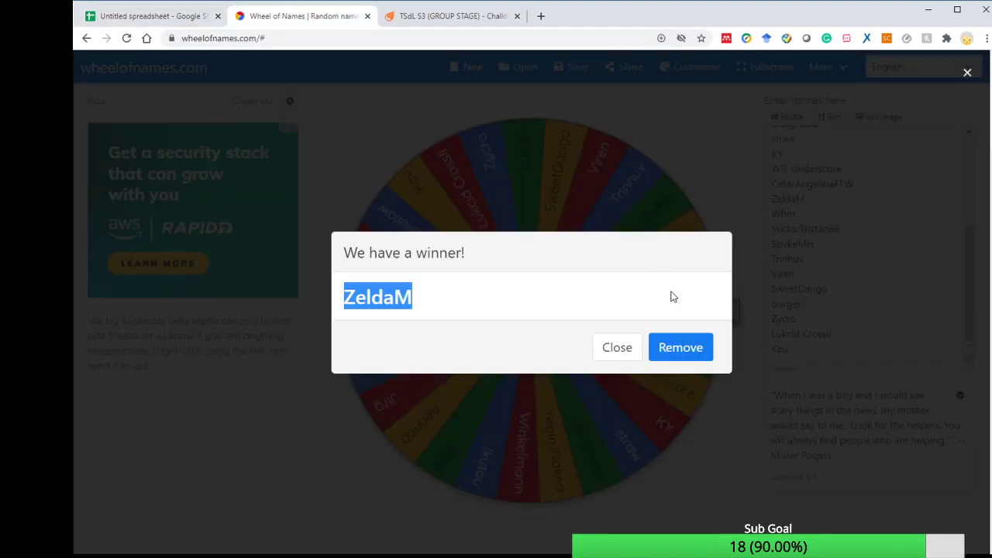
pyautogui.click(678, 348)
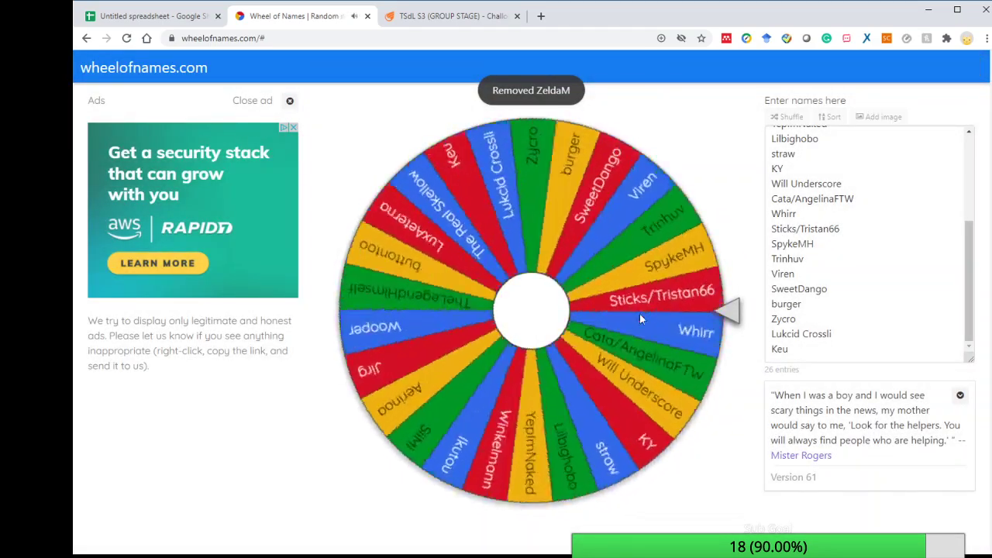
pyautogui.click(639, 314)
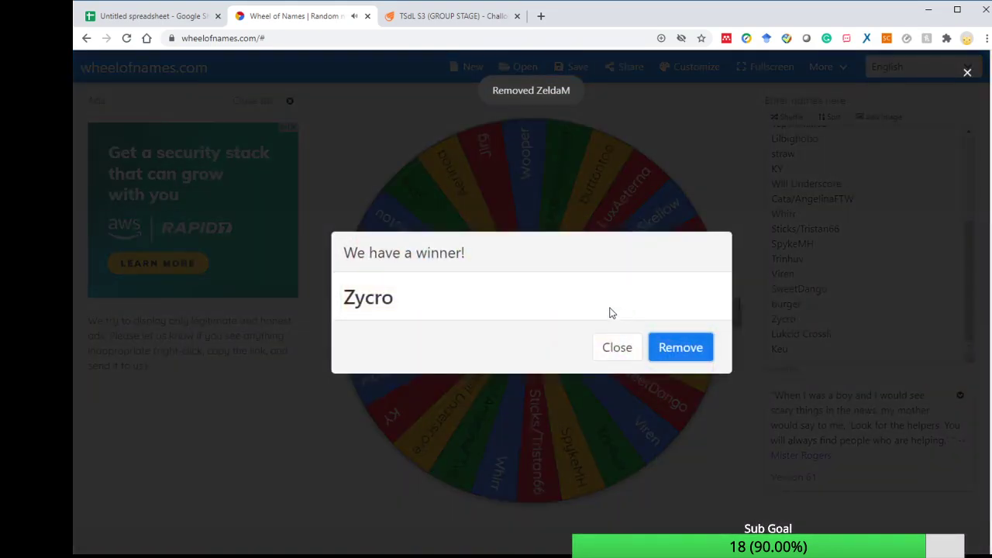
# Copy the winner Zycro into E4, remove it from the wheel and spin again
pyautogui.moveTo(402, 297); pyautogui.dragTo(346, 301)
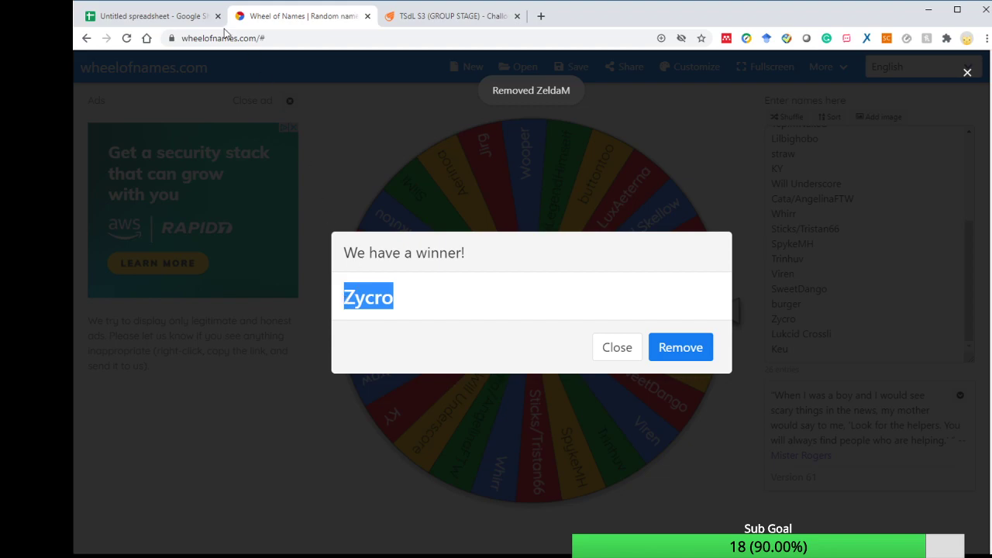
pyautogui.hotkey('ctrl', 'c')
pyautogui.click(158, 16)
pyautogui.hotkey('ctrl', 'v')
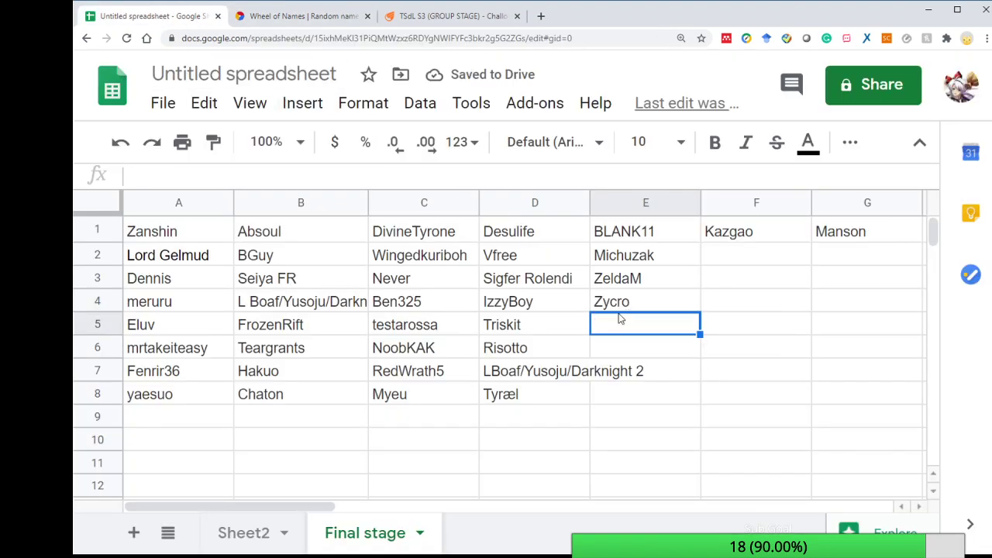
pyautogui.click(290, 19)
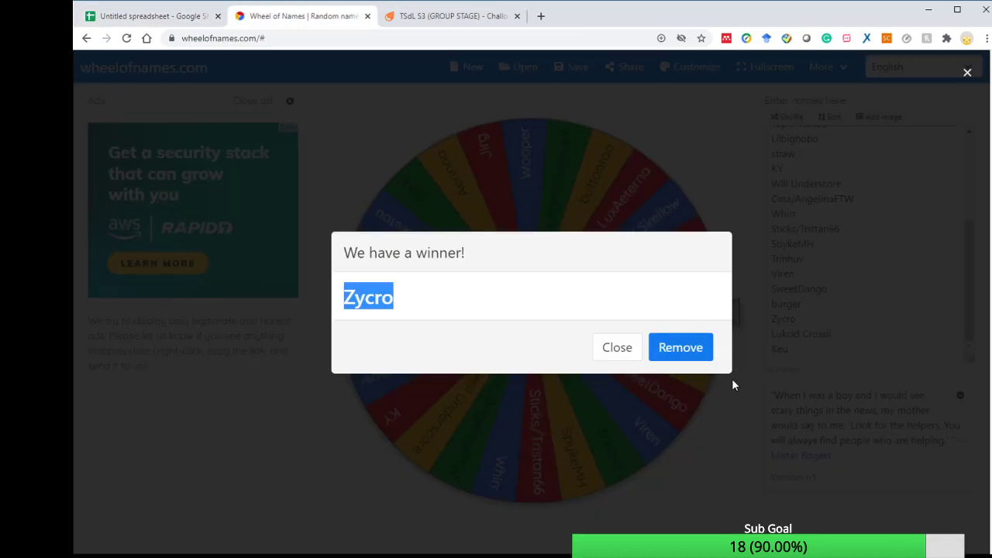
pyautogui.click(690, 353)
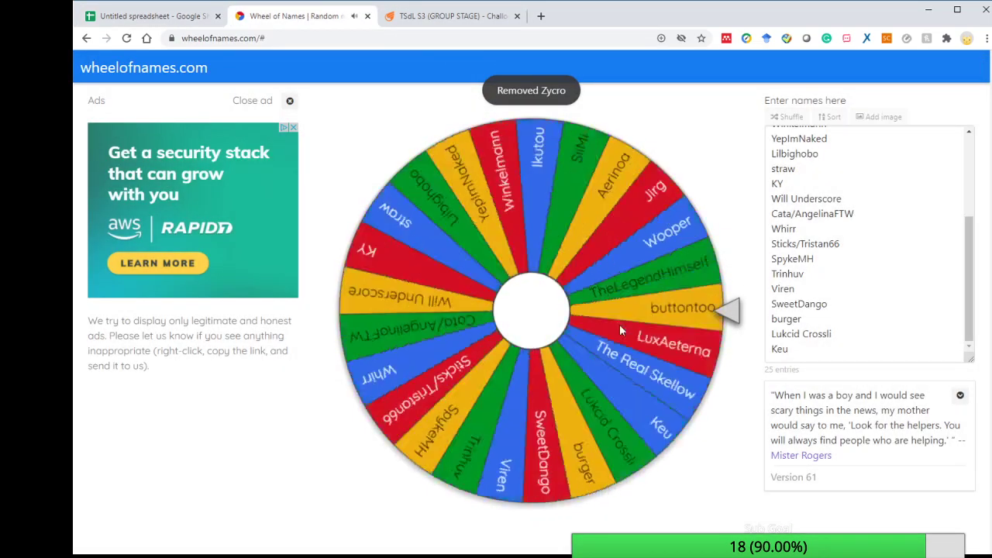
pyautogui.click(619, 324)
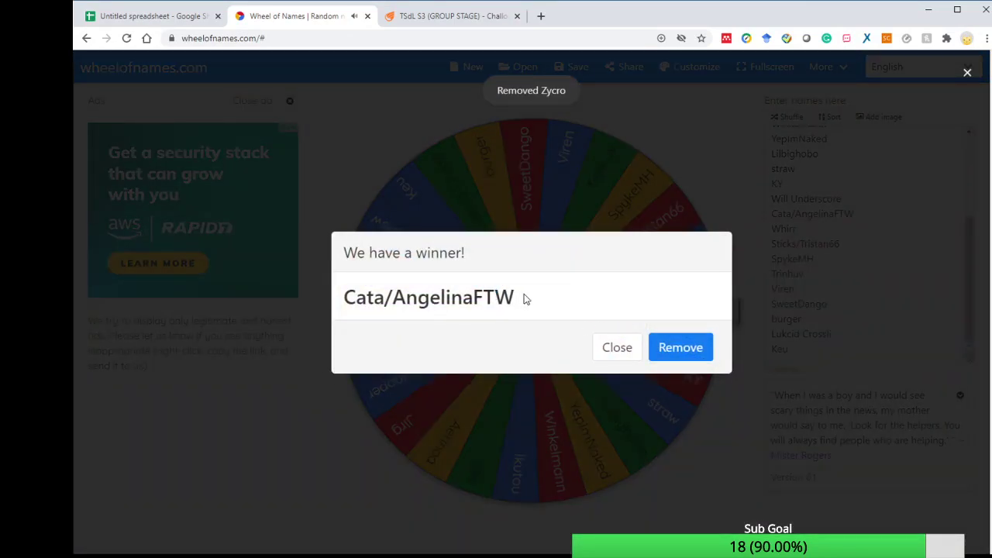
pyautogui.moveTo(522, 297); pyautogui.dragTo(360, 277)
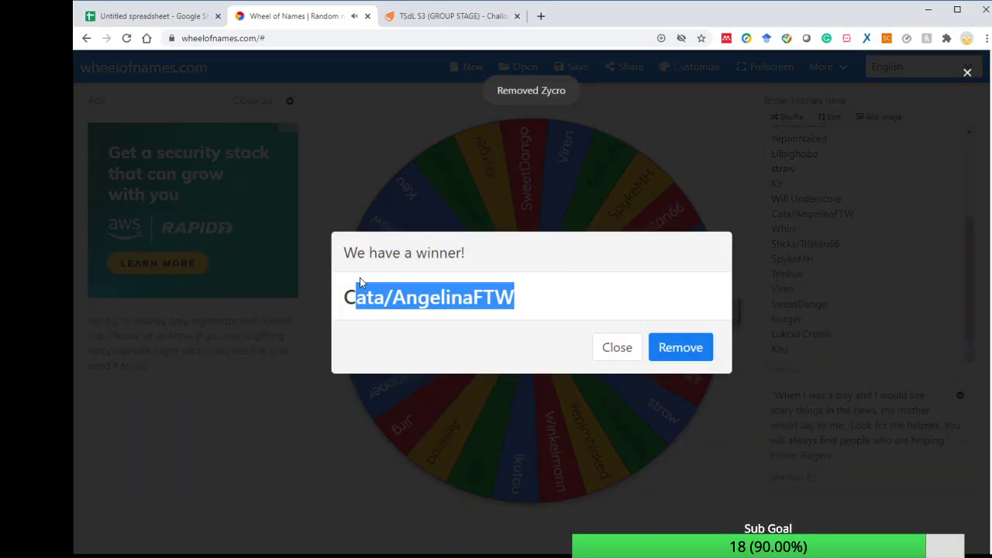
pyautogui.click(150, 19)
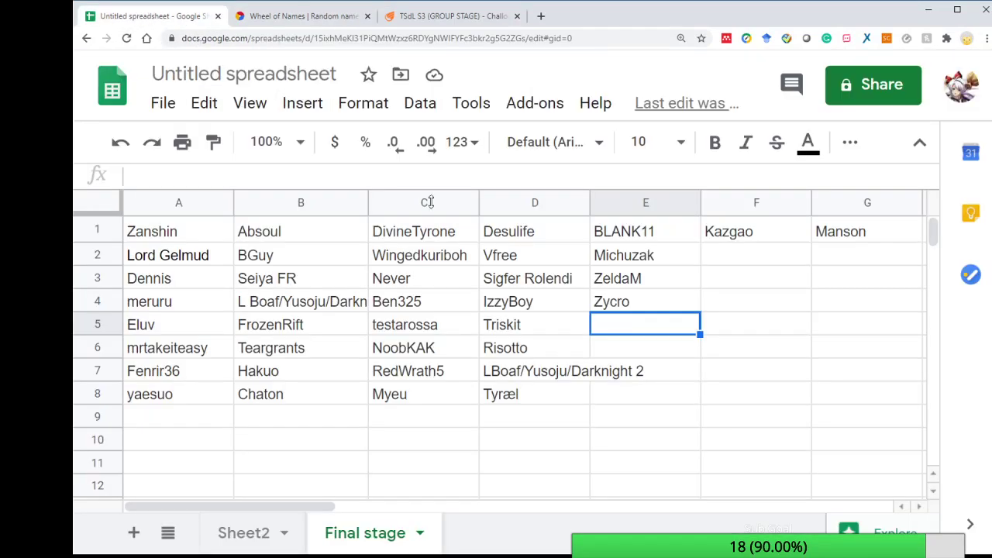
pyautogui.hotkey('ctrl', 'v')
pyautogui.click(625, 345)
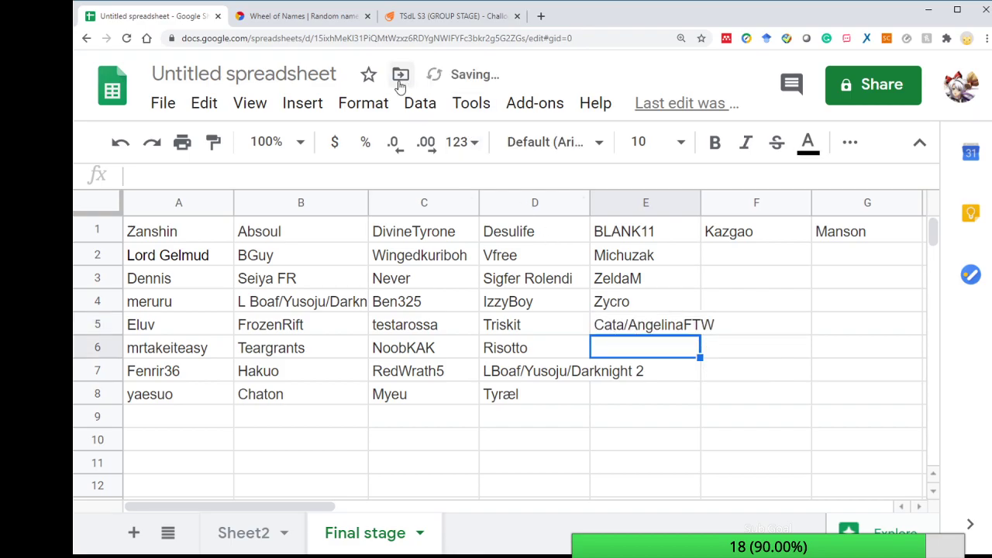
pyautogui.click(306, 17)
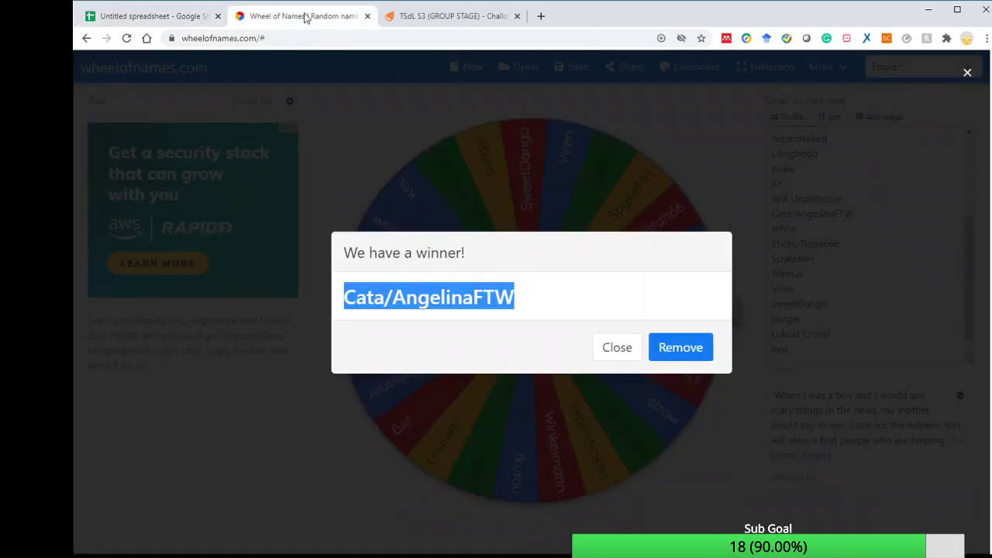
pyautogui.click(684, 349)
pyautogui.click(626, 334)
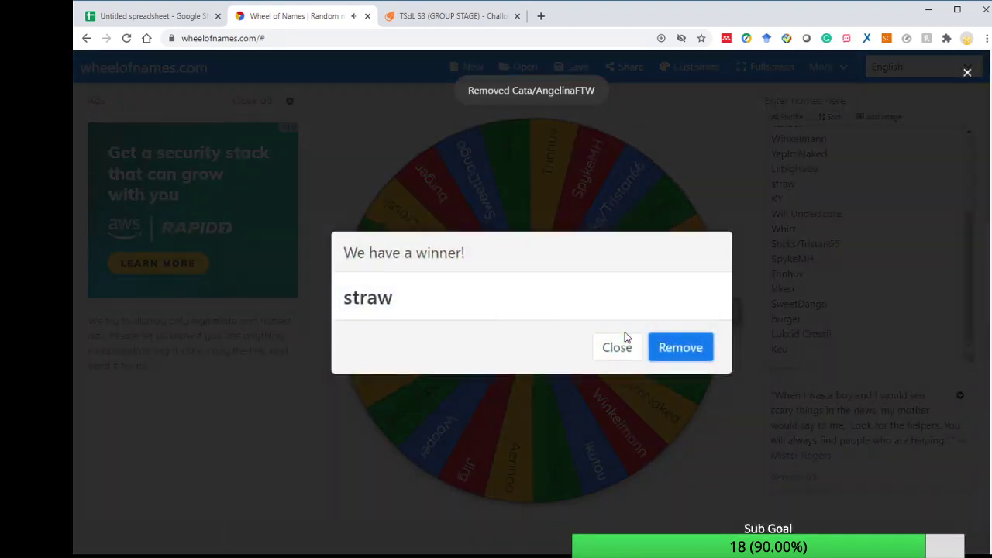
# Paste the drawn winner straw into E6, remove it from the wheel and spin again
pyautogui.moveTo(406, 319); pyautogui.dragTo(341, 296)
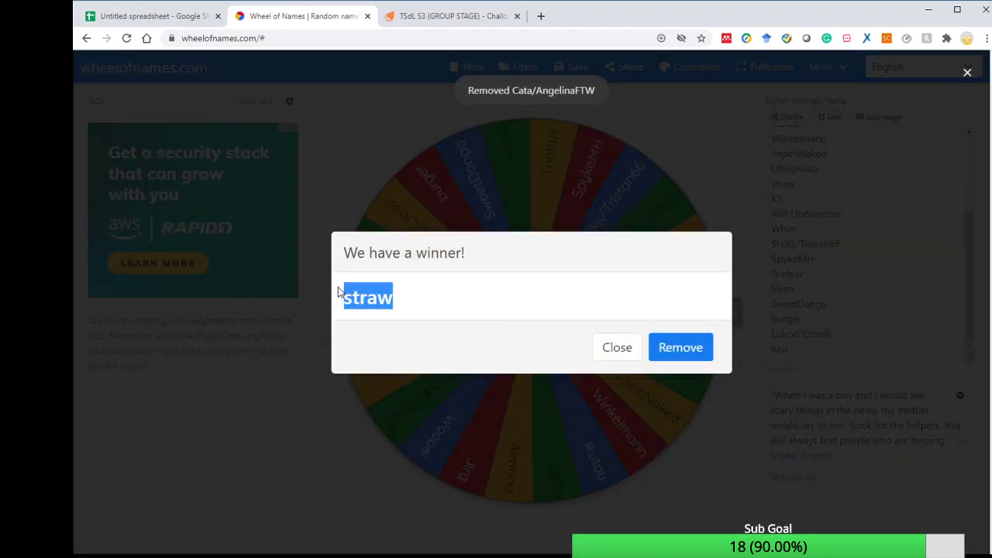
pyautogui.click(193, 22)
pyautogui.hotkey('ctrl', 'v')
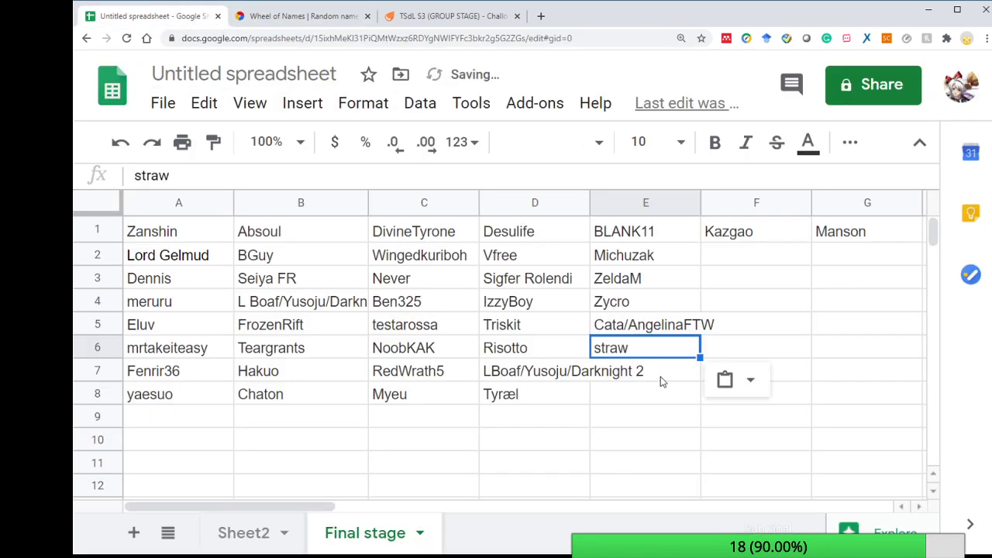
pyautogui.click(662, 381)
pyautogui.click(293, 17)
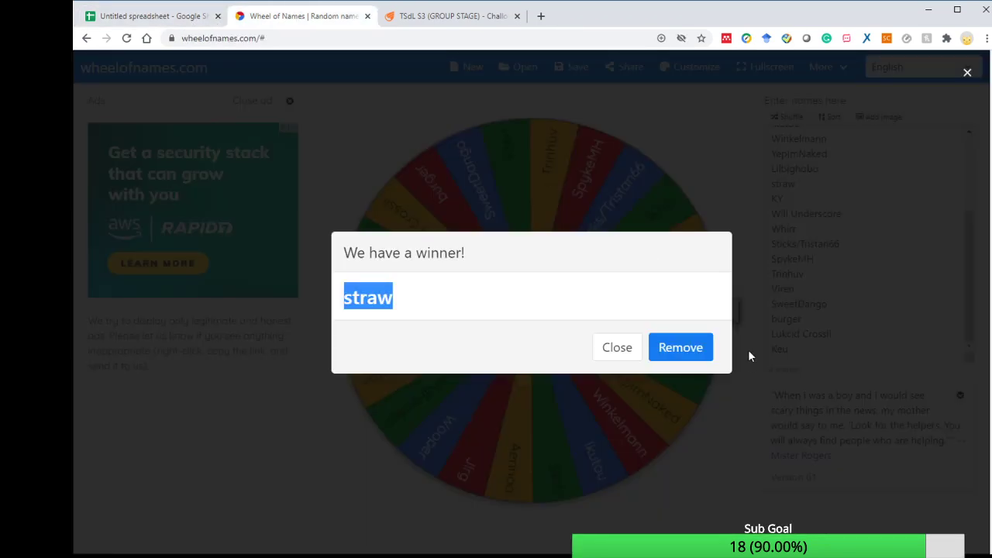
pyautogui.click(700, 349)
pyautogui.click(657, 327)
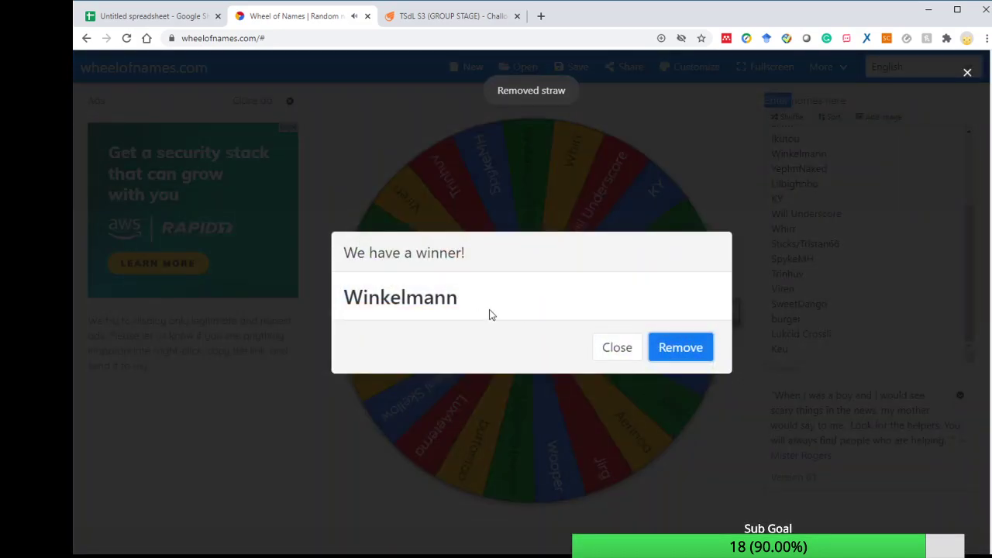
# Paste the winner Winkelmann into E7, remove it from the wheel and spin again
pyautogui.moveTo(489, 315); pyautogui.dragTo(351, 302)
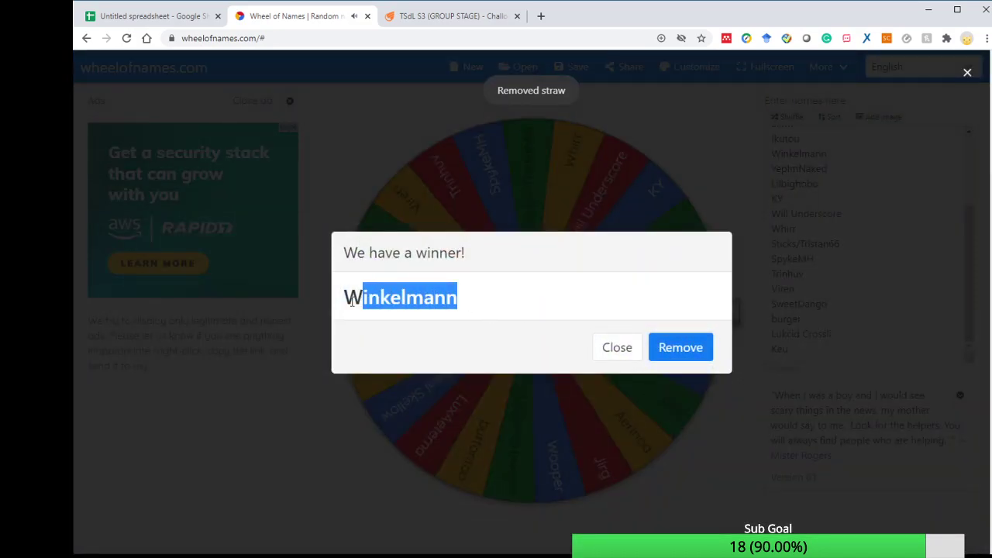
pyautogui.click(151, 18)
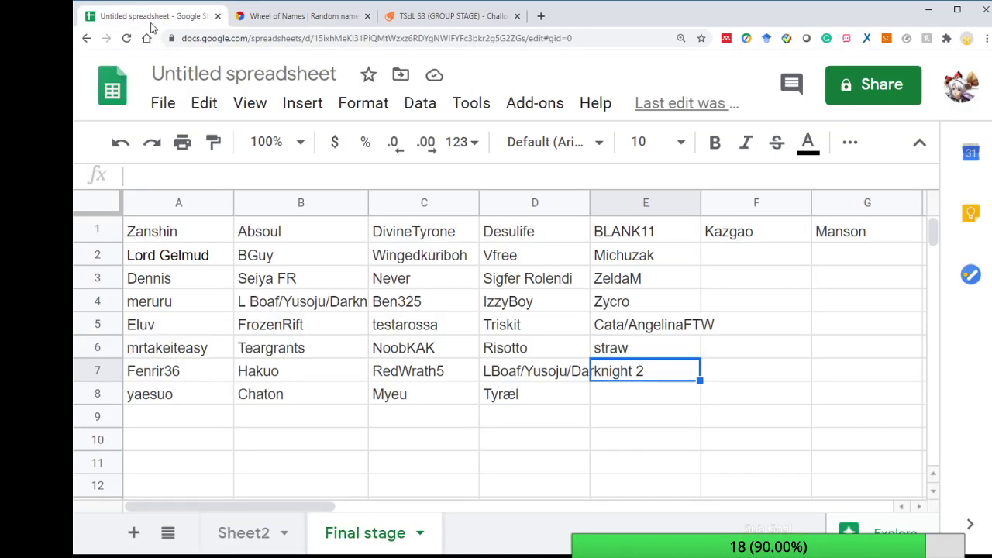
pyautogui.write('Winkelmann')
pyautogui.press('Down')
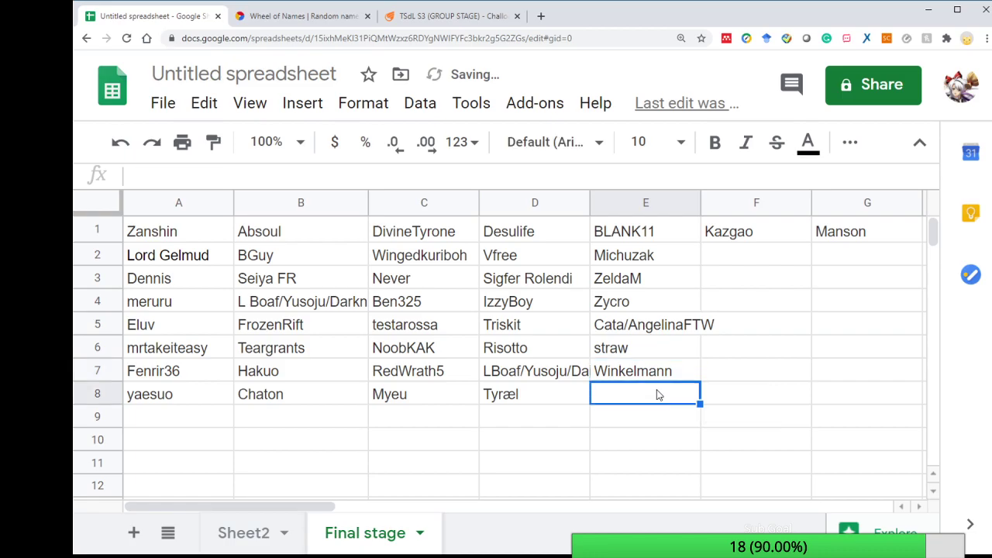
pyautogui.click(293, 23)
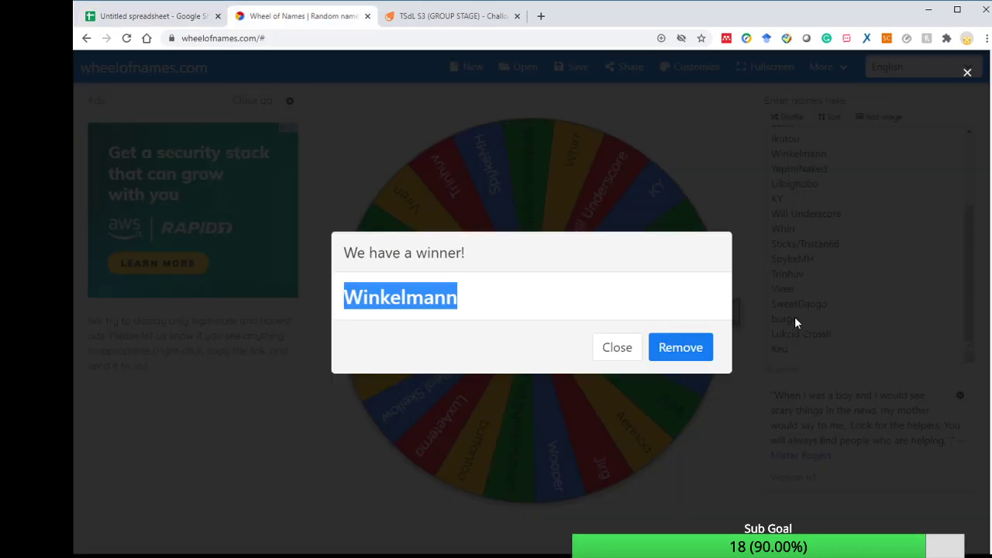
pyautogui.click(680, 347)
pyautogui.click(658, 256)
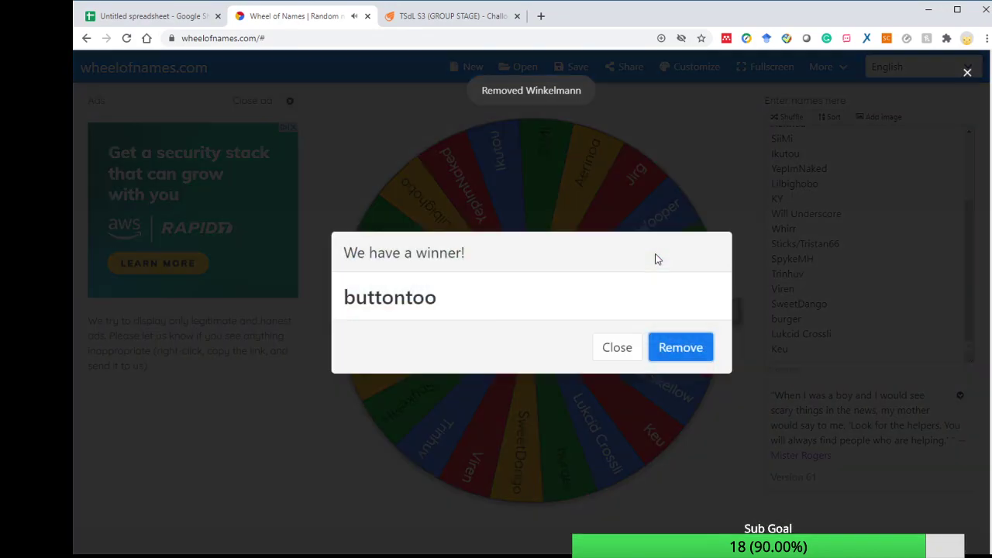
# Paste buttontoo into E8, drop it from the wheel and spin for the next name
pyautogui.moveTo(440, 300); pyautogui.dragTo(384, 303)
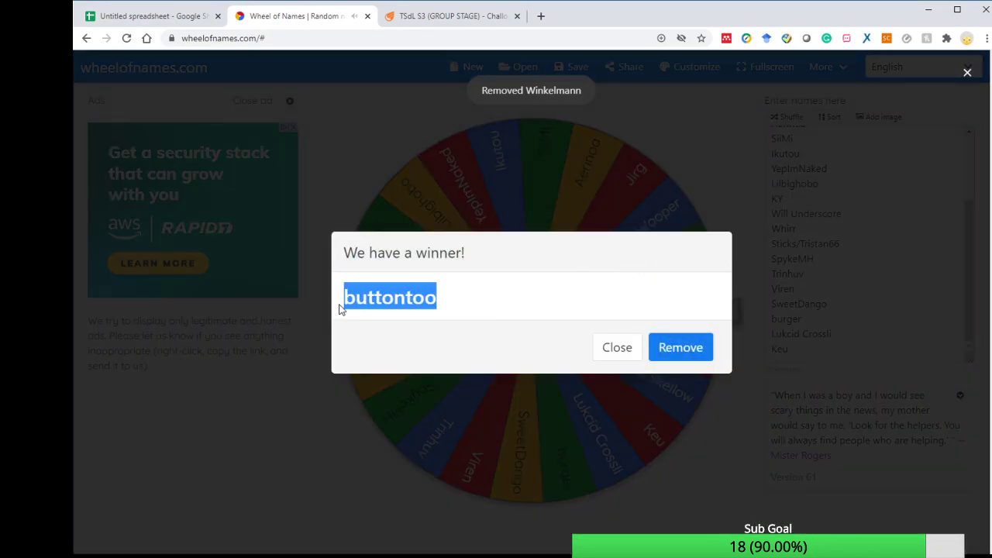
pyautogui.click(148, 16)
pyautogui.write('buttontoo')
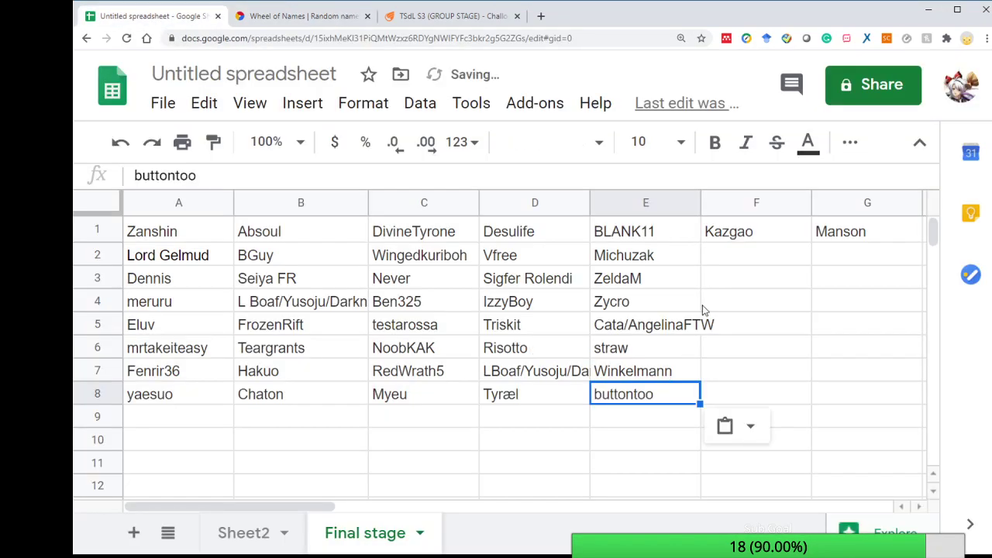
pyautogui.click(742, 253)
pyautogui.click(303, 16)
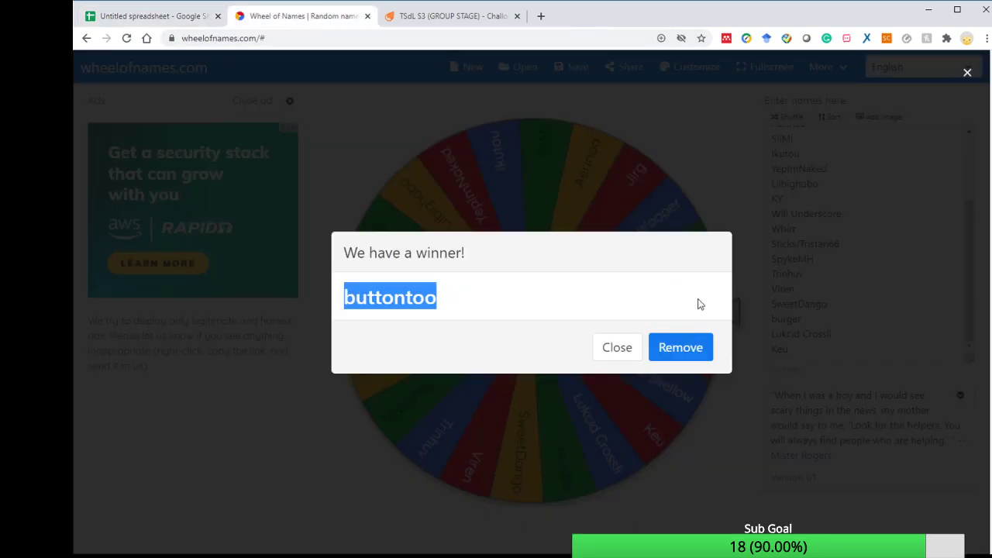
pyautogui.click(699, 354)
pyautogui.click(623, 290)
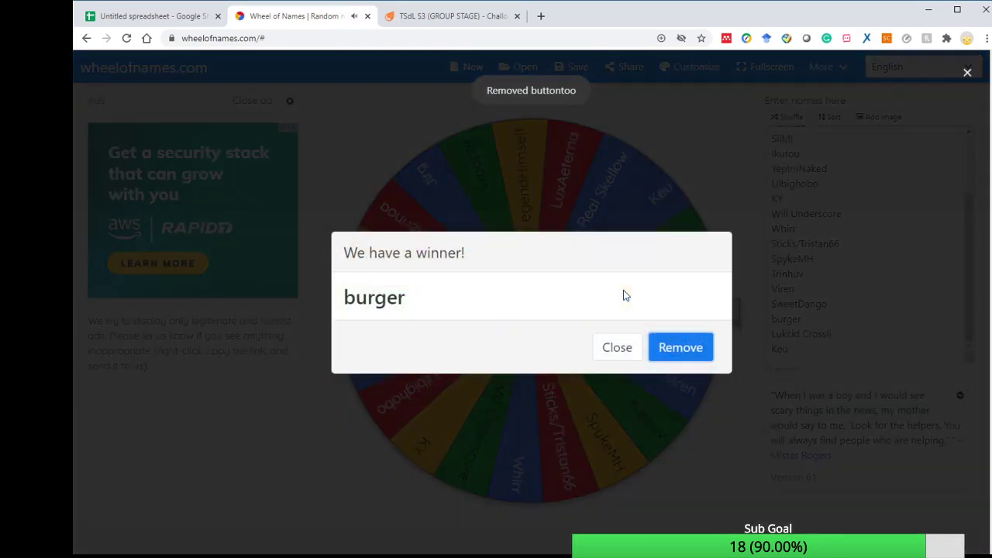
# Copy the drawn winner burger into F2 and drop it from the wheel
pyautogui.moveTo(418, 297); pyautogui.dragTo(360, 298)
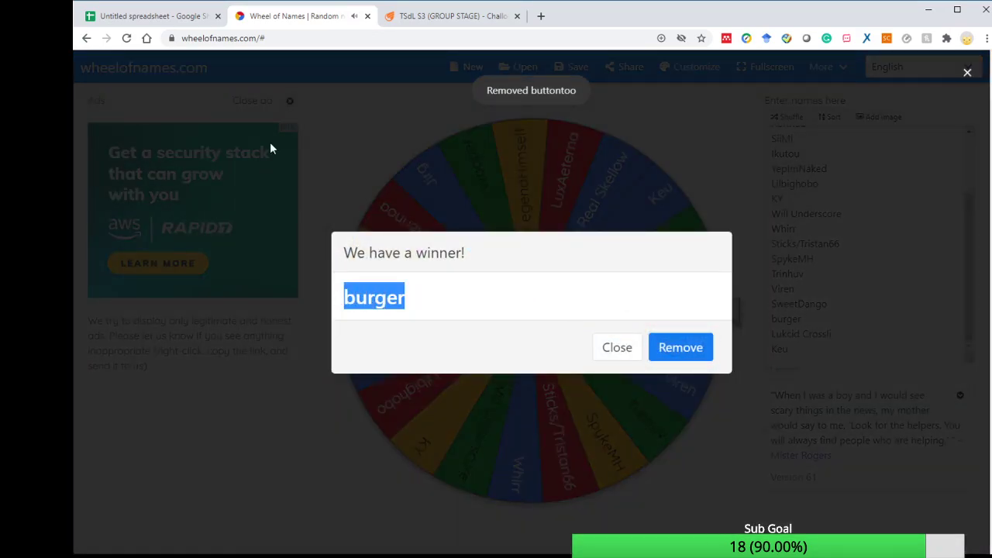
pyautogui.hotkey('ctrl', 'c')
pyautogui.click(139, 17)
pyautogui.hotkey('ctrl', 'v')
pyautogui.click(736, 277)
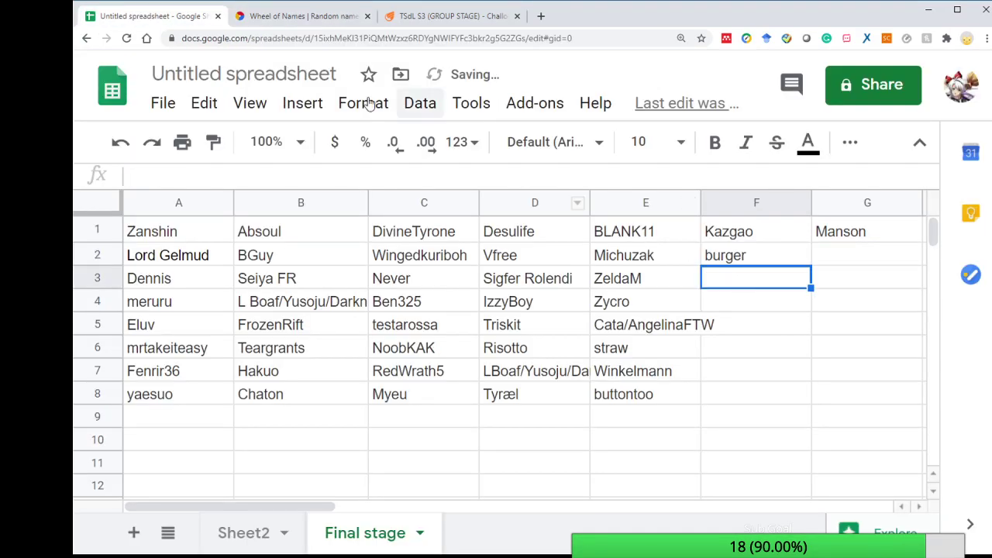
pyautogui.click(310, 17)
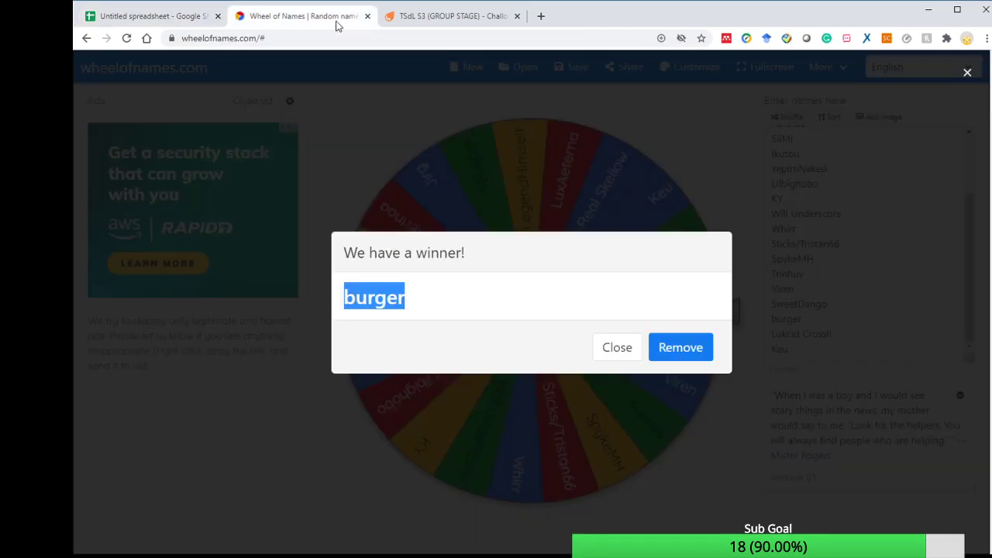
pyautogui.click(700, 342)
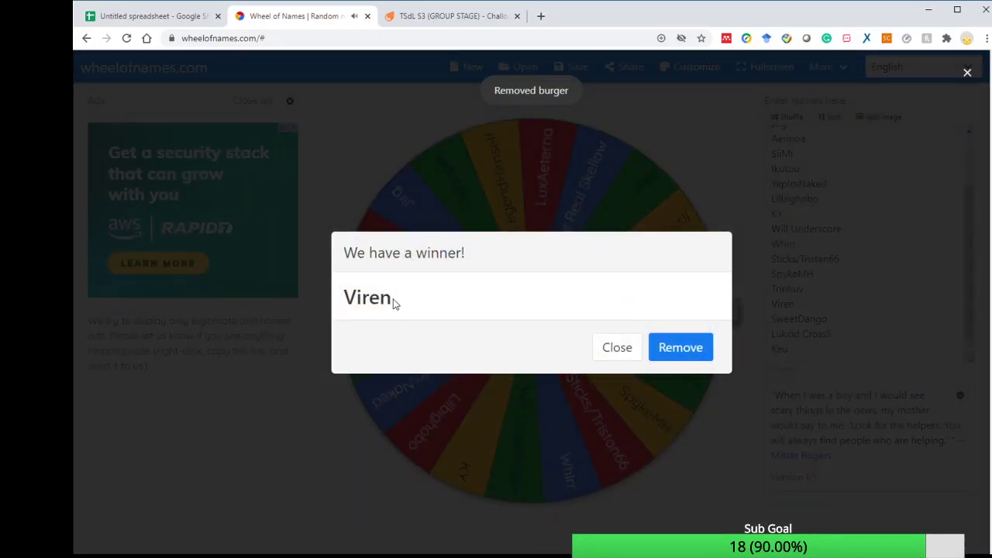
# Paste the winner Viren into F3, drop it from the wheel and spin again
pyautogui.moveTo(395, 303); pyautogui.dragTo(323, 301)
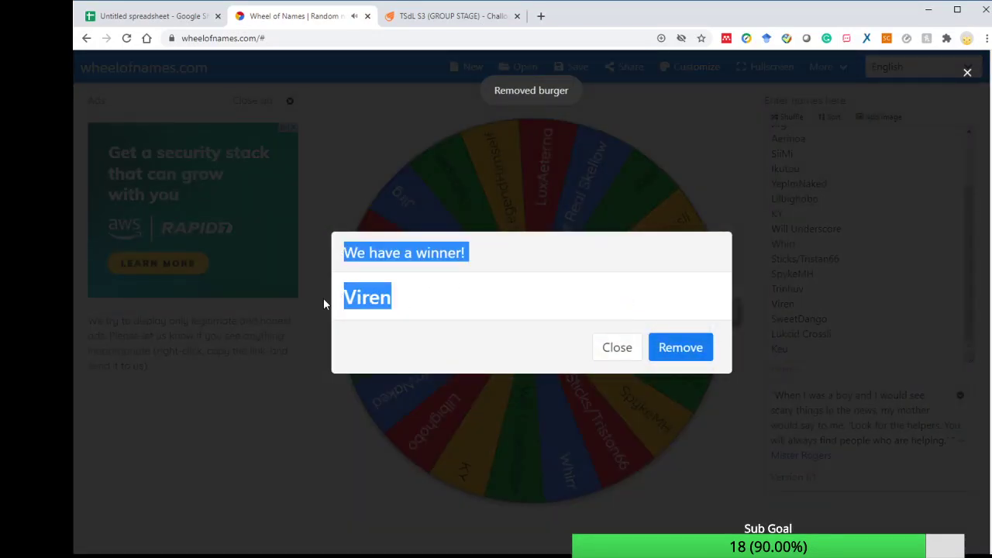
pyautogui.click(401, 300)
pyautogui.moveTo(401, 300); pyautogui.dragTo(365, 296)
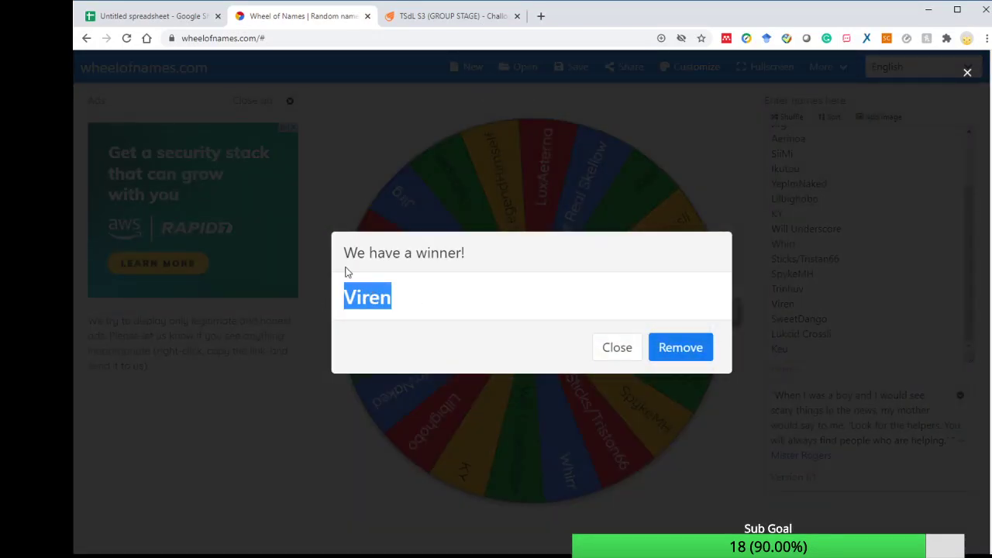
pyautogui.click(170, 22)
pyautogui.hotkey('ctrl', 'v')
pyautogui.click(732, 302)
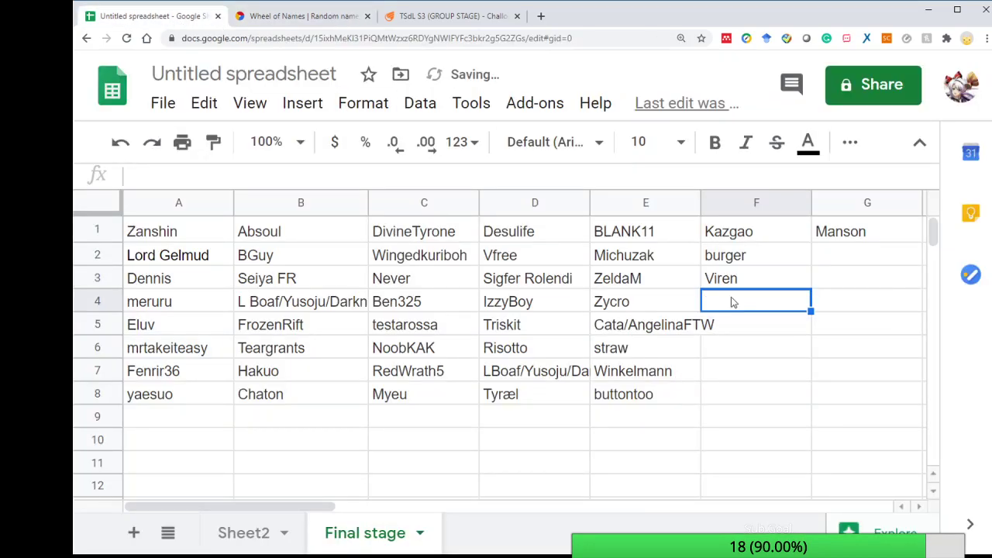
pyautogui.click(295, 16)
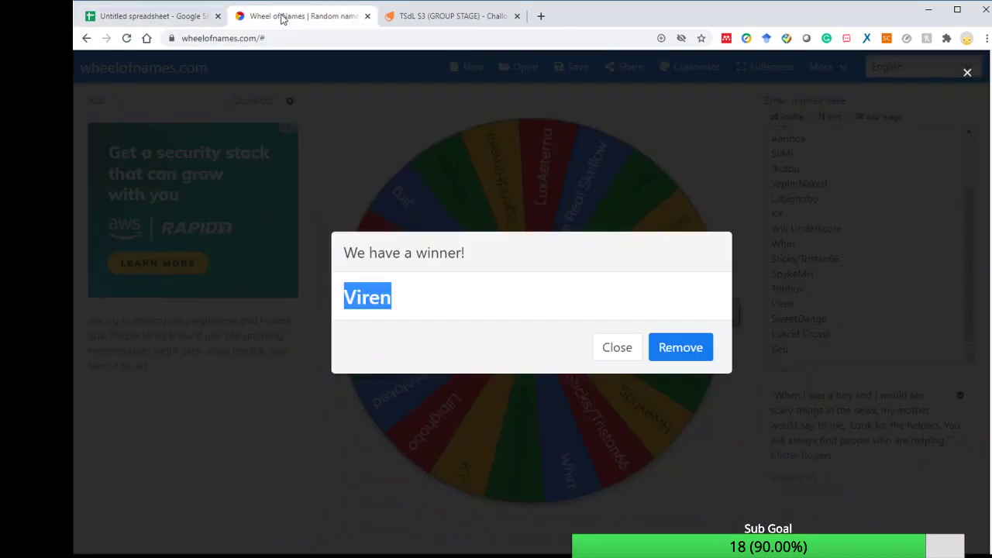
pyautogui.click(675, 346)
pyautogui.click(659, 283)
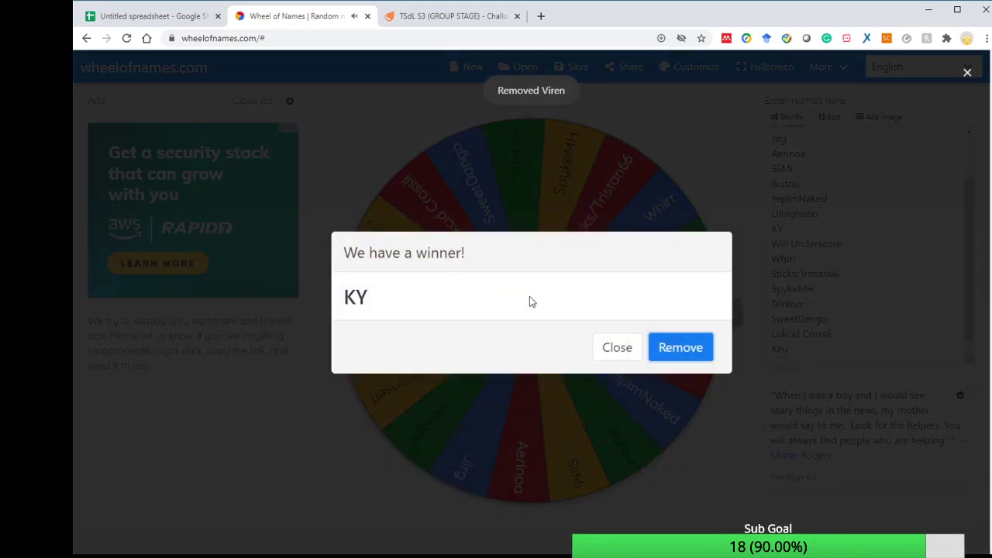
# Paste the winner KY into F4, drop it from the wheel and spin again
pyautogui.moveTo(403, 292); pyautogui.dragTo(356, 293)
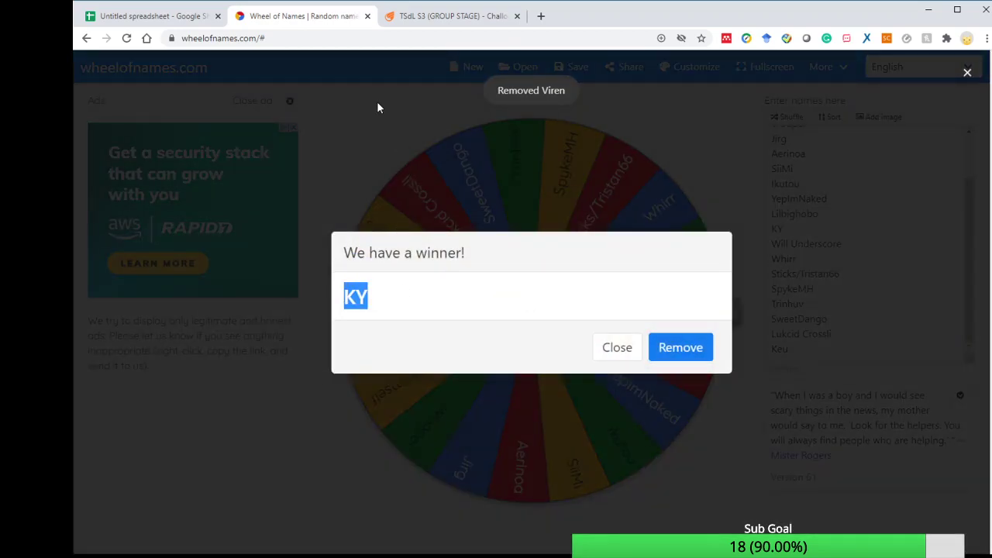
pyautogui.click(147, 16)
pyautogui.hotkey('ctrl', 'v')
pyautogui.click(745, 328)
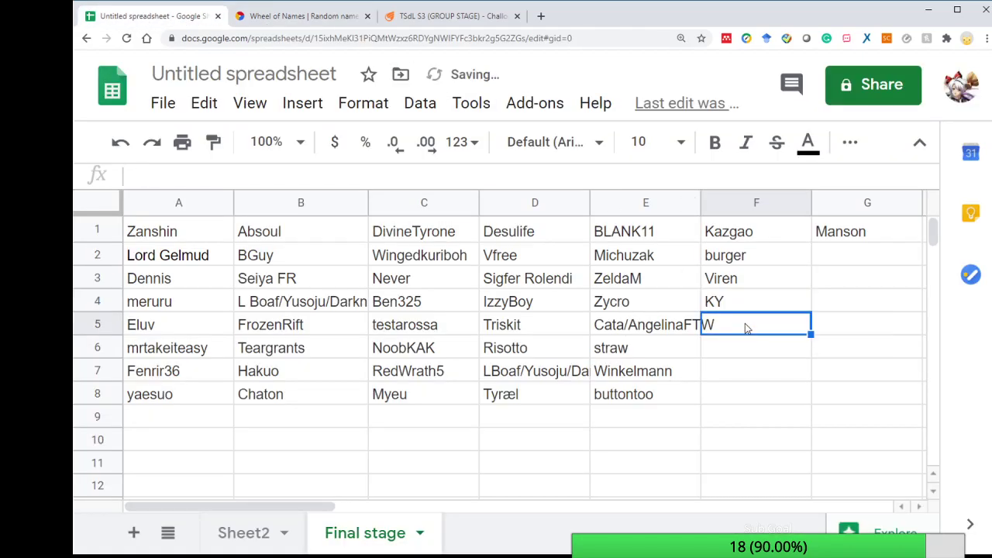
pyautogui.click(301, 17)
pyautogui.click(681, 348)
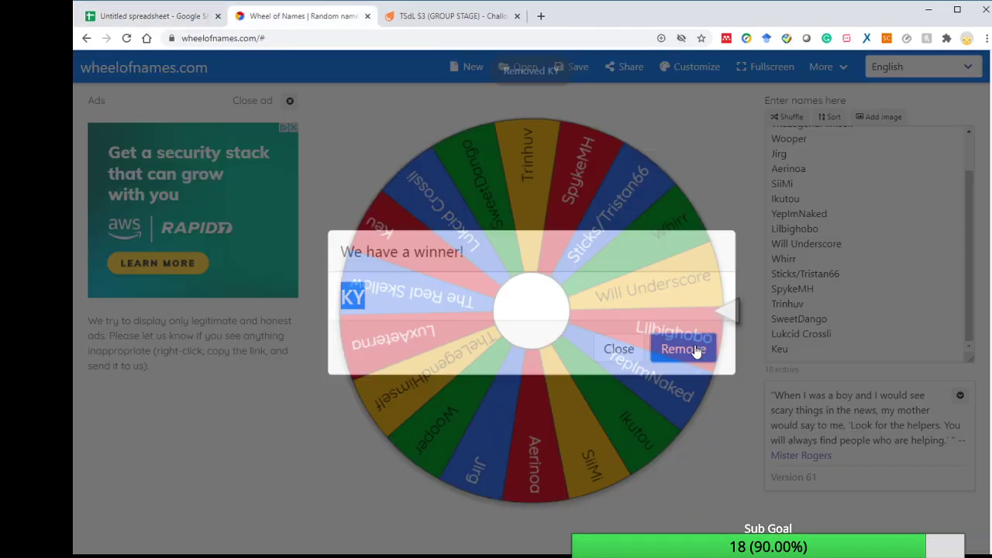
pyautogui.click(654, 314)
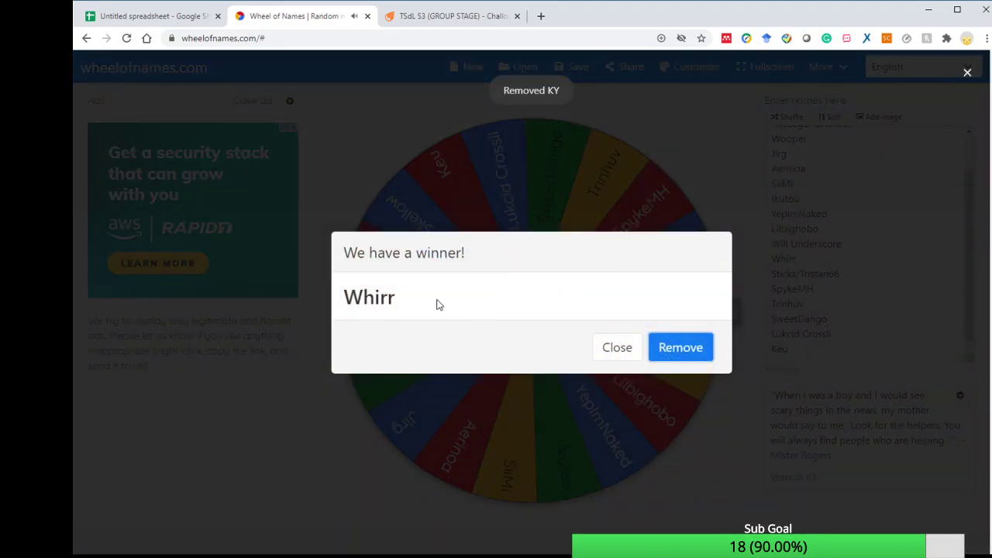
# Enter the winner Whirr into F5, drop it from the wheel and spin again
pyautogui.moveTo(437, 303); pyautogui.dragTo(341, 297)
pyautogui.click(183, 20)
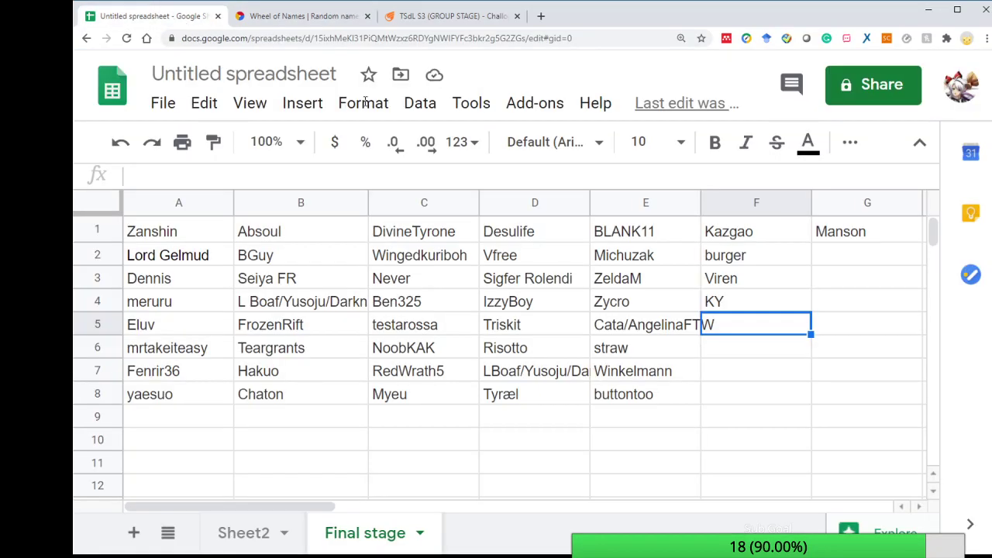
pyautogui.press('Return')
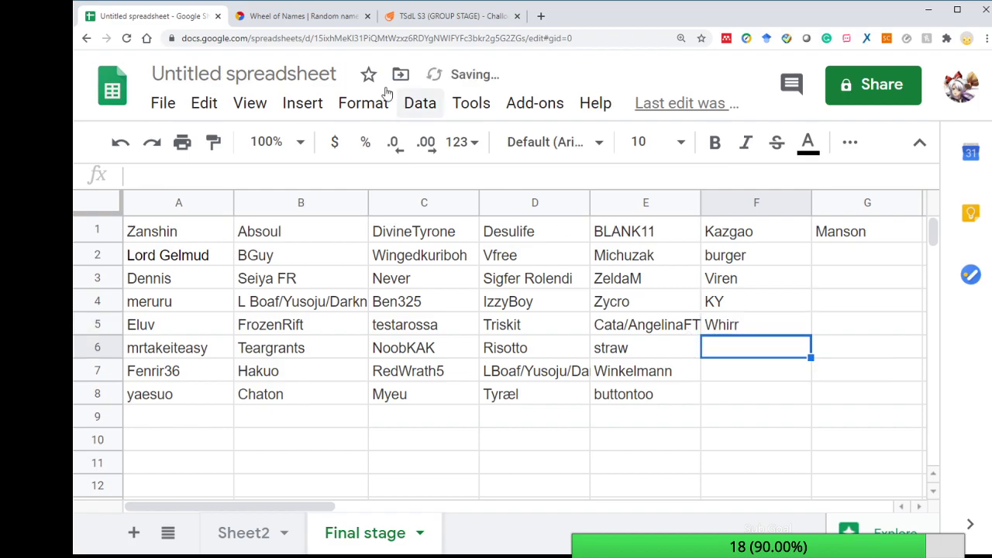
pyautogui.click(310, 19)
pyautogui.click(695, 352)
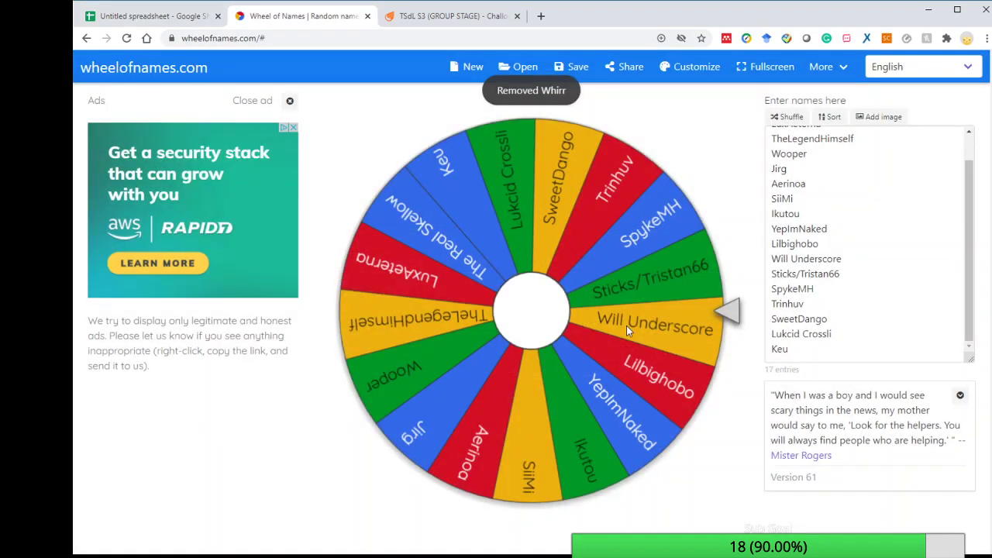
pyautogui.click(633, 325)
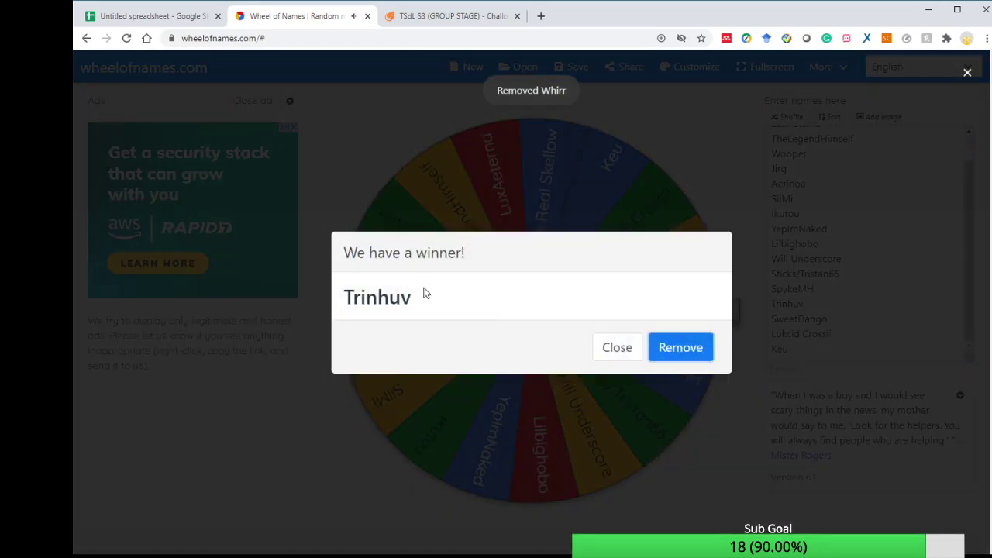
pyautogui.moveTo(425, 294); pyautogui.dragTo(345, 297)
pyautogui.hotkey('ctrl', 'c')
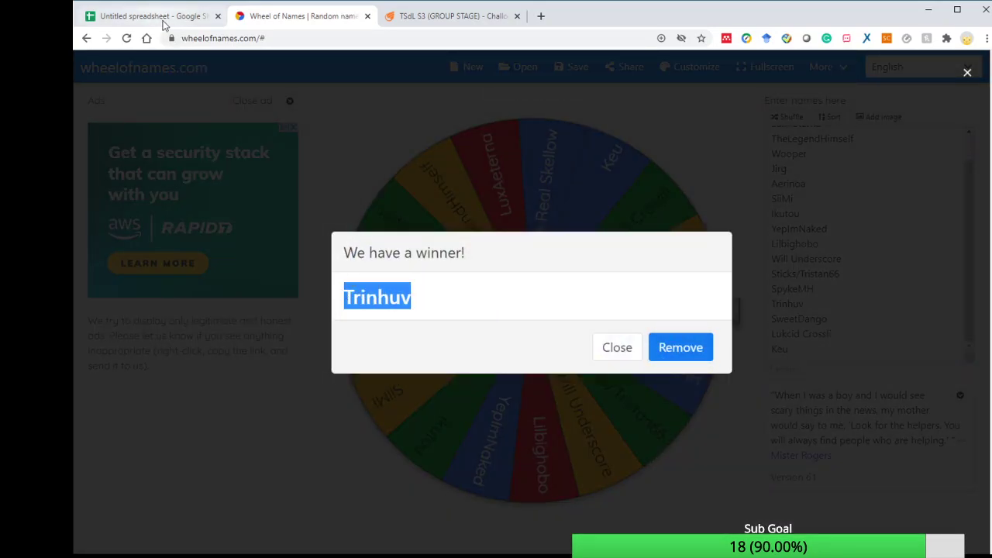
pyautogui.click(161, 22)
pyautogui.hotkey('ctrl', 'v')
pyautogui.click(725, 376)
pyautogui.click(313, 22)
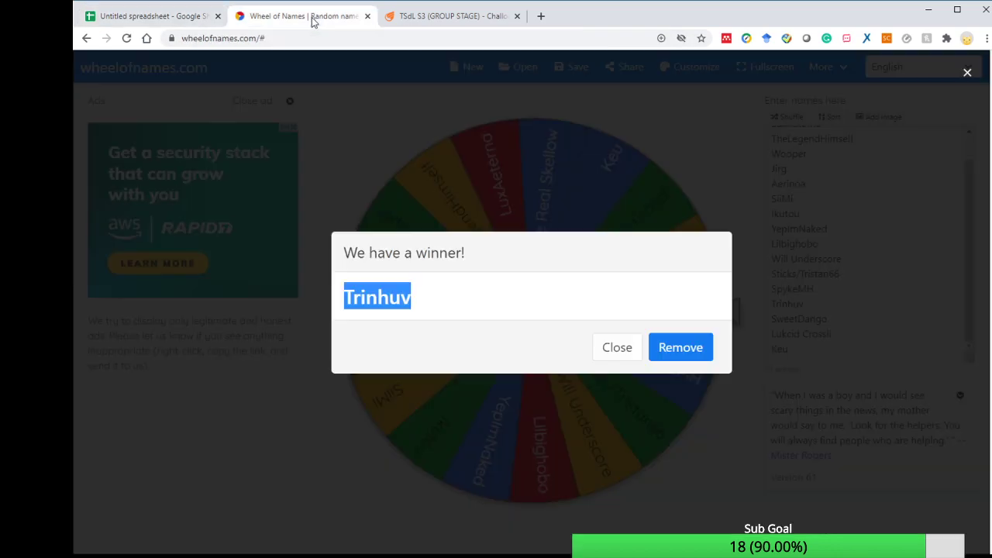
pyautogui.click(694, 341)
pyautogui.click(632, 278)
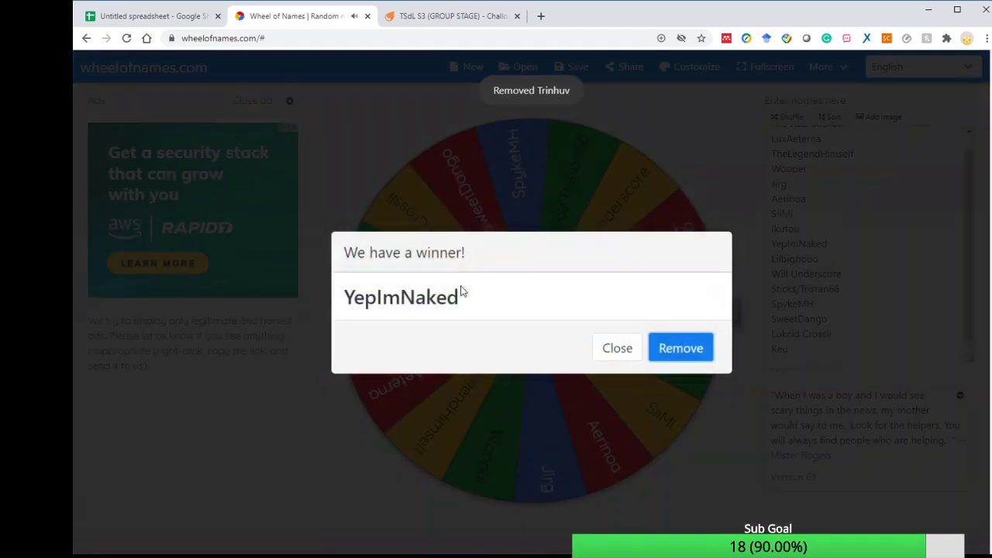
# Copy the winner YepImNaked into F7, drop it from the wheel and spin again
pyautogui.moveTo(487, 310); pyautogui.dragTo(366, 304)
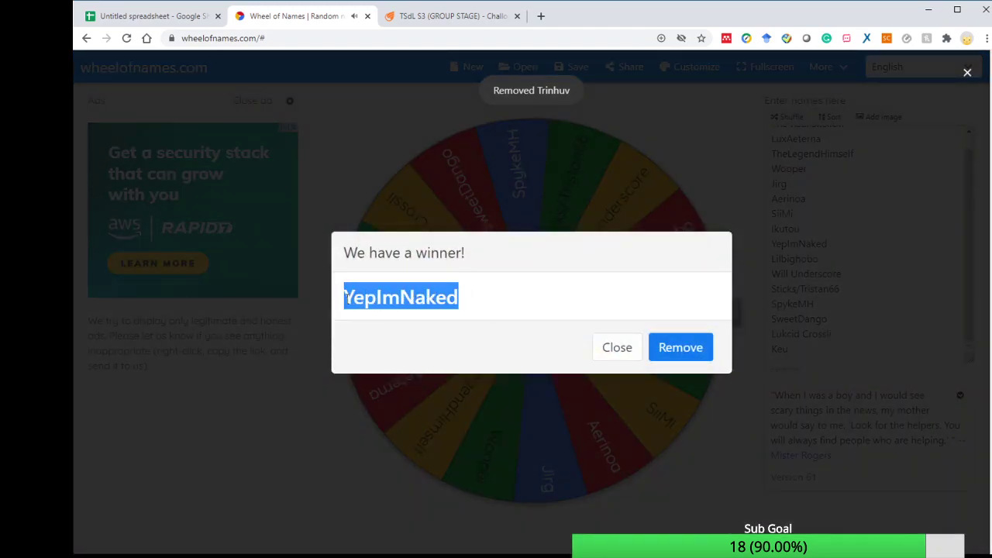
pyautogui.hotkey('ctrl', 'c')
pyautogui.click(147, 15)
pyautogui.hotkey('ctrl', 'v')
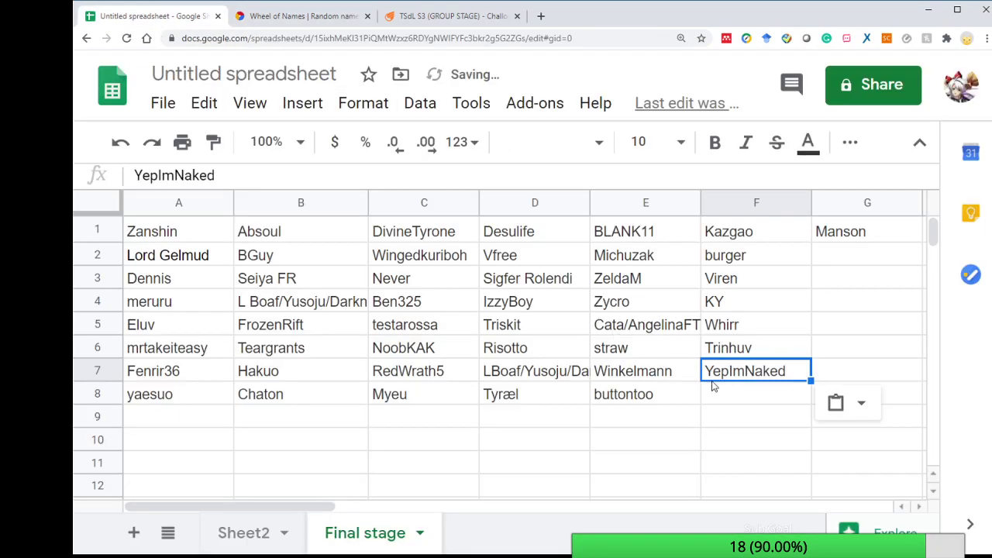
pyautogui.press('Return')
pyautogui.click(303, 17)
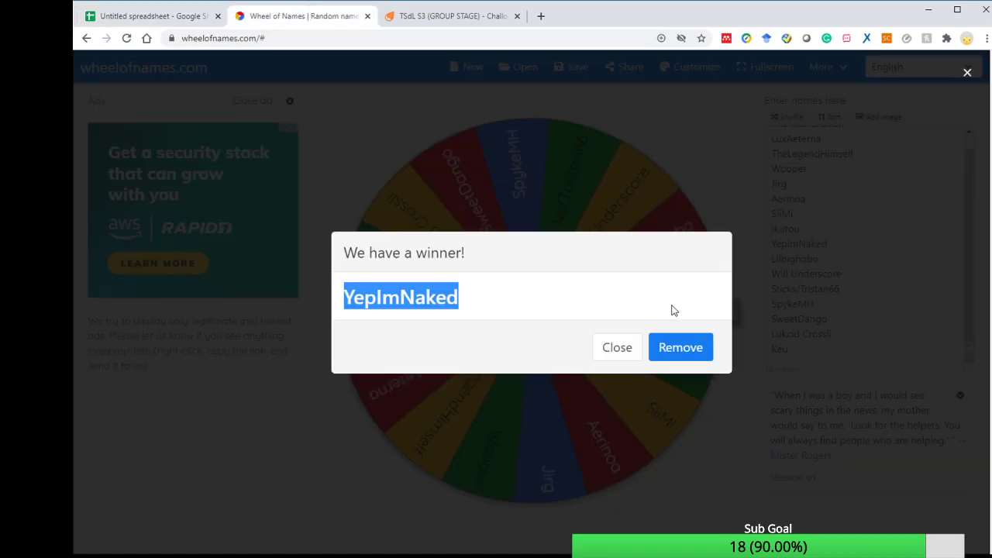
pyautogui.click(700, 352)
pyautogui.click(664, 263)
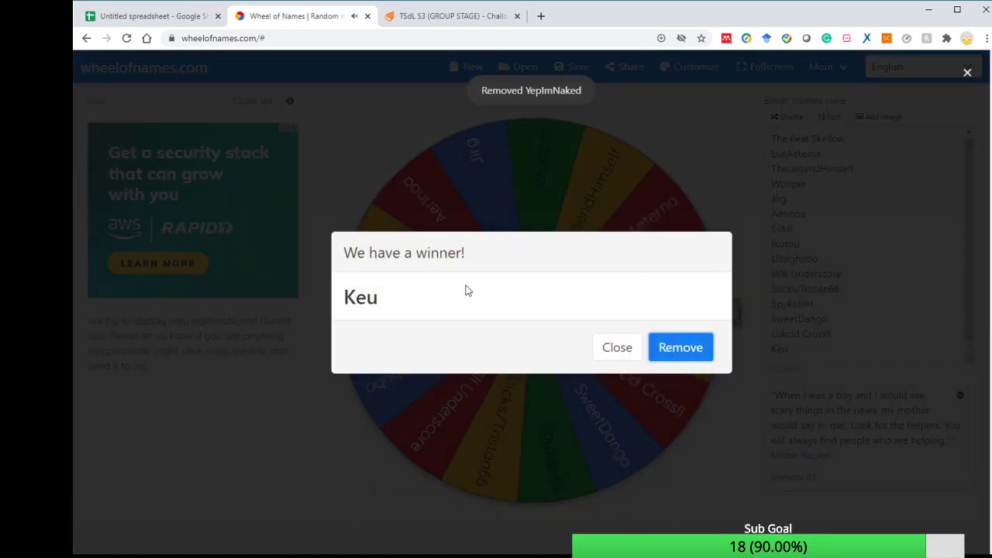
# Paste the final winner Keu into F8 and select the F2:F8 names
pyautogui.moveTo(465, 288); pyautogui.dragTo(354, 293)
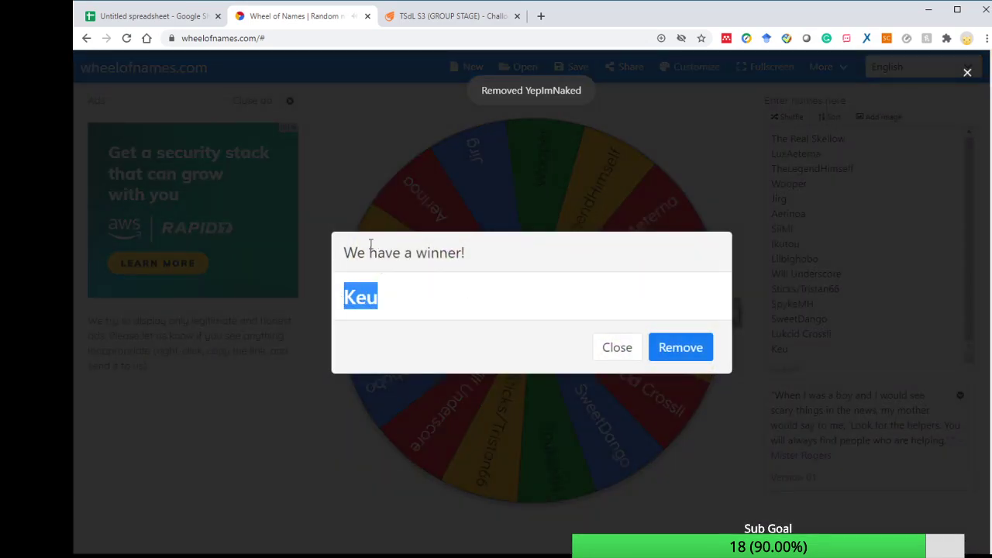
pyautogui.click(143, 22)
pyautogui.hotkey('ctrl', 'v')
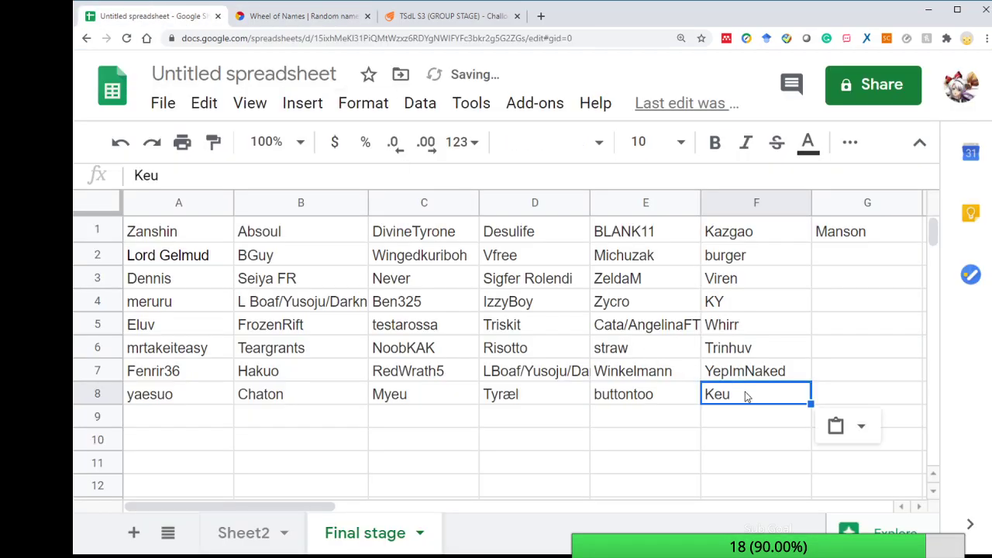
pyautogui.moveTo(741, 256); pyautogui.dragTo(761, 394)
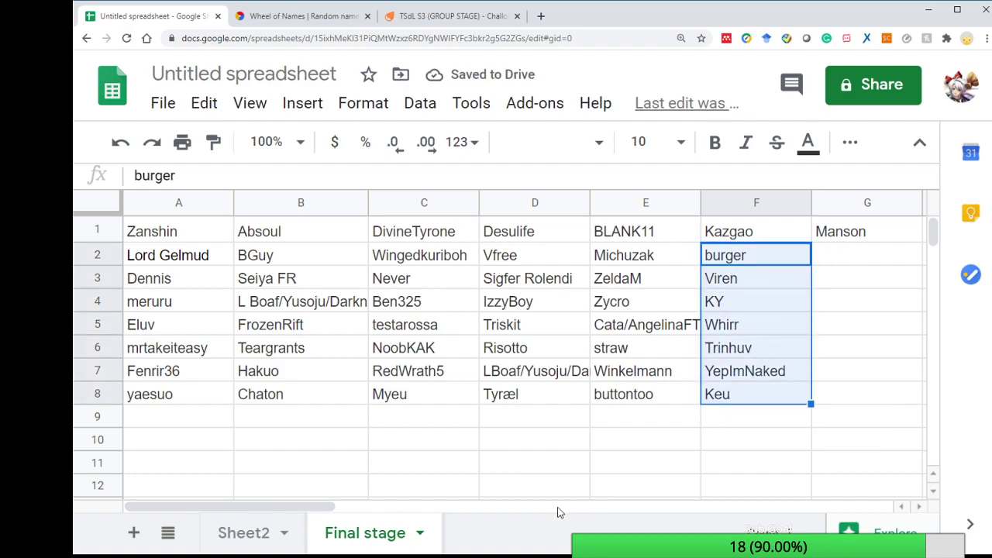
# Select G2 for the new team, remove Keu from the wheel and spin
pyautogui.moveTo(338, 512); pyautogui.dragTo(427, 511)
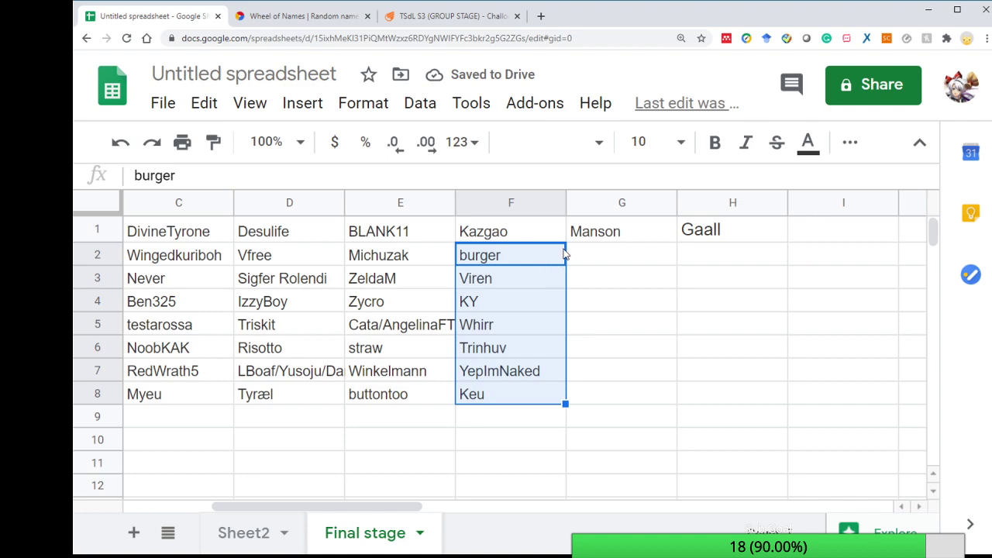
pyautogui.click(602, 255)
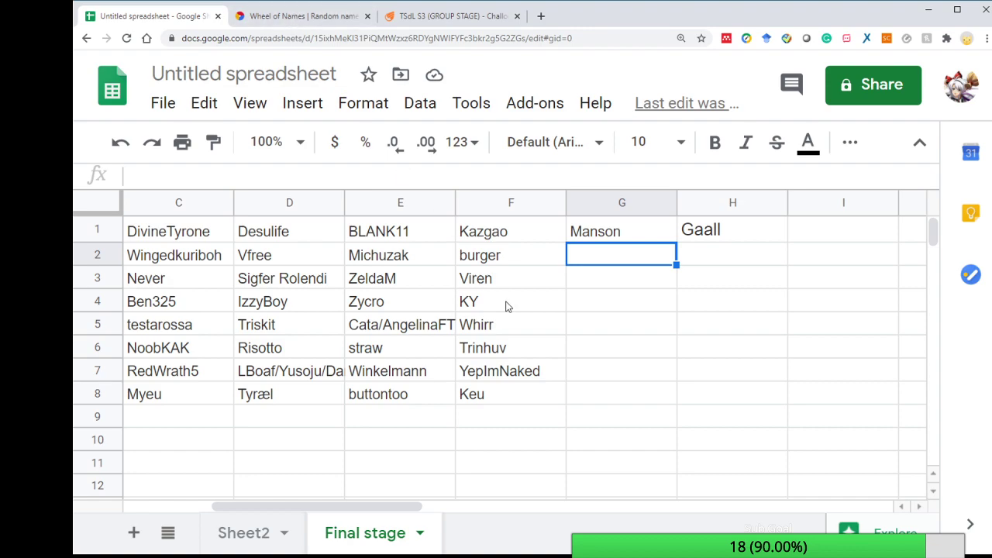
pyautogui.click(293, 17)
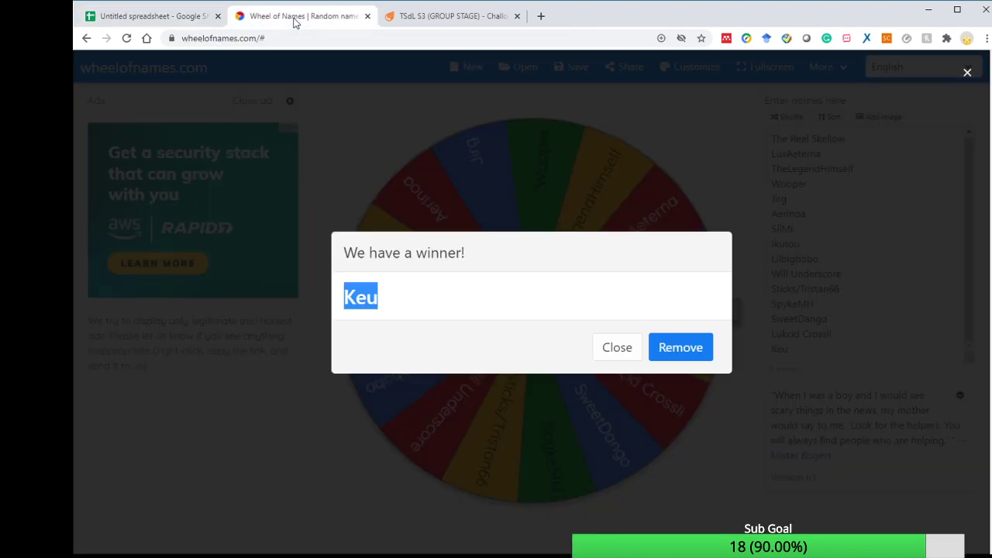
pyautogui.click(178, 19)
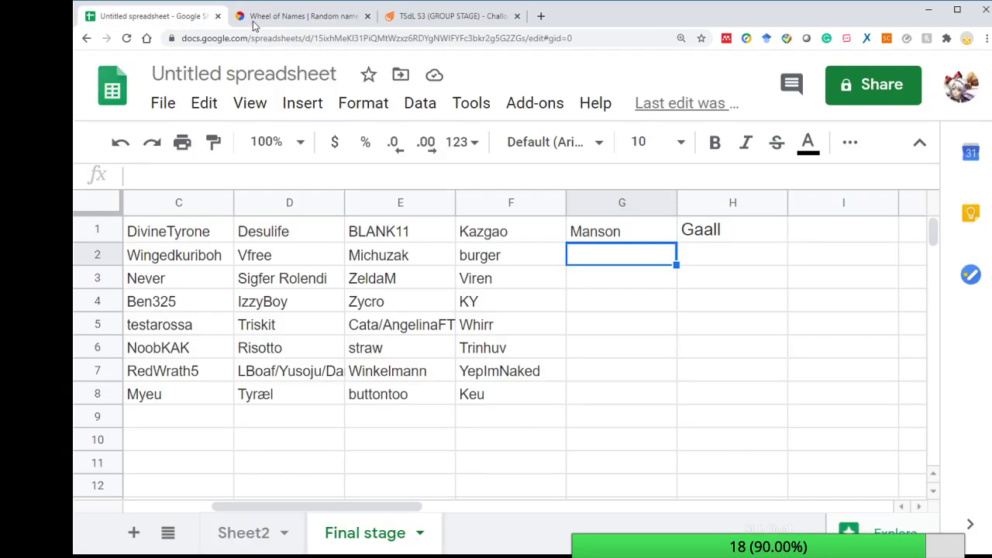
pyautogui.click(304, 19)
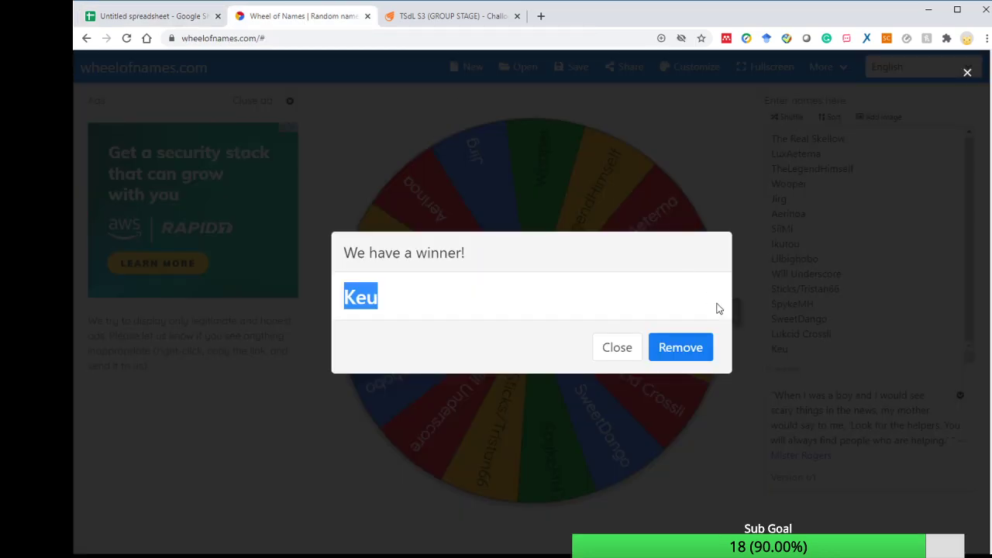
pyautogui.click(700, 357)
pyautogui.click(616, 289)
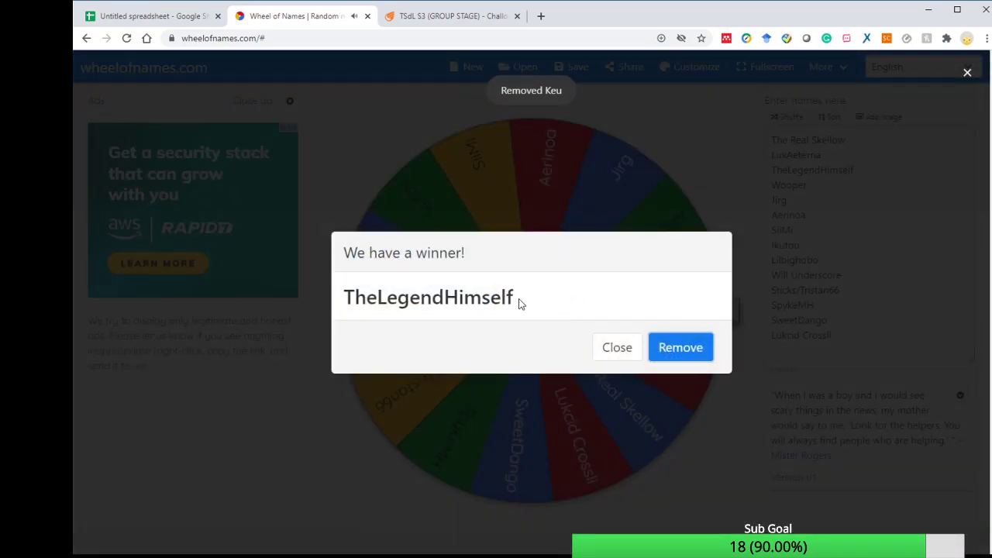
pyautogui.moveTo(520, 303); pyautogui.dragTo(346, 281)
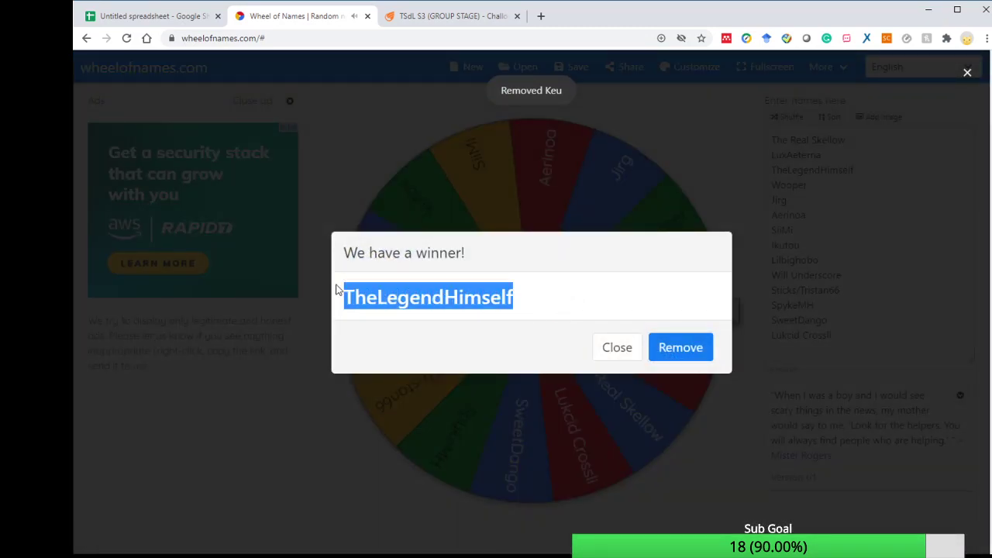
pyautogui.hotkey('ctrl', 'c')
pyautogui.click(166, 18)
pyautogui.hotkey('ctrl', 'v')
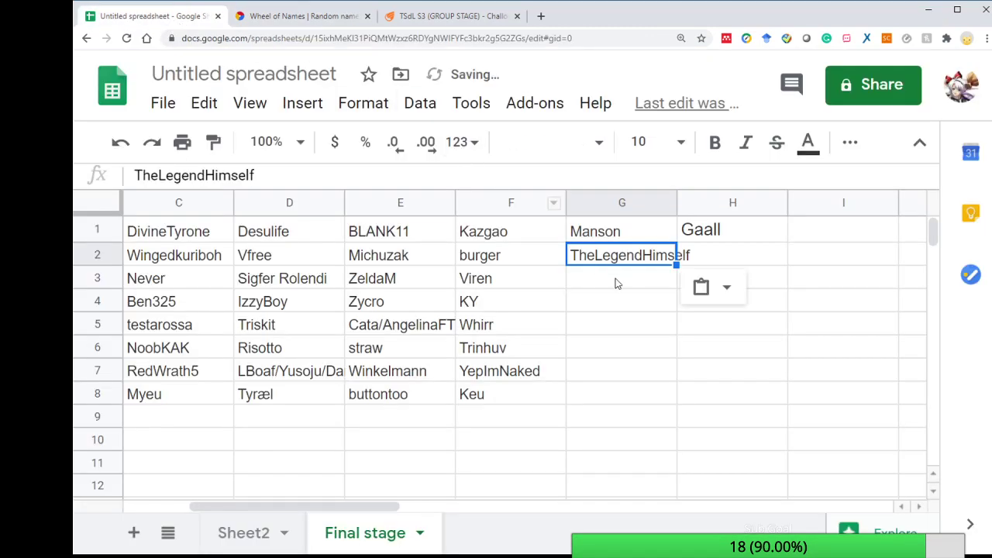
pyautogui.click(618, 284)
pyautogui.click(310, 18)
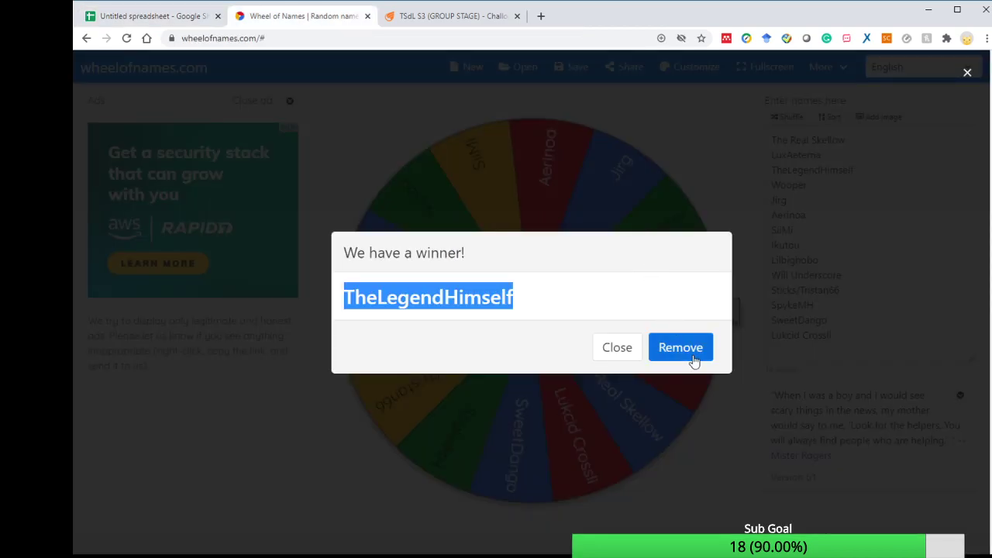
pyautogui.click(692, 358)
pyautogui.click(682, 335)
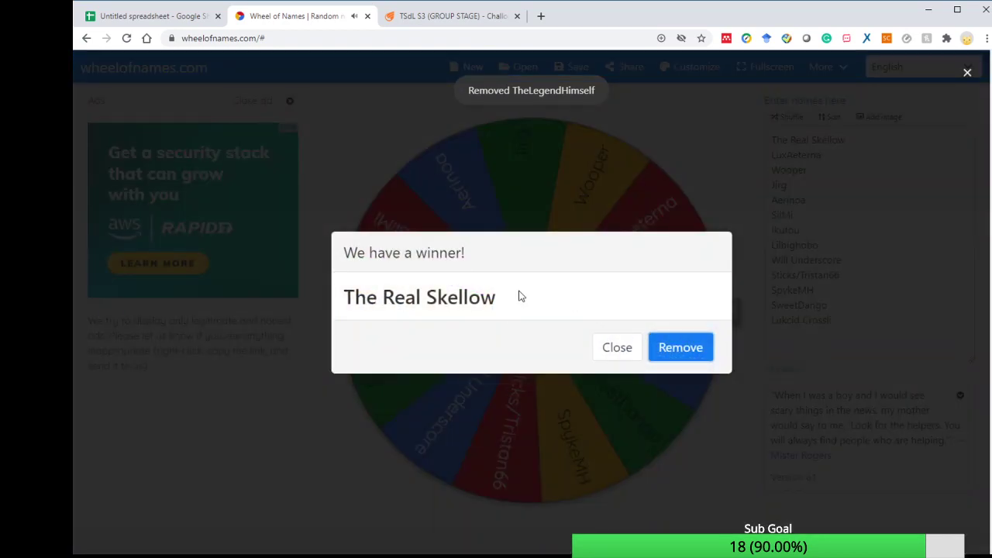
# Paste the winner The Real Skellow into G3, remove it from the wheel and spin again
pyautogui.moveTo(522, 295); pyautogui.dragTo(345, 289)
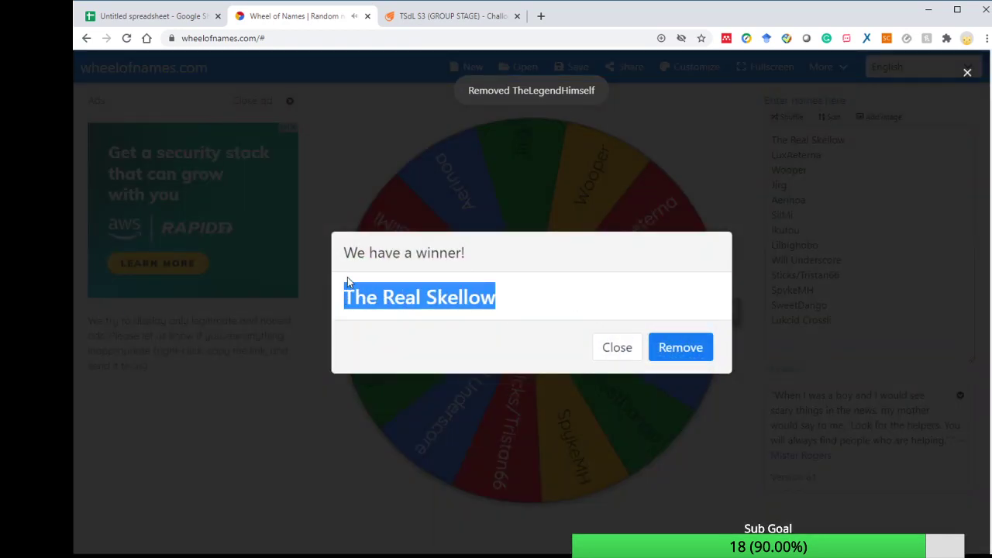
pyautogui.click(128, 15)
pyautogui.hotkey('ctrl', 'v')
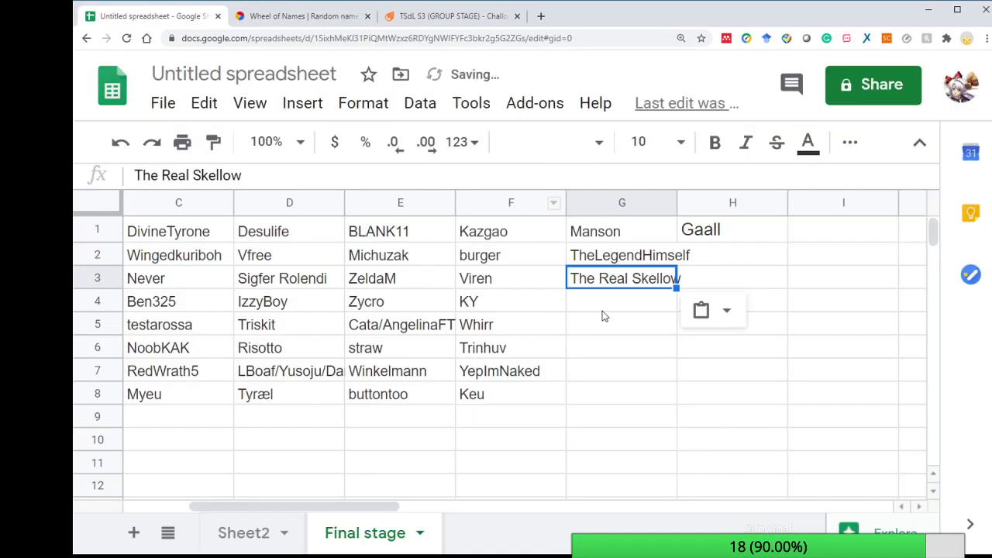
pyautogui.click(602, 309)
pyautogui.click(303, 15)
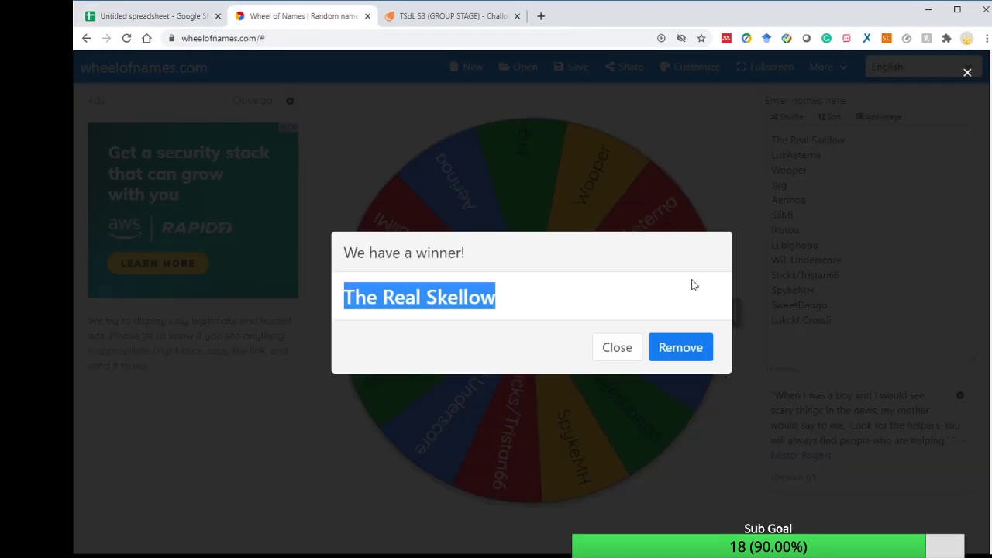
pyautogui.click(701, 348)
pyautogui.click(615, 299)
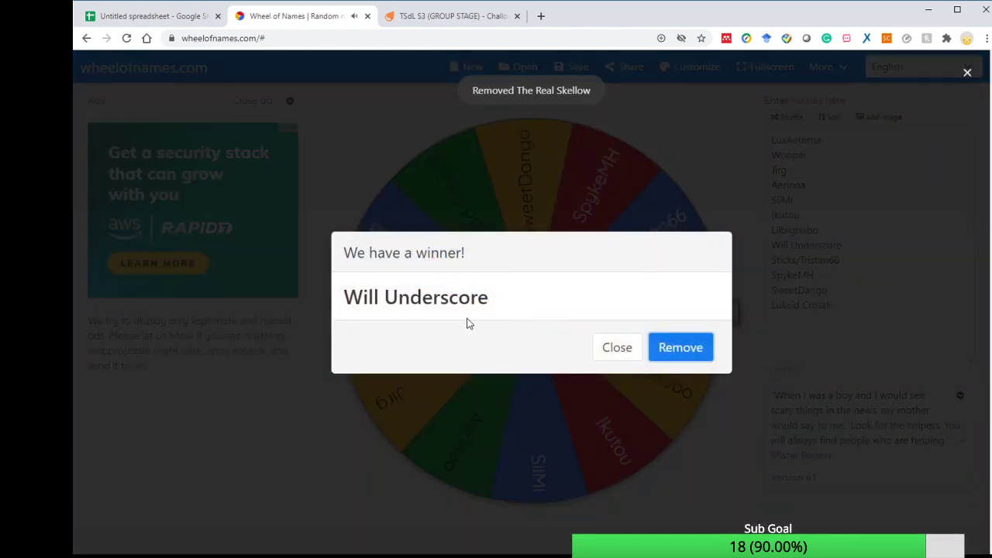
pyautogui.moveTo(497, 305); pyautogui.dragTo(341, 291)
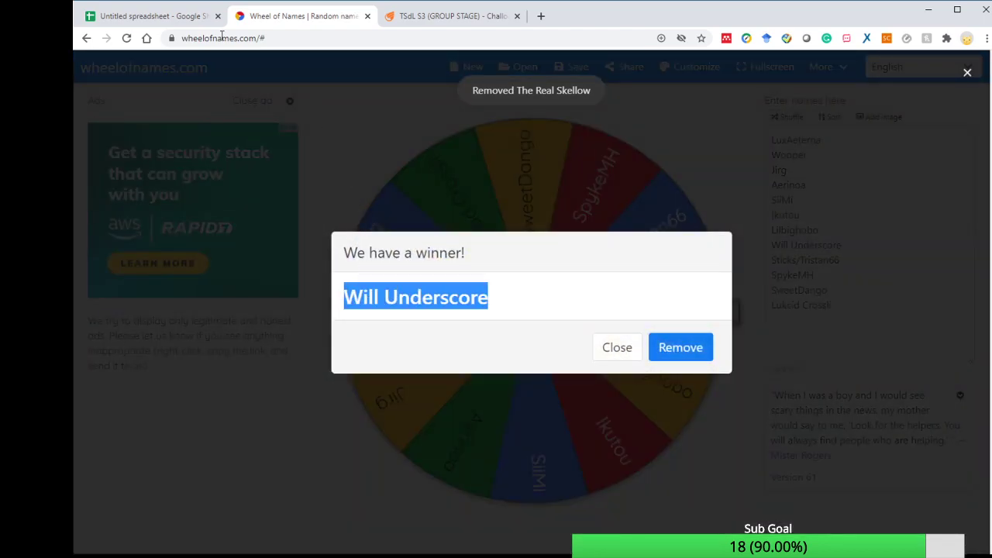
pyautogui.click(172, 25)
pyautogui.hotkey('ctrl', 'v')
pyautogui.click(623, 334)
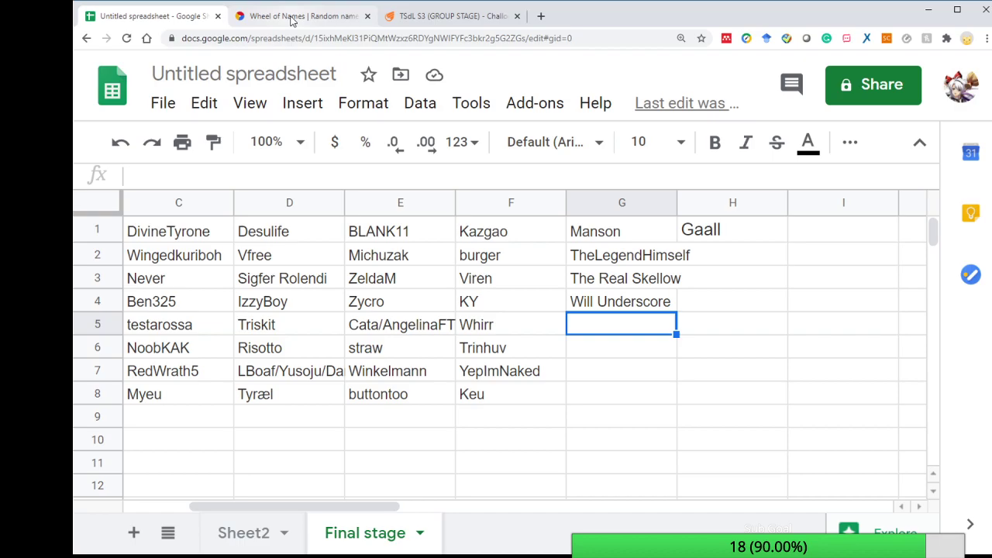
pyautogui.click(292, 21)
pyautogui.click(691, 353)
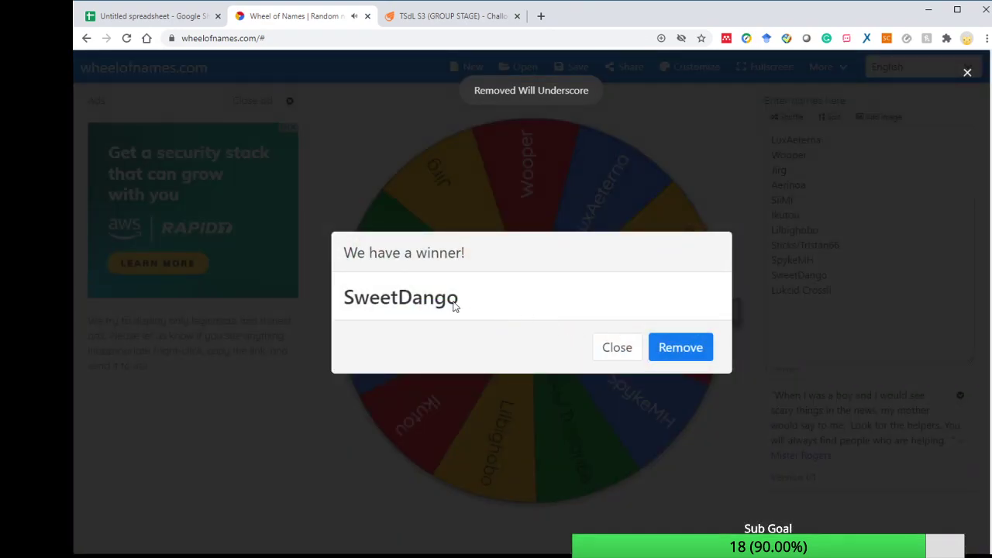
pyautogui.moveTo(456, 305); pyautogui.dragTo(349, 292)
pyautogui.click(179, 24)
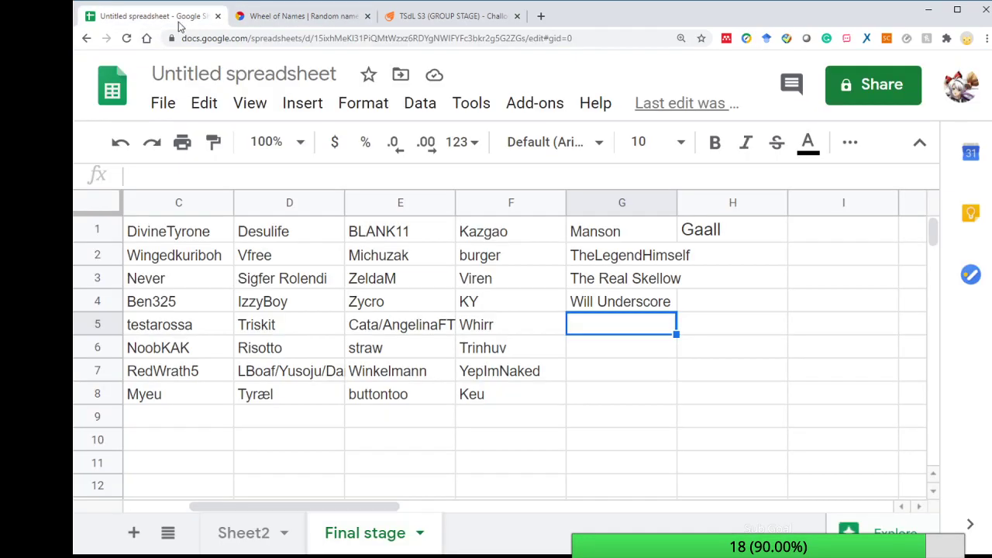
pyautogui.hotkey('ctrl', 'v')
pyautogui.click(617, 348)
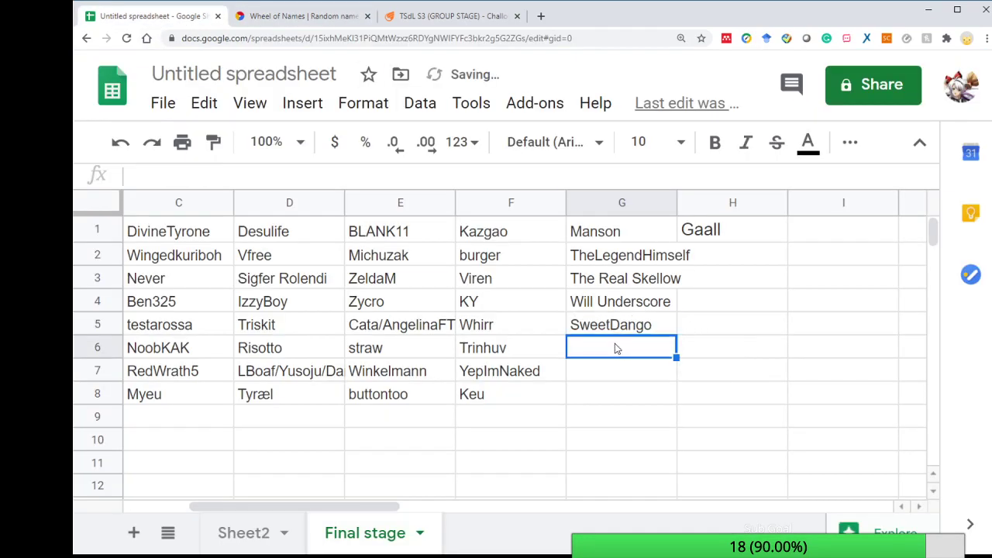
pyautogui.click(302, 15)
pyautogui.click(695, 361)
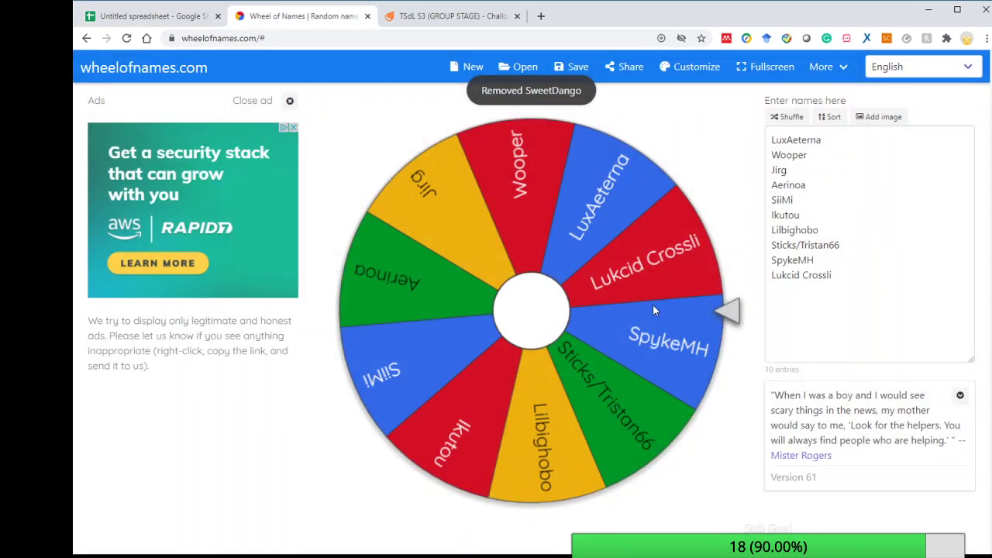
pyautogui.click(648, 314)
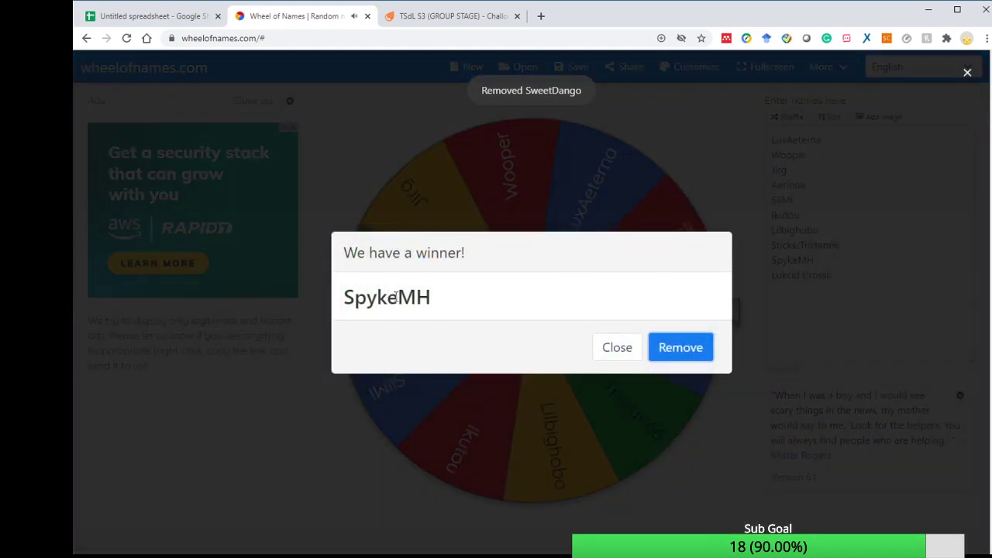
pyautogui.moveTo(450, 303); pyautogui.dragTo(371, 297)
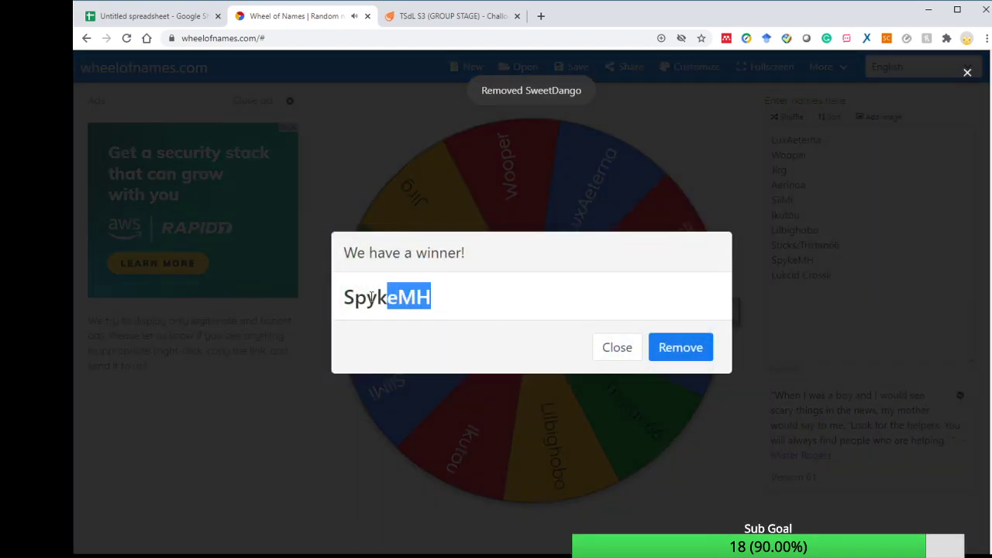
pyautogui.hotkey('ctrl', 'c')
pyautogui.click(148, 15)
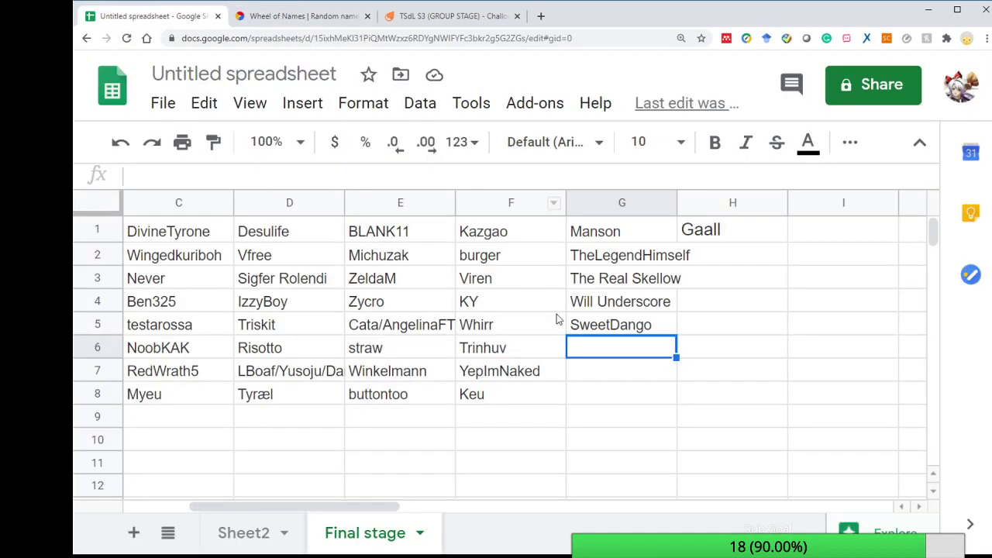
pyautogui.hotkey('ctrl', 'v')
pyautogui.click(615, 391)
pyautogui.click(603, 372)
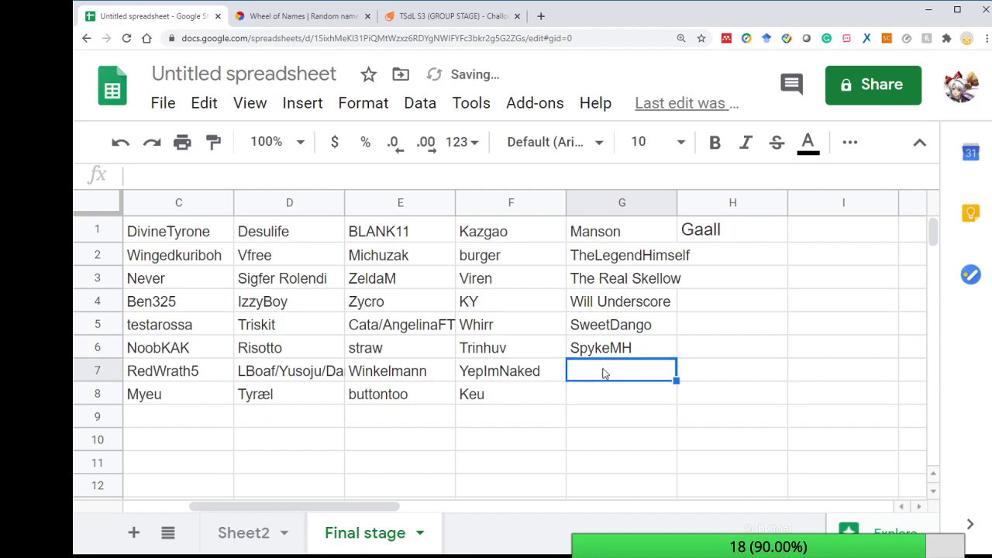
# Remove SpykeMH, spin again, and copy the winner Aerinoa into G7
pyautogui.click(333, 17)
pyautogui.click(673, 347)
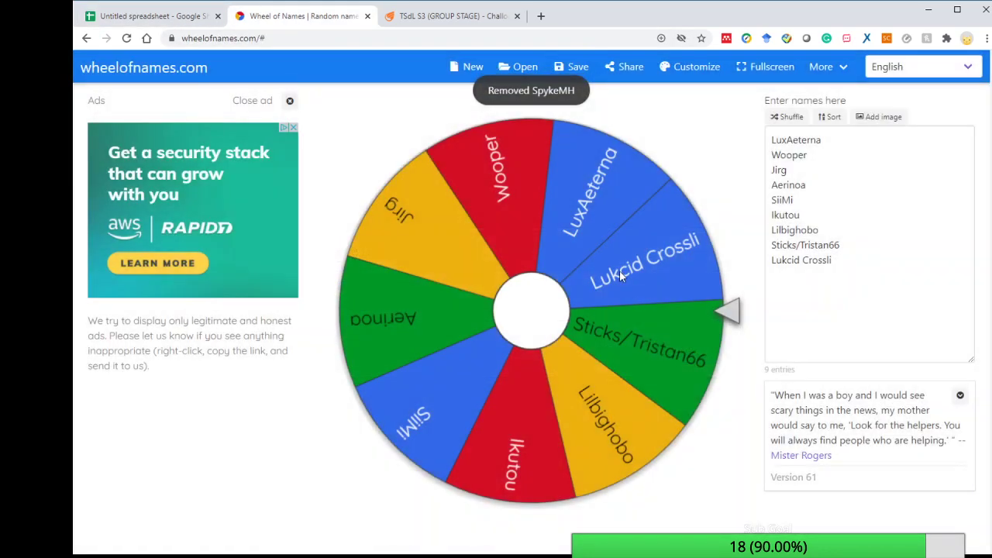
pyautogui.click(619, 270)
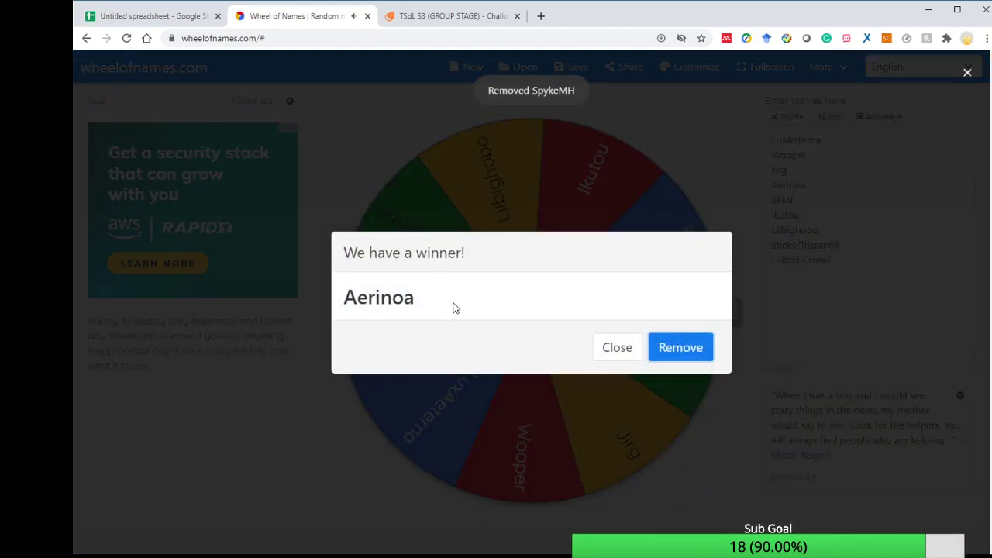
pyautogui.moveTo(419, 308); pyautogui.dragTo(333, 308)
pyautogui.hotkey('ctrl', 'c')
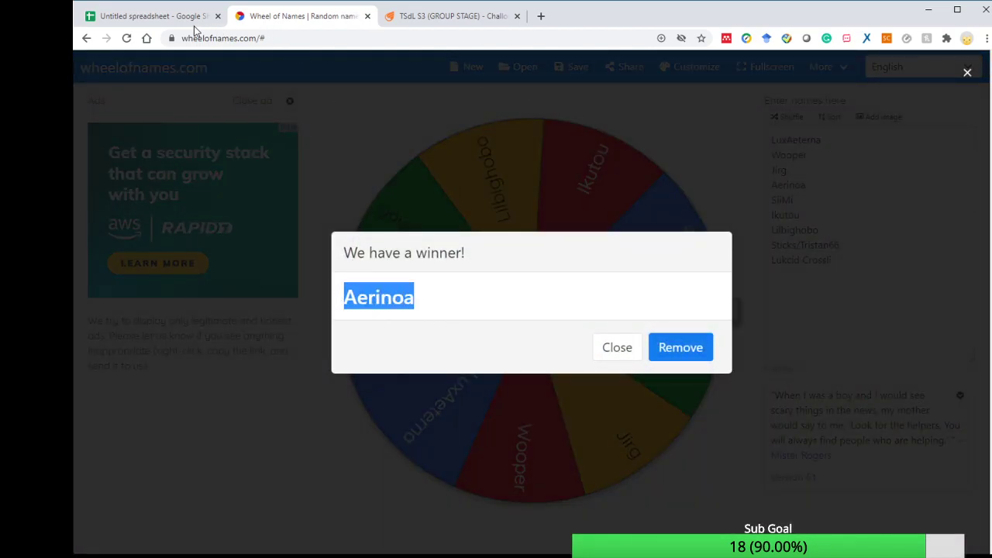
pyautogui.click(194, 21)
pyautogui.hotkey('ctrl', 'v')
pyautogui.press('Return')
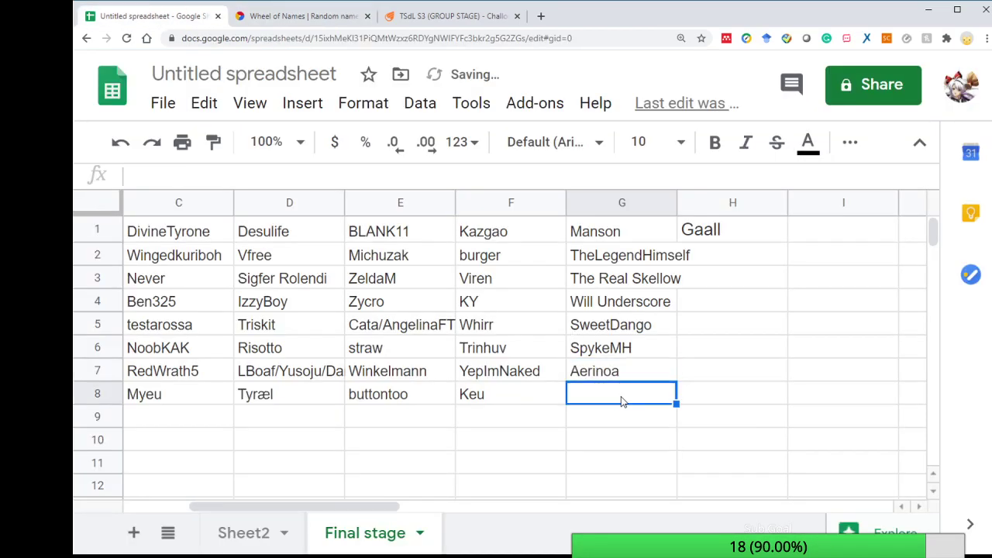
pyautogui.click(279, 17)
pyautogui.click(665, 353)
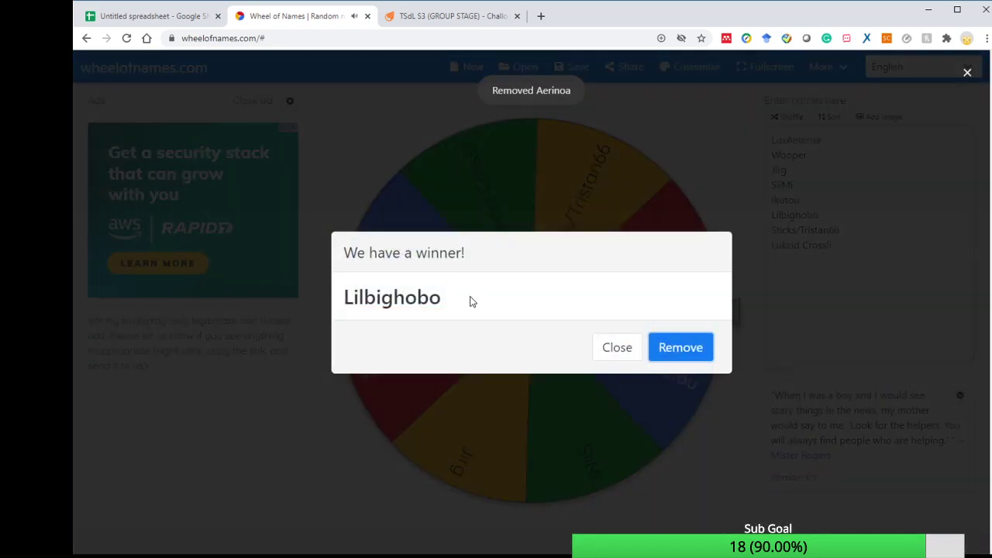
pyautogui.moveTo(471, 300); pyautogui.dragTo(346, 301)
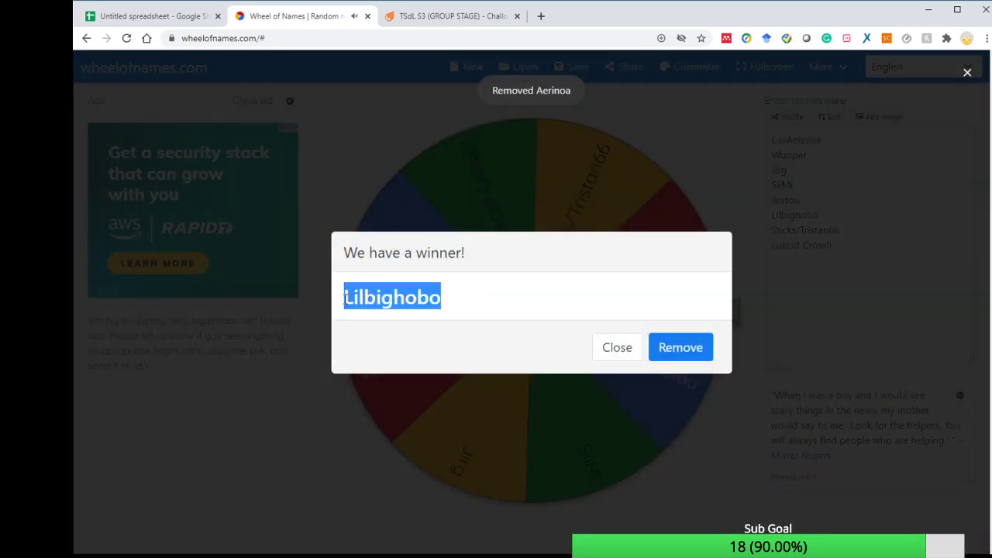
pyautogui.click(171, 17)
pyautogui.hotkey('ctrl', 'v')
pyautogui.click(731, 256)
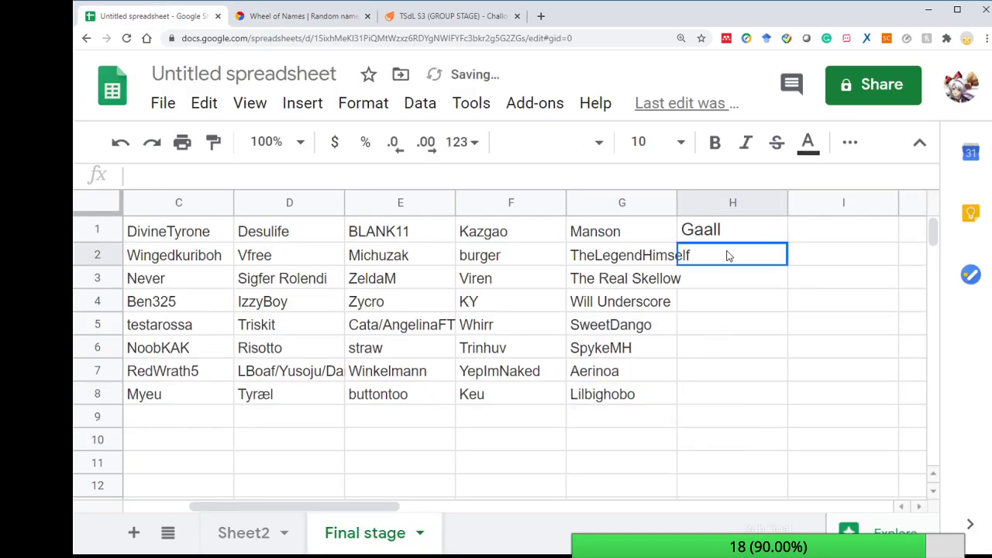
pyautogui.click(266, 15)
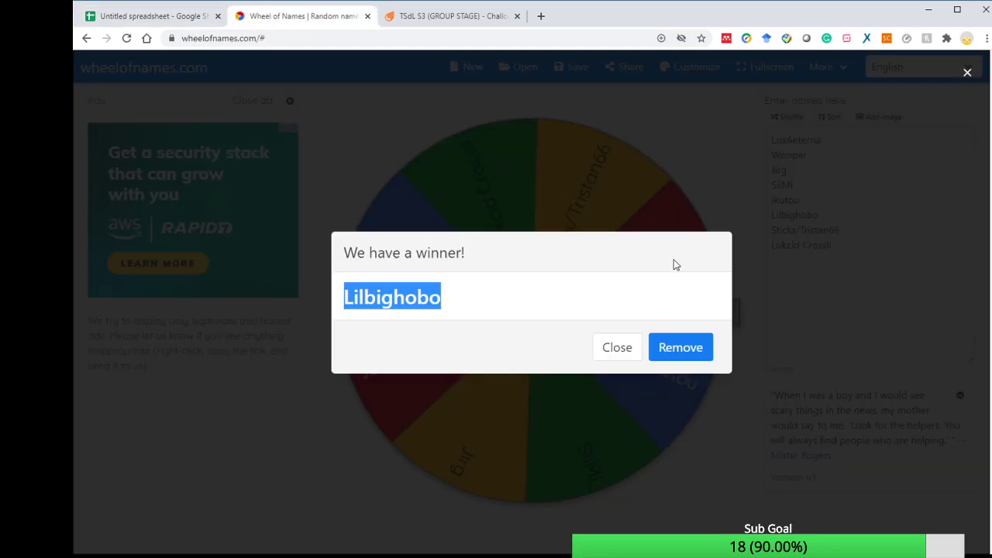
pyautogui.click(685, 351)
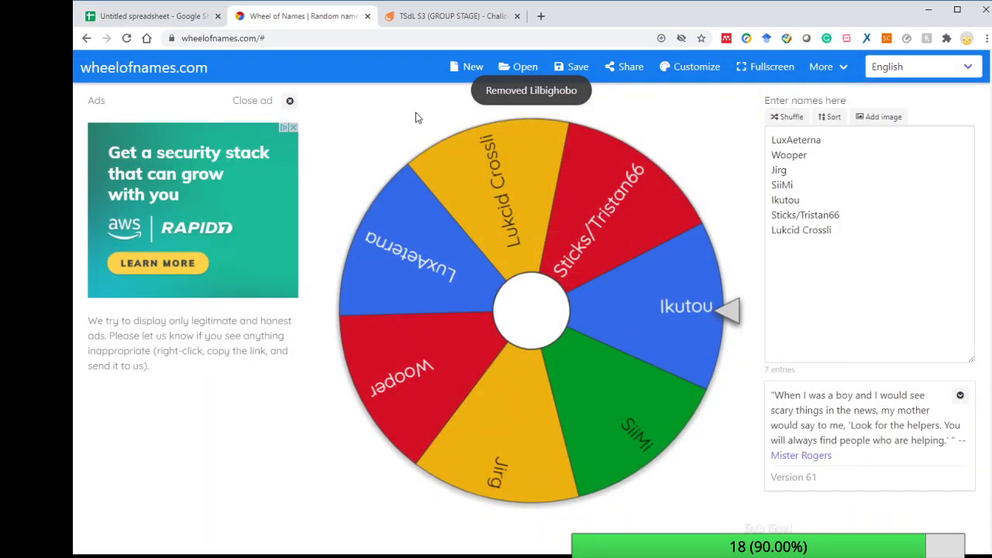
pyautogui.click(631, 253)
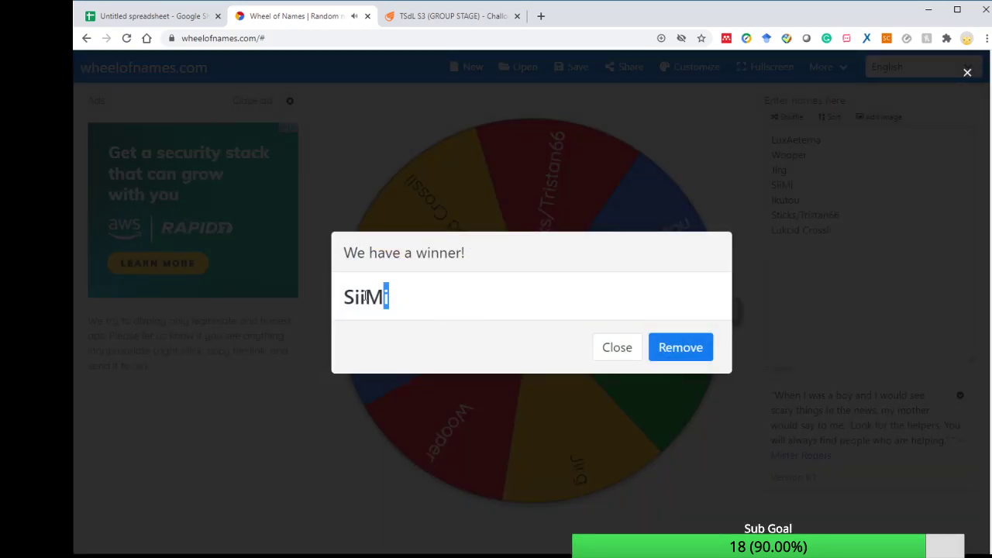
pyautogui.moveTo(389, 297); pyautogui.dragTo(339, 299)
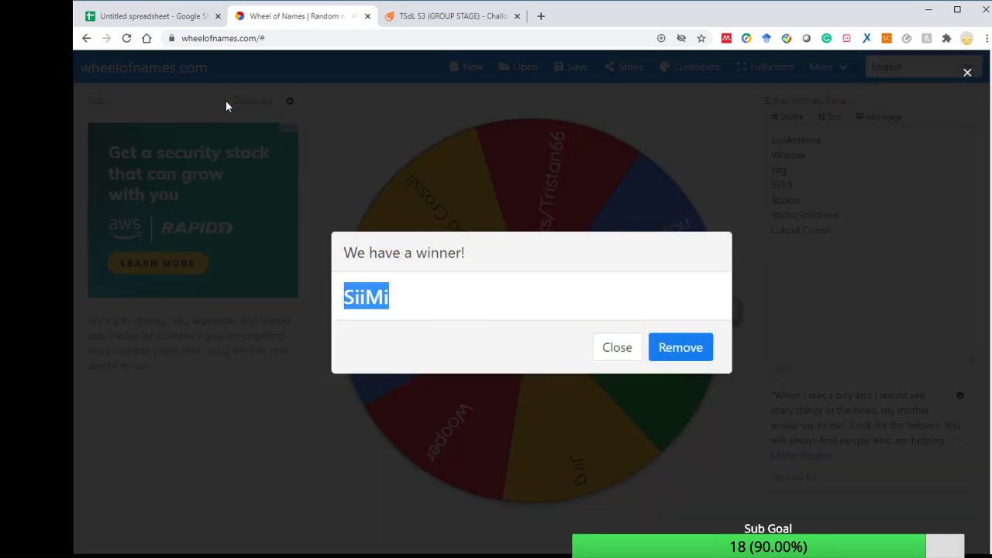
pyautogui.hotkey('ctrl', 'c')
pyautogui.hotkey('ctrl', 'shift', 'Tab')
pyautogui.hotkey('ctrl', 'v')
pyautogui.press('Down')
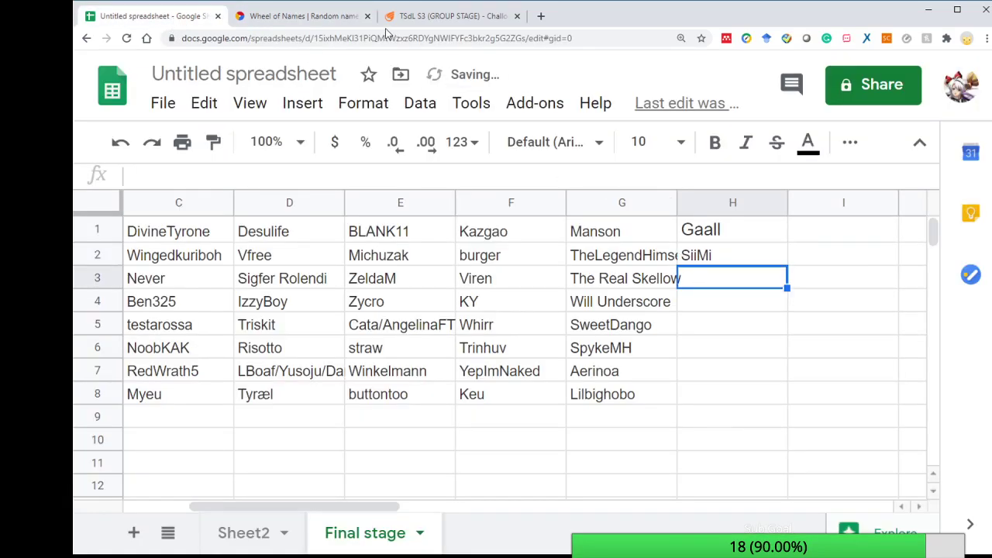
# Remove SiiMi, spin again, and copy the winner Wooper into H3
pyautogui.hotkey('ctrl', 'Tab')
pyautogui.click(687, 352)
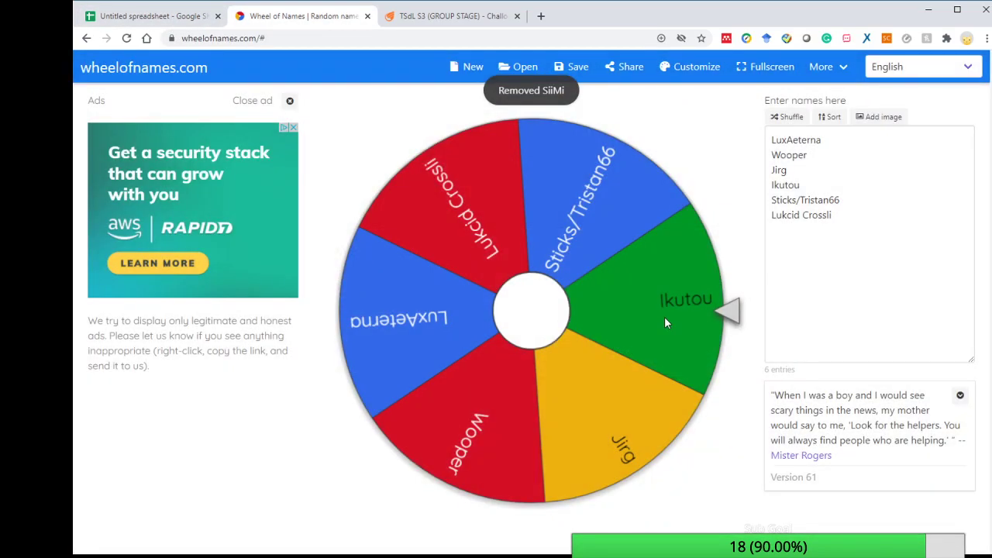
pyautogui.click(664, 316)
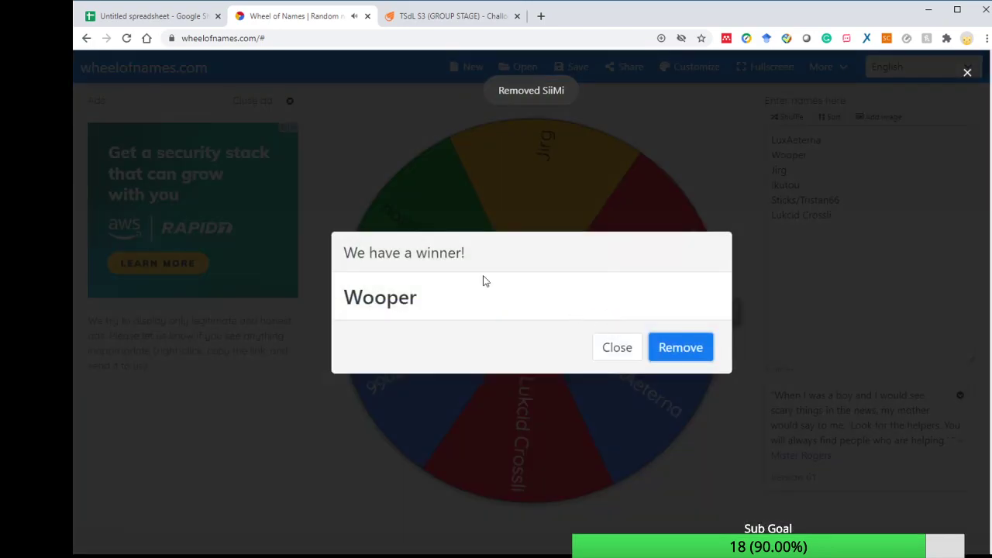
pyautogui.moveTo(438, 298); pyautogui.dragTo(347, 297)
pyautogui.hotkey('ctrl', 'c')
pyautogui.click(148, 15)
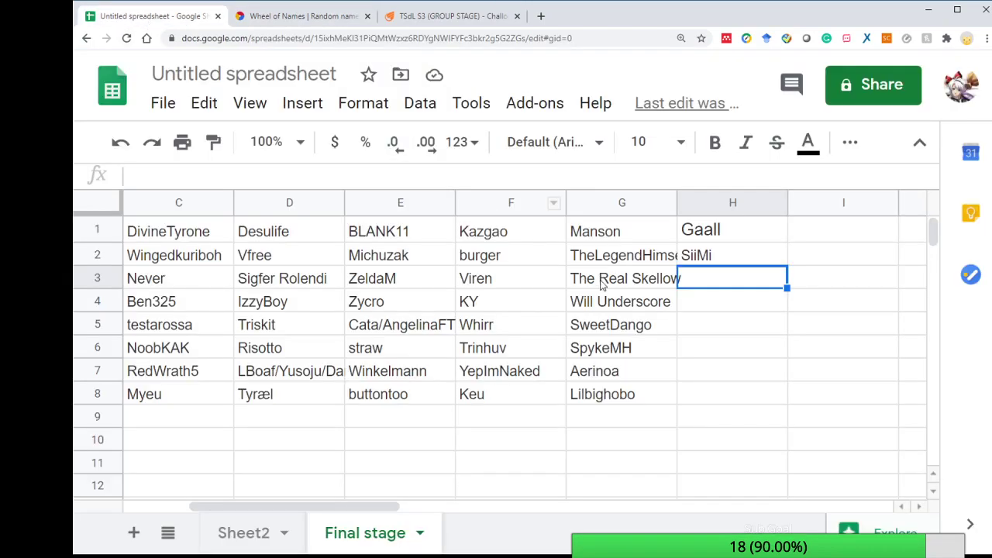
pyautogui.hotkey('ctrl', 'v')
pyautogui.press('Down')
# Remove Wooper, spin again, and paste the winner Lukcid Crossli into H4
pyautogui.click(275, 17)
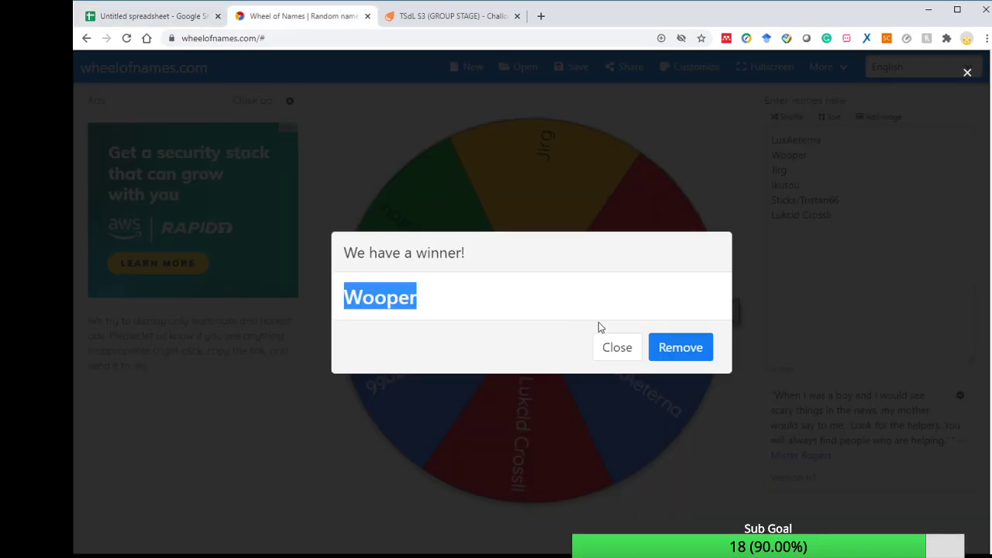
pyautogui.click(672, 348)
pyautogui.click(619, 320)
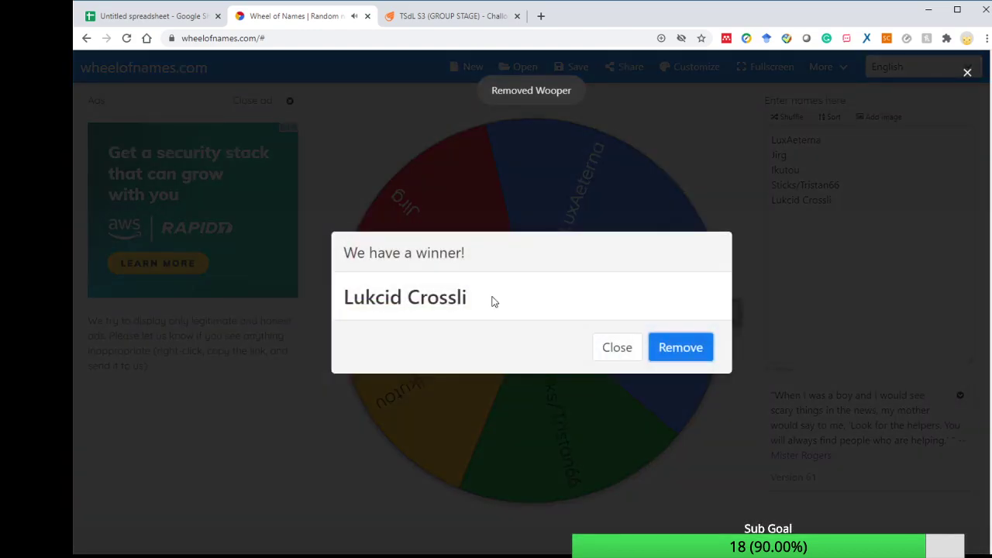
pyautogui.moveTo(491, 299); pyautogui.dragTo(346, 298)
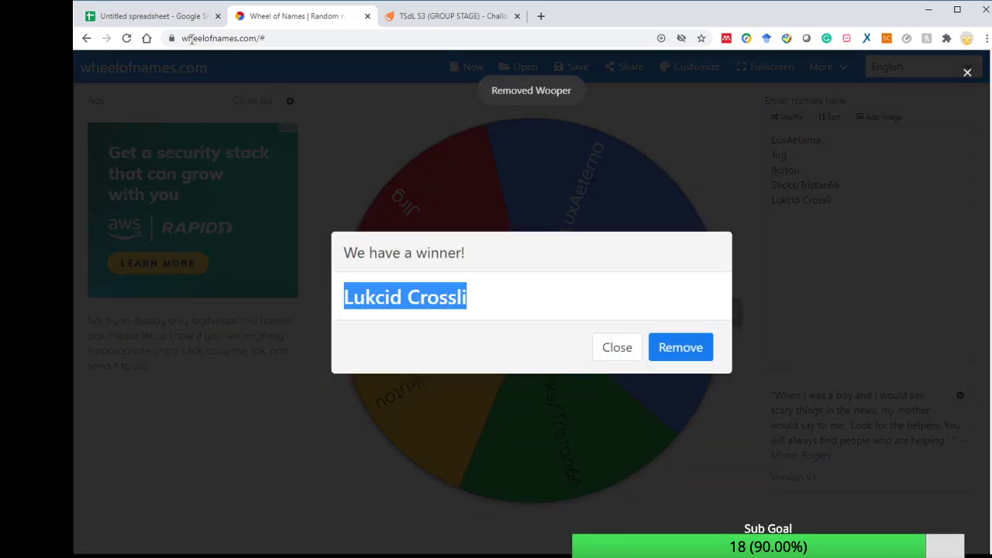
pyautogui.click(198, 17)
pyautogui.hotkey('ctrl', 'v')
pyautogui.click(702, 326)
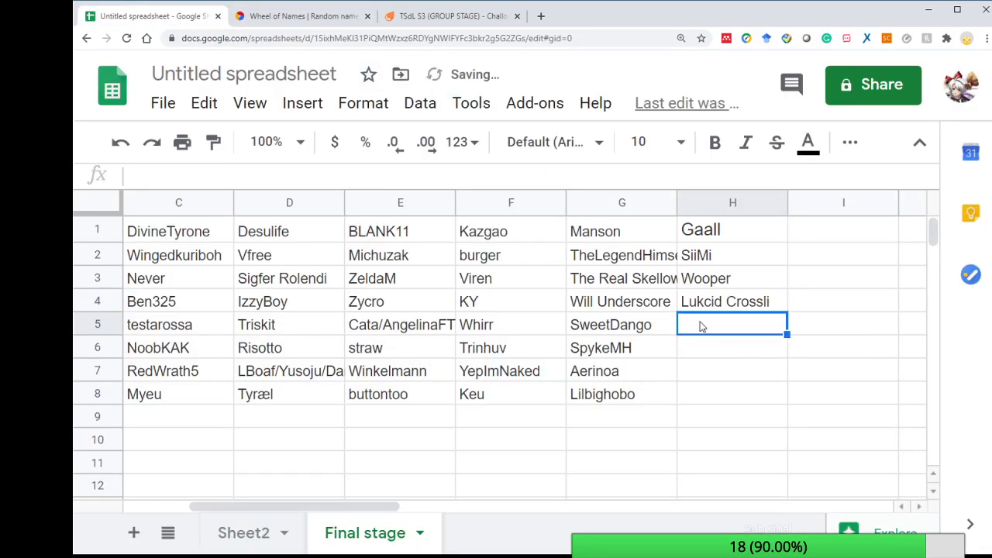
# Remove Lukcid Crossli, spin again, and copy the winner Ikutou into H5
pyautogui.click(285, 18)
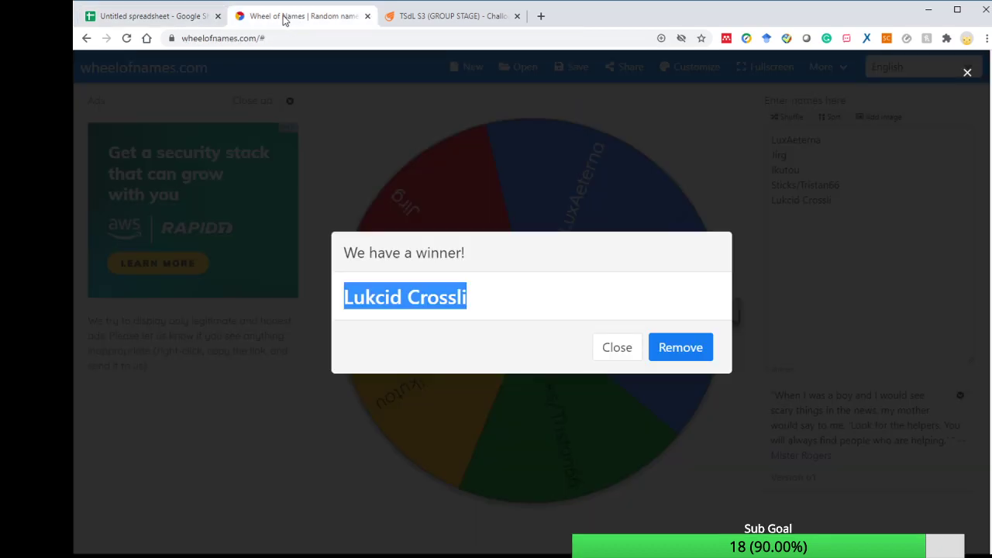
pyautogui.click(698, 349)
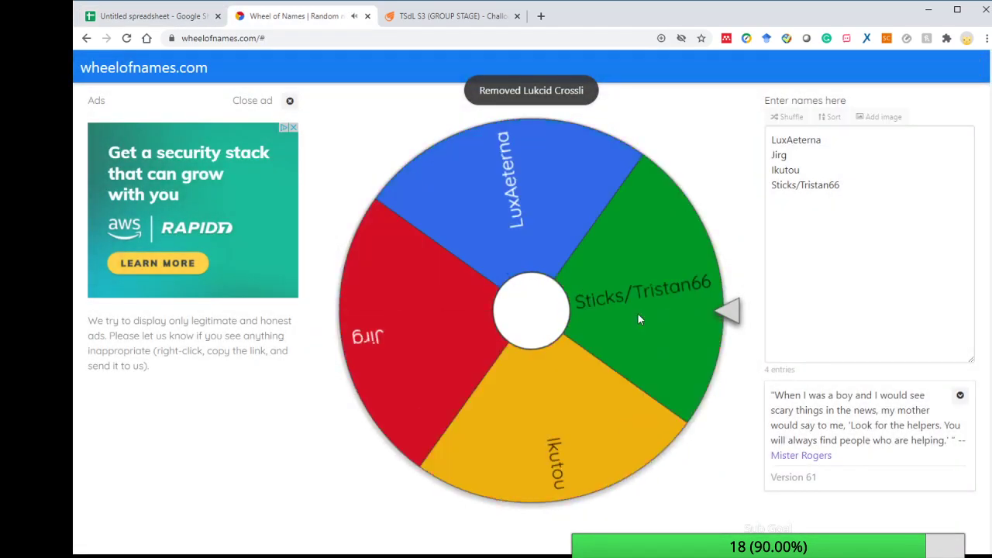
pyautogui.click(638, 313)
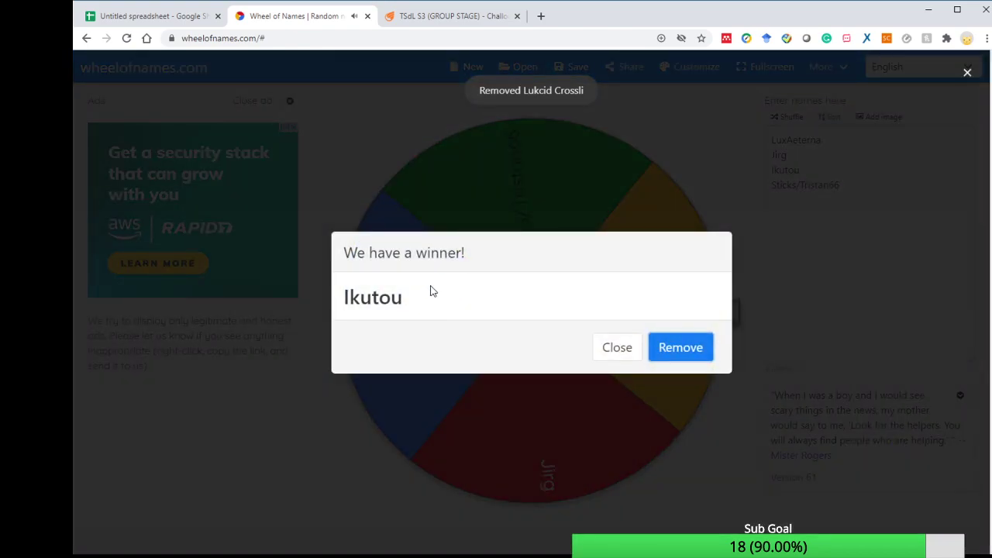
pyautogui.moveTo(431, 290); pyautogui.dragTo(328, 297)
pyautogui.moveTo(429, 310); pyautogui.dragTo(337, 297)
pyautogui.hotkey('ctrl', 'c')
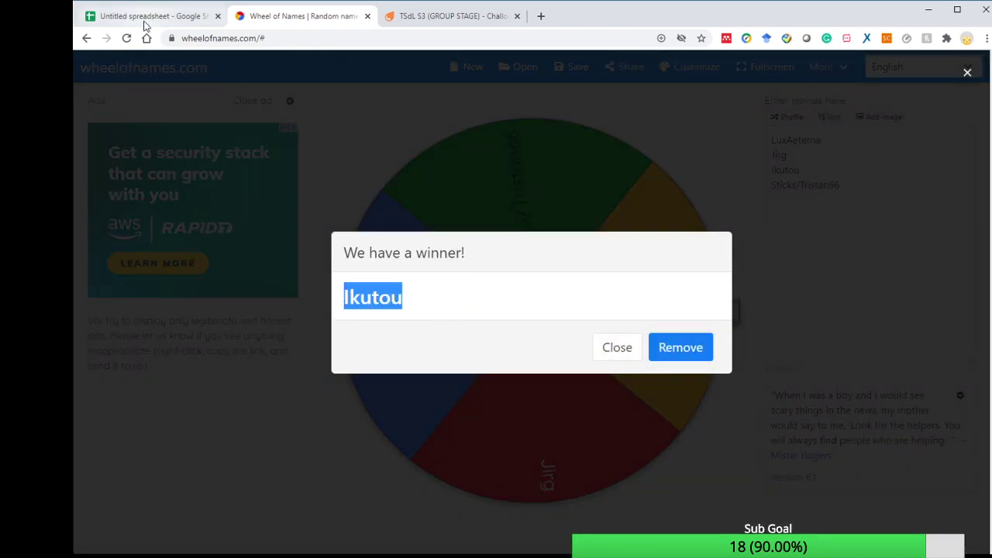
pyautogui.click(144, 16)
pyautogui.hotkey('ctrl', 'v')
pyautogui.click(700, 346)
# Remove Ikutou, spin again, and paste the winner LuxAeterna into H6
pyautogui.click(310, 17)
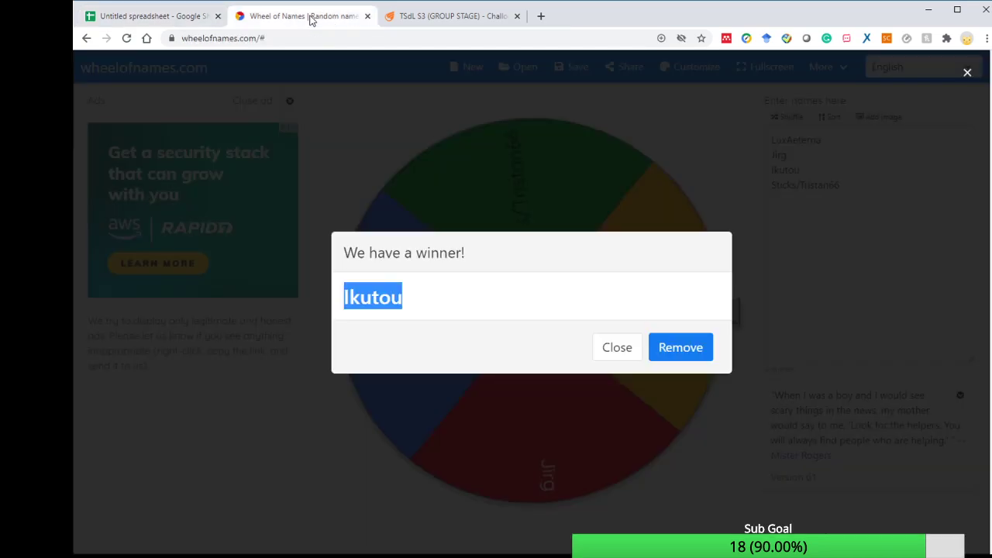
pyautogui.click(680, 353)
pyautogui.click(629, 288)
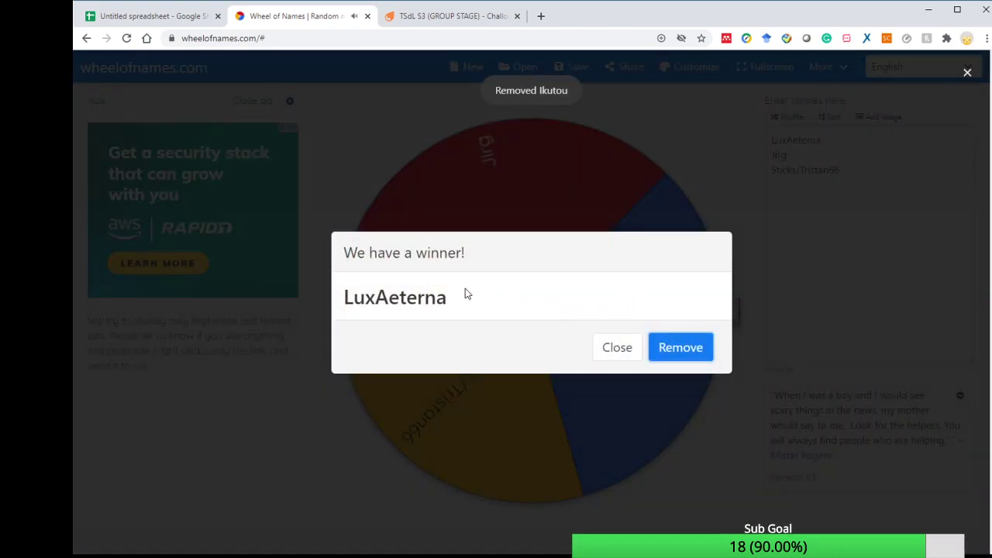
pyautogui.moveTo(465, 291); pyautogui.dragTo(345, 299)
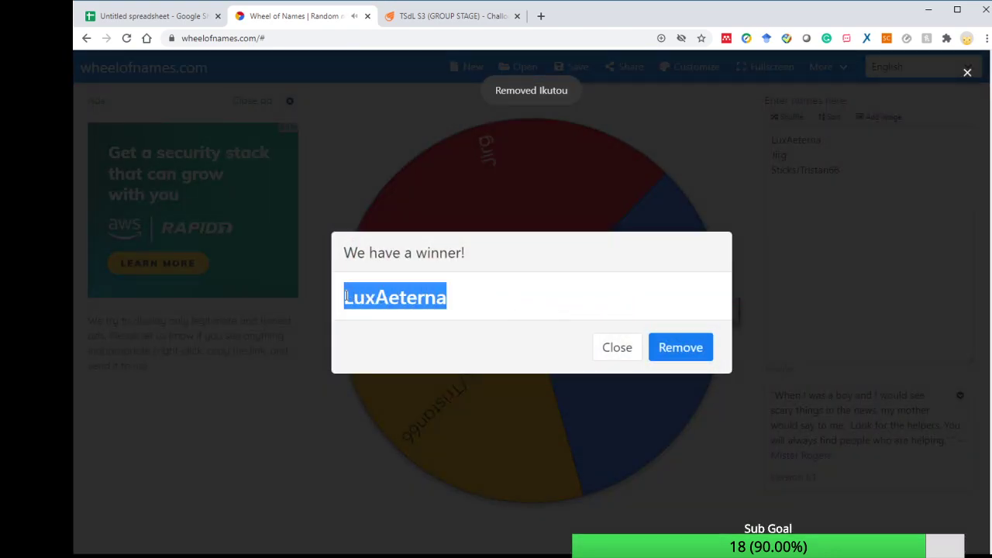
pyautogui.click(147, 15)
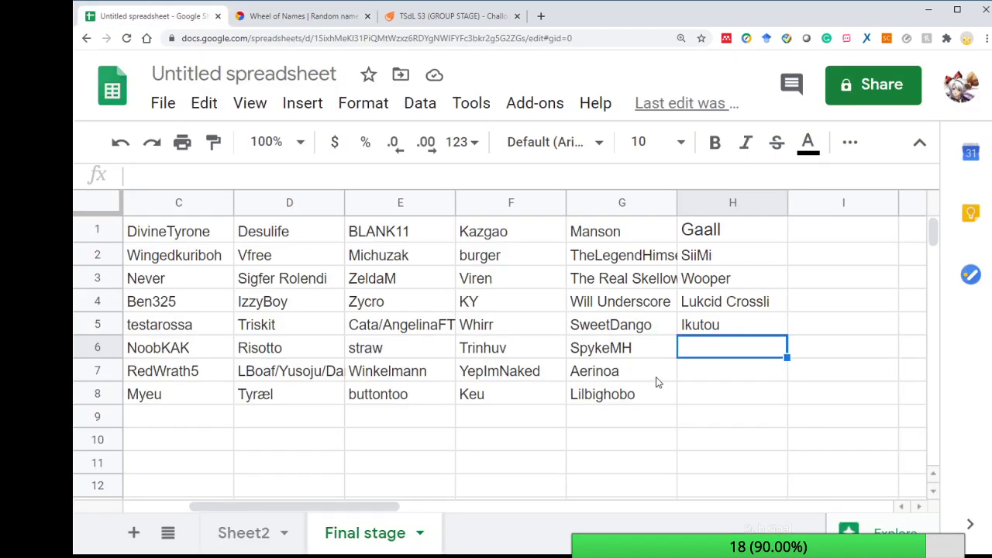
pyautogui.hotkey('ctrl', 'v')
pyautogui.click(696, 376)
# Remove LuxAeterna, spin again, and paste the winner Jirg into H7
pyautogui.click(294, 16)
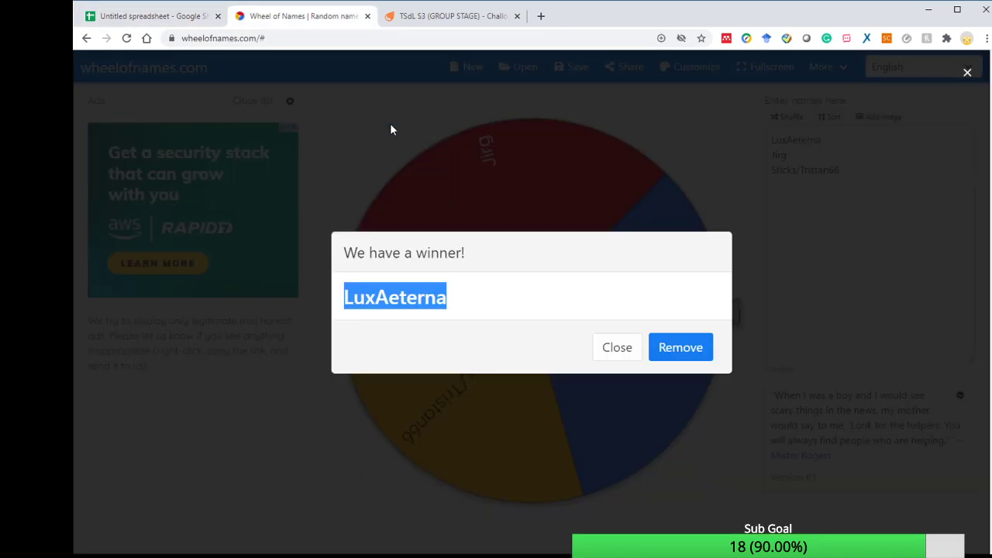
pyautogui.click(692, 349)
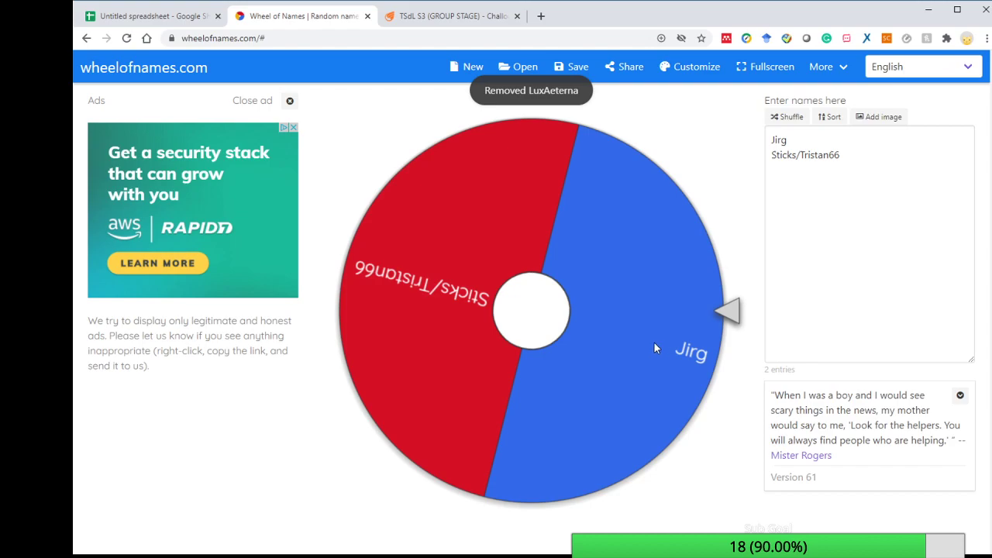
pyautogui.click(651, 342)
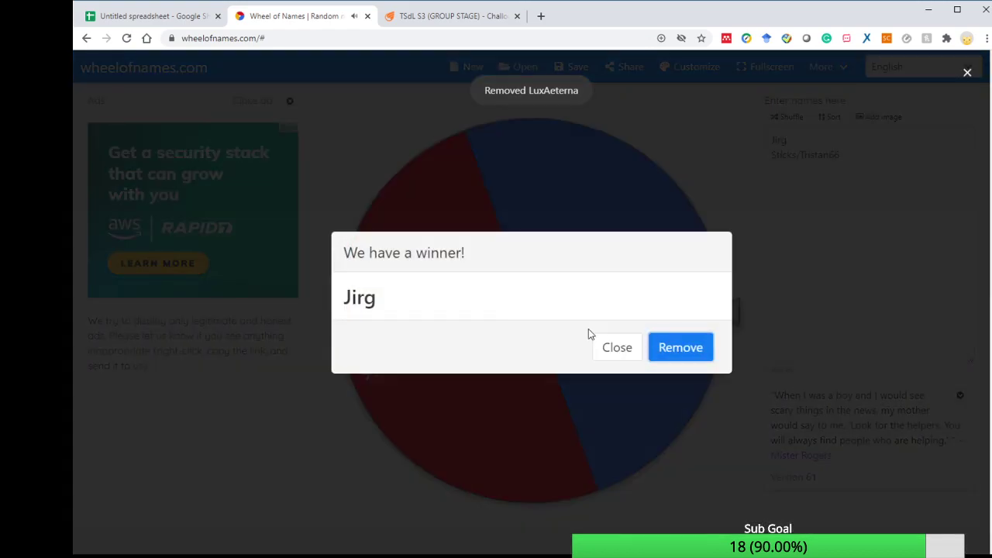
pyautogui.moveTo(380, 299); pyautogui.dragTo(344, 297)
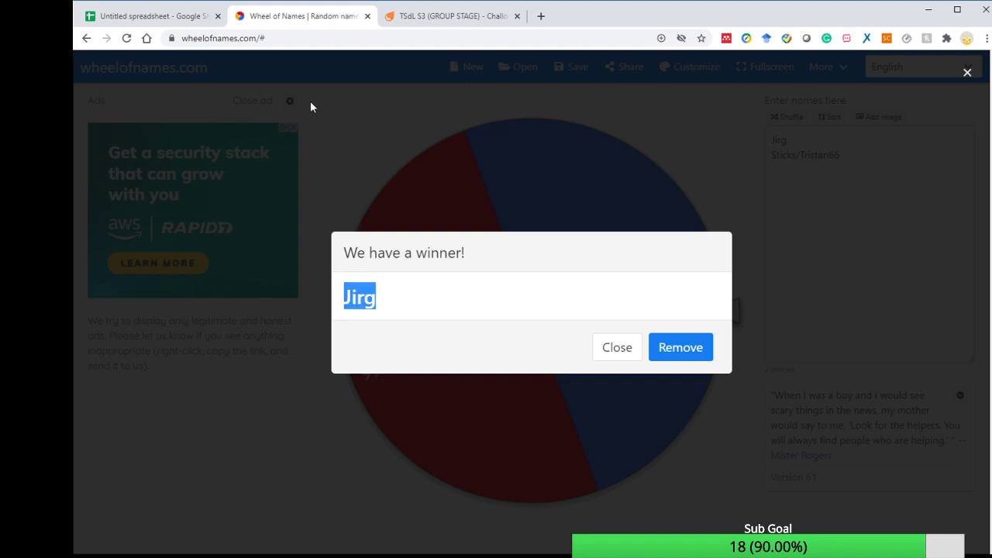
pyautogui.click(155, 16)
pyautogui.hotkey('ctrl', 'v')
pyautogui.press('Return')
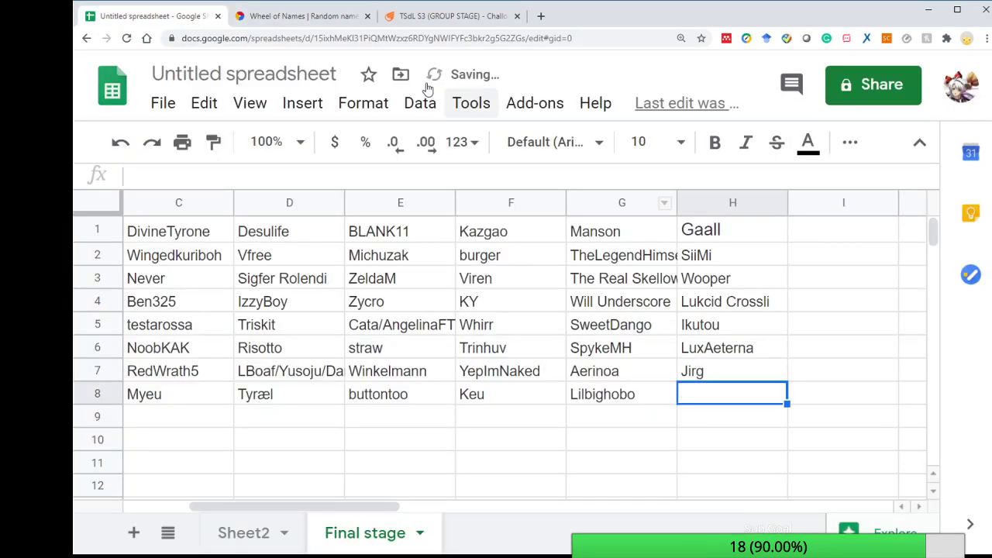
# Remove Jirg and enter the last remaining name, Sticks/Tristan66, into H8
pyautogui.click(324, 22)
pyautogui.click(680, 349)
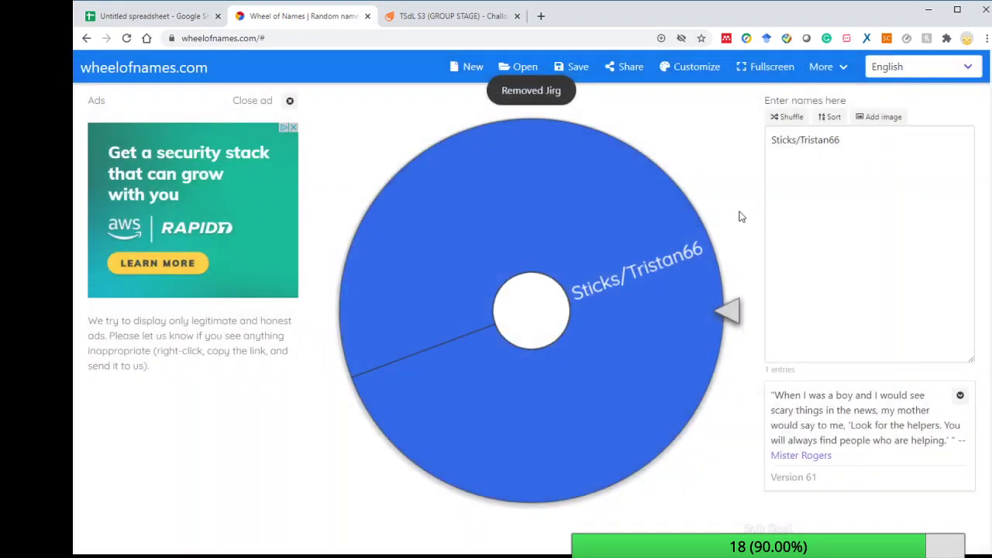
pyautogui.click(858, 155)
pyautogui.hotkey('ctrl', 'a')
pyautogui.hotkey('ctrl', 'c')
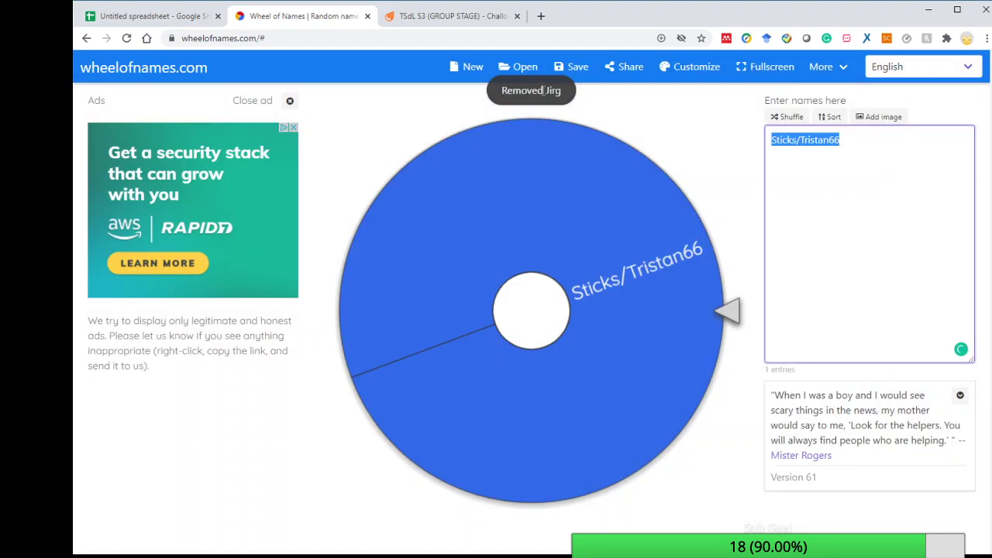
pyautogui.click(155, 16)
pyautogui.hotkey('ctrl', 'v')
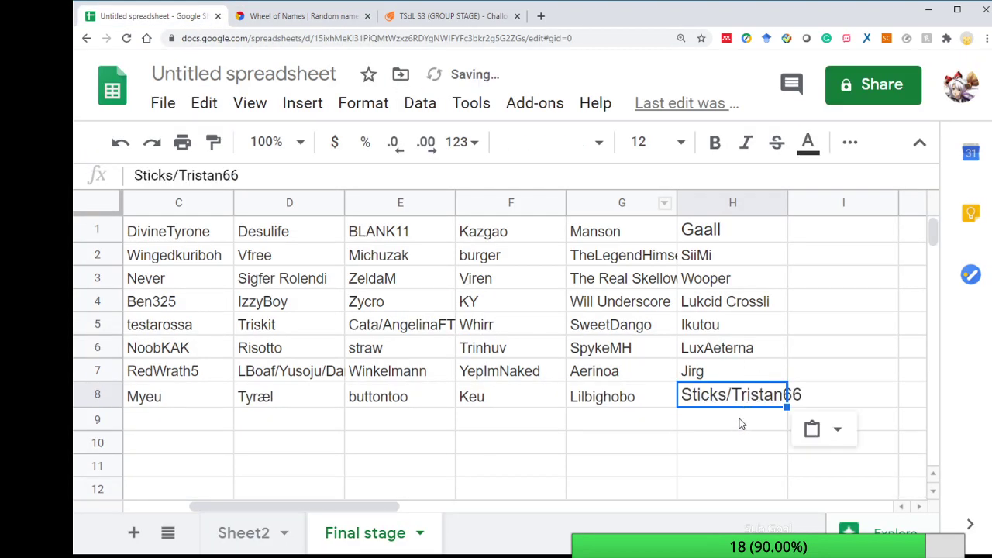
pyautogui.press('Return')
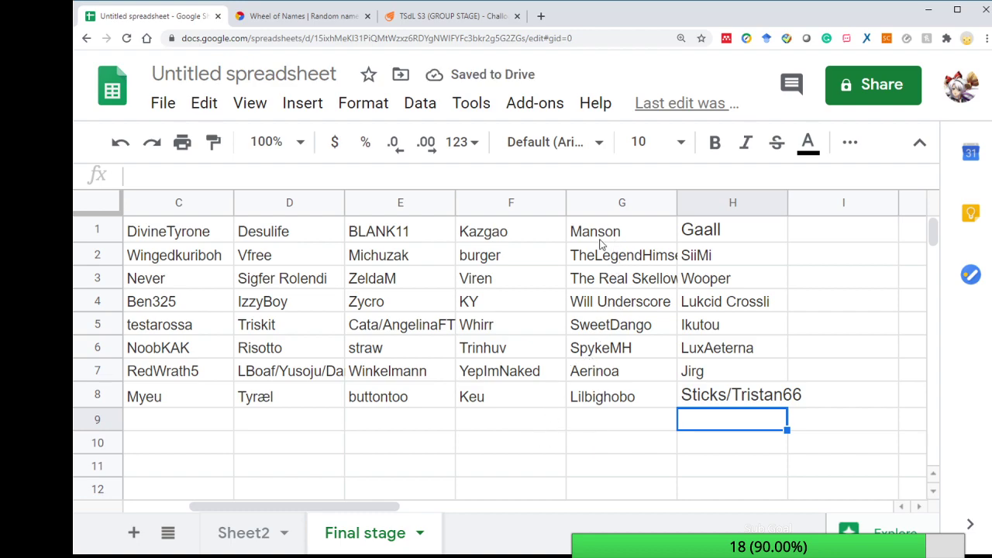
pyautogui.doubleClick(623, 233)
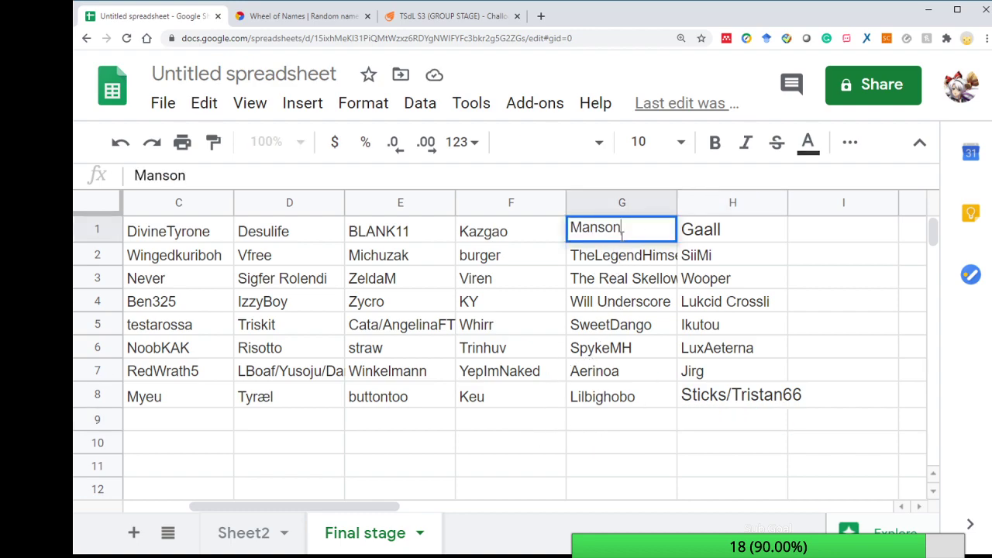
pyautogui.click(611, 331)
pyautogui.click(554, 464)
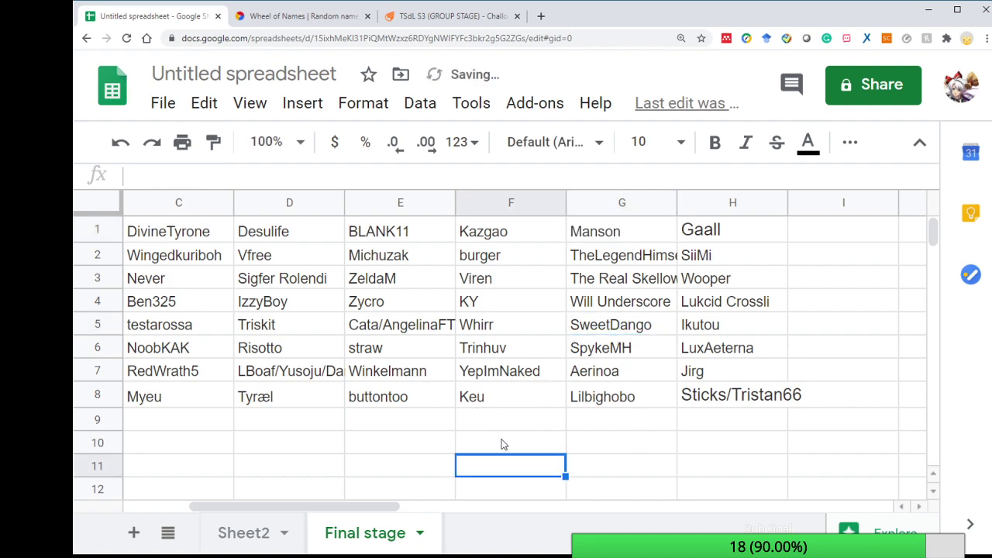
pyautogui.moveTo(517, 449); pyautogui.dragTo(500, 434)
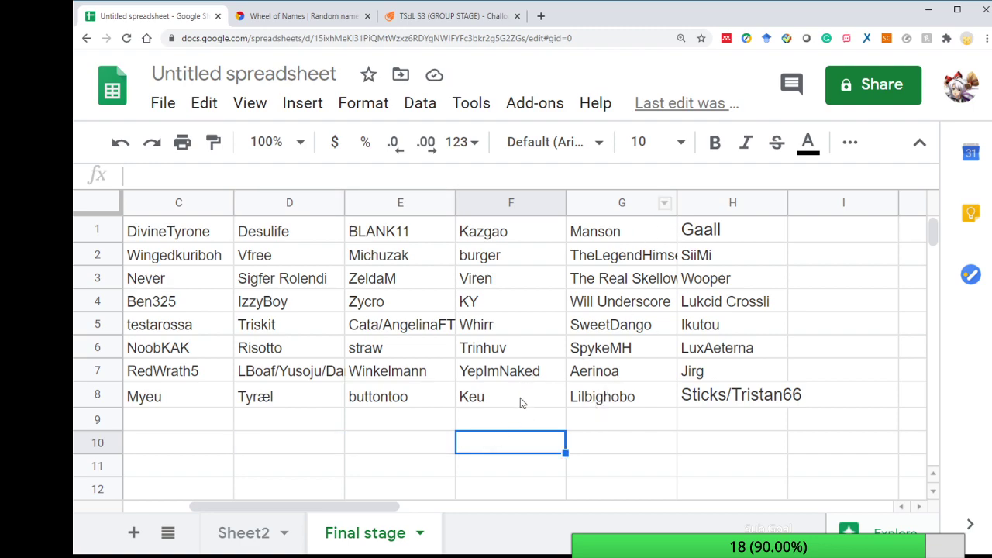
pyautogui.moveTo(434, 446); pyautogui.dragTo(138, 448)
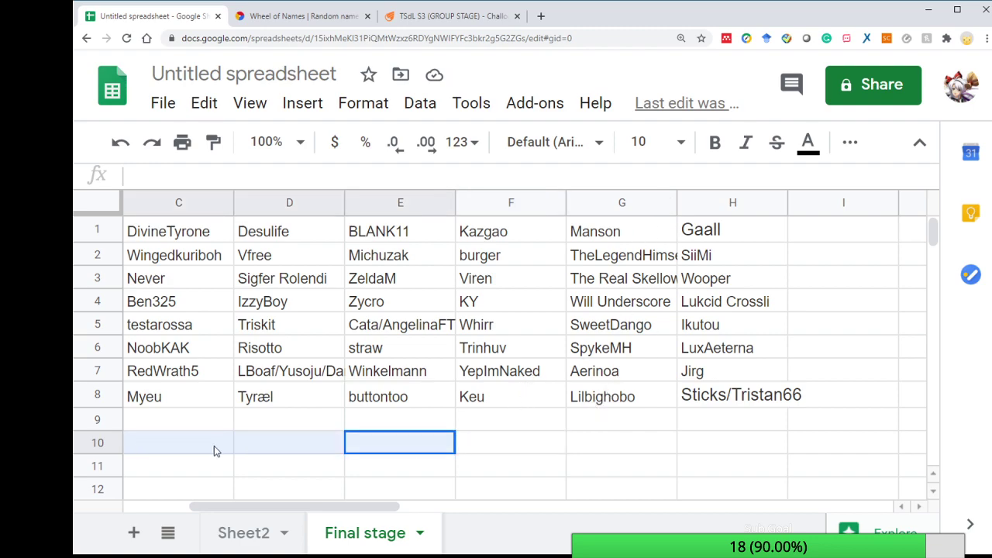
pyautogui.moveTo(214, 446); pyautogui.dragTo(214, 448)
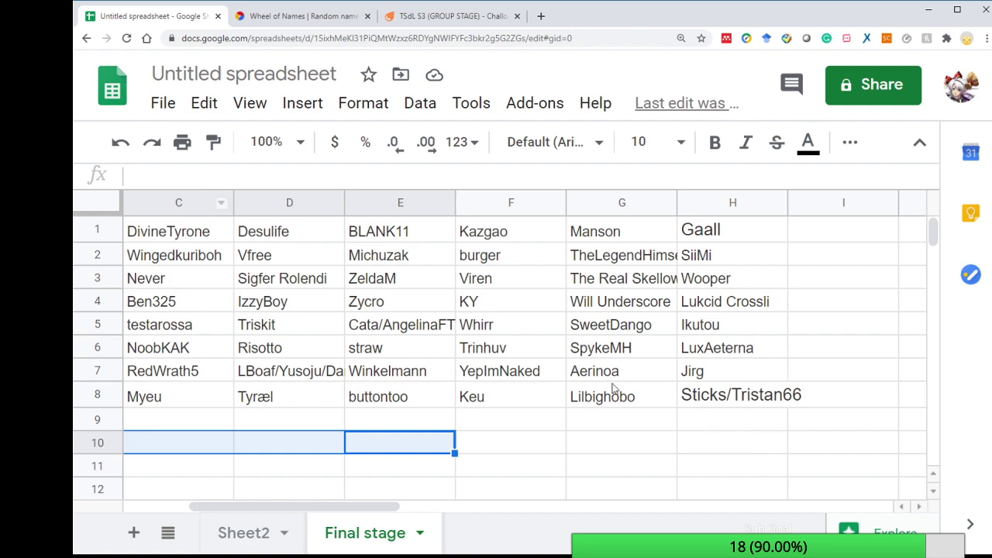
pyautogui.moveTo(517, 230); pyautogui.dragTo(524, 389)
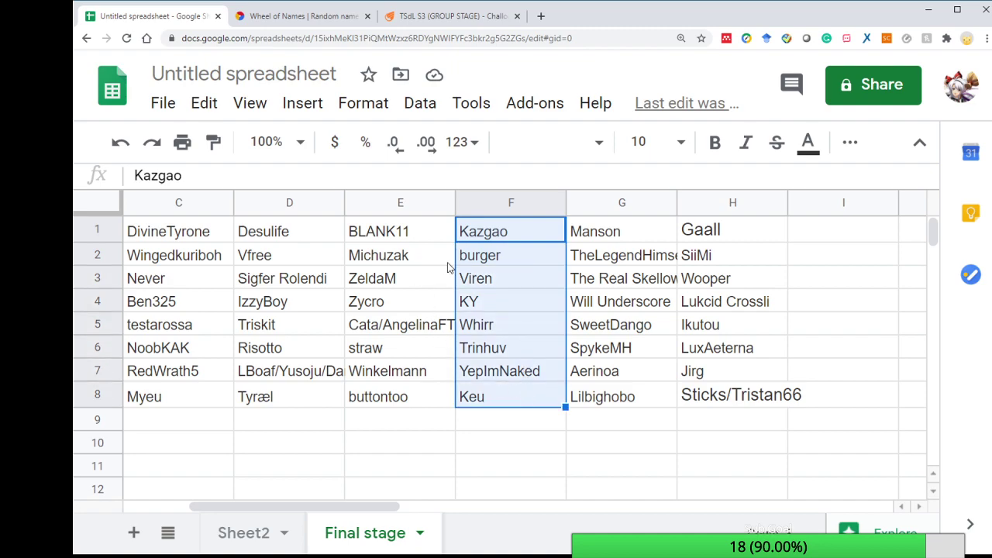
pyautogui.moveTo(406, 254); pyautogui.dragTo(417, 388)
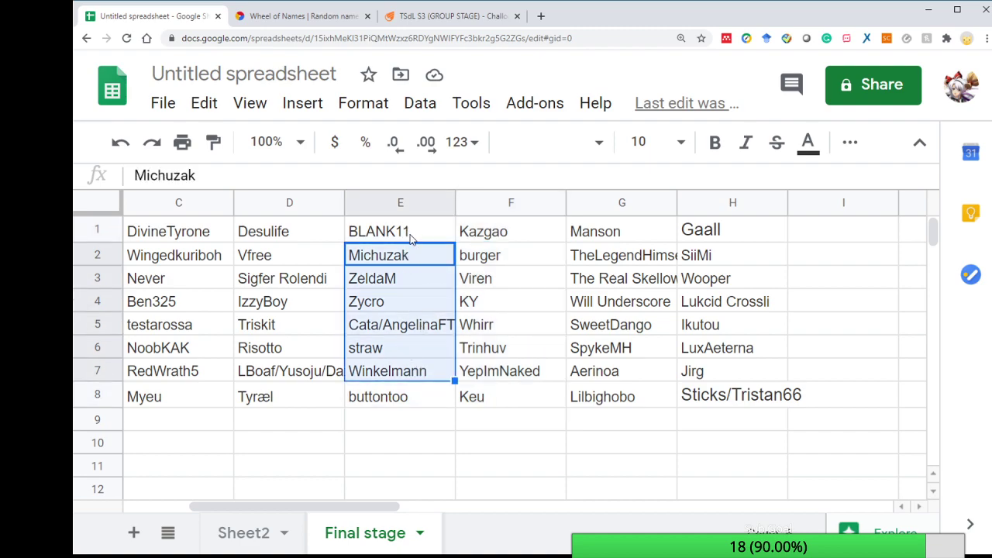
pyautogui.moveTo(406, 228); pyautogui.dragTo(415, 423)
pyautogui.click(403, 349)
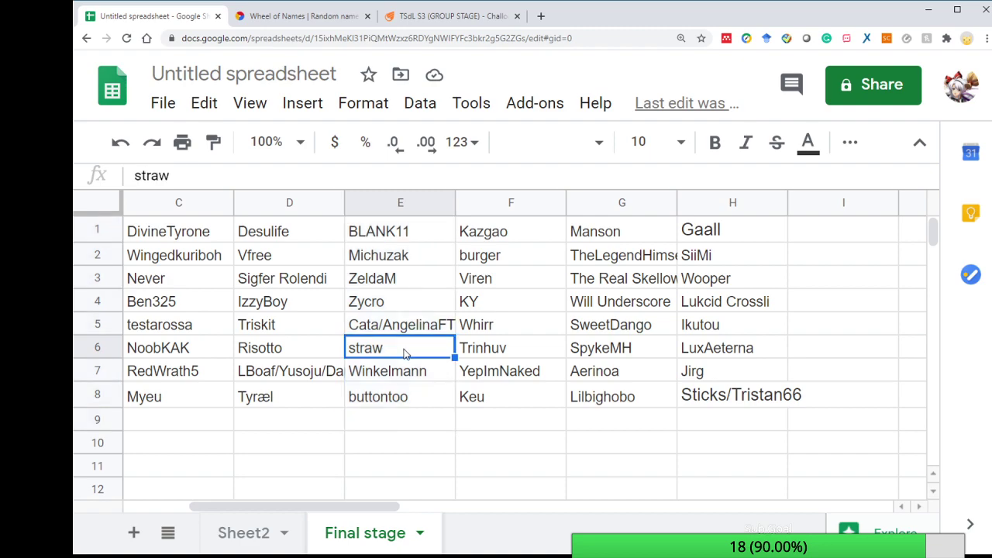
pyautogui.doubleClick(405, 349)
pyautogui.doubleClick(406, 349)
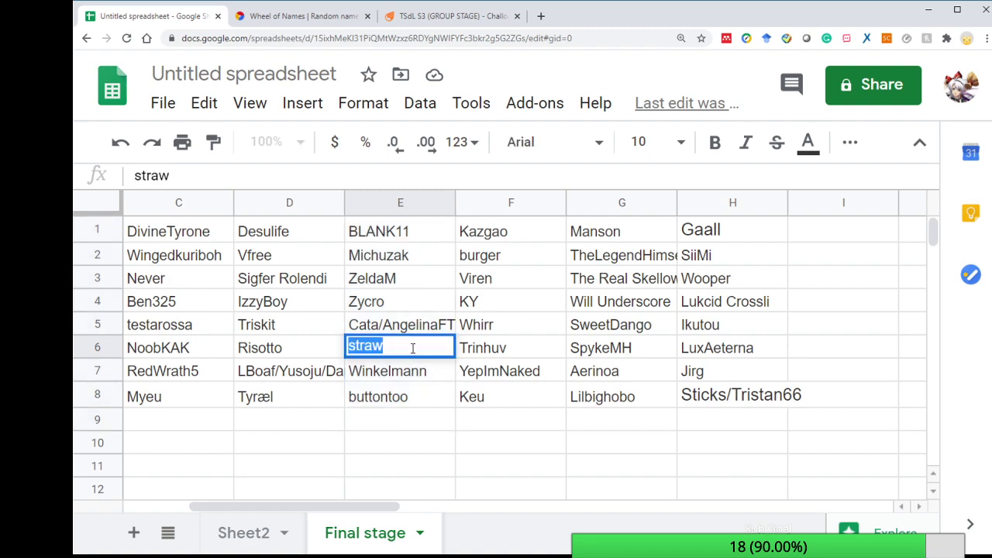
pyautogui.click(500, 448)
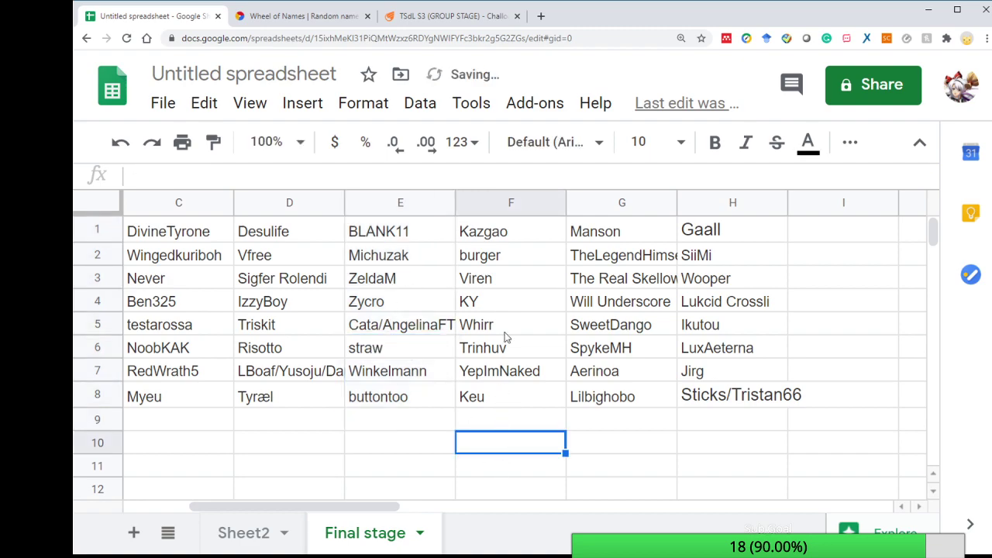
pyautogui.moveTo(515, 231); pyautogui.dragTo(500, 397)
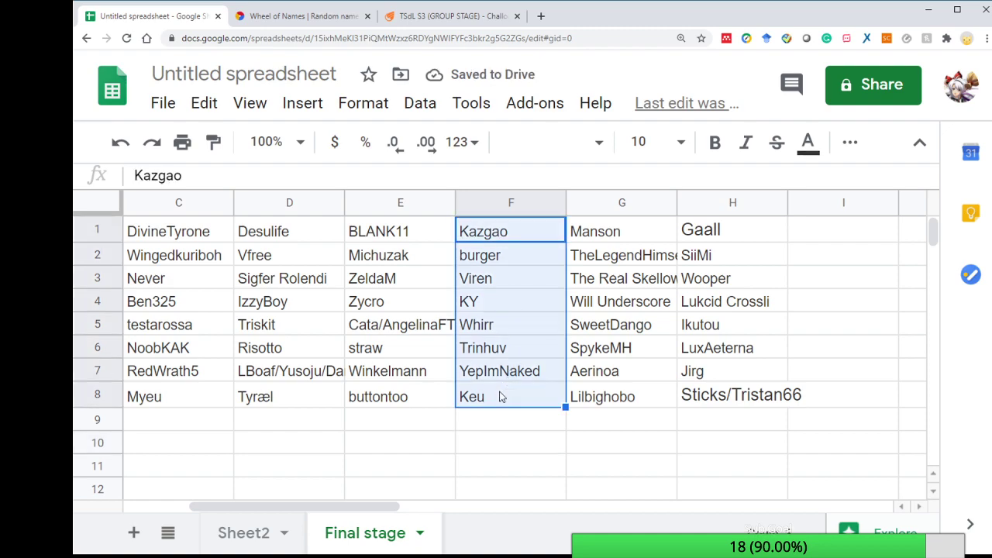
pyautogui.doubleClick(505, 329)
pyautogui.click(504, 448)
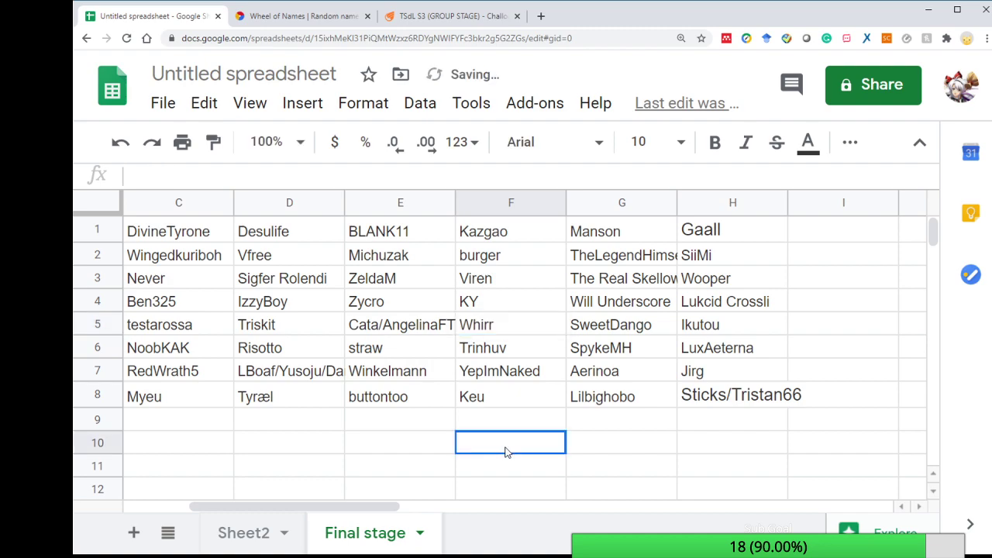
pyautogui.click(516, 311)
pyautogui.click(516, 242)
pyautogui.click(509, 280)
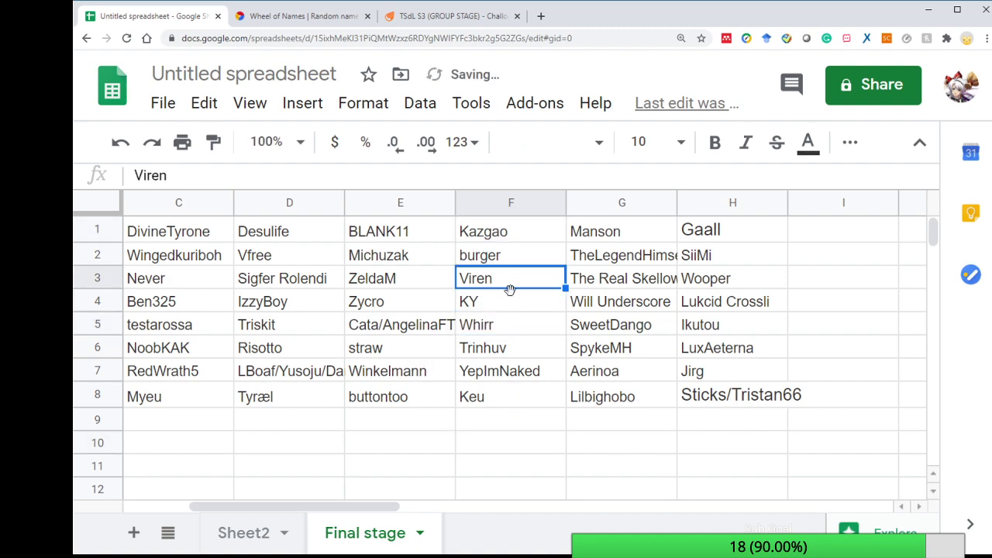
pyautogui.click(507, 324)
pyautogui.click(508, 349)
pyautogui.click(496, 372)
pyautogui.click(493, 394)
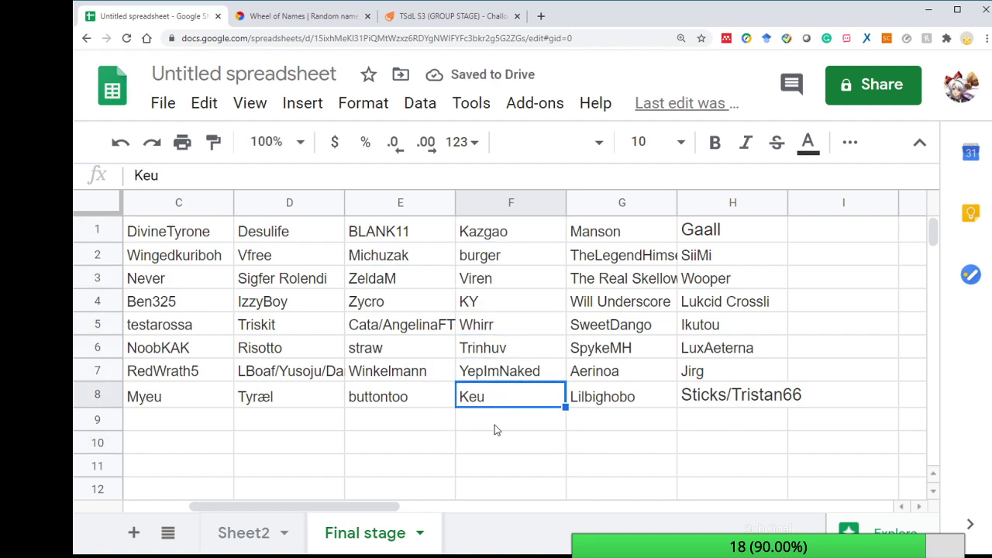
pyautogui.click(495, 424)
pyautogui.click(392, 419)
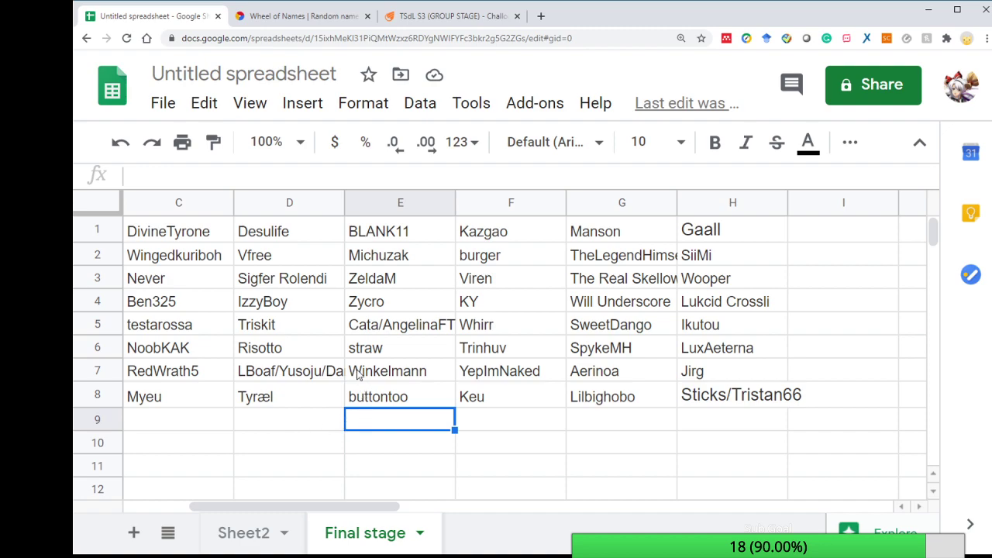
pyautogui.click(404, 306)
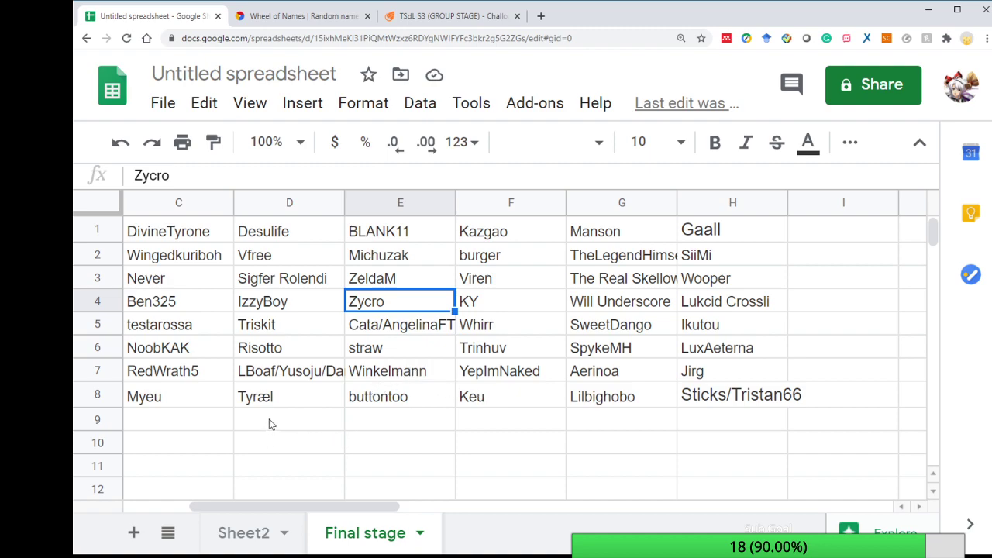
pyautogui.moveTo(175, 240); pyautogui.dragTo(763, 409)
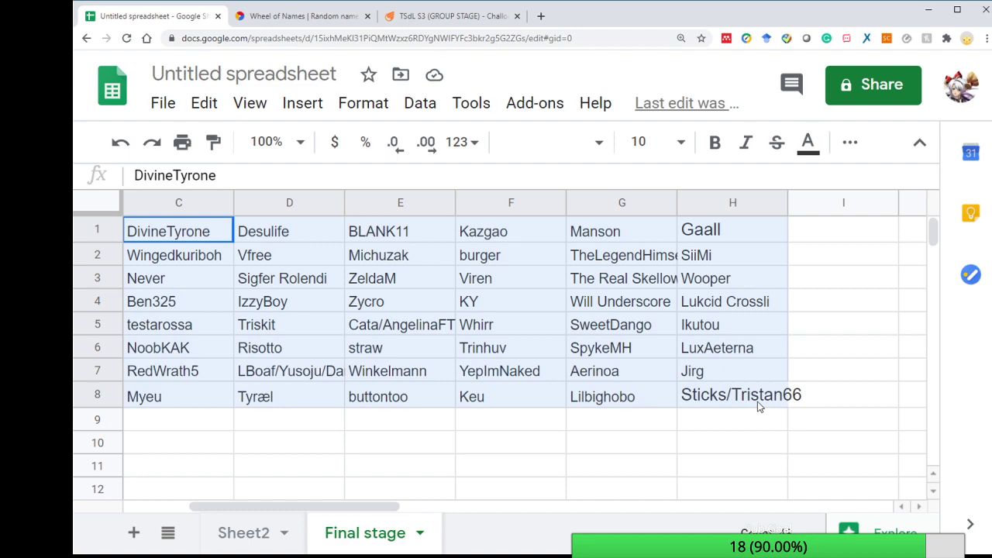
pyautogui.moveTo(760, 407); pyautogui.dragTo(759, 407)
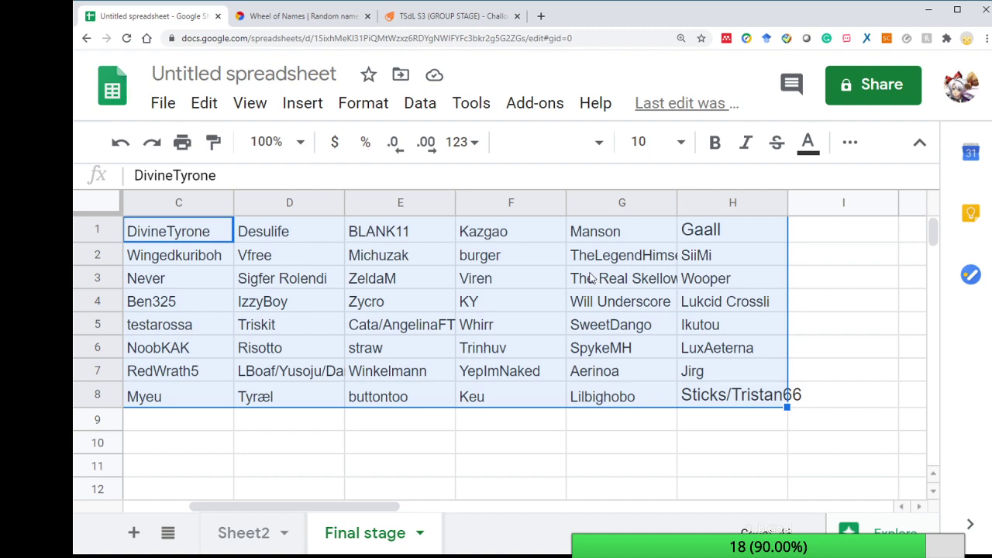
pyautogui.moveTo(455, 201); pyautogui.dragTo(491, 201)
pyautogui.click(455, 326)
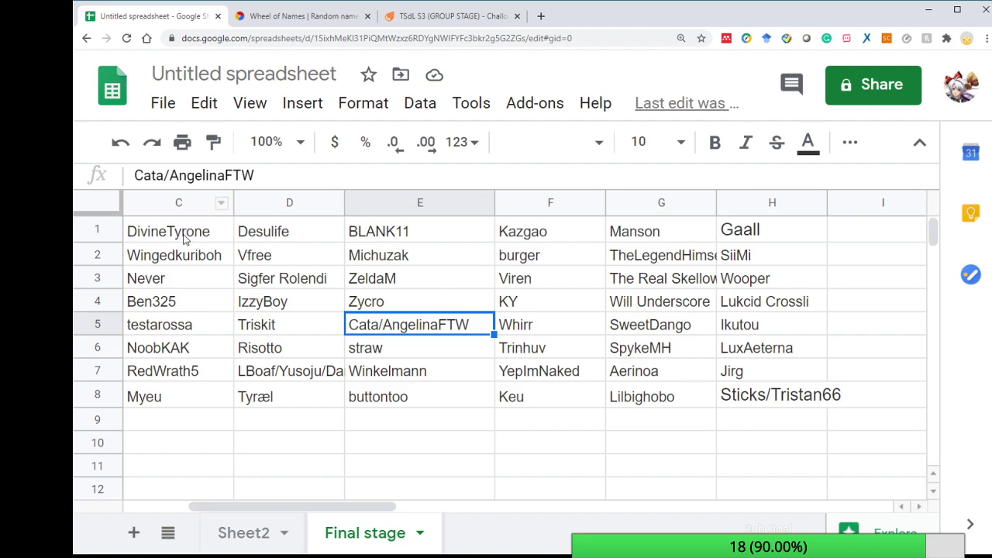
pyautogui.moveTo(190, 233); pyautogui.dragTo(780, 411)
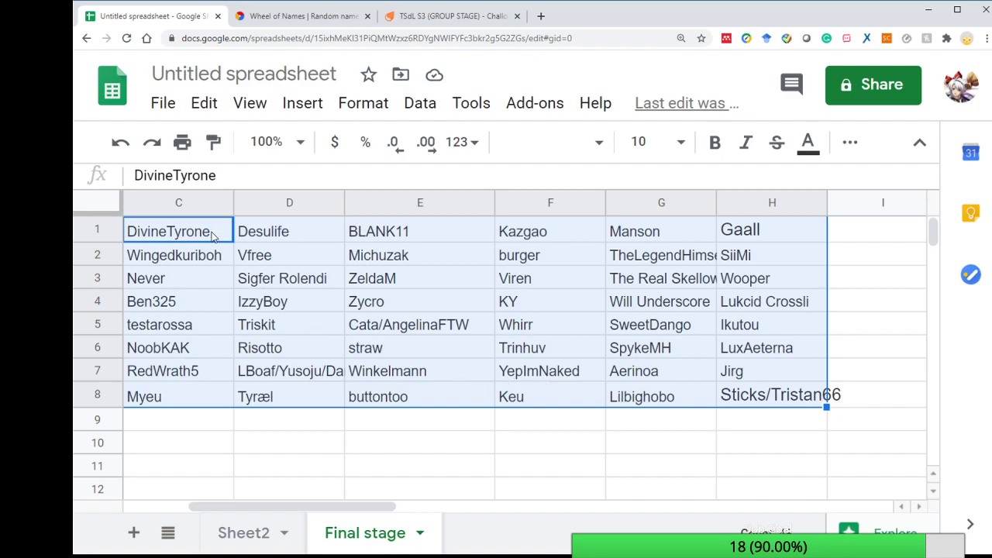
pyautogui.moveTo(212, 235); pyautogui.dragTo(293, 264)
pyautogui.click(417, 255)
pyautogui.doubleClick(417, 255)
pyautogui.click(424, 462)
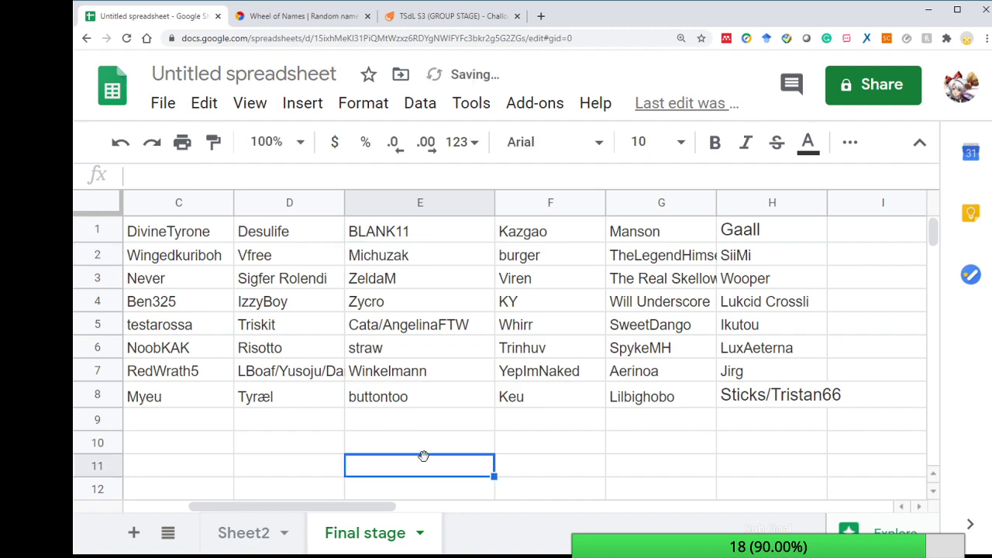
pyautogui.click(413, 262)
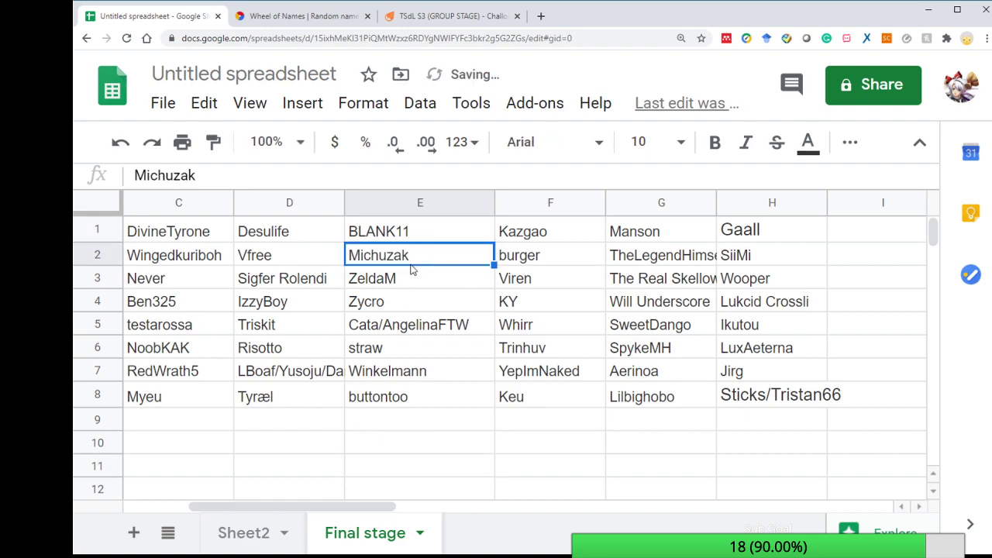
pyautogui.click(304, 443)
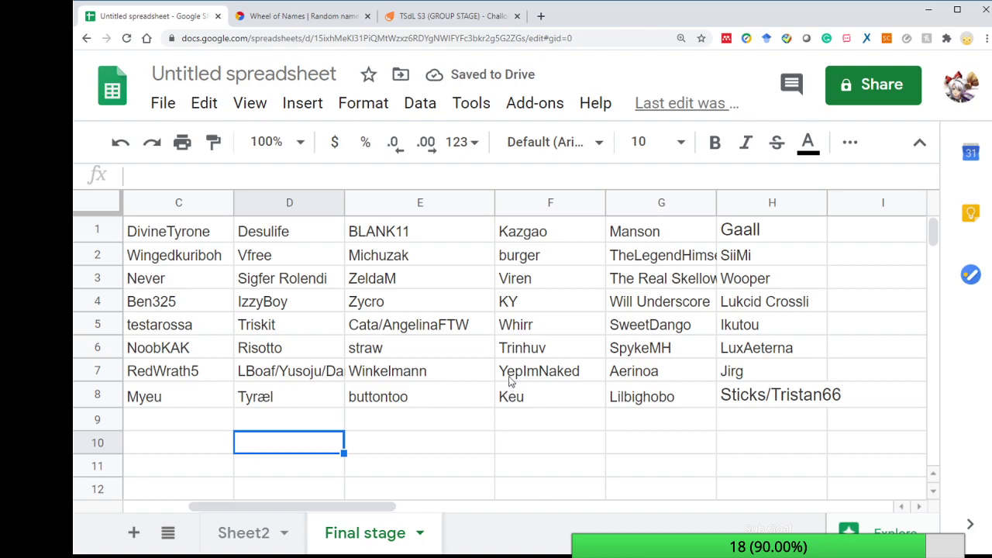